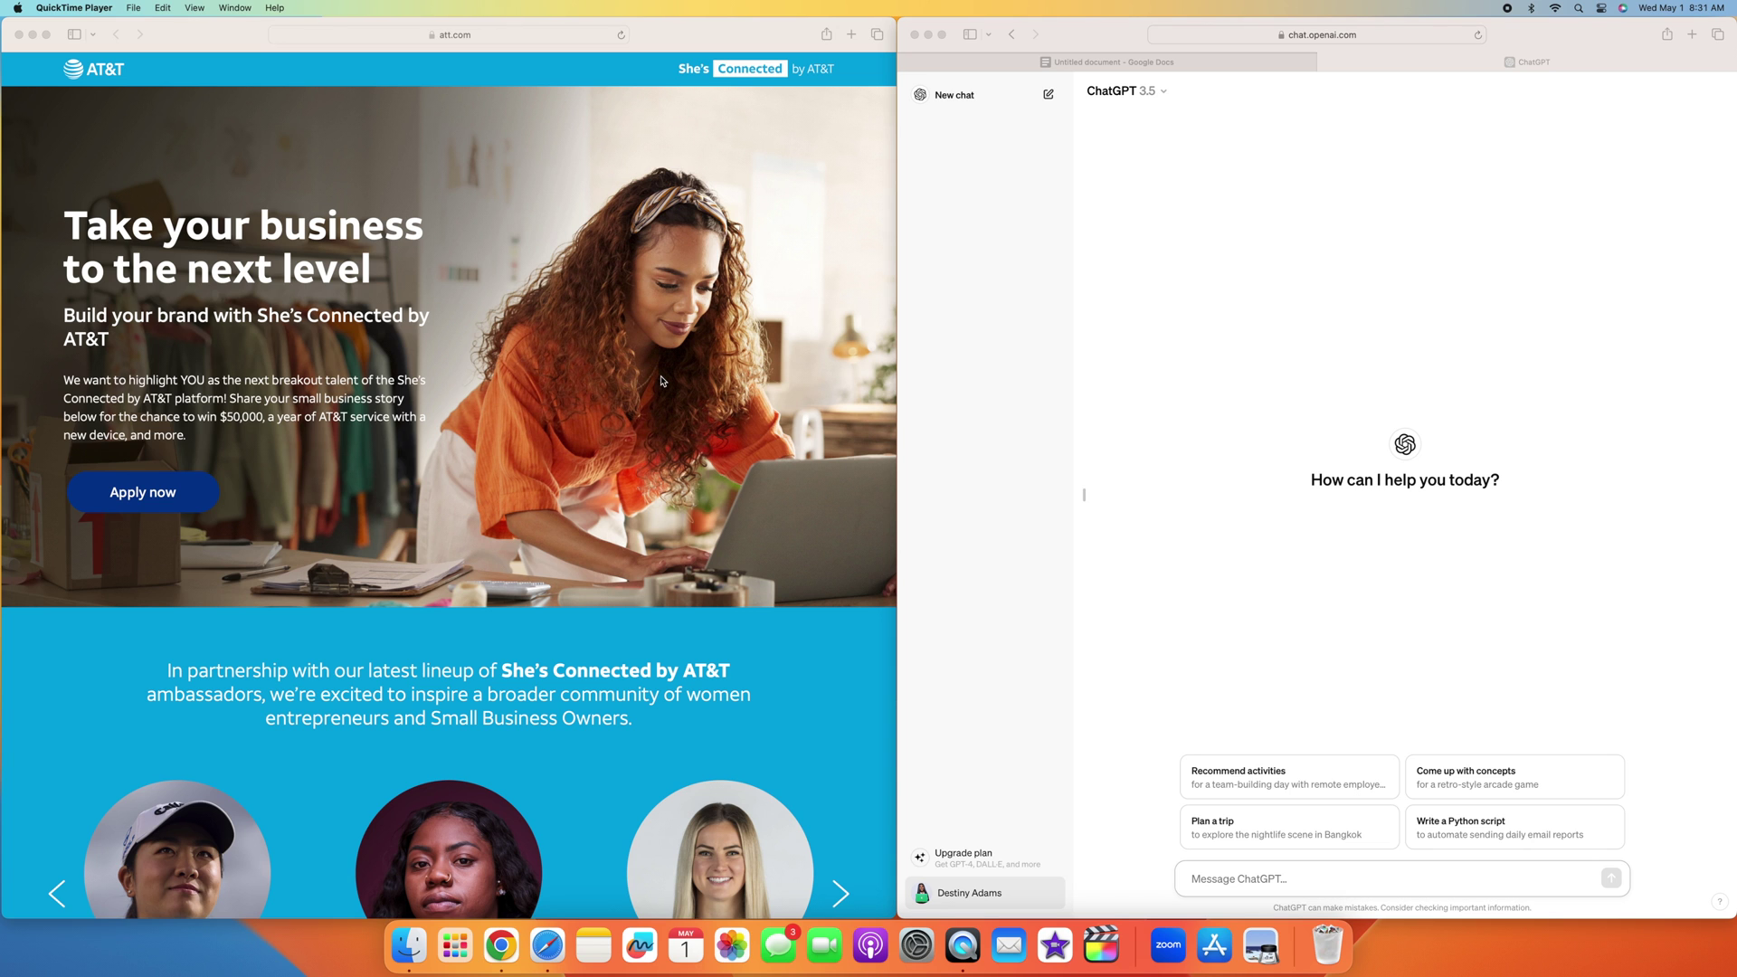
Step: Scroll the AT&T She's Connected page from the hero banner down to the Apply form's Applicant Information fields
scroll(655, 375, down, 1)
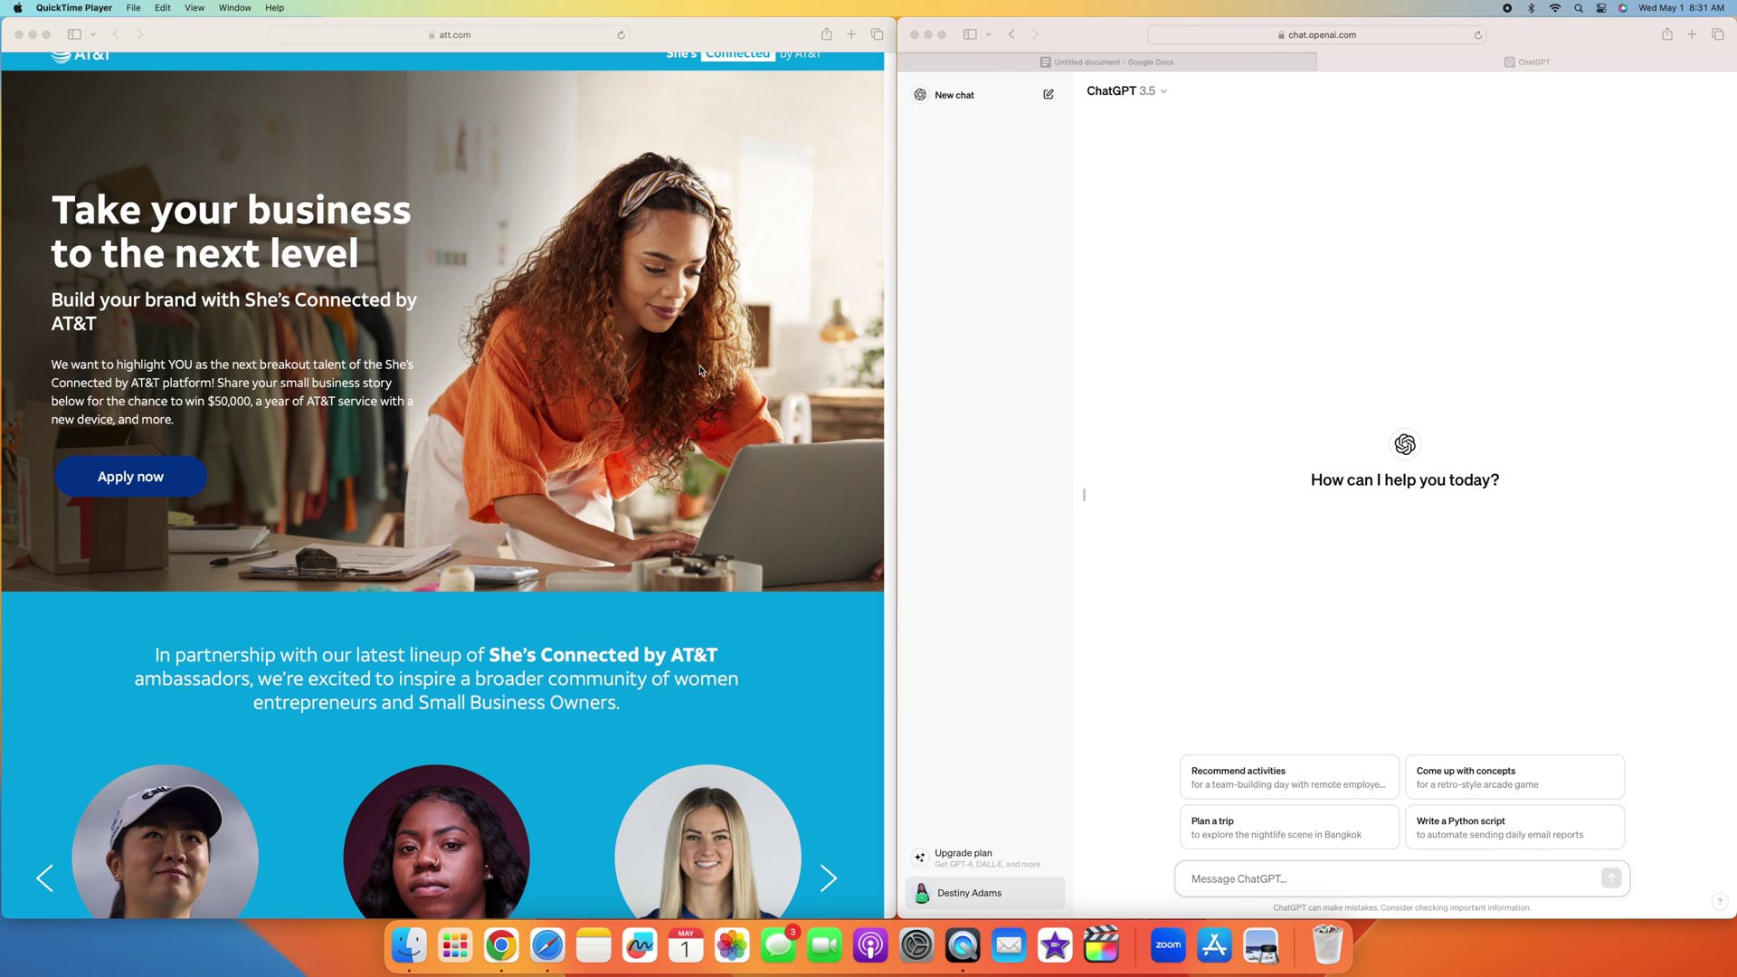
scroll(699, 369, down, 1)
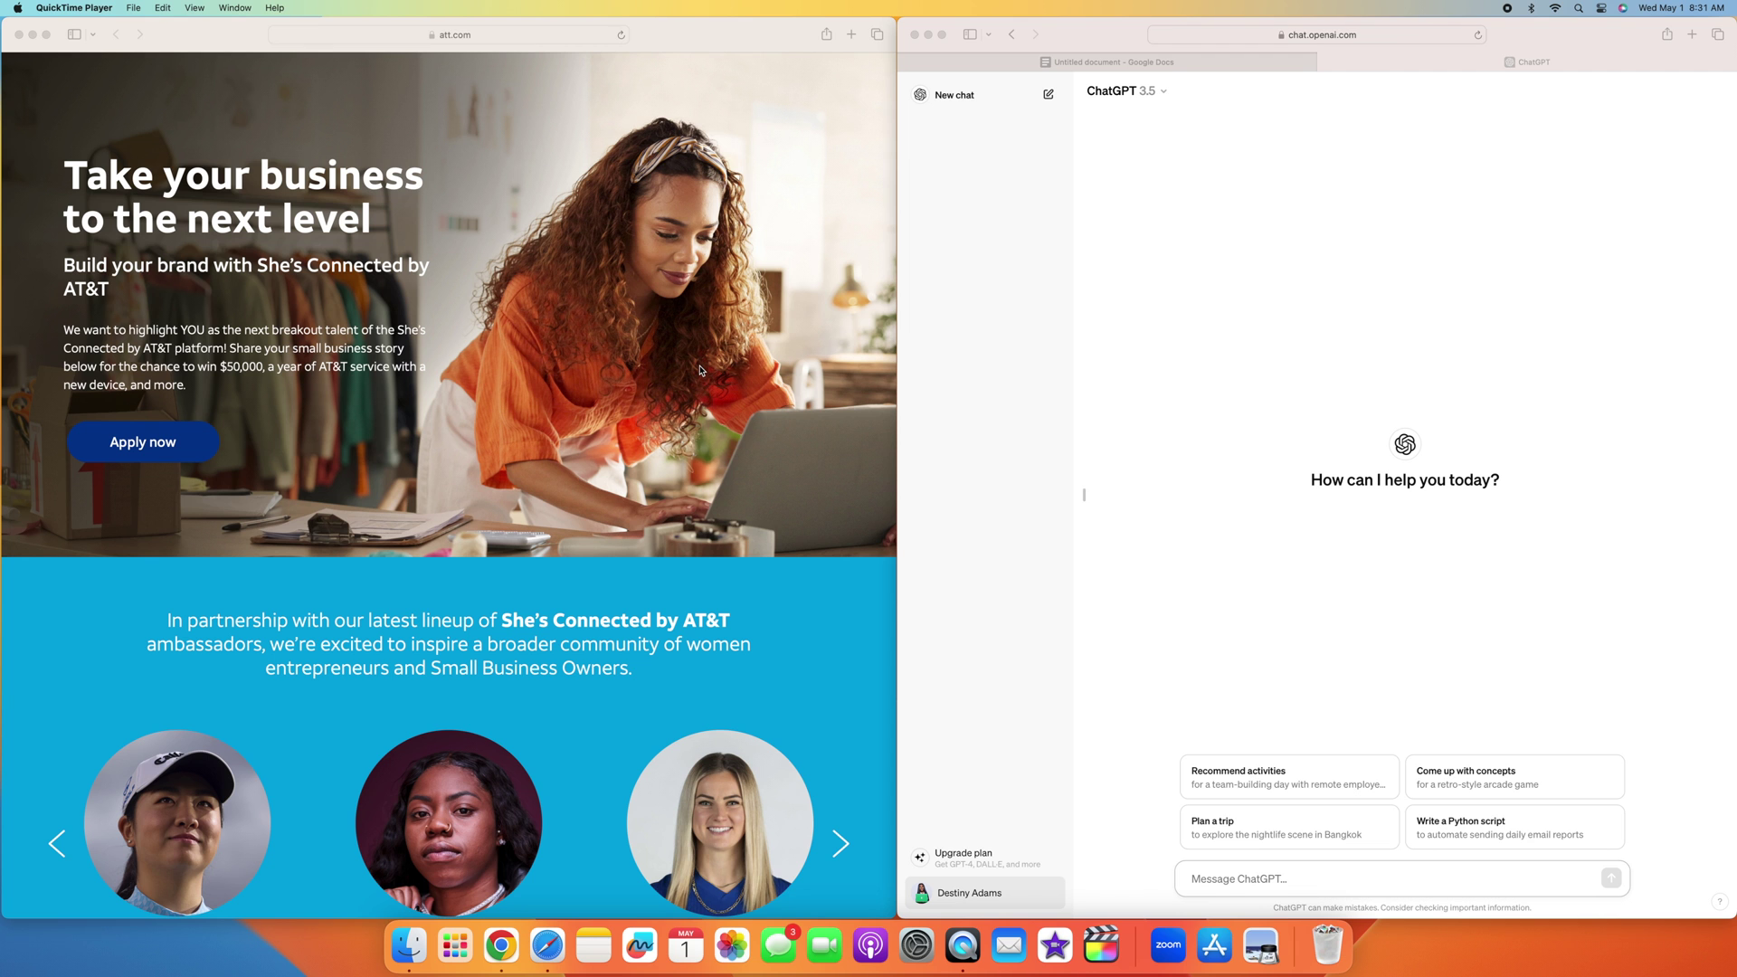
scroll(699, 369, down, 15)
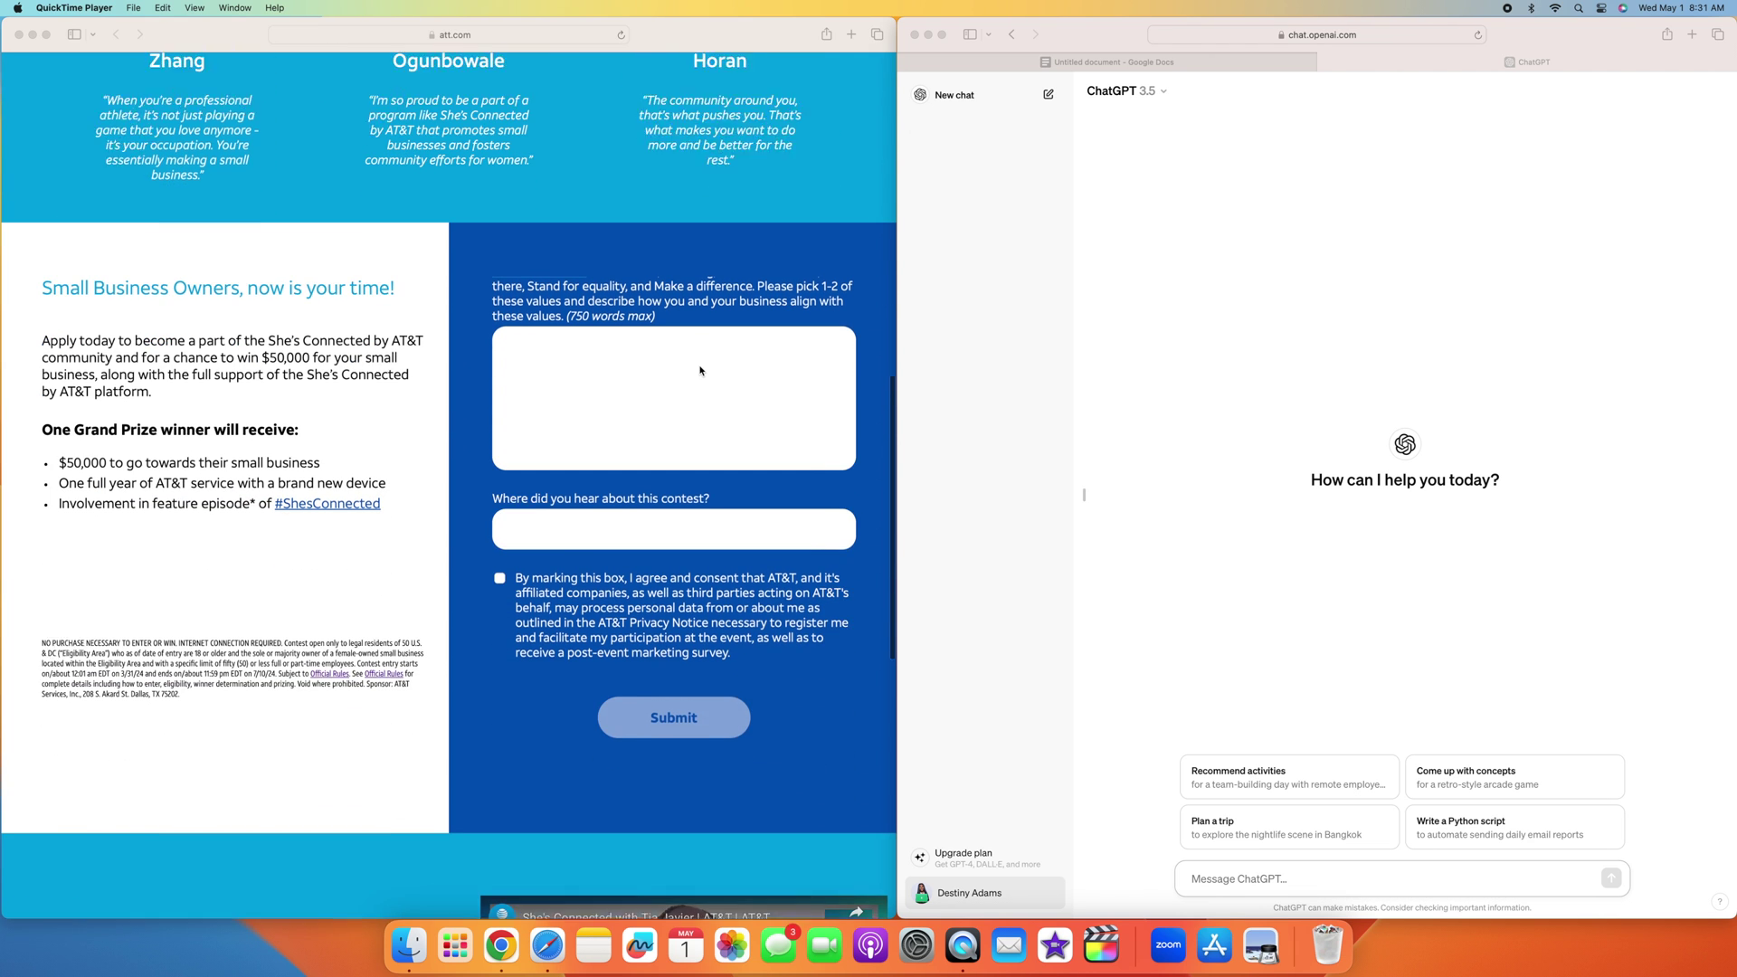
scroll(699, 370, up, 5)
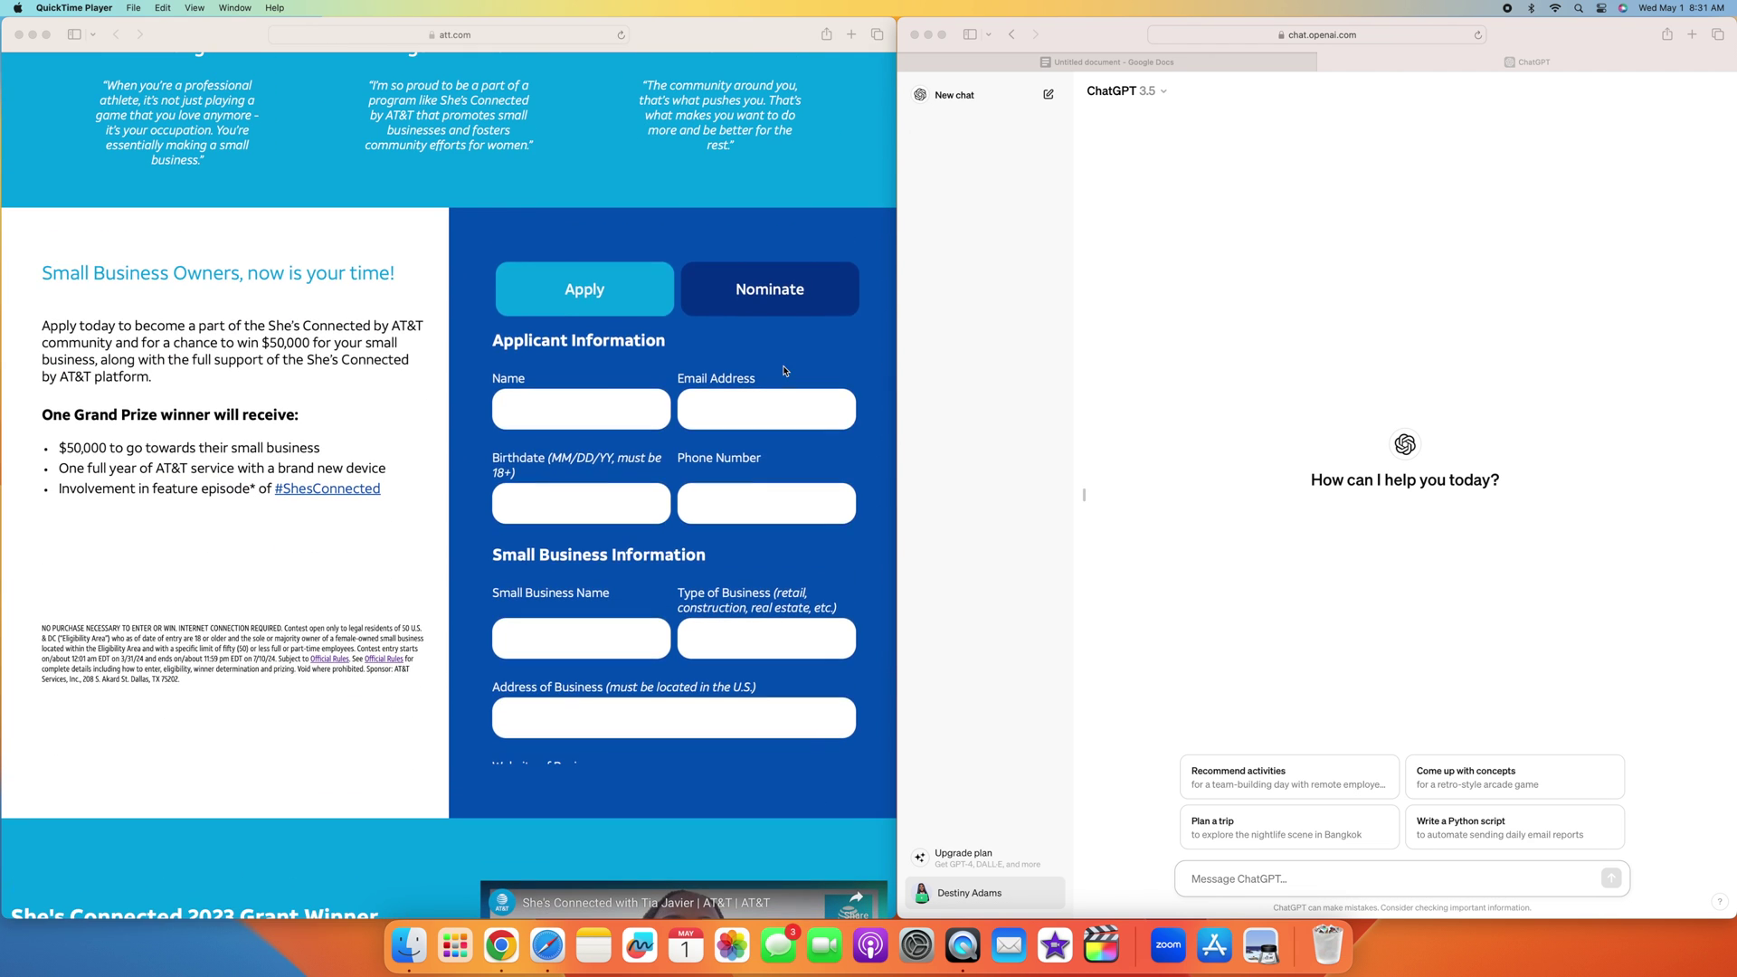
scroll(691, 355, down, 1)
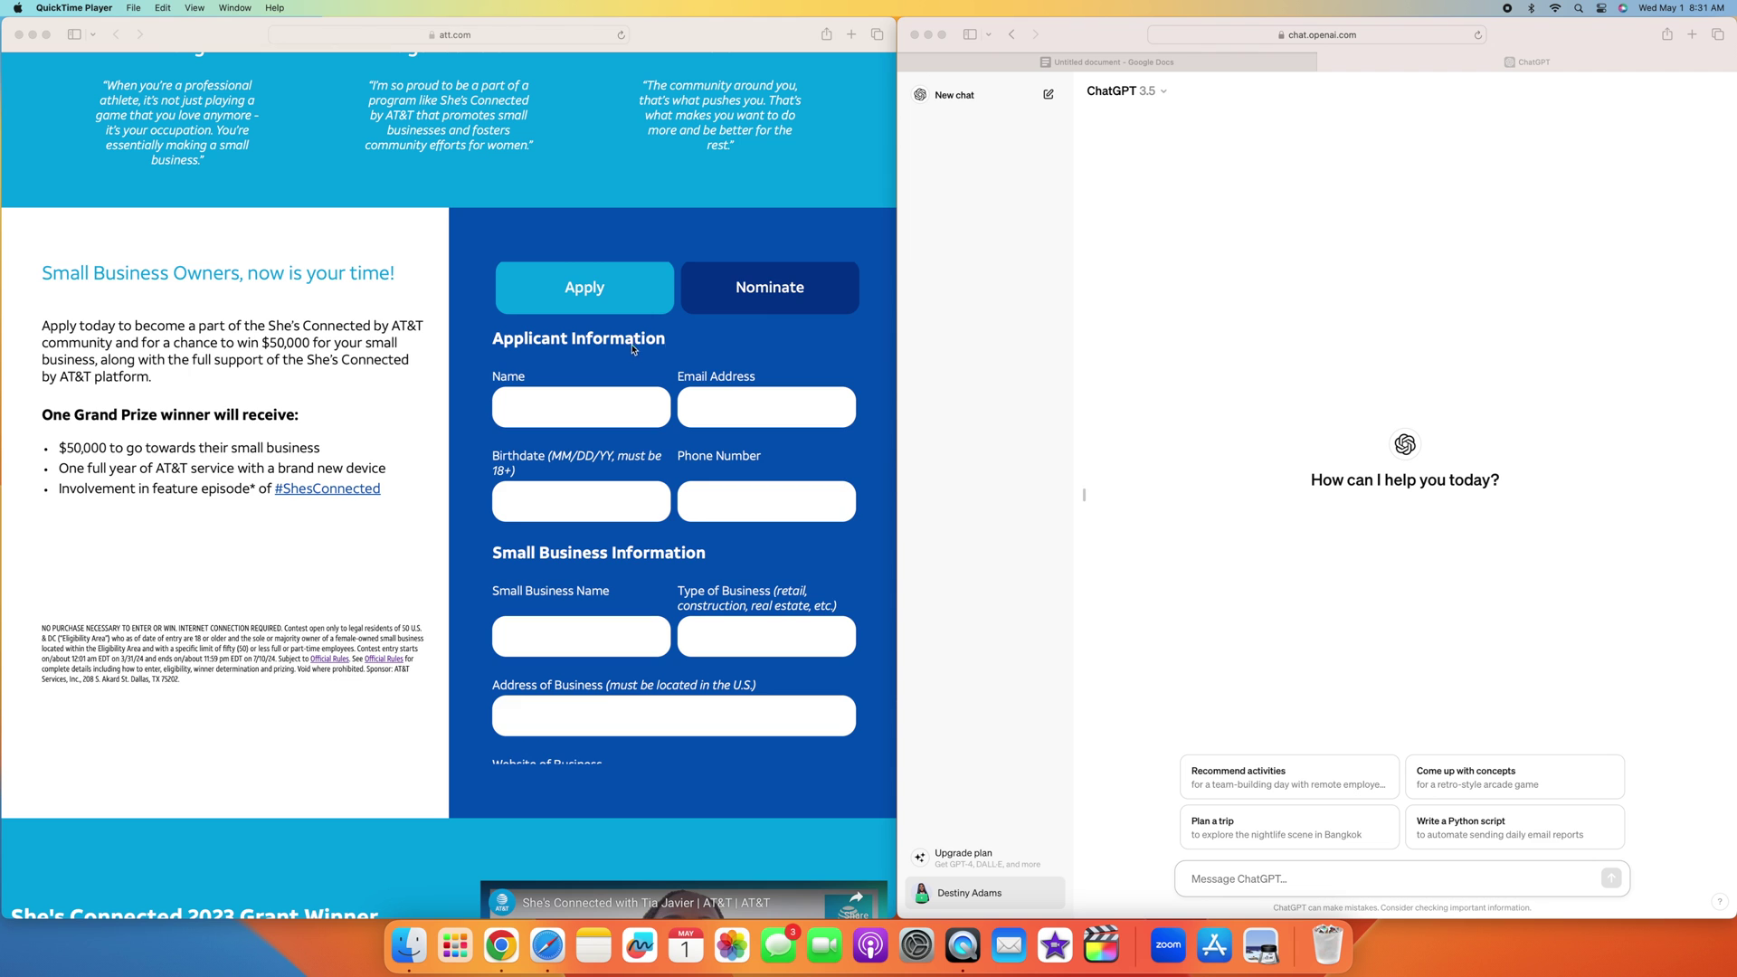
scroll(627, 350, down, 1)
scroll(407, 312, down, 1)
scroll(344, 299, down, 1)
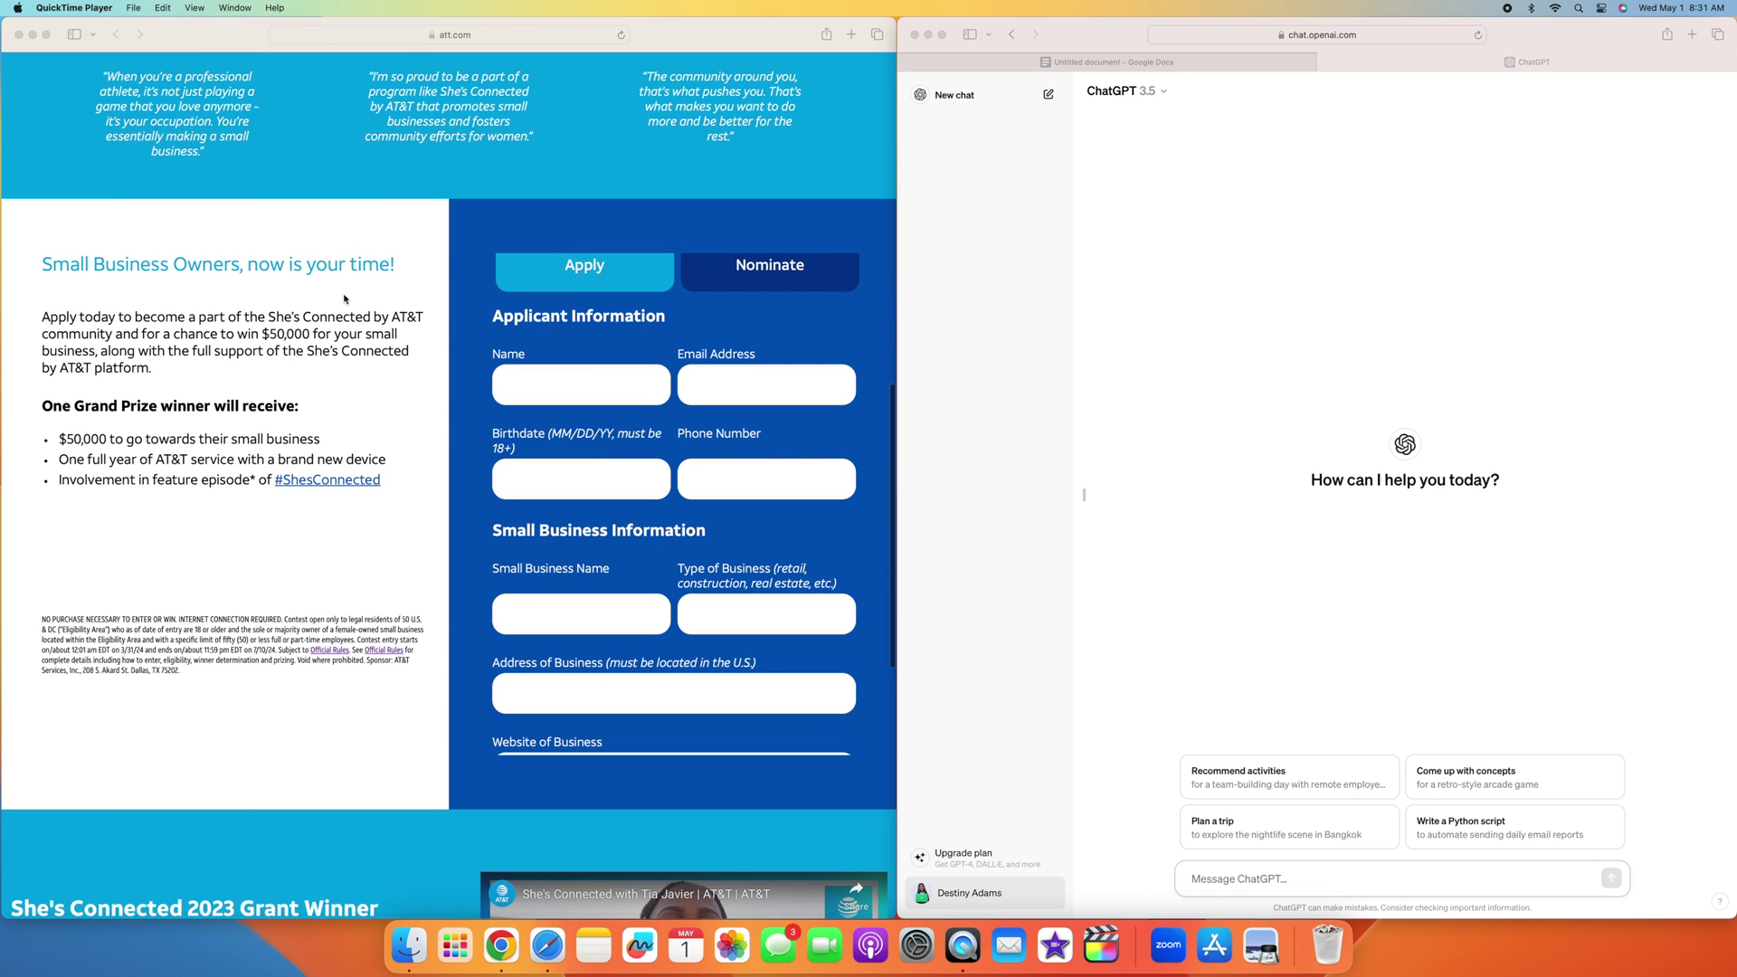
scroll(225, 338, right, 1)
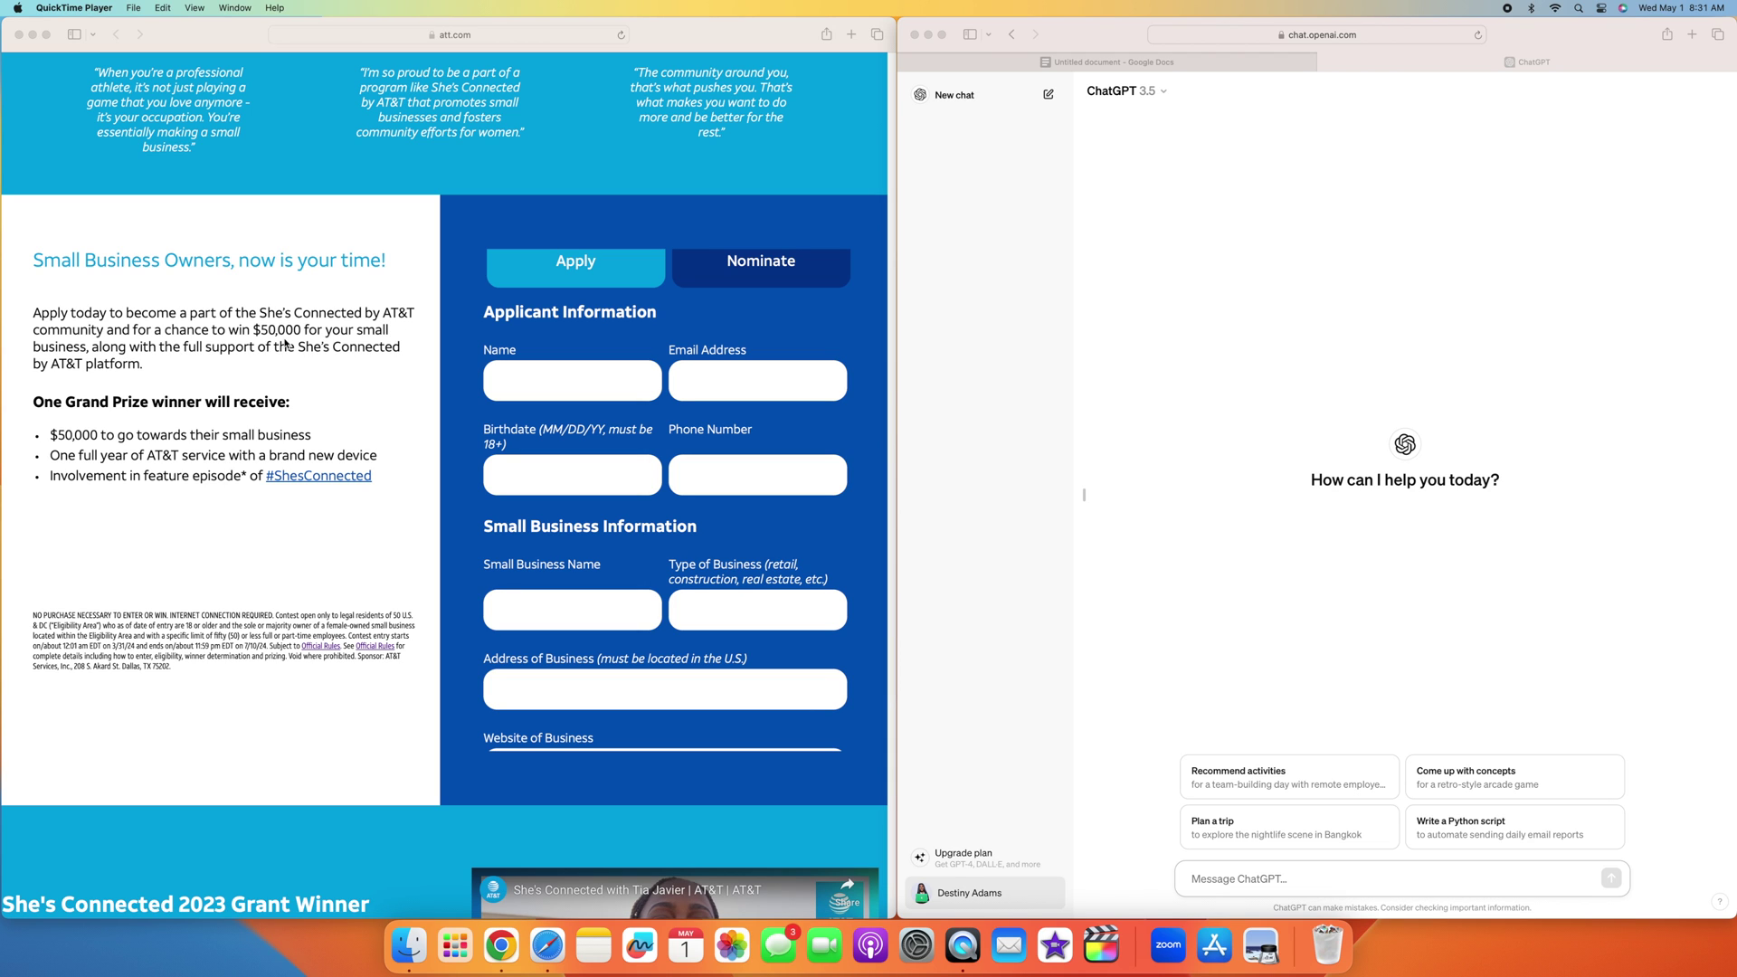
scroll(115, 366, left, 1)
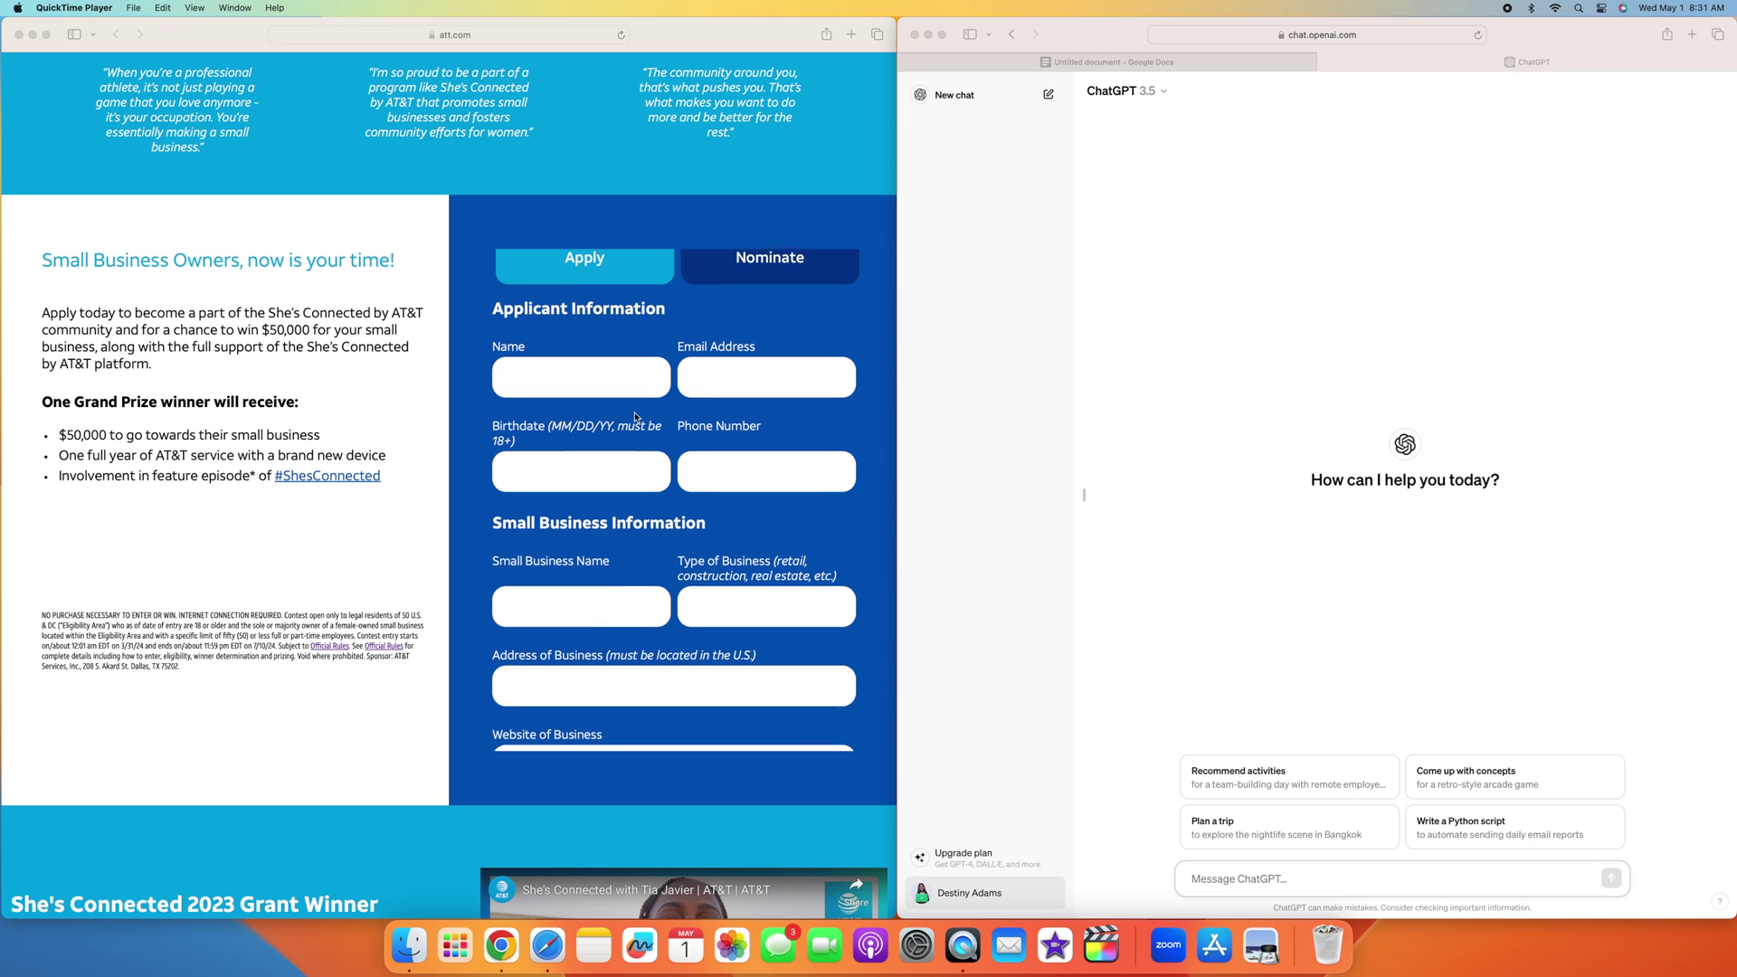
scroll(615, 415, up, 1)
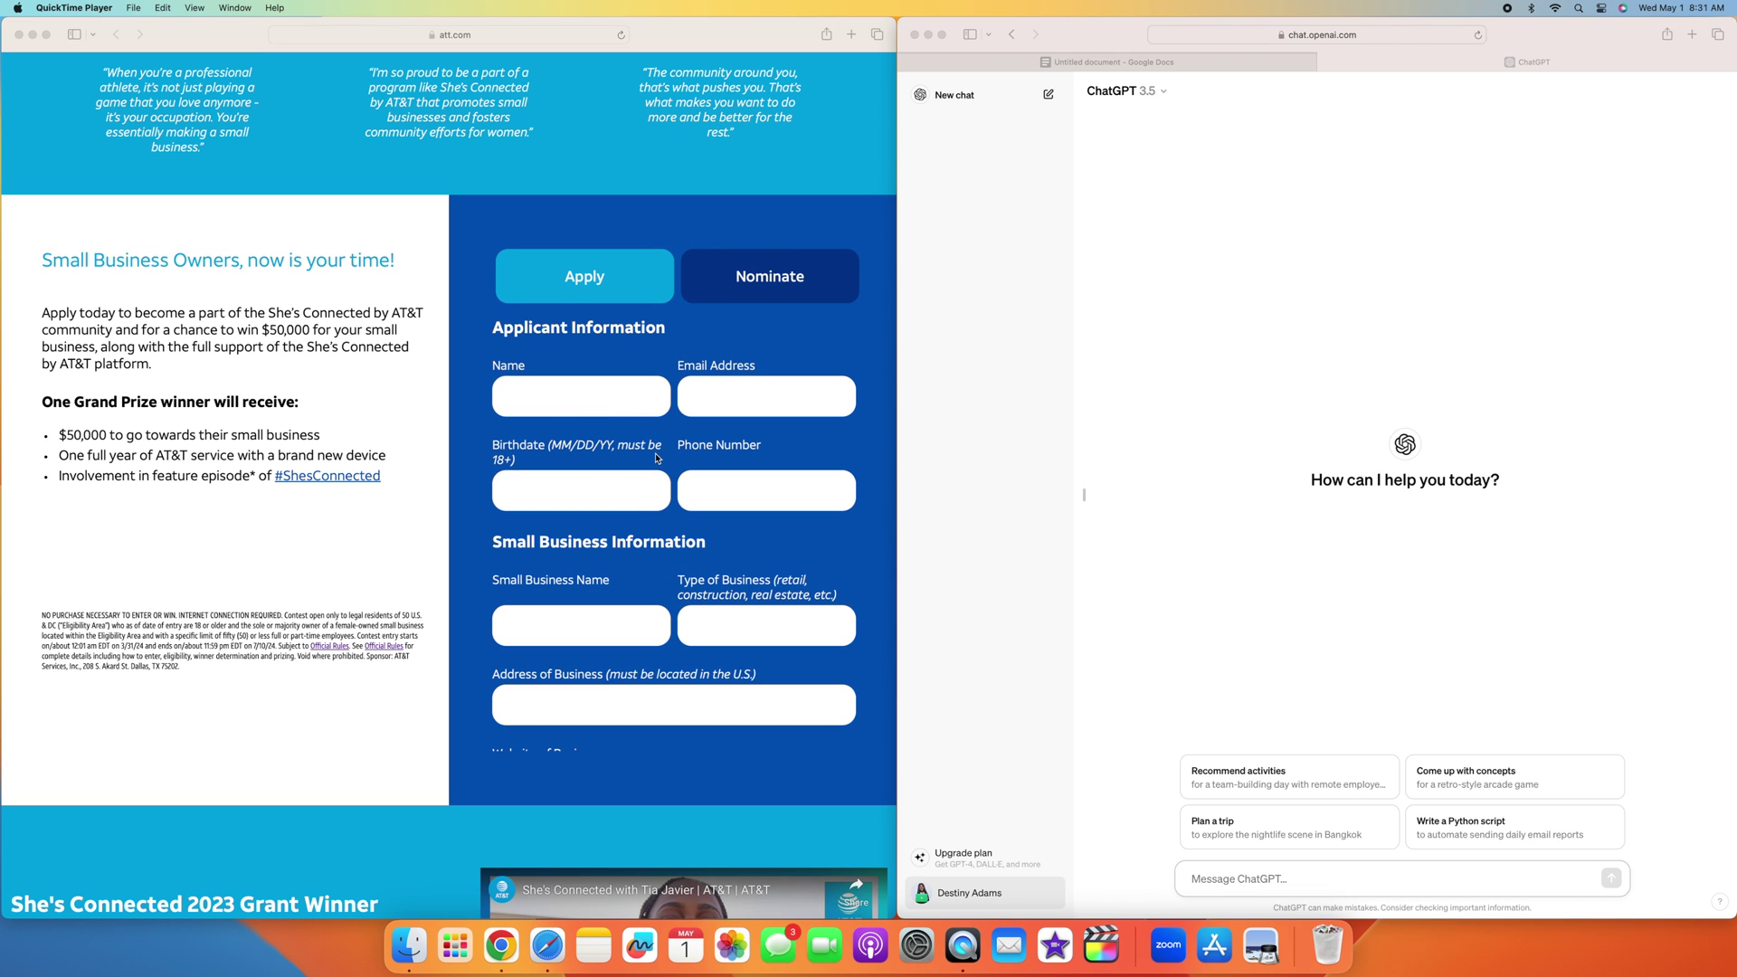
Step: Scroll the form past the Website and Social Media fields to the ownership upload box and 'Don't be shy!' prompt
scroll(656, 454, down, 3)
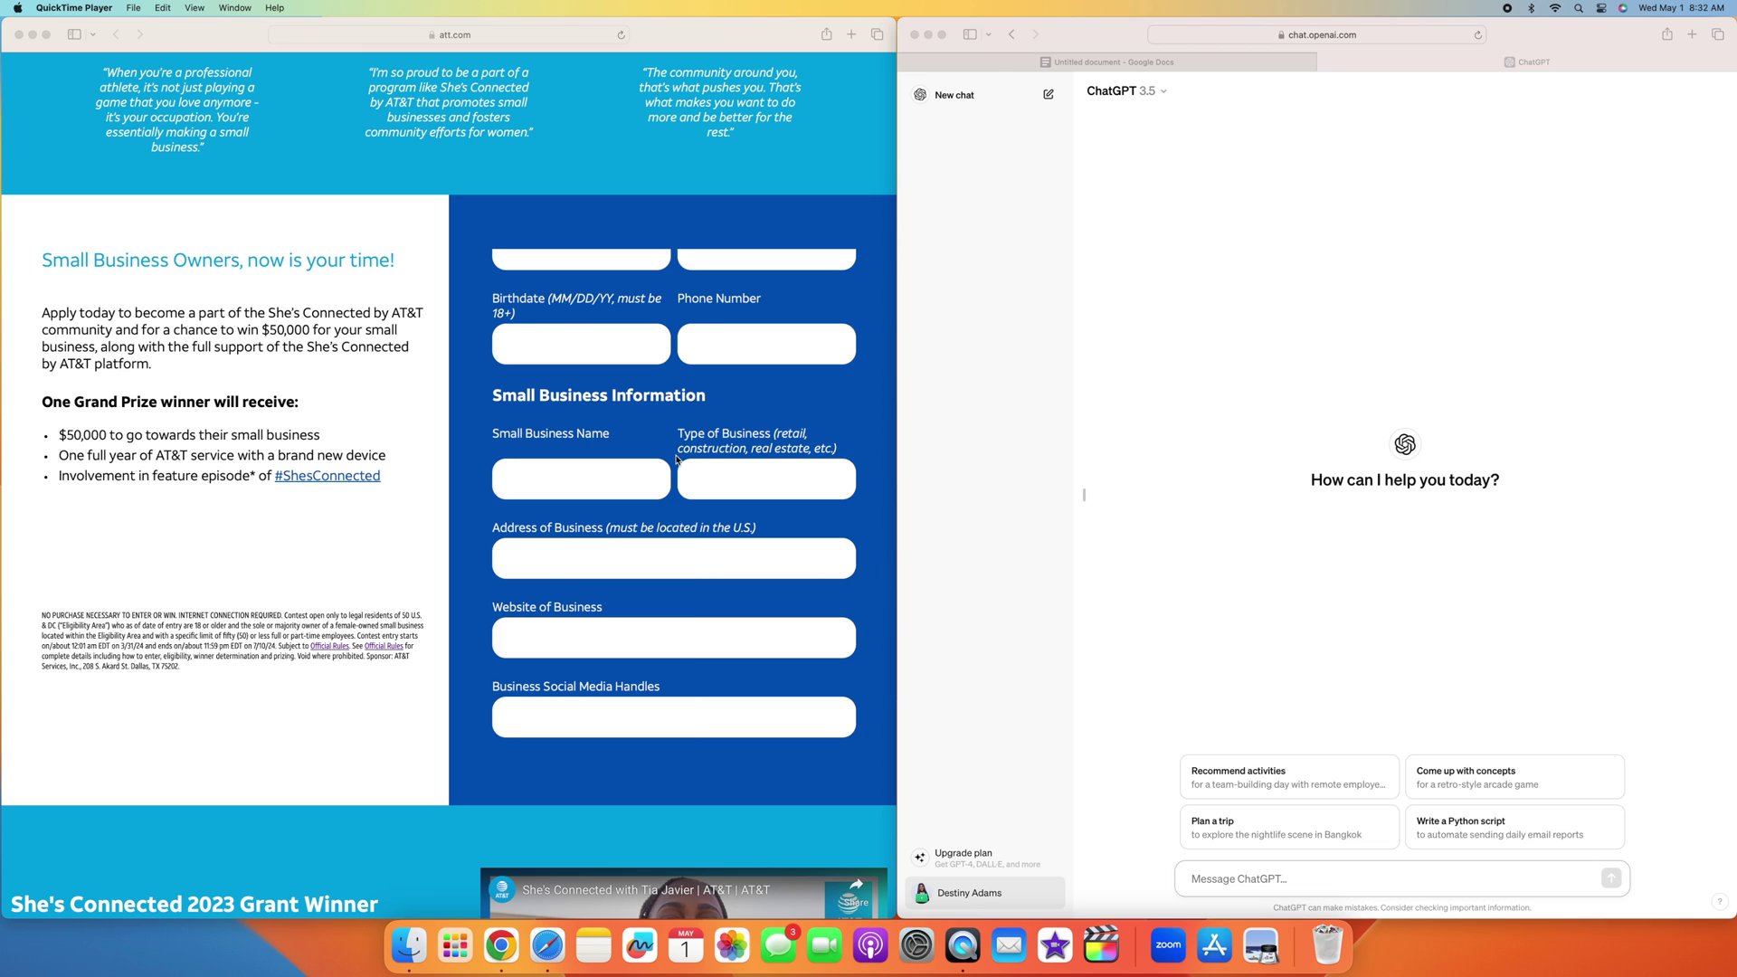
scroll(675, 459, down, 3)
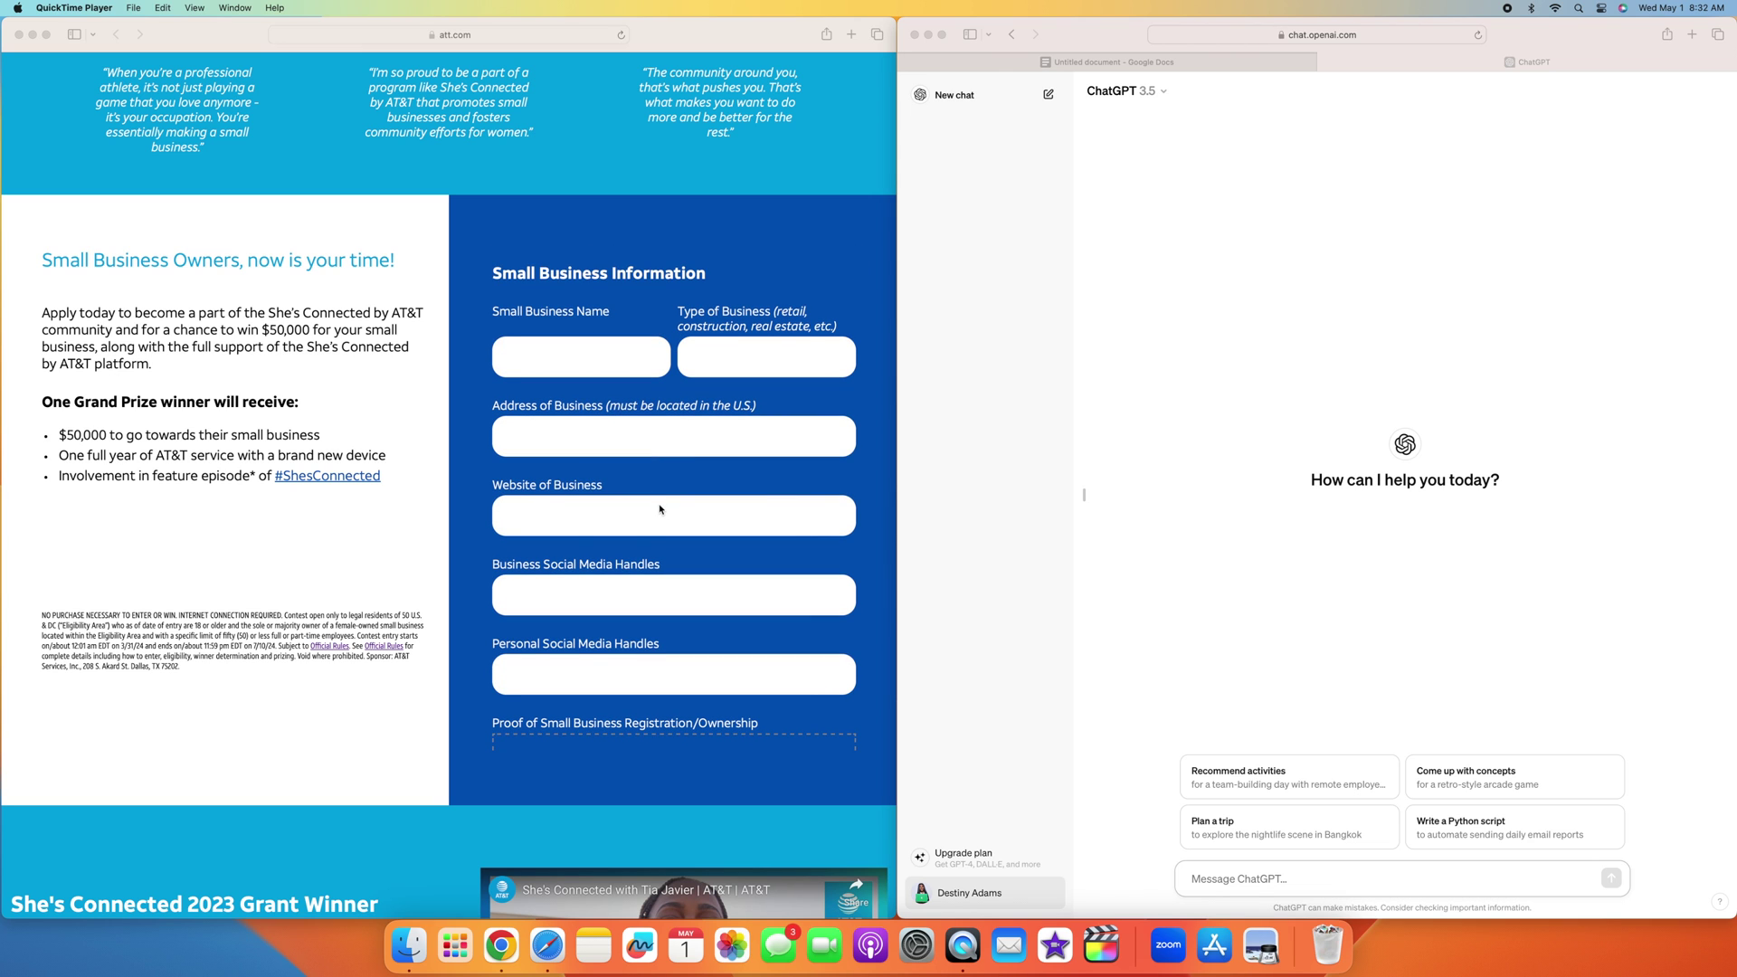
scroll(661, 510, down, 2)
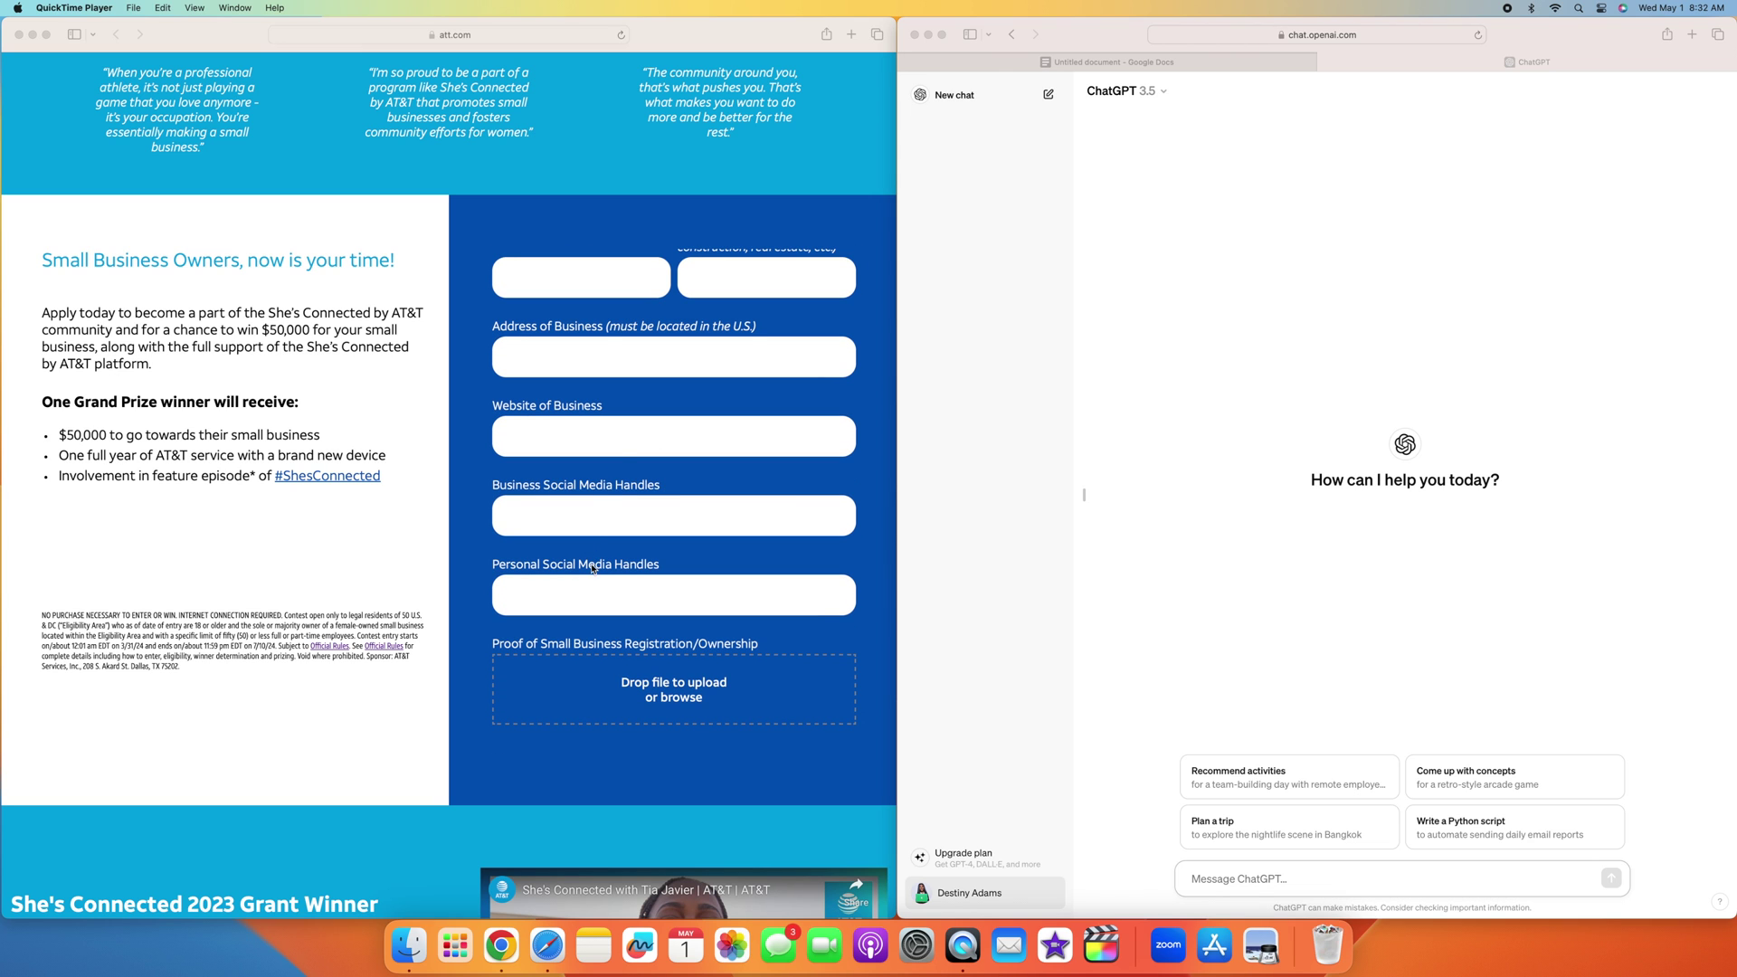
scroll(588, 540, down, 1)
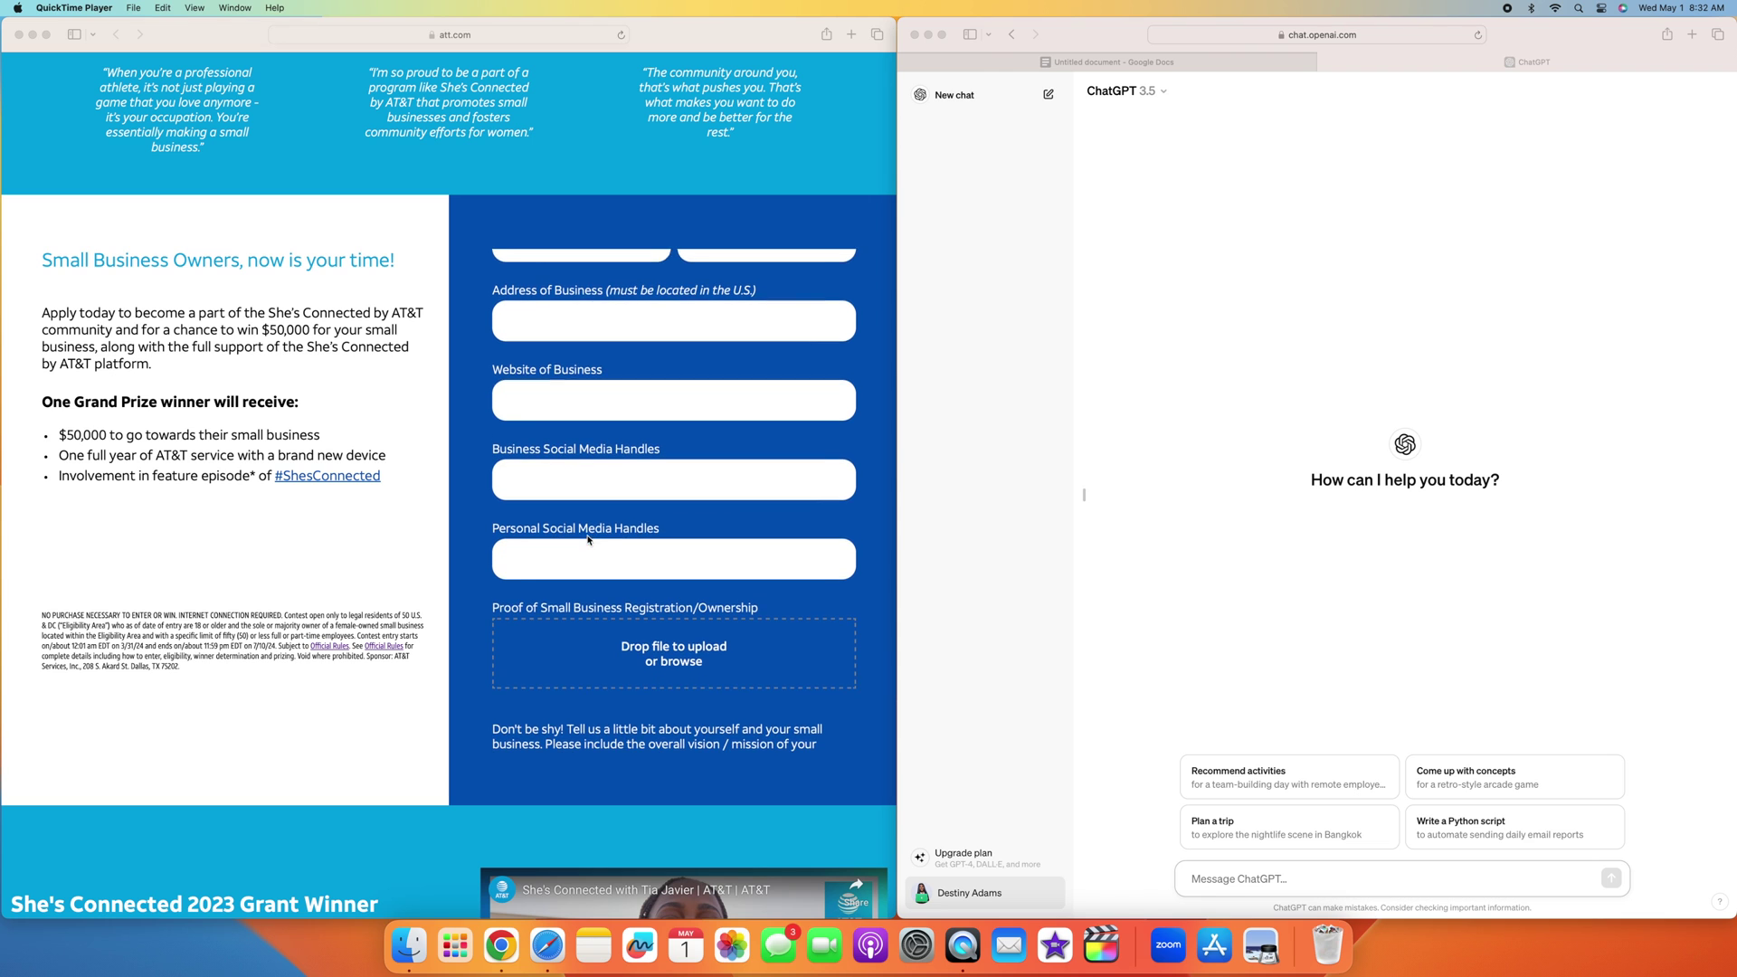
scroll(588, 540, down, 1)
scroll(609, 545, down, 2)
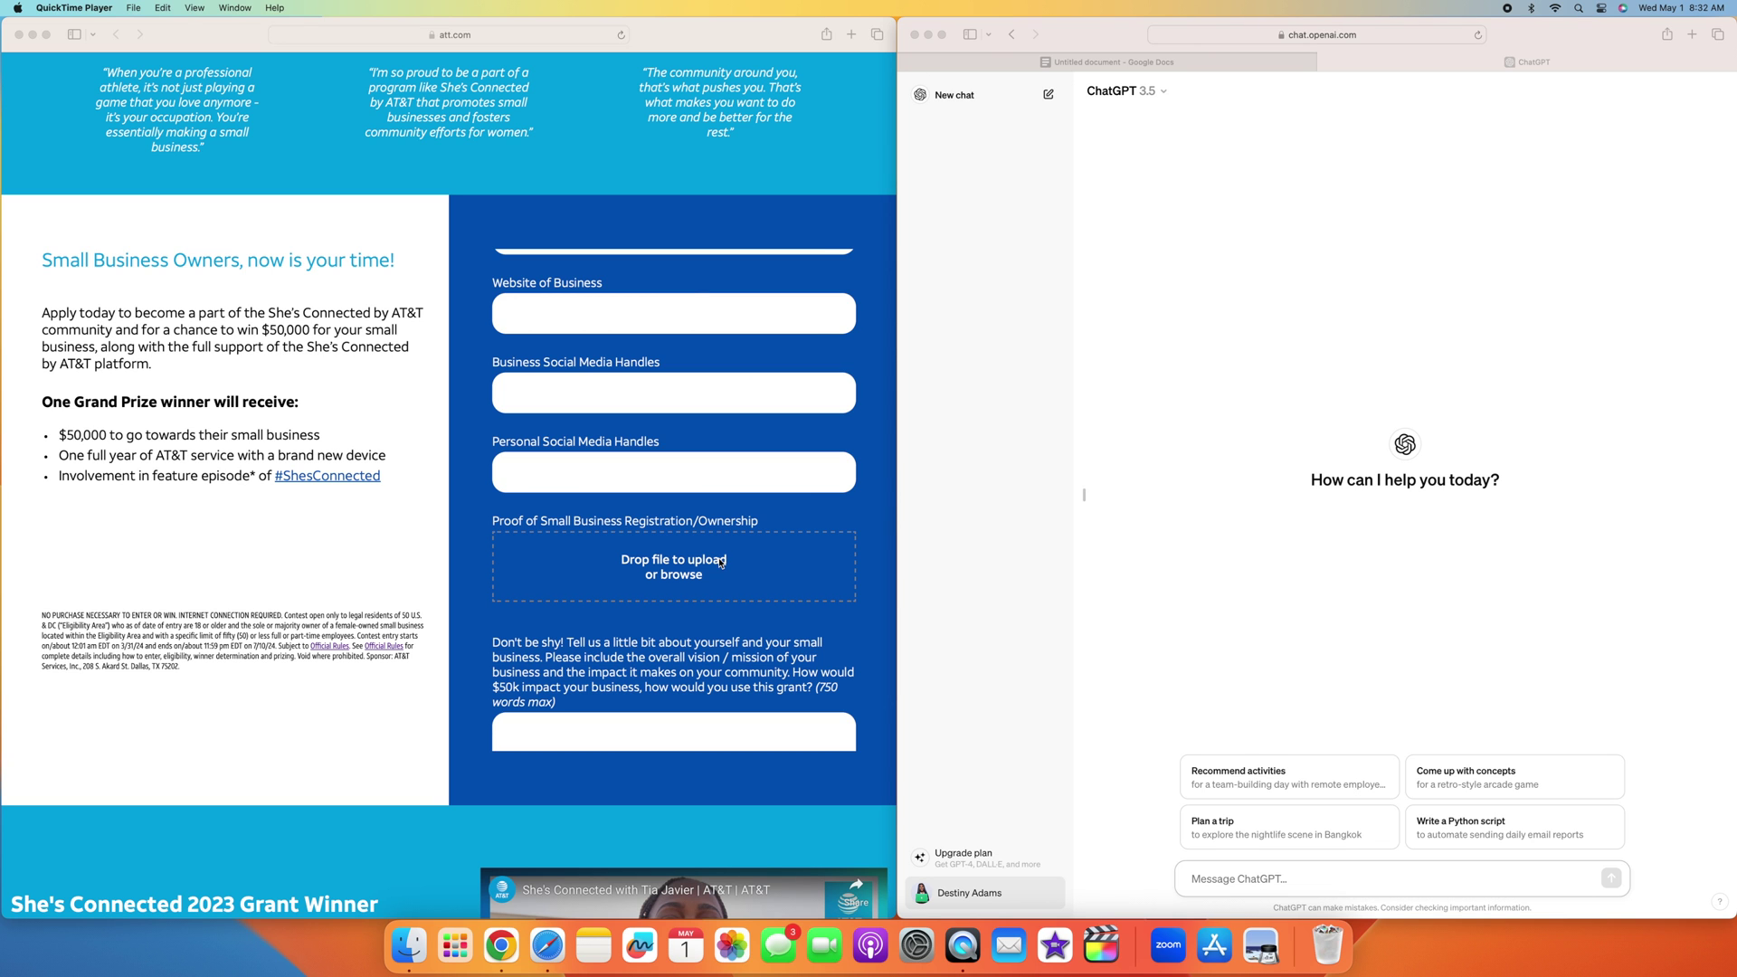
scroll(719, 559, down, 5)
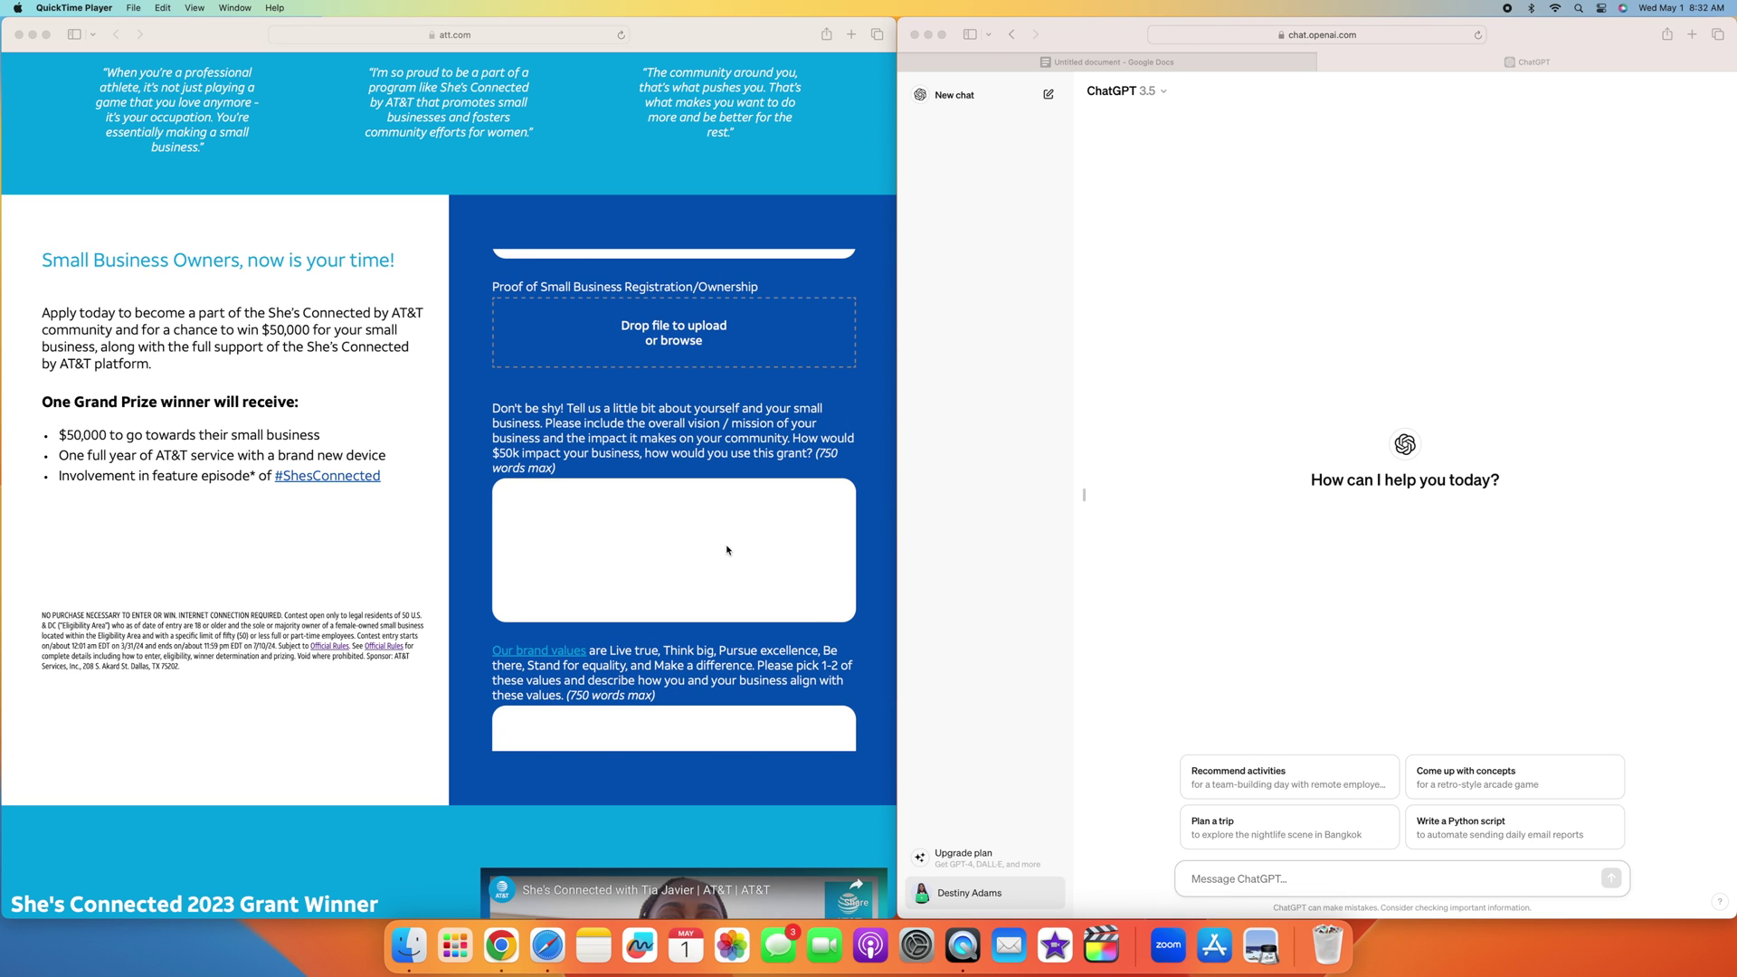
Step: Scroll down to the consent checkbox and back up to read the mission and brand-values essay prompts
scroll(727, 547, down, 8)
scroll(727, 549, up, 6)
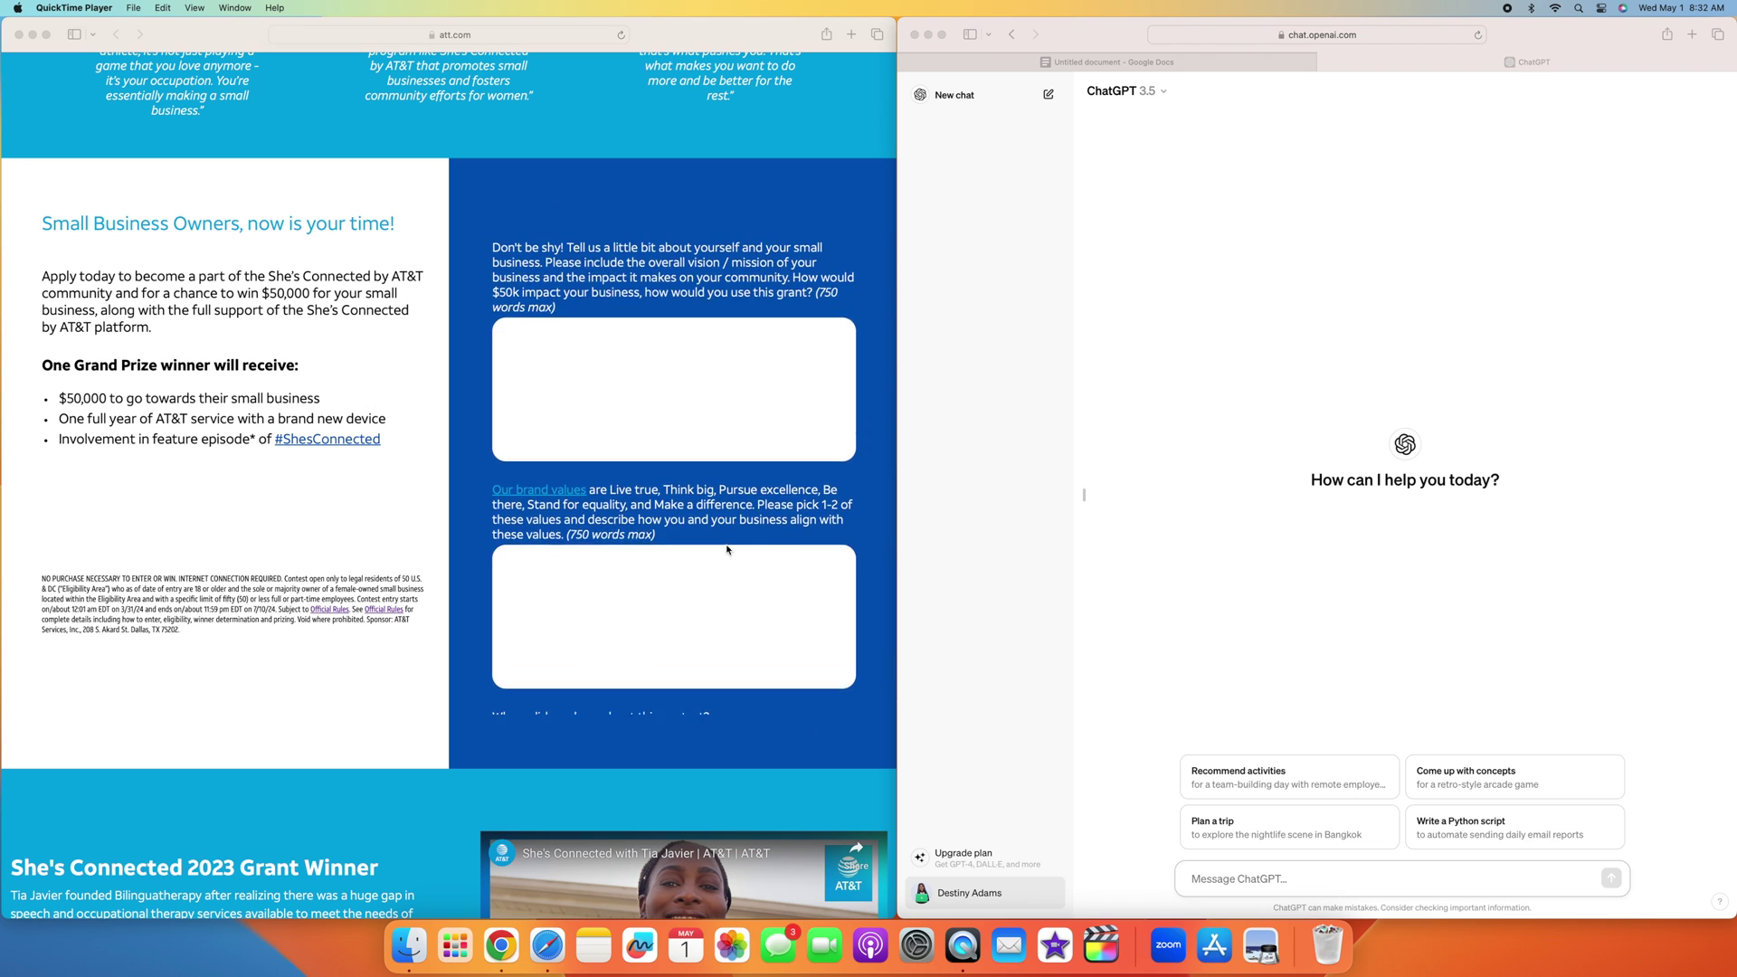
scroll(727, 549, down, 5)
scroll(728, 549, up, 4)
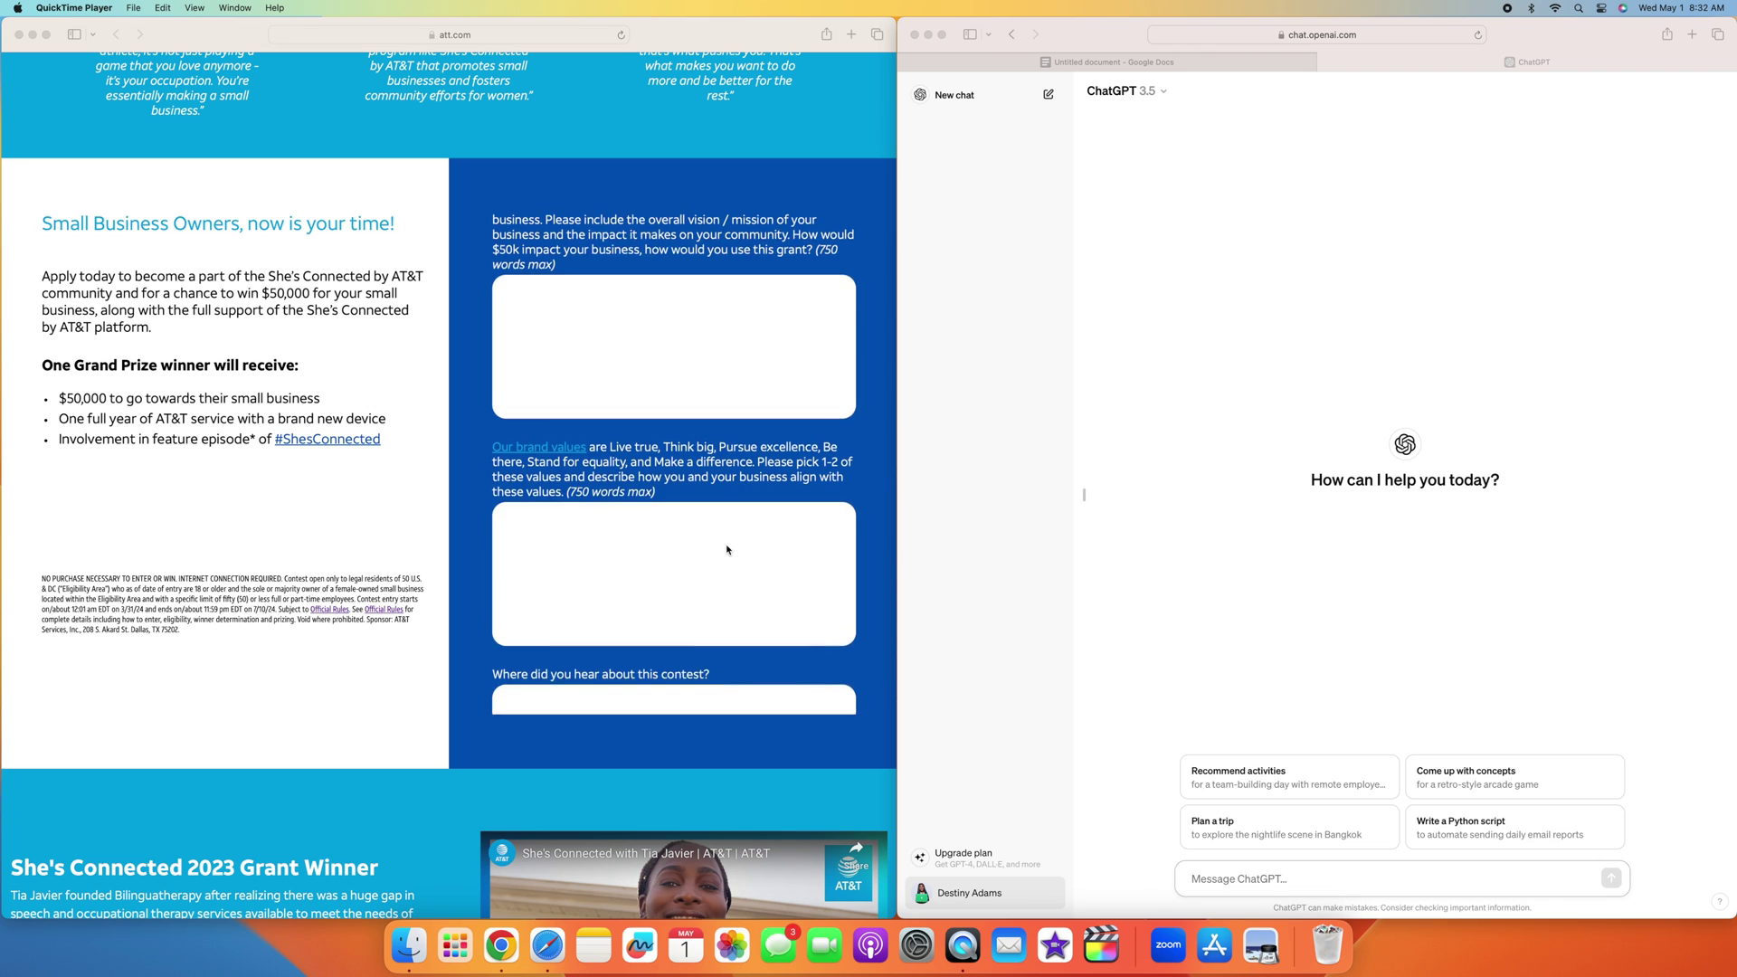
scroll(727, 549, down, 6)
scroll(727, 549, up, 1)
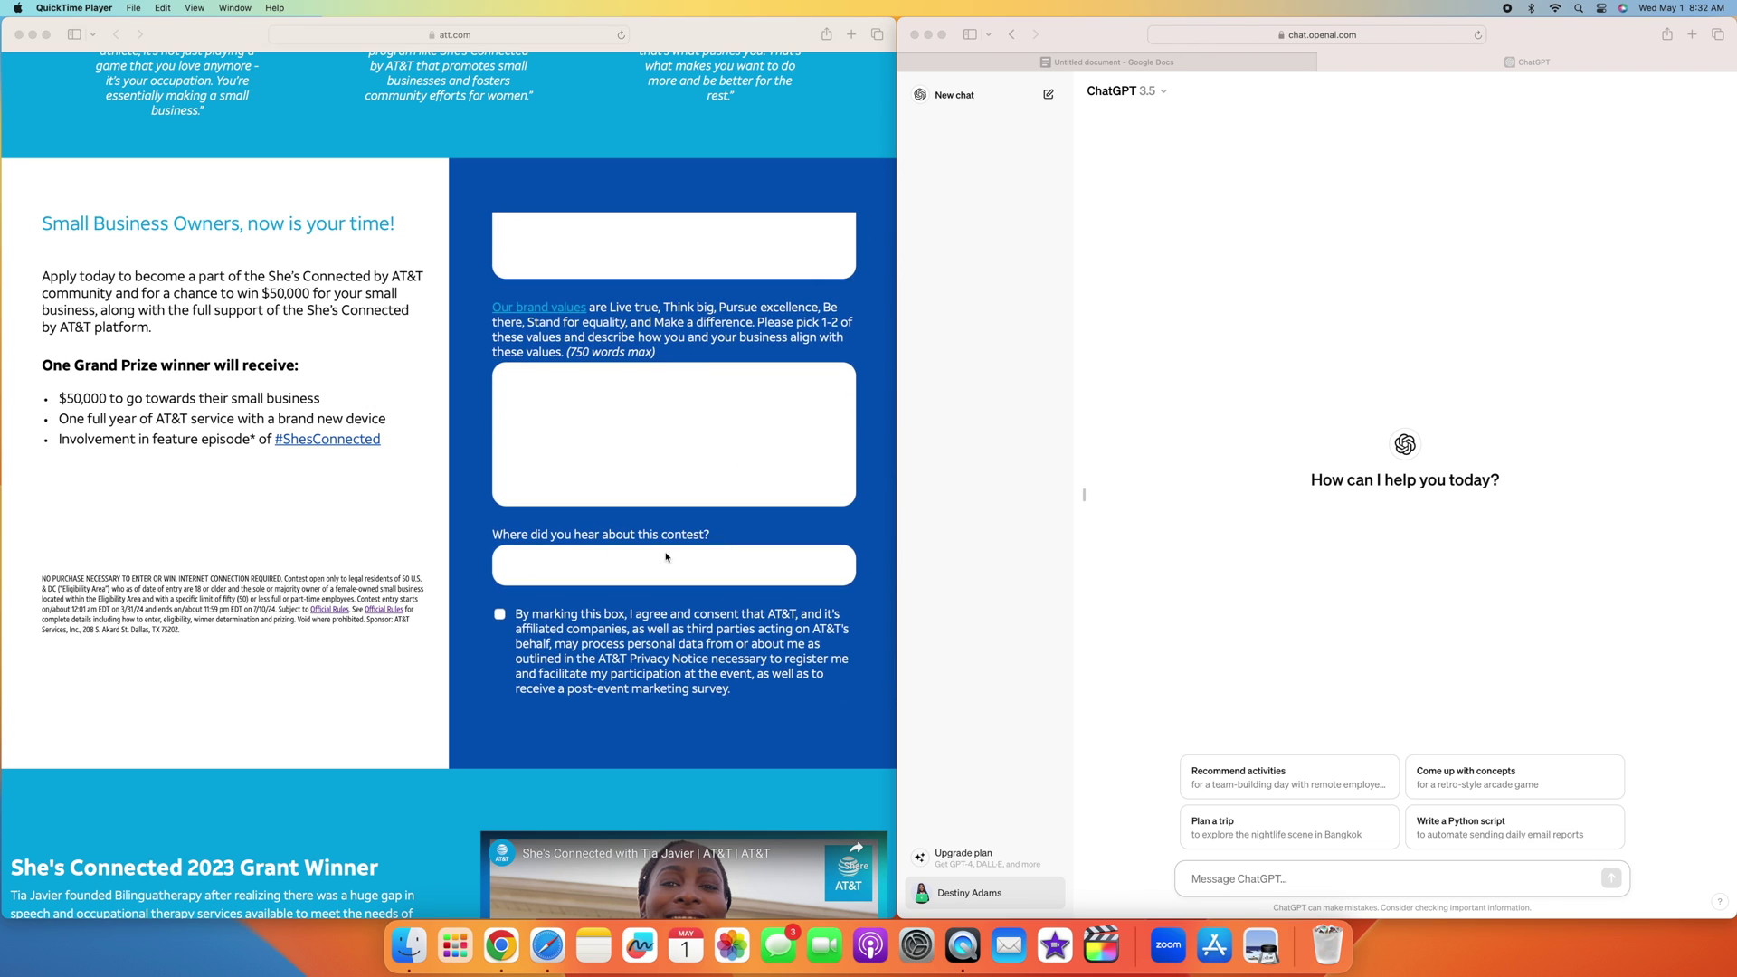
scroll(713, 556, up, 5)
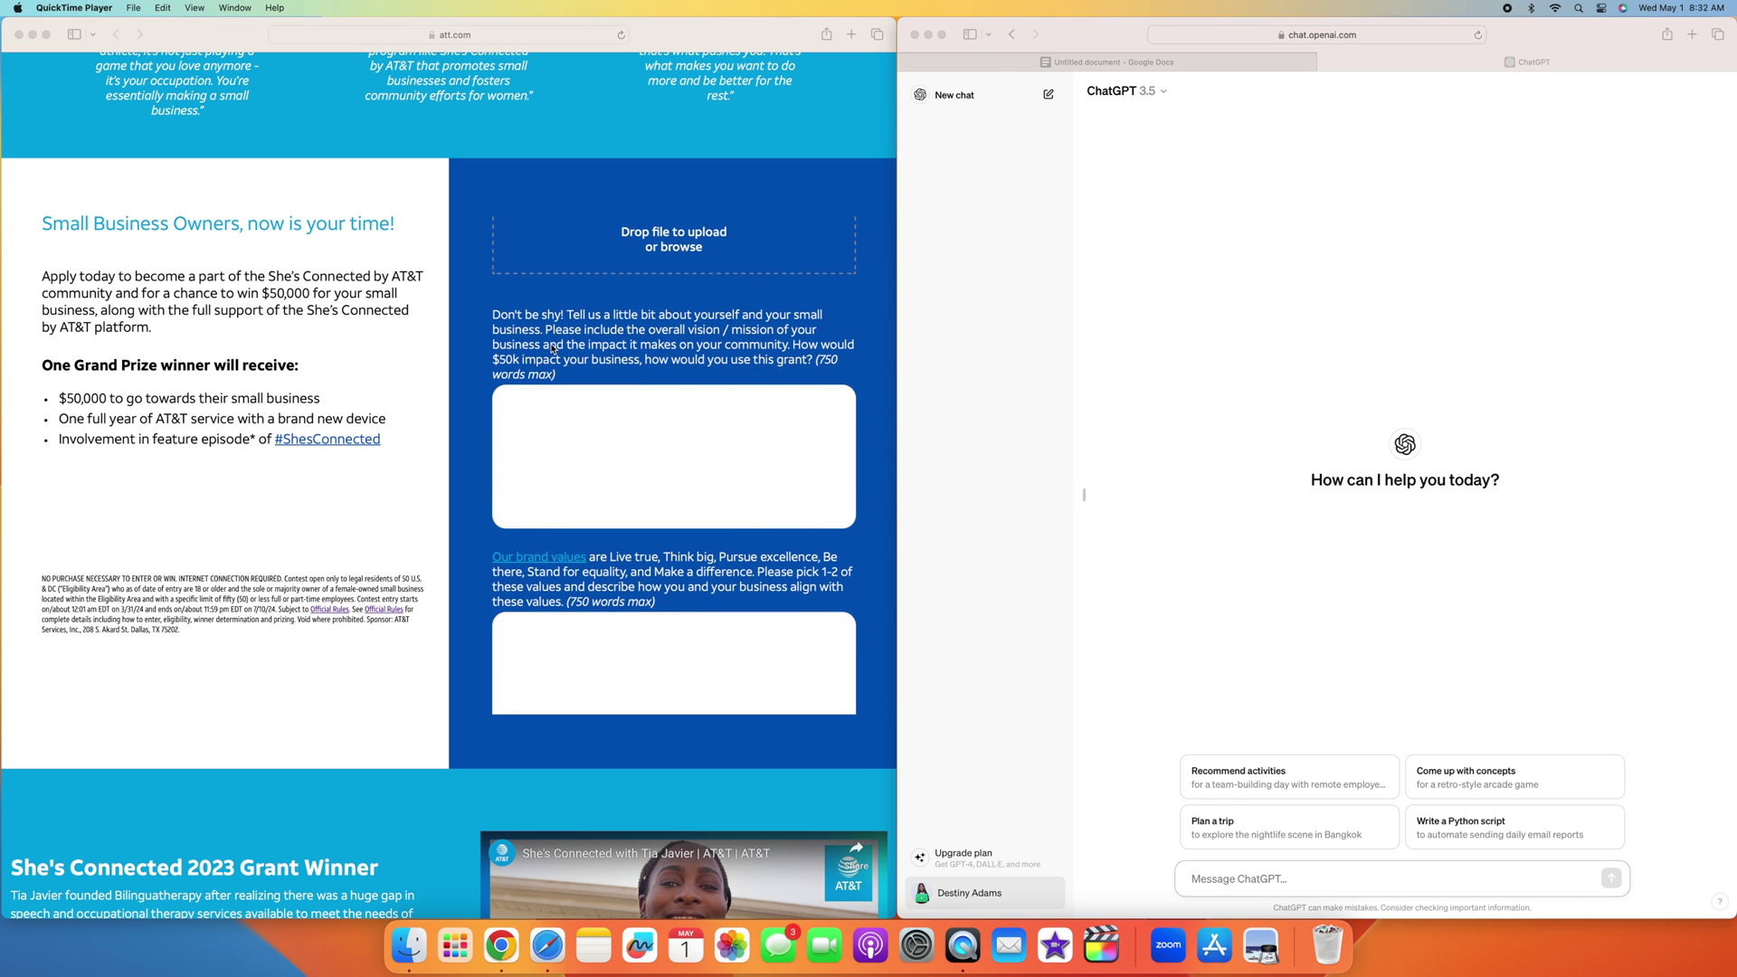
scroll(599, 333, down, 1)
scroll(599, 333, down, 1)
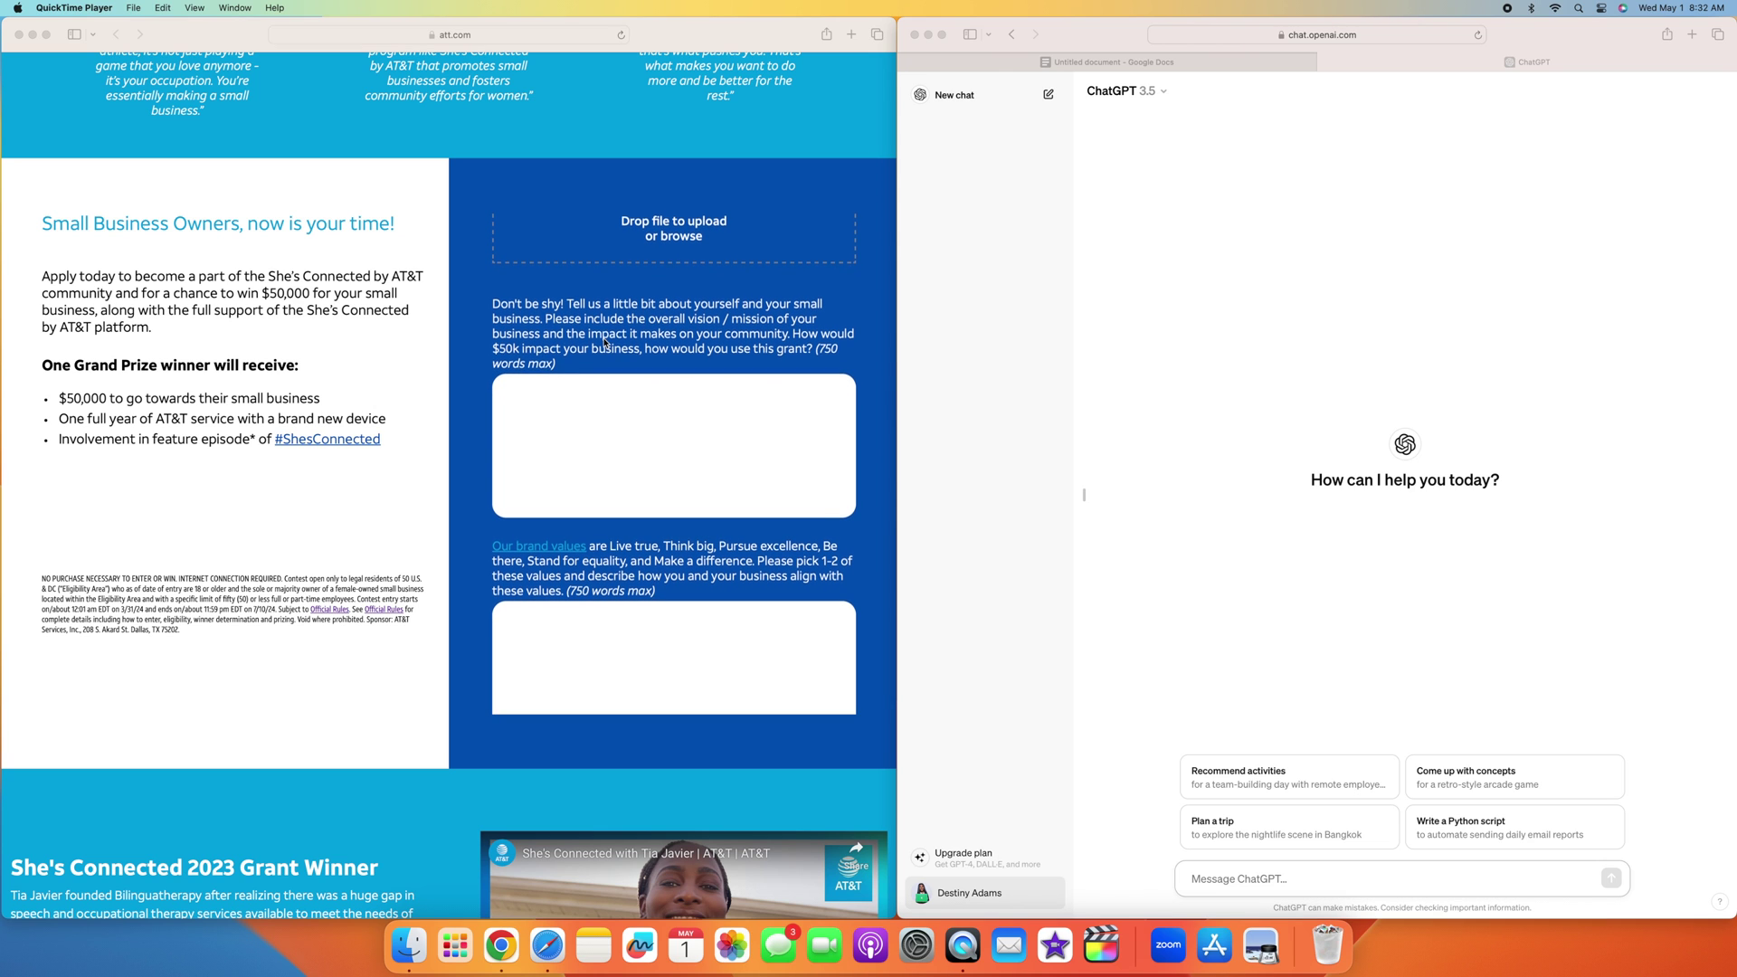
scroll(624, 348, down, 1)
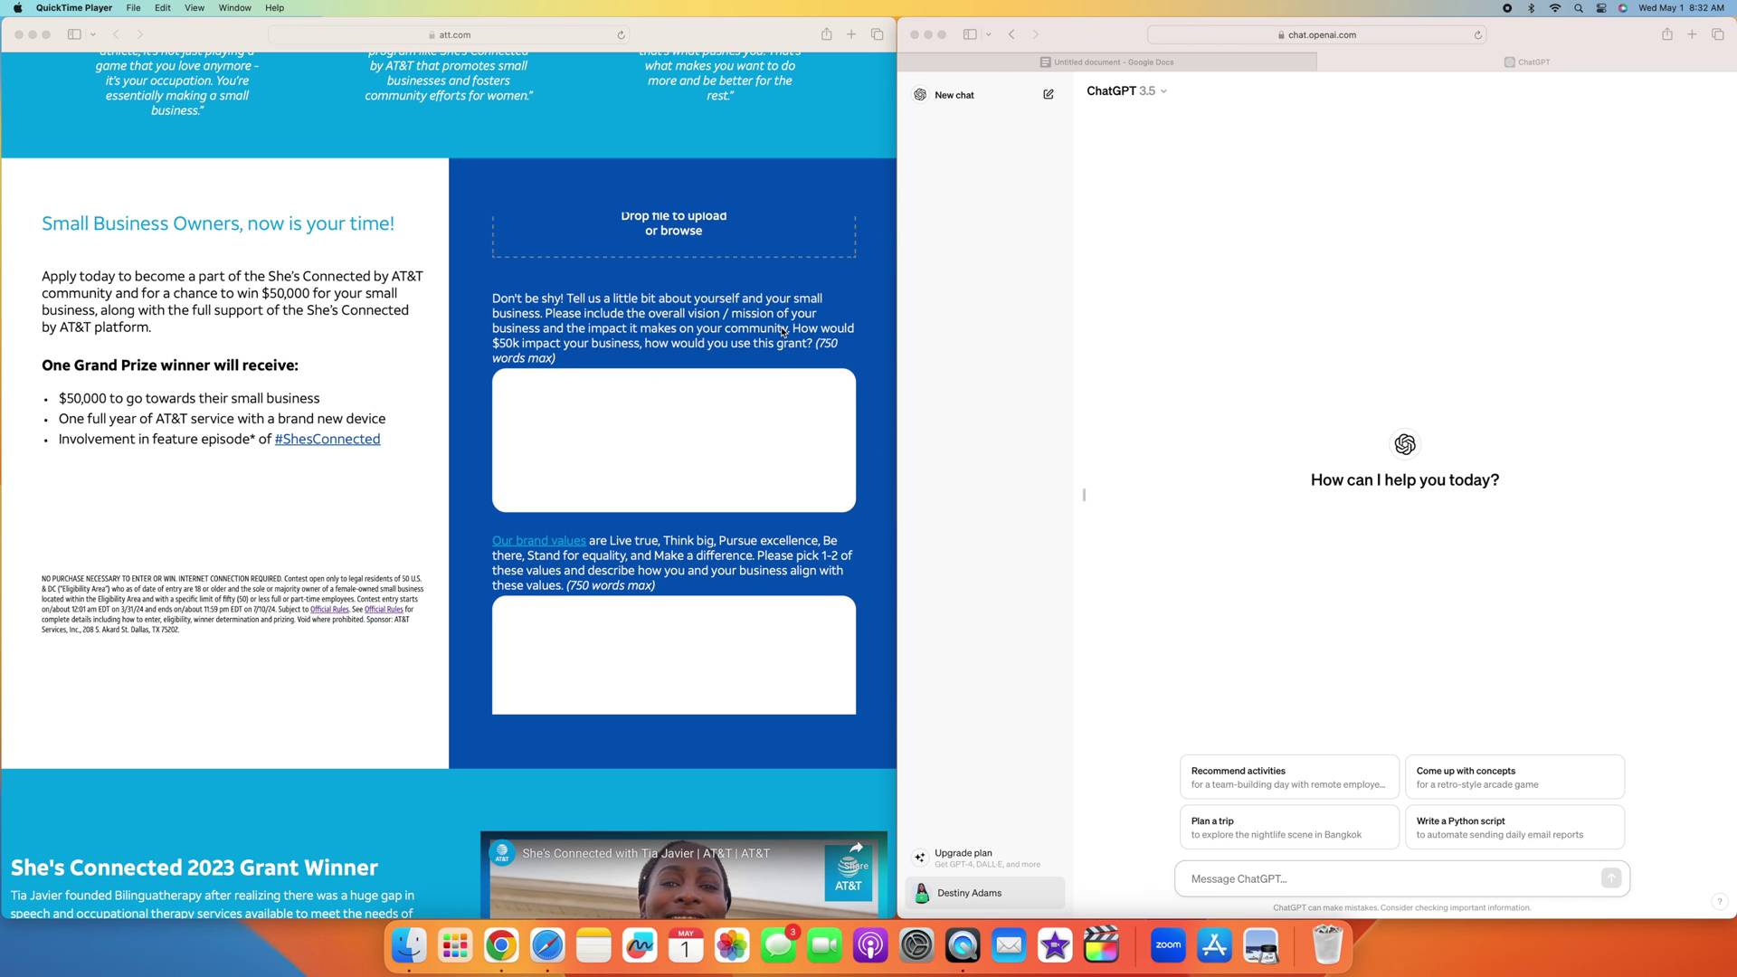
scroll(633, 353, up, 1)
scroll(657, 351, down, 1)
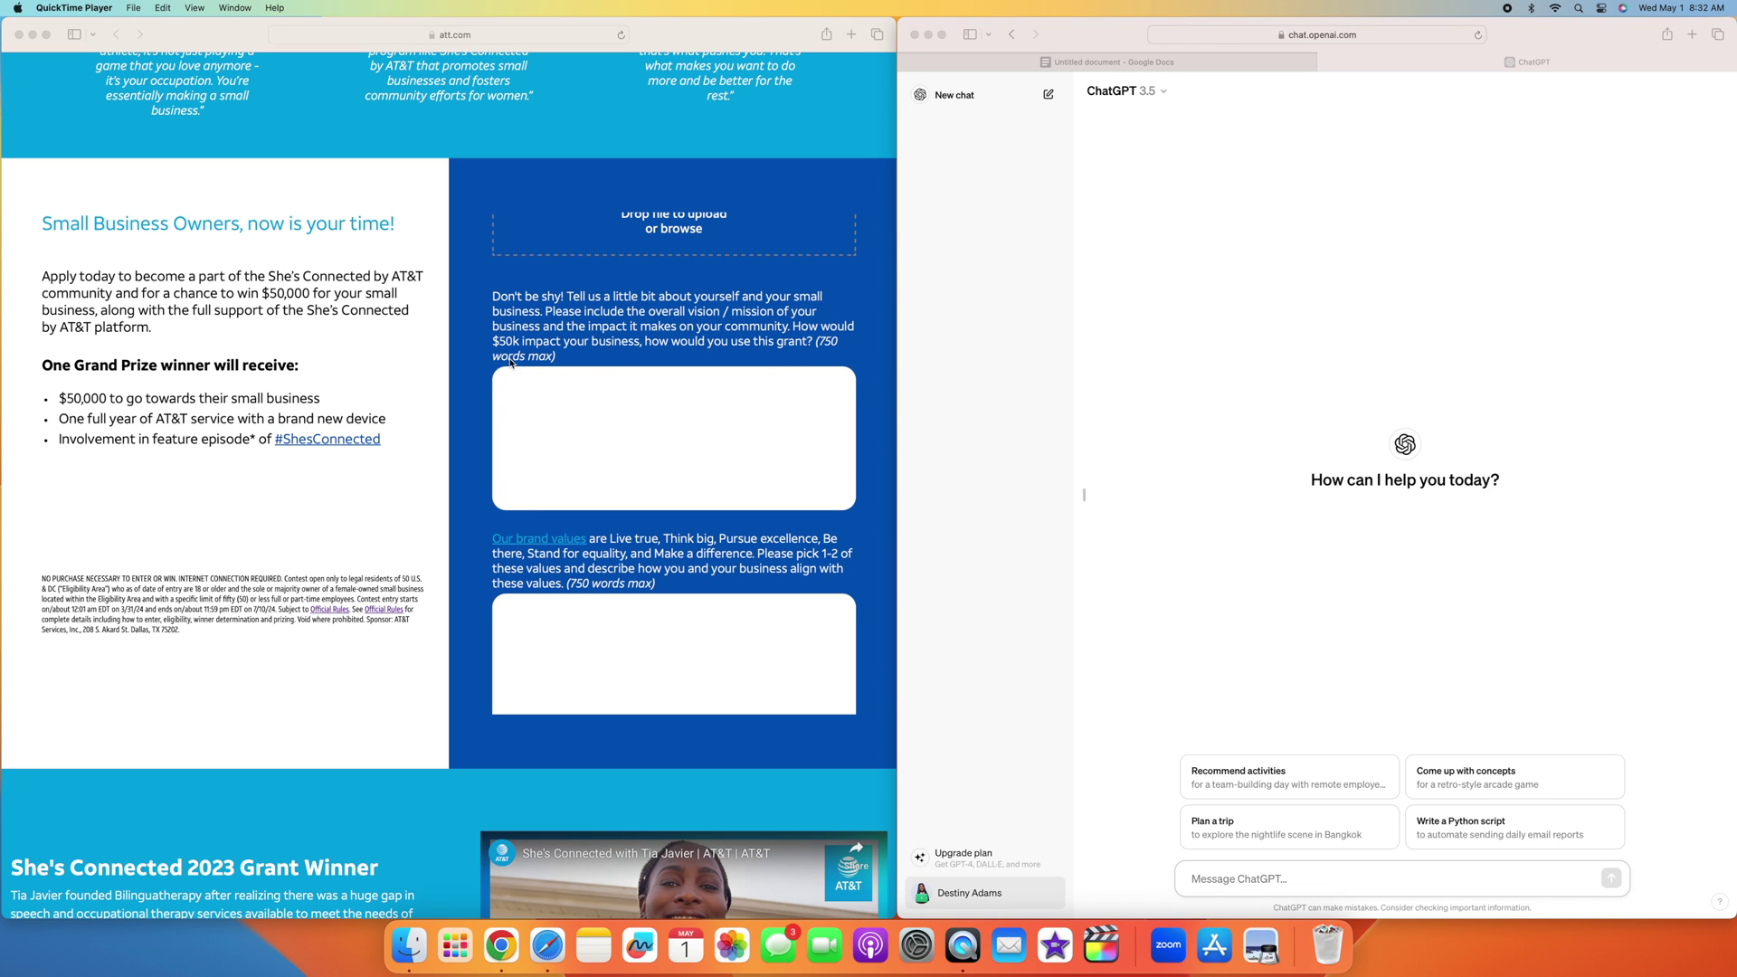
scroll(515, 362, up, 1)
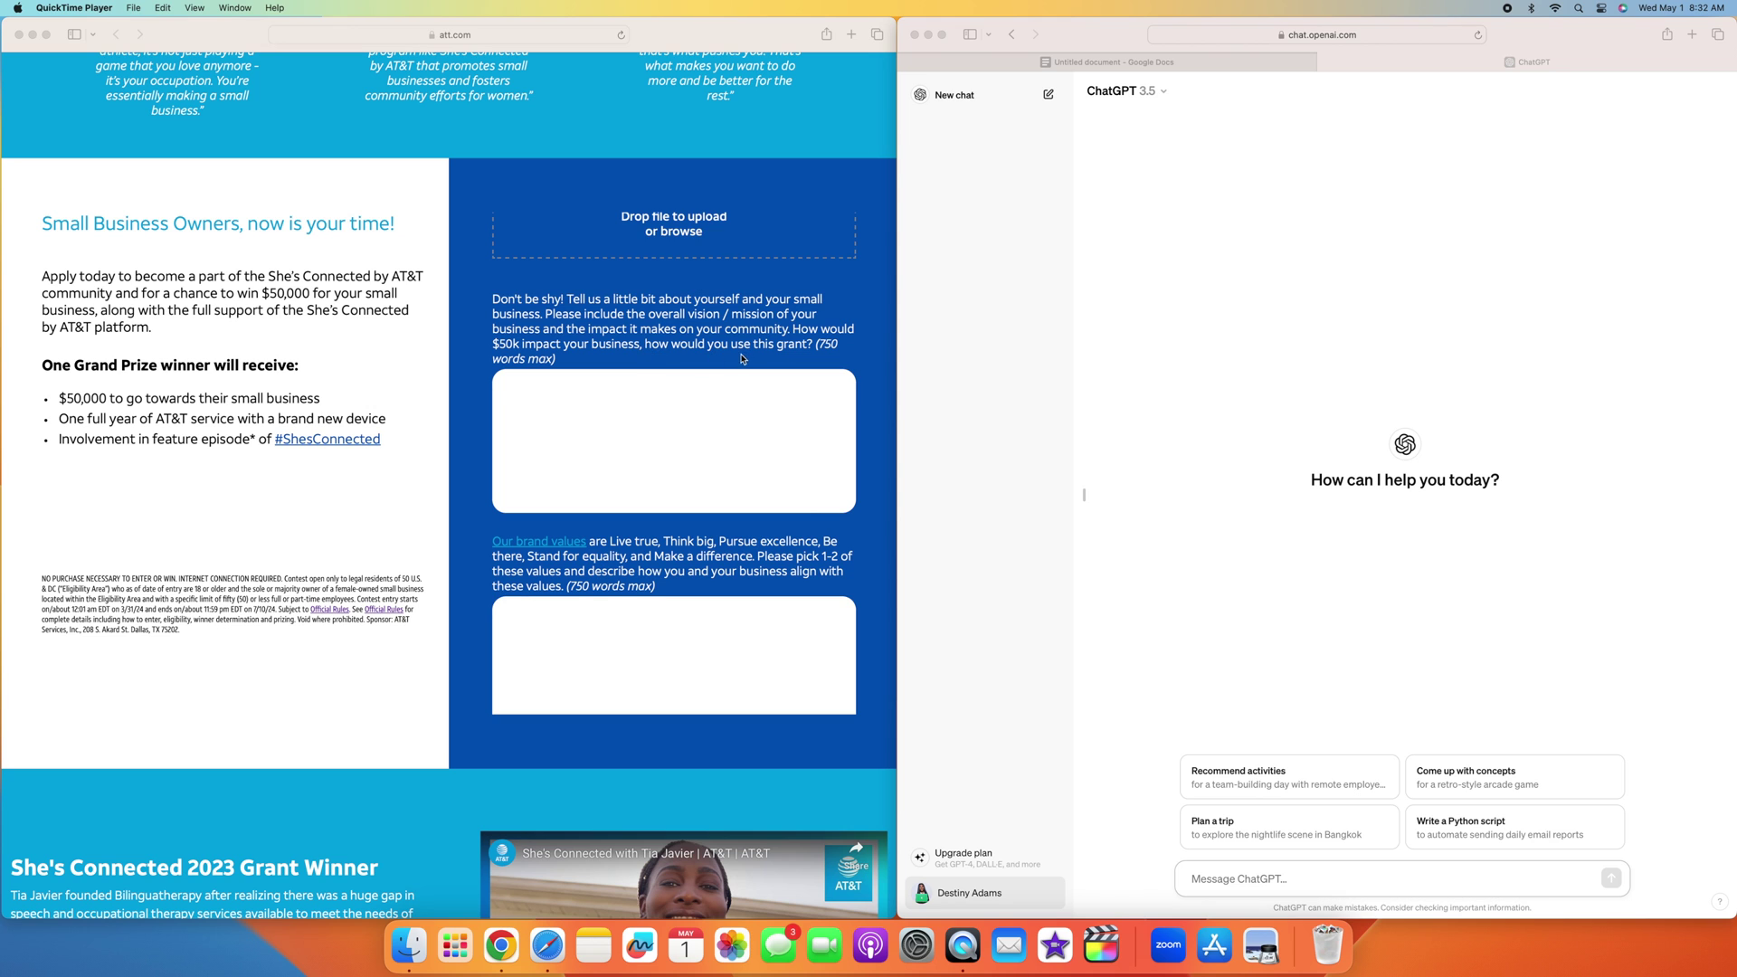
scroll(743, 359, down, 2)
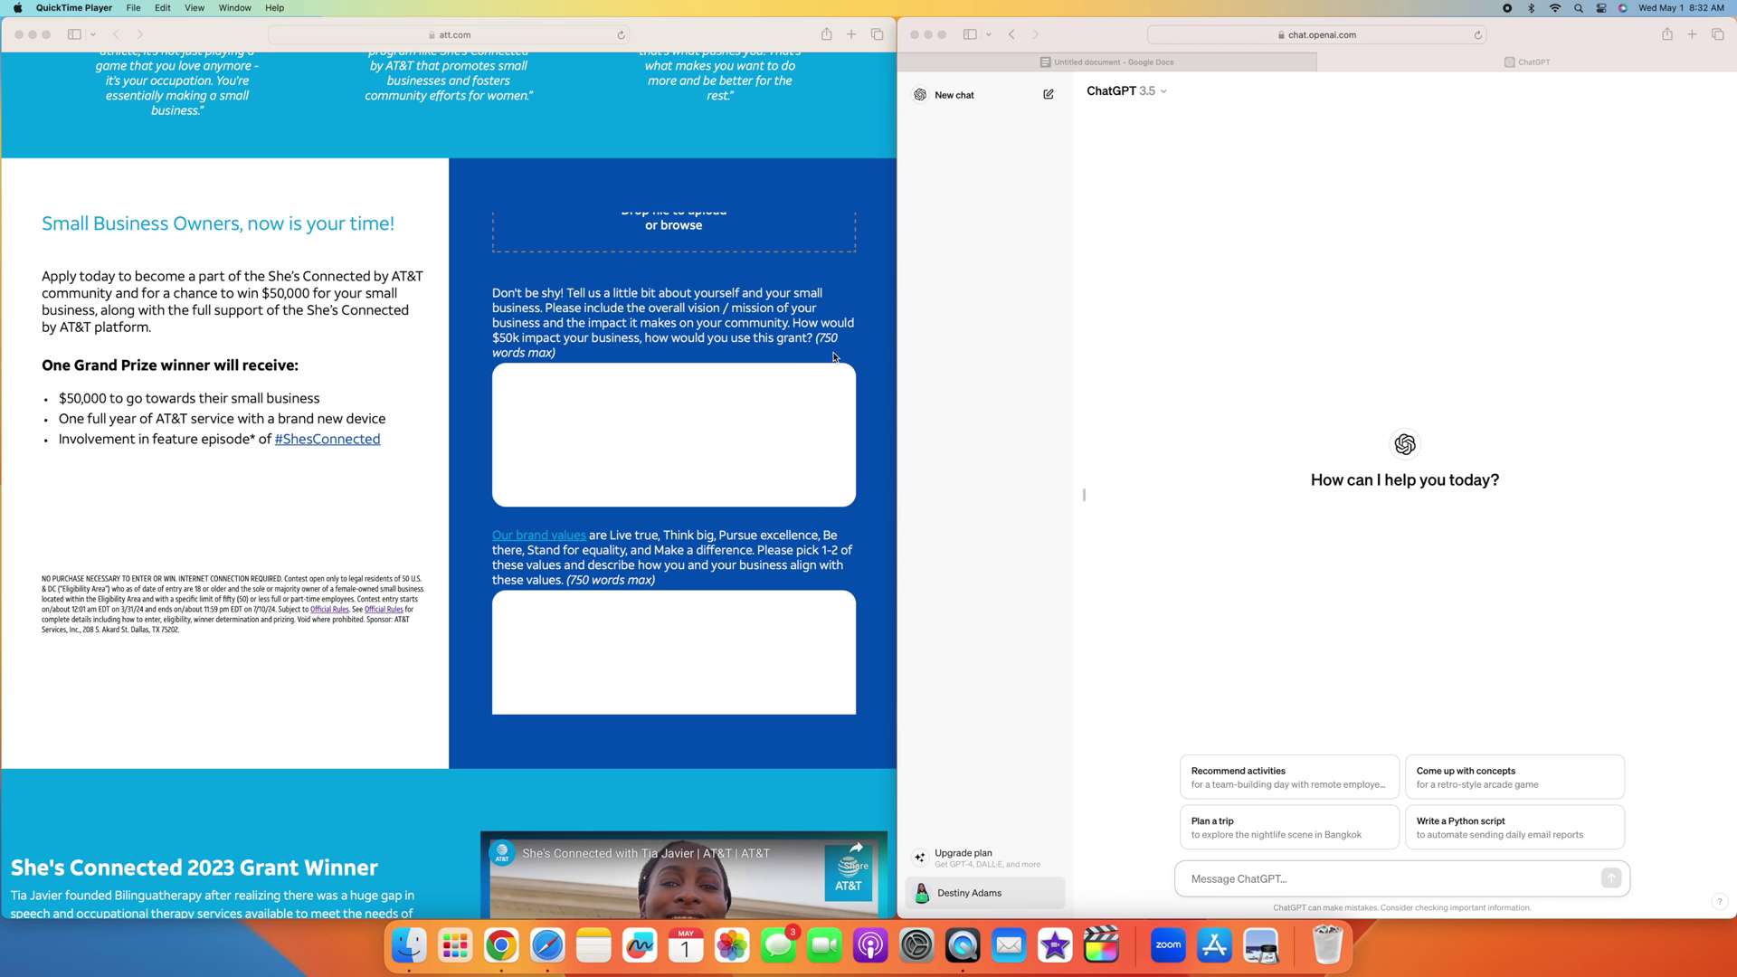
scroll(714, 421, down, 5)
scroll(714, 424, down, 5)
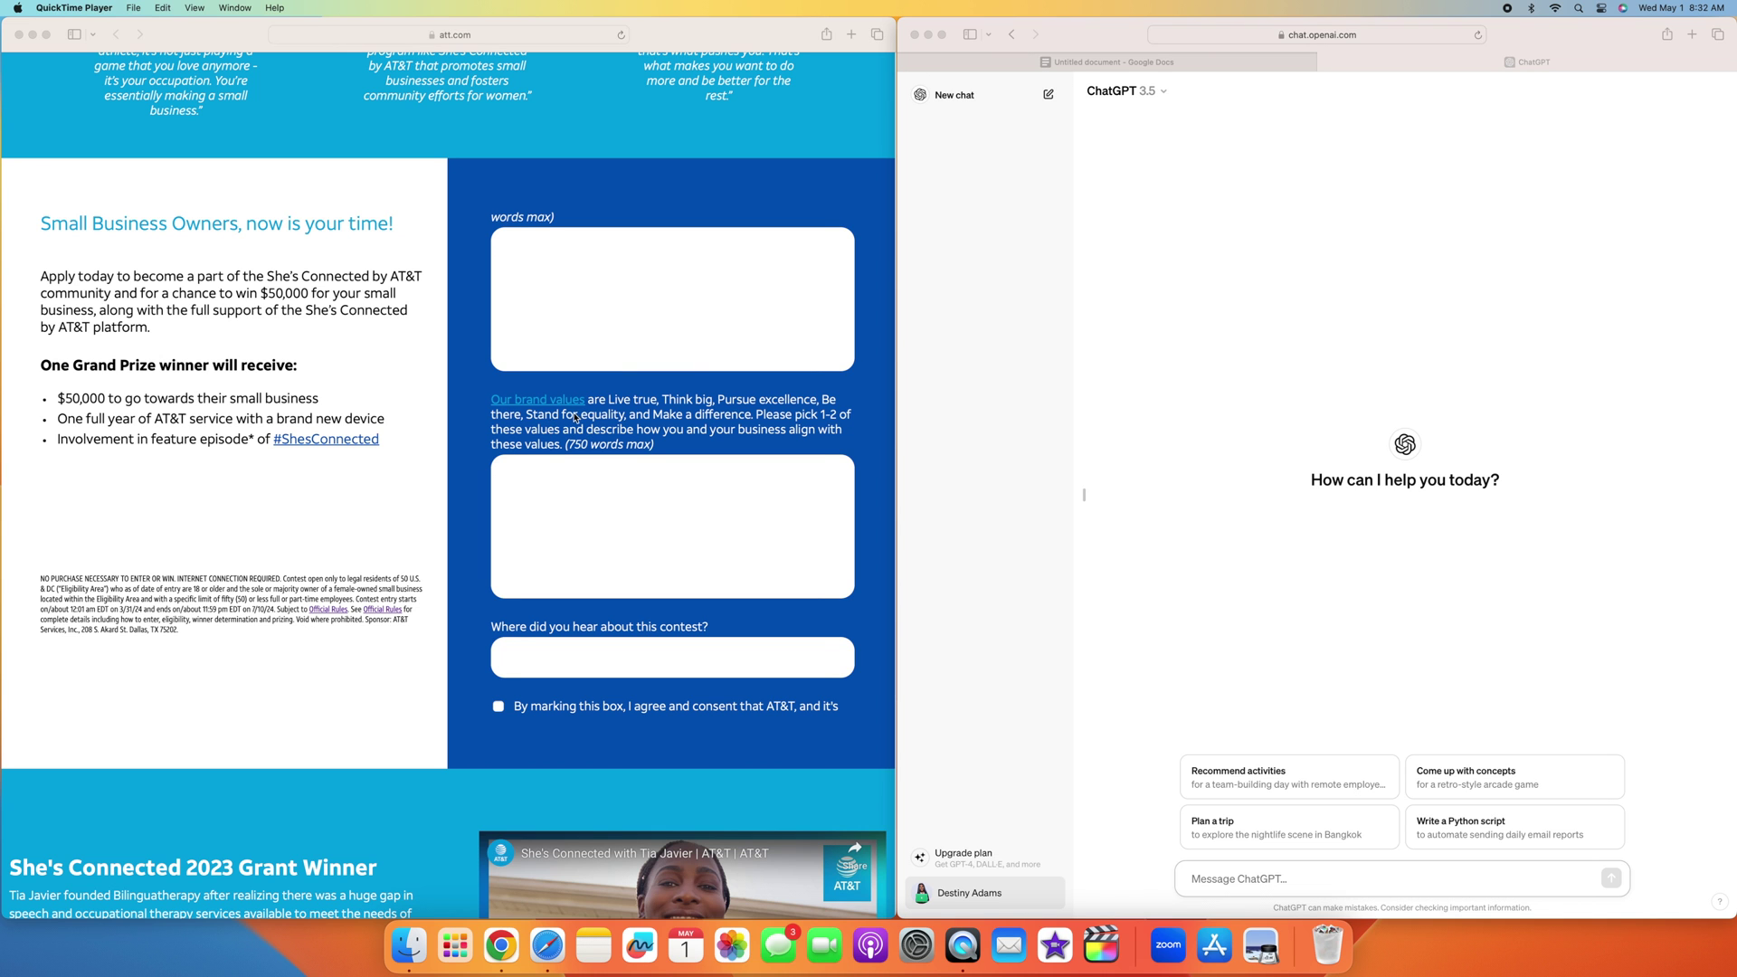
scroll(633, 414, right, 2)
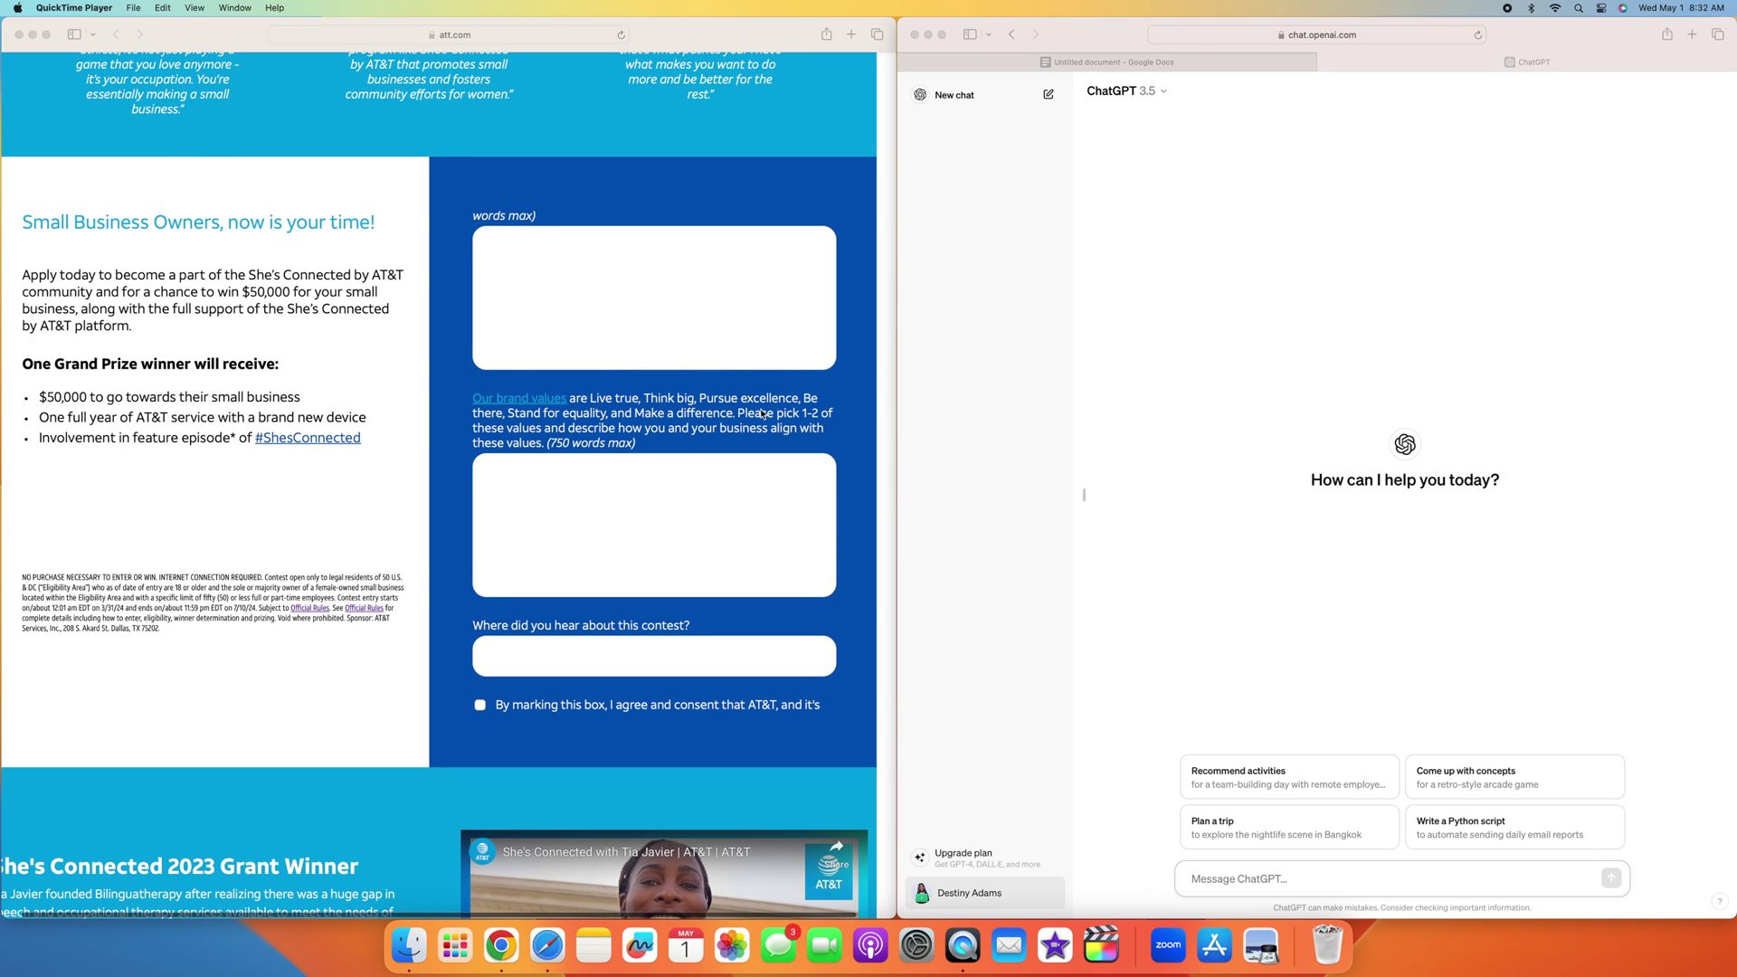
scroll(768, 412, up, 1)
scroll(680, 421, down, 1)
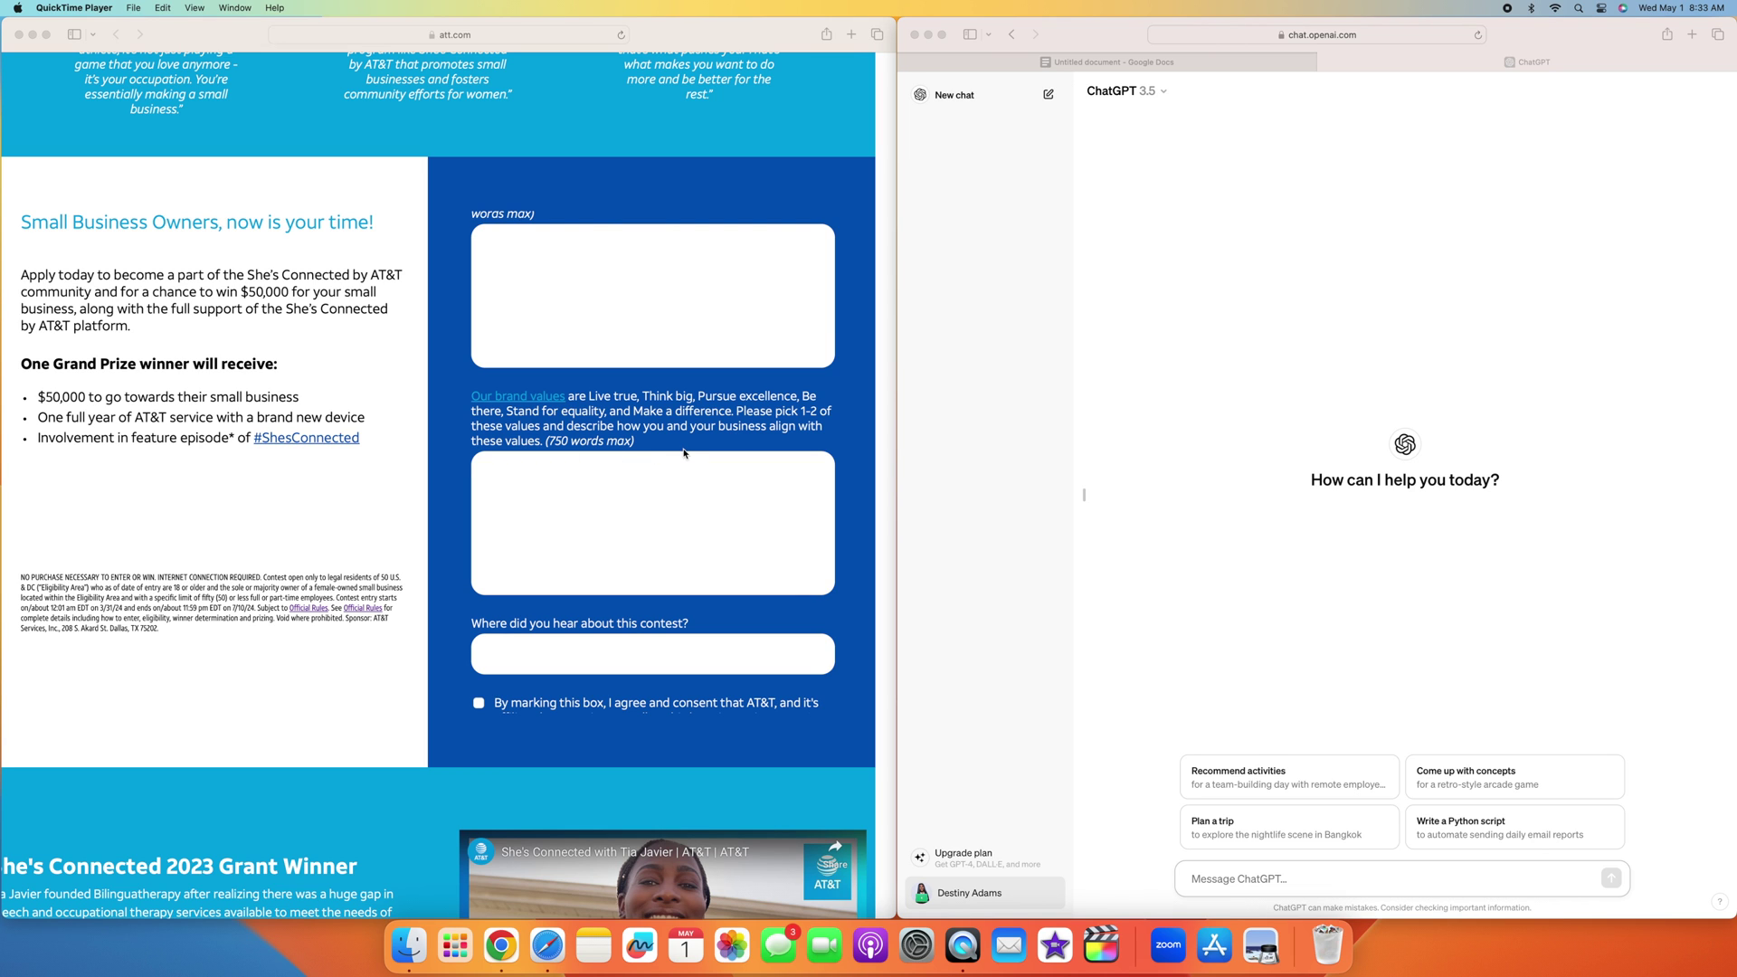
scroll(683, 453, up, 4)
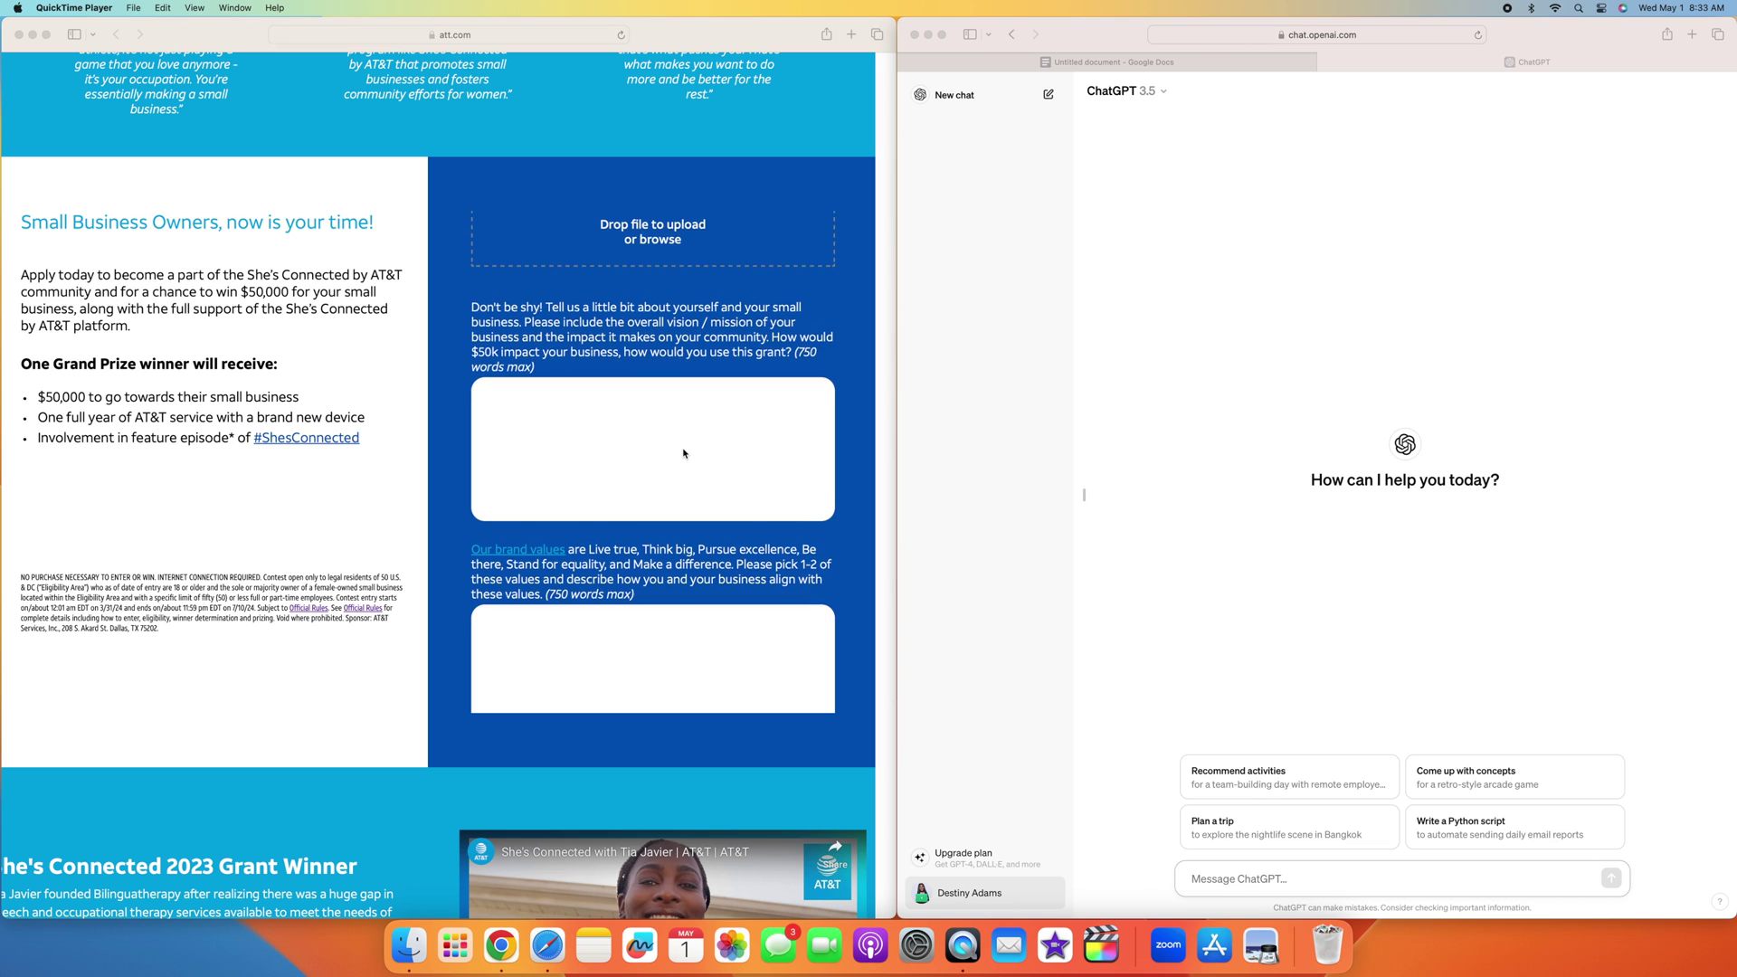
scroll(704, 400, down, 1)
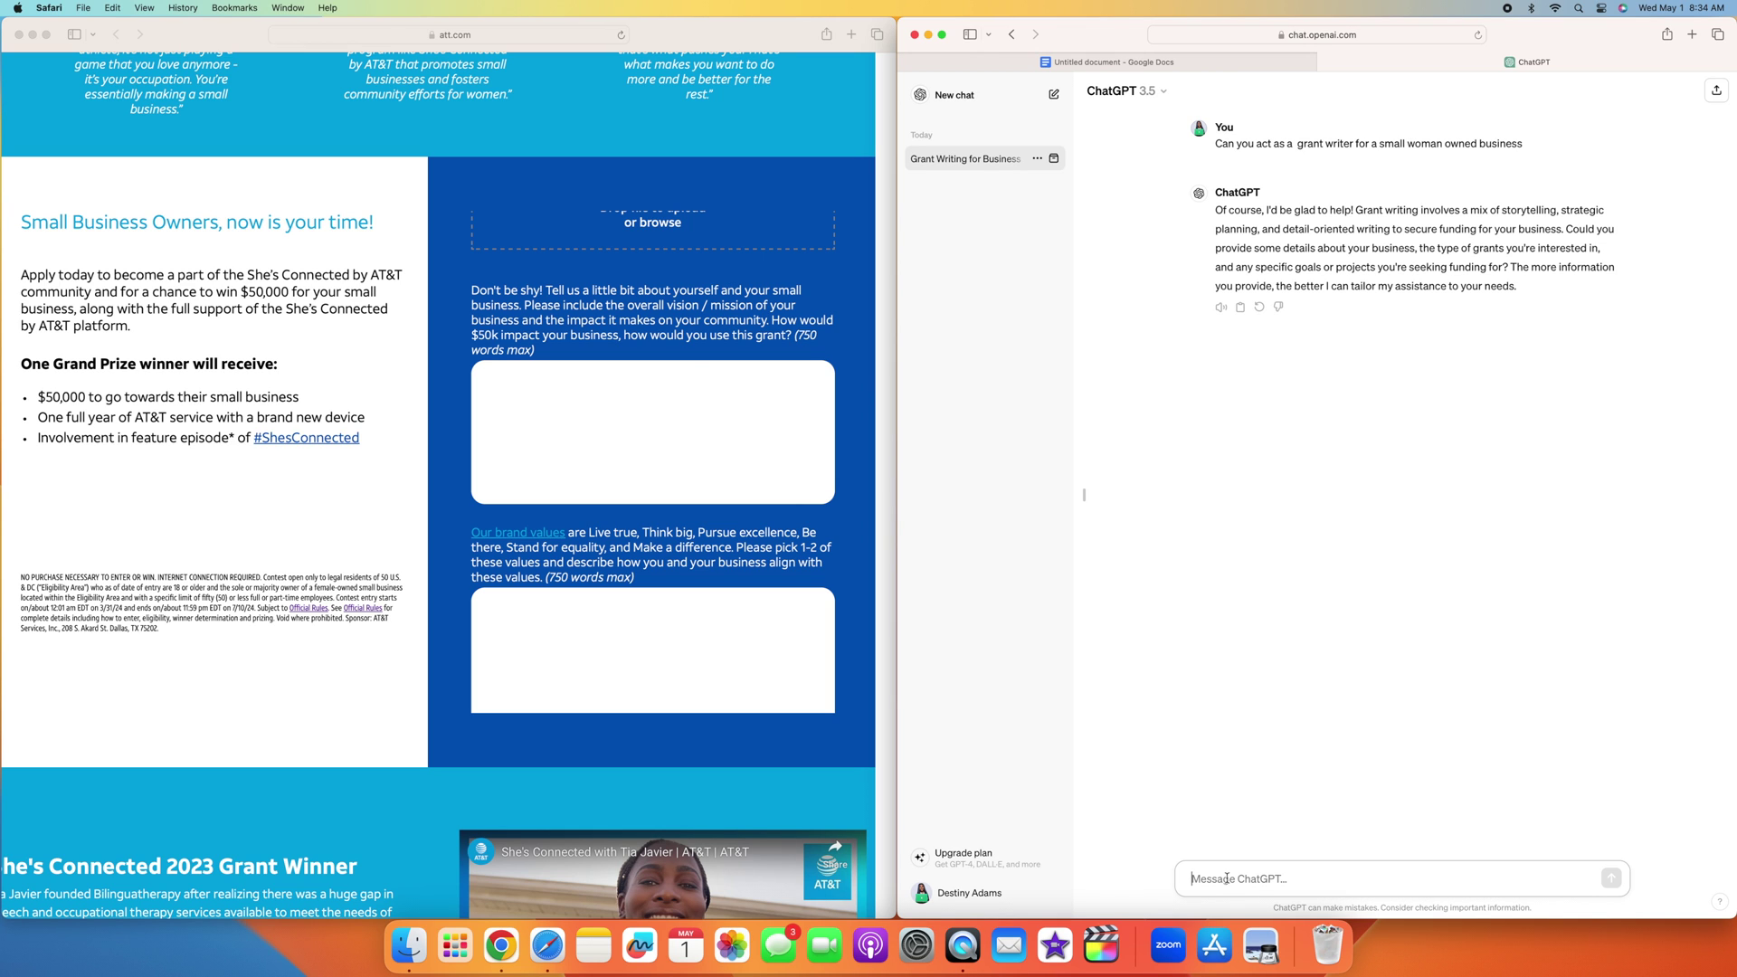
Step: Begin a new reply in the ChatGPT message box
text(H)
Step: Introduce the owner's Dallas media company and its mission, then send ChatGPT the first essay question
key(BackSpace)
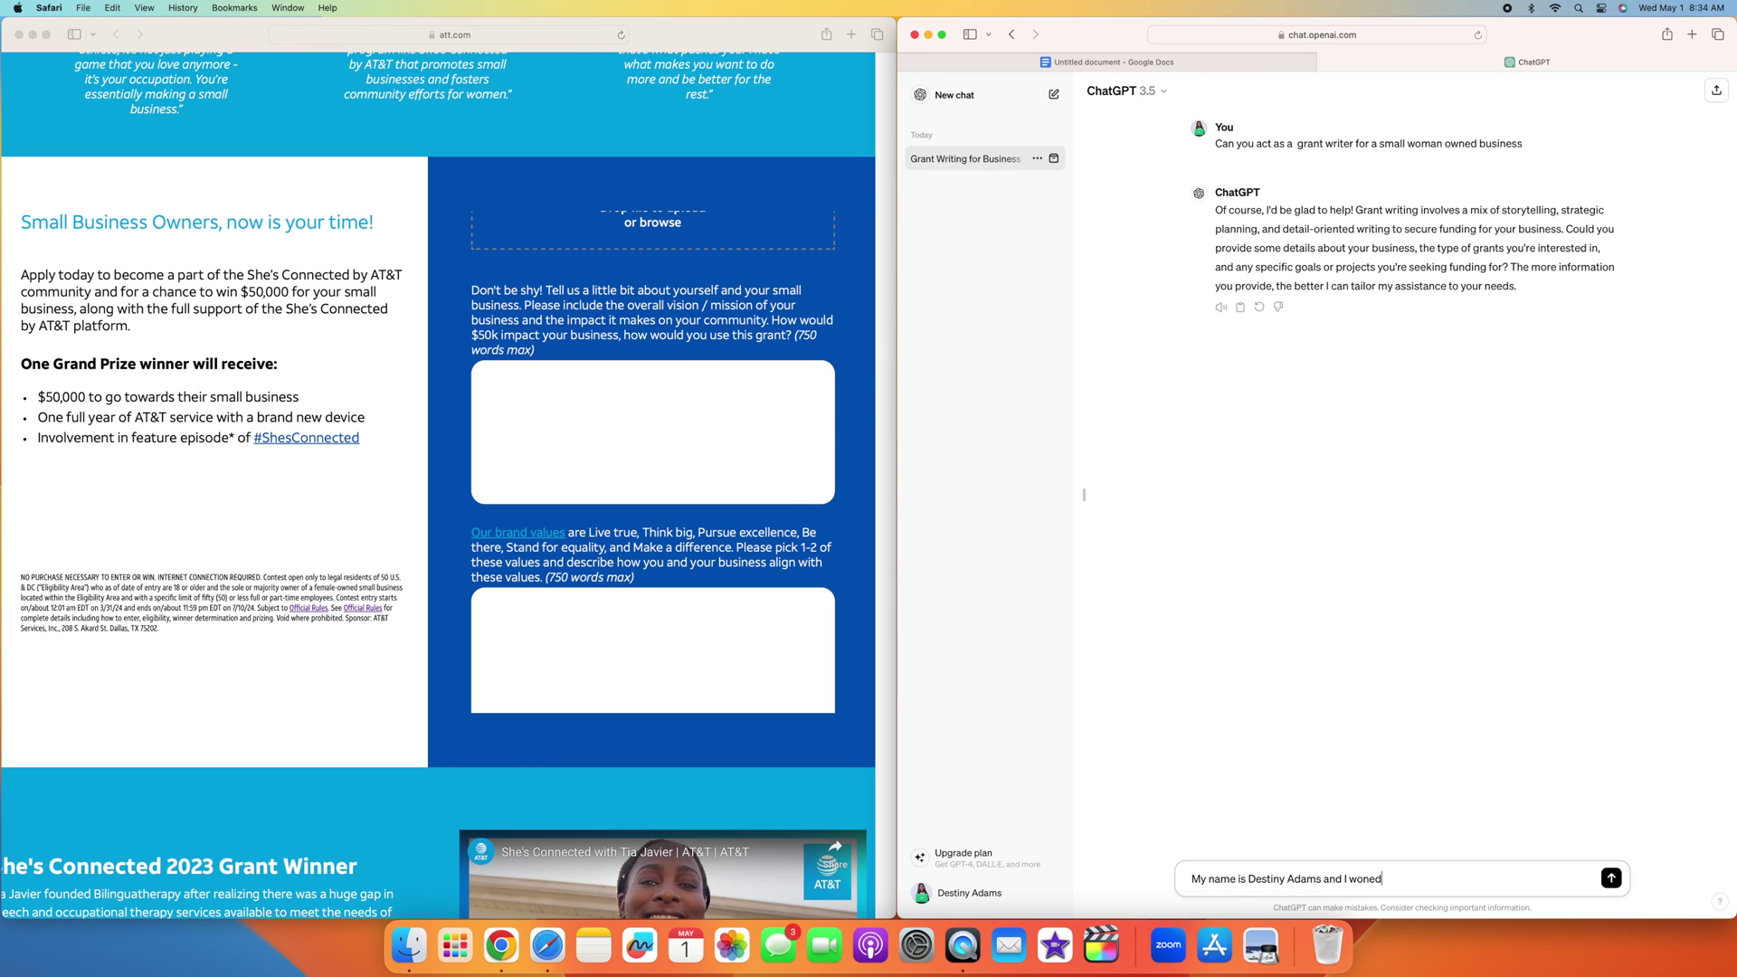
text(own a media company in Dallas t3exas. My mission is )
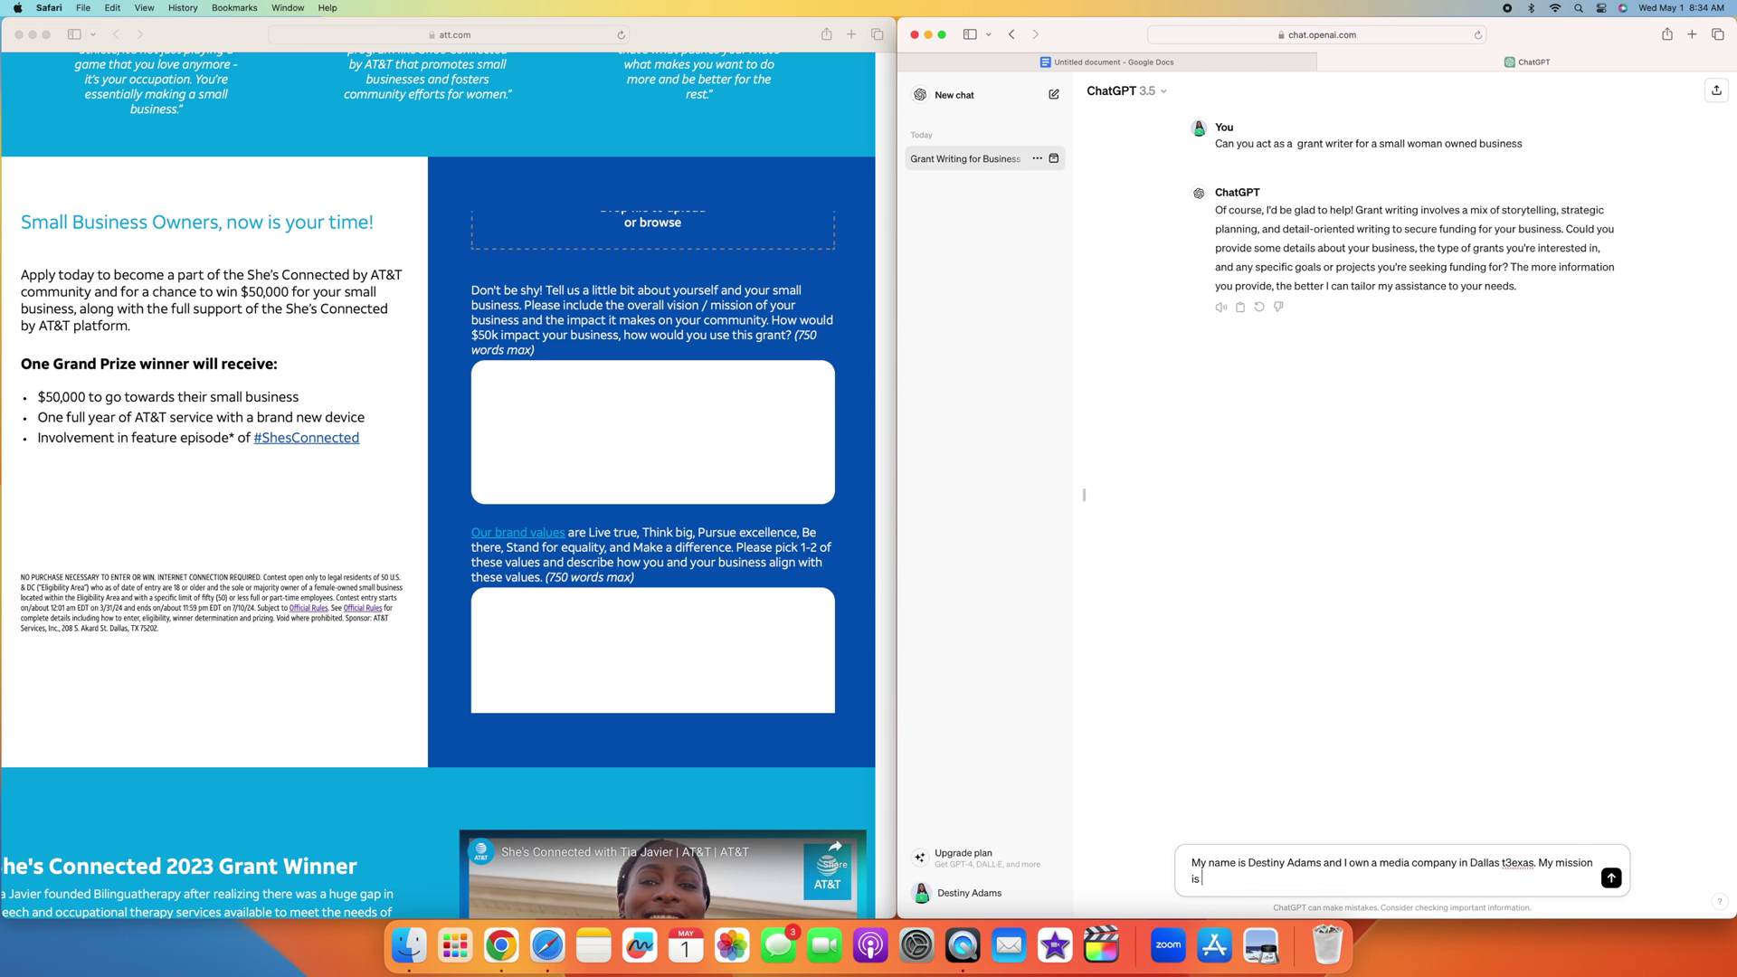
text(to help small wmen owned businesses marketing th)
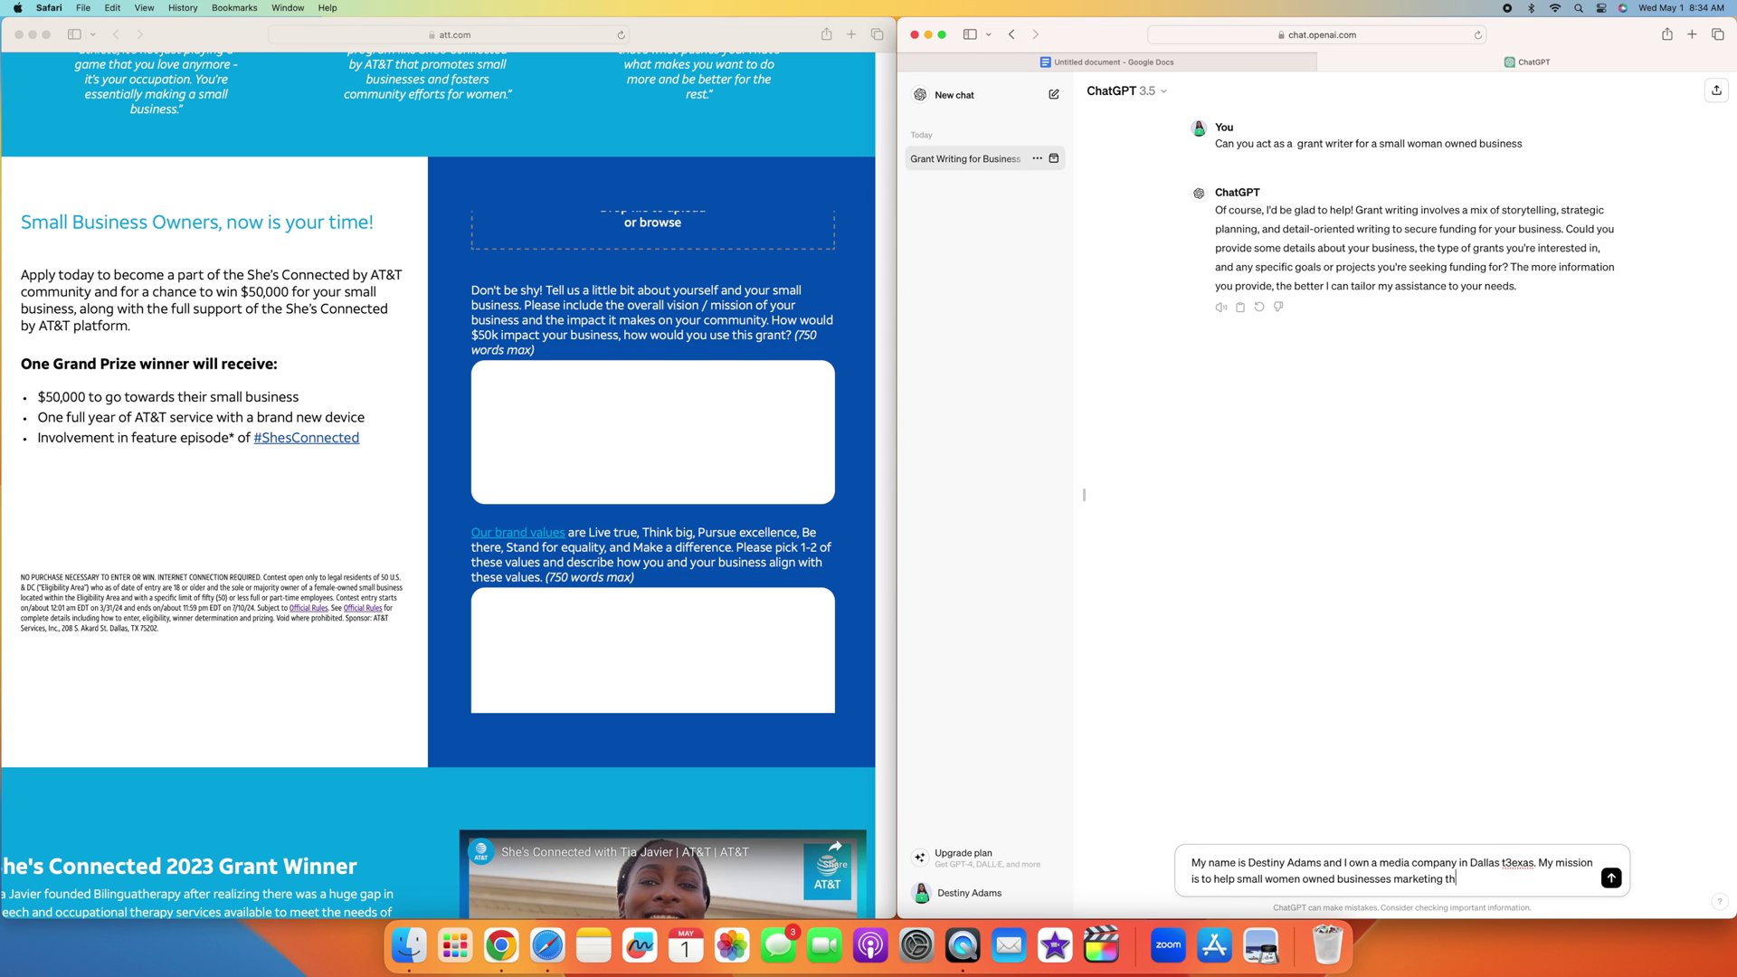
text(eir stores or restuarants online)
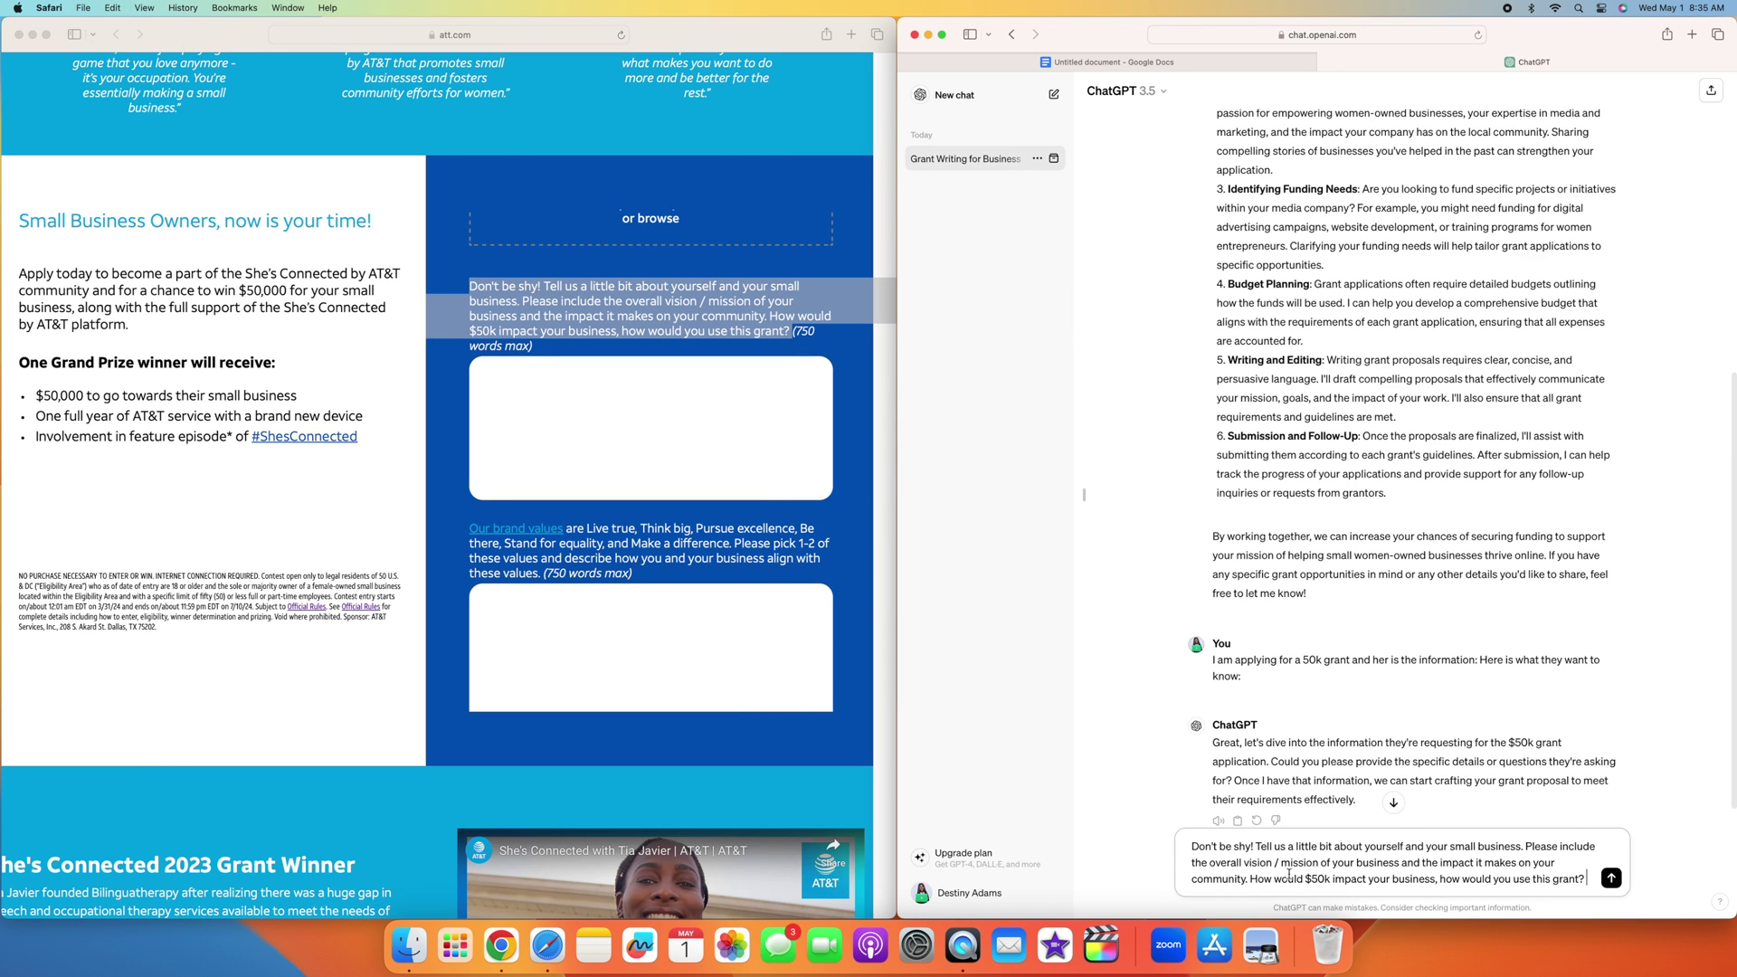
key(Return)
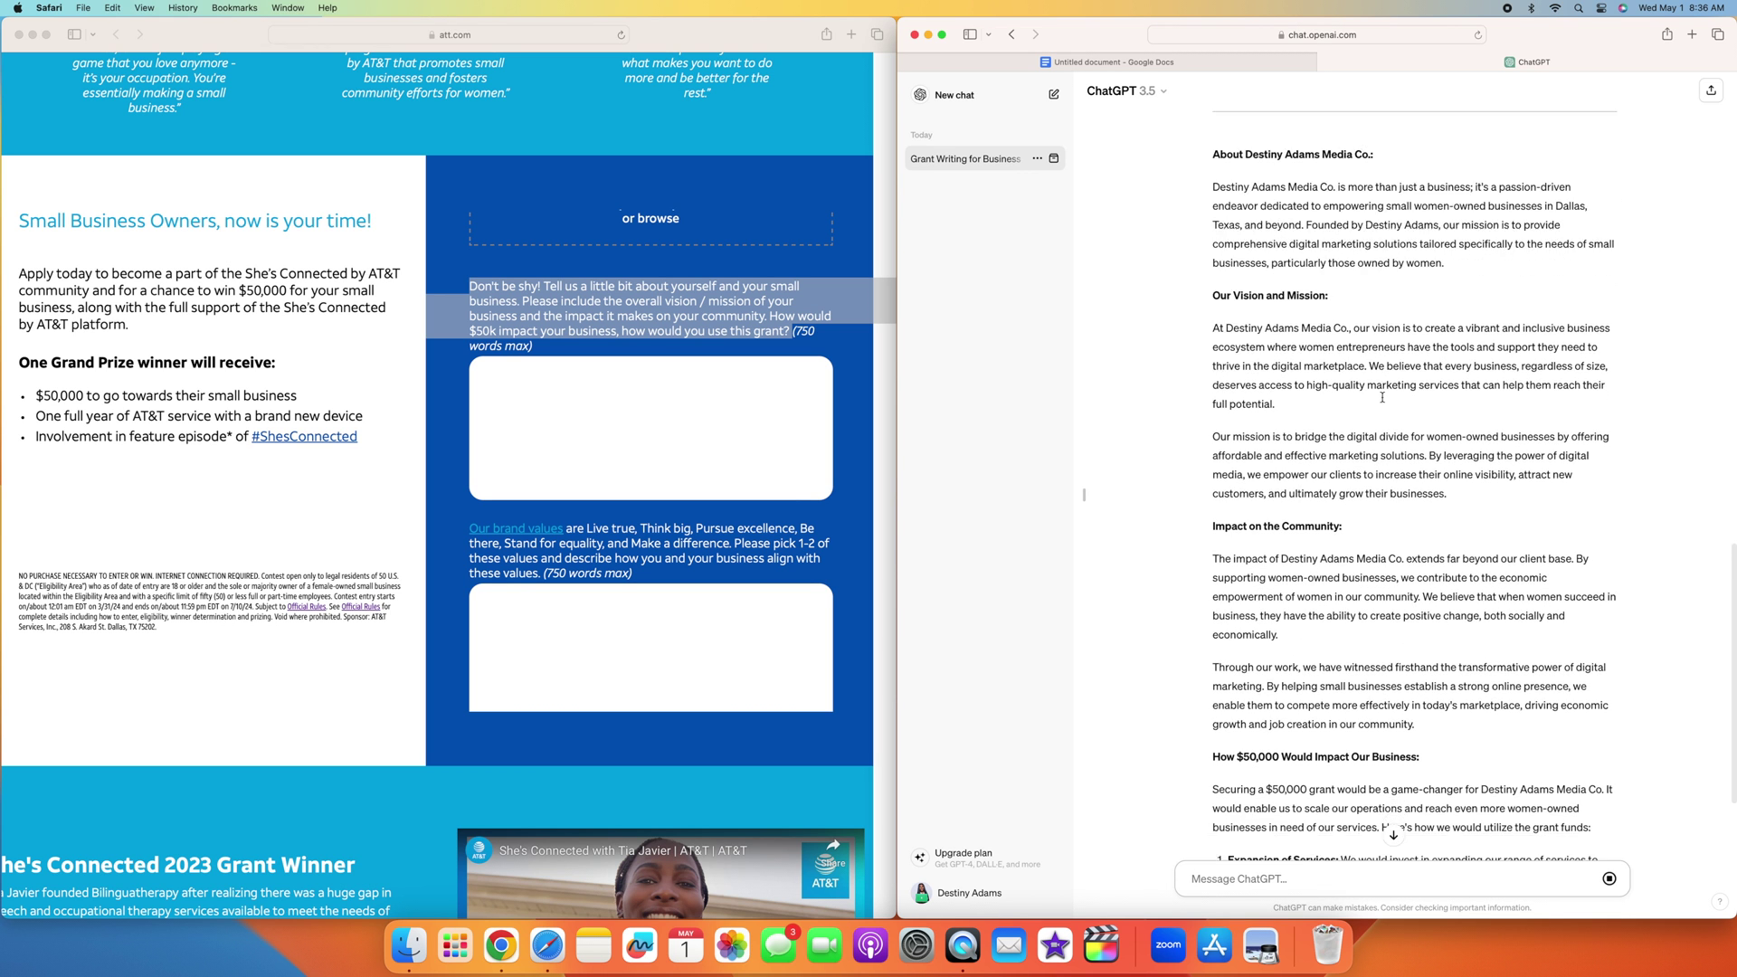
Step: Review ChatGPT's draft, including vision, mission, community impact and the four planned $50,000 uses
scroll(1382, 400, up, 5)
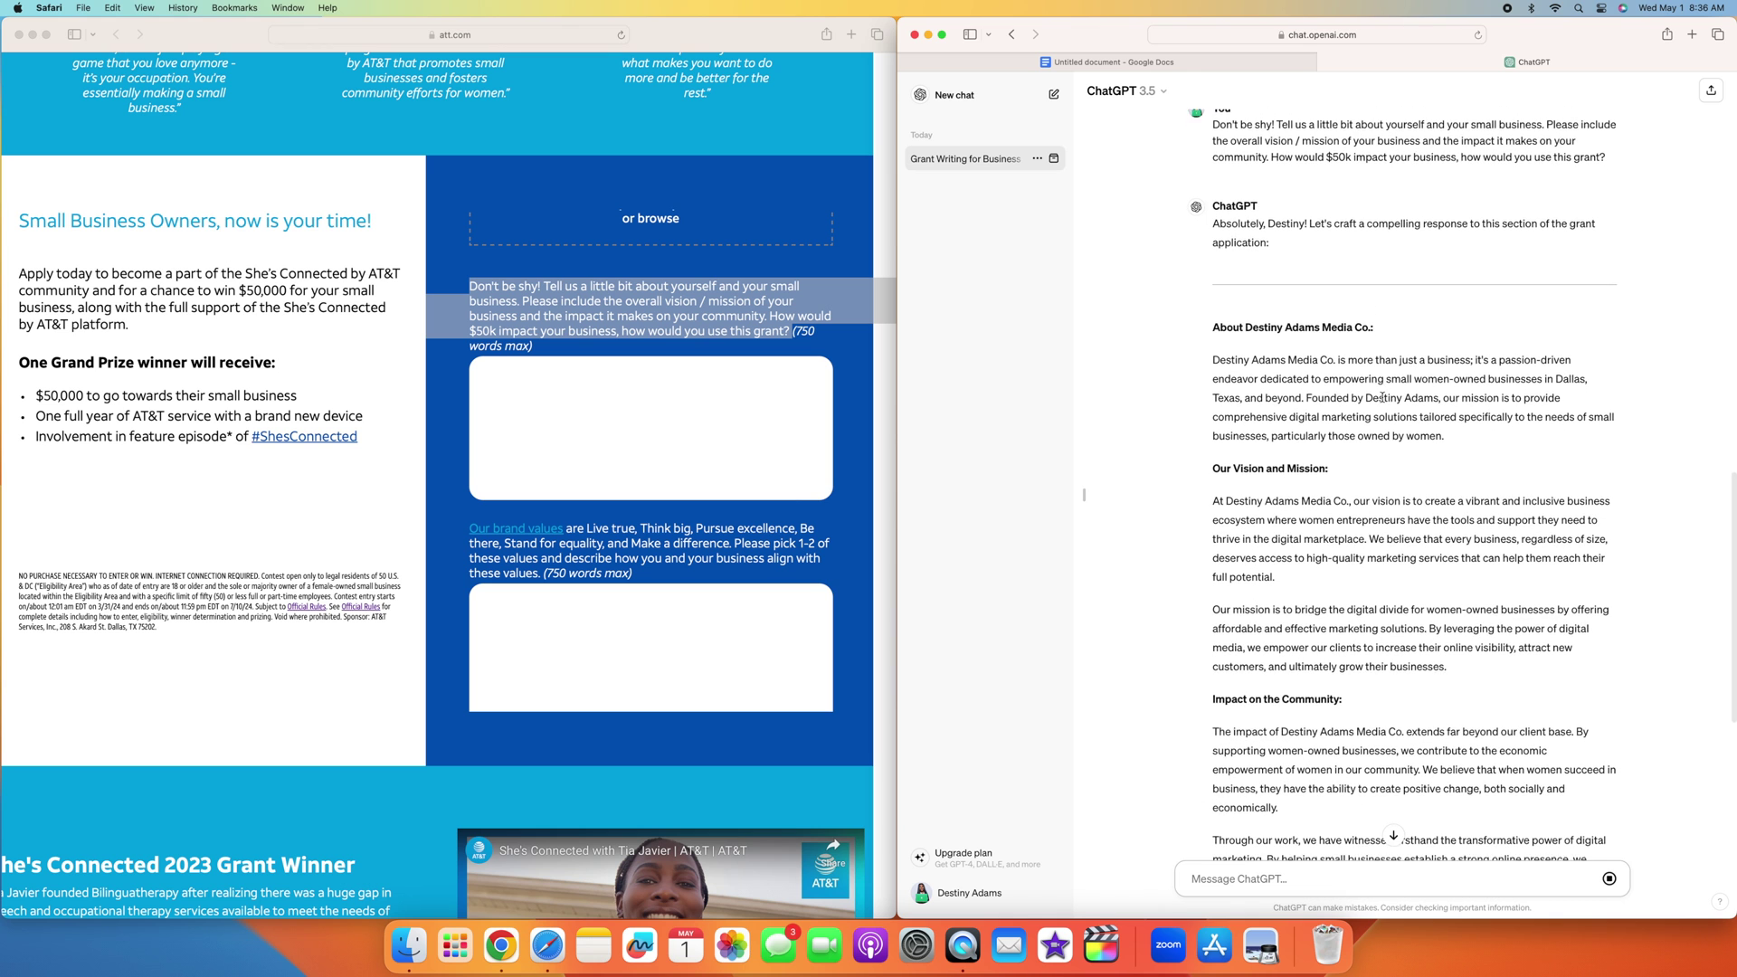
scroll(1356, 387, down, 2)
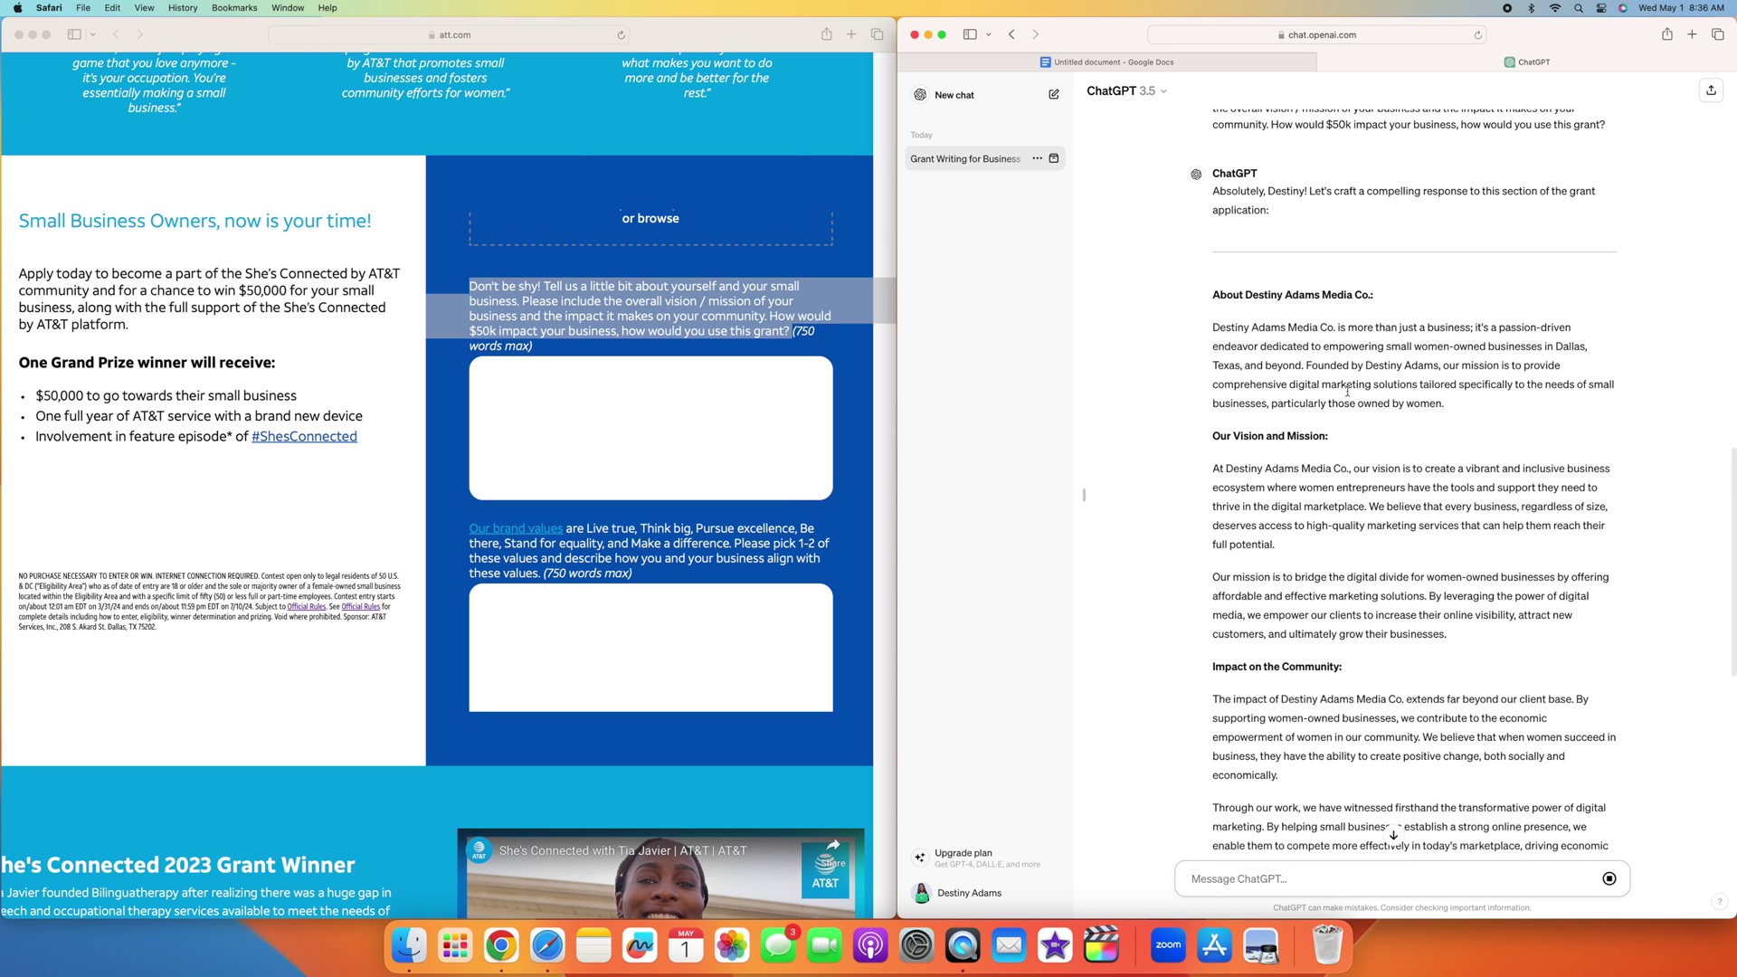
scroll(1348, 395, down, 7)
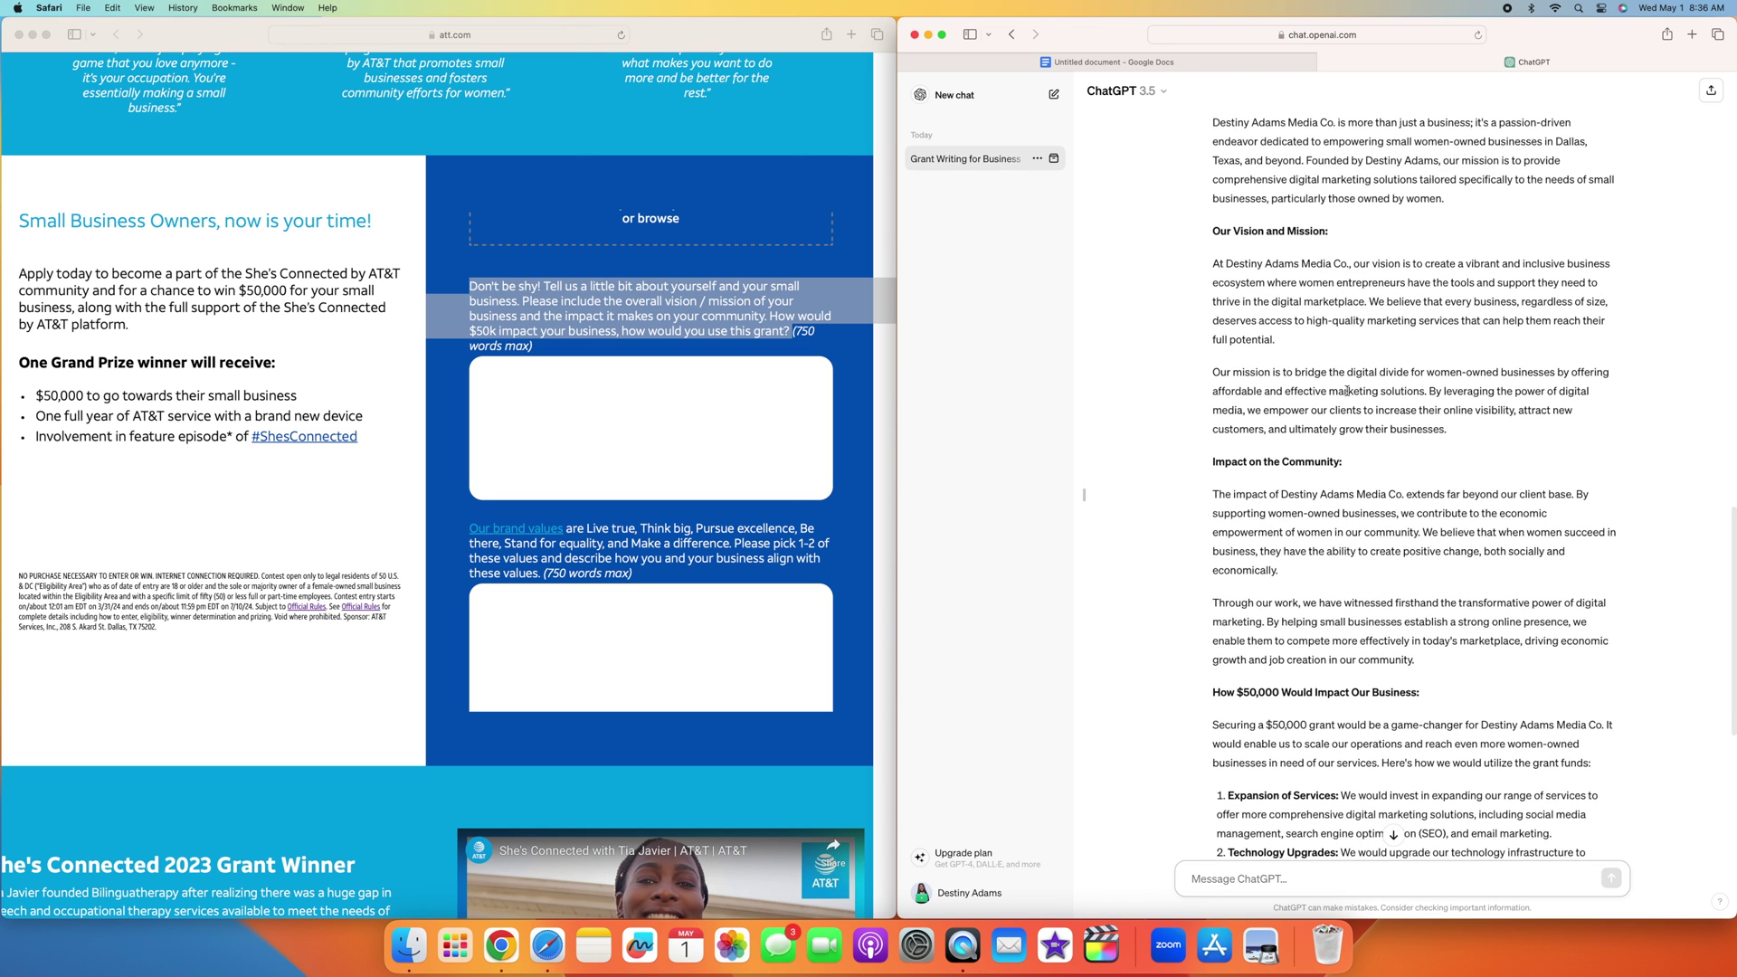
scroll(1347, 391, up, 5)
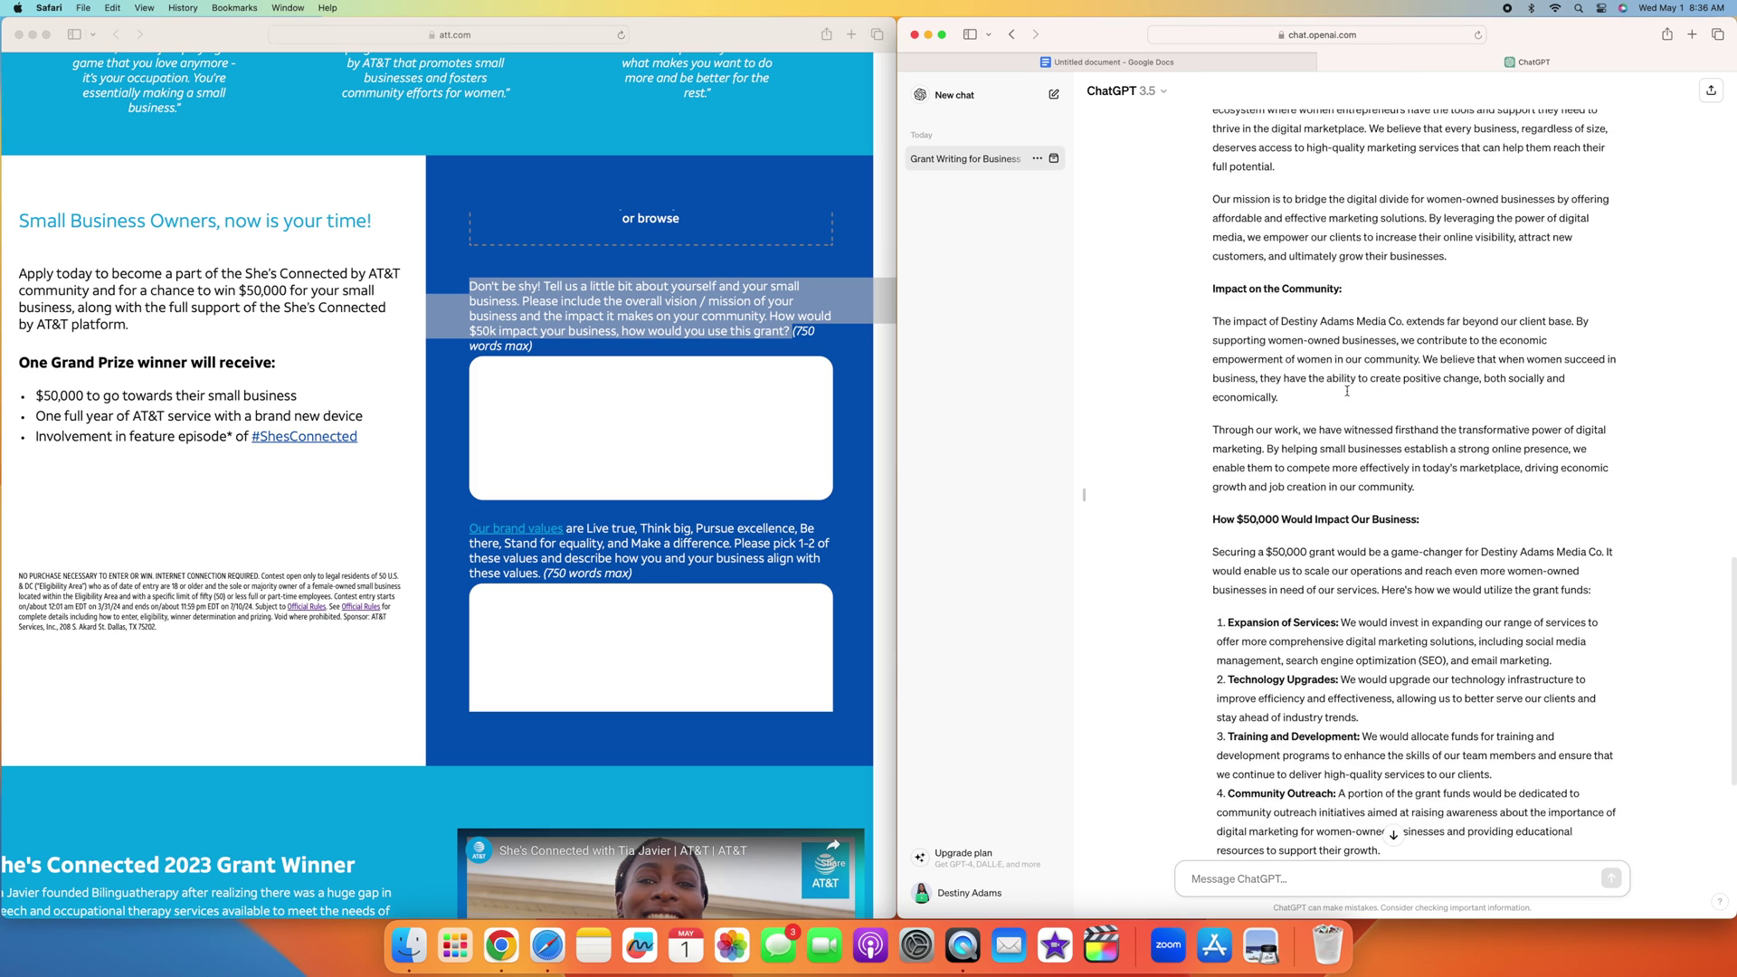
scroll(1347, 391, up, 3)
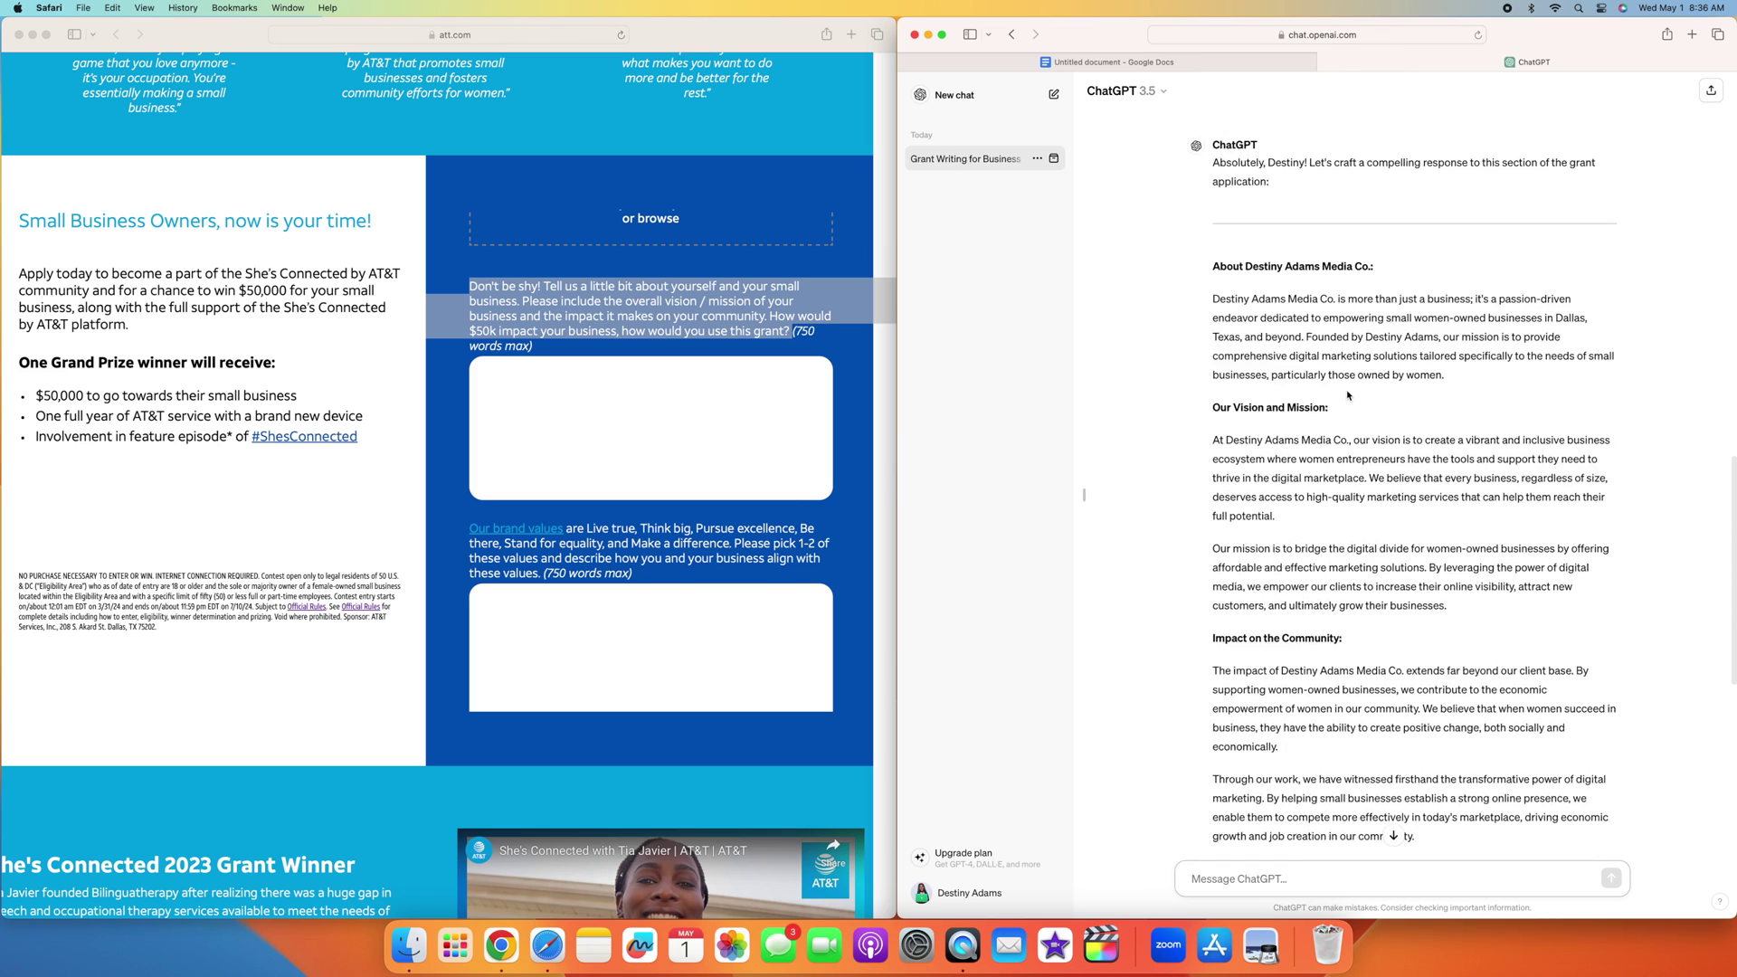
scroll(1347, 391, down, 2)
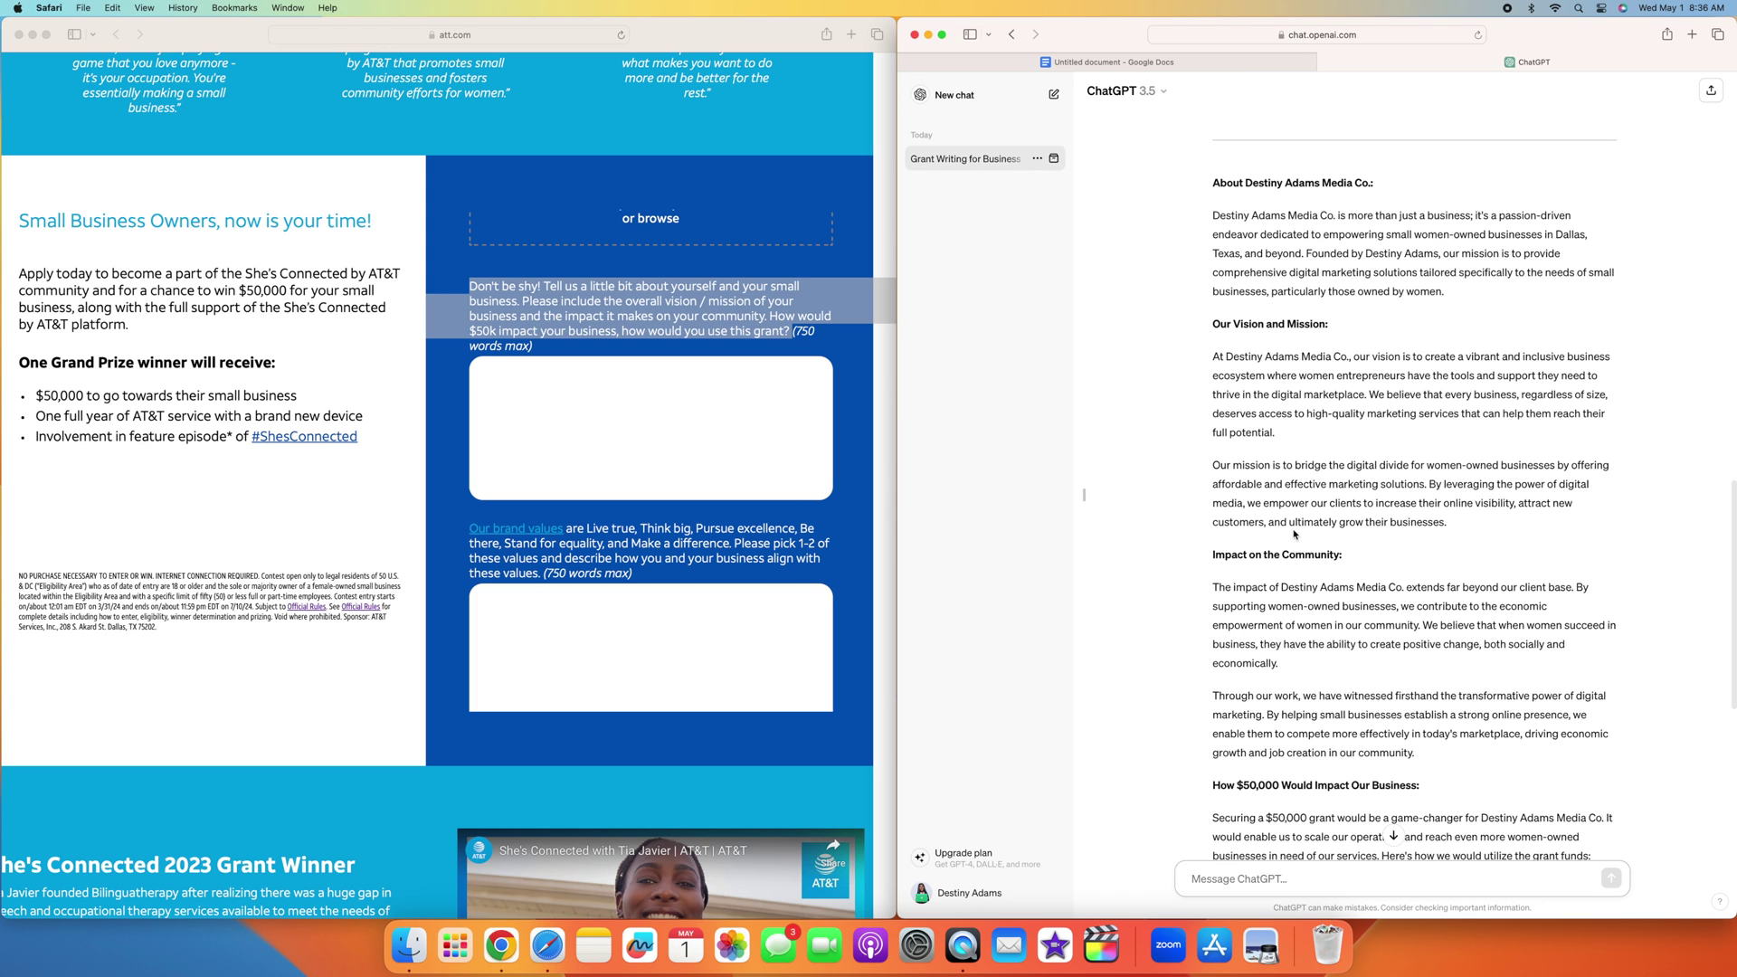
scroll(1392, 529, up, 1)
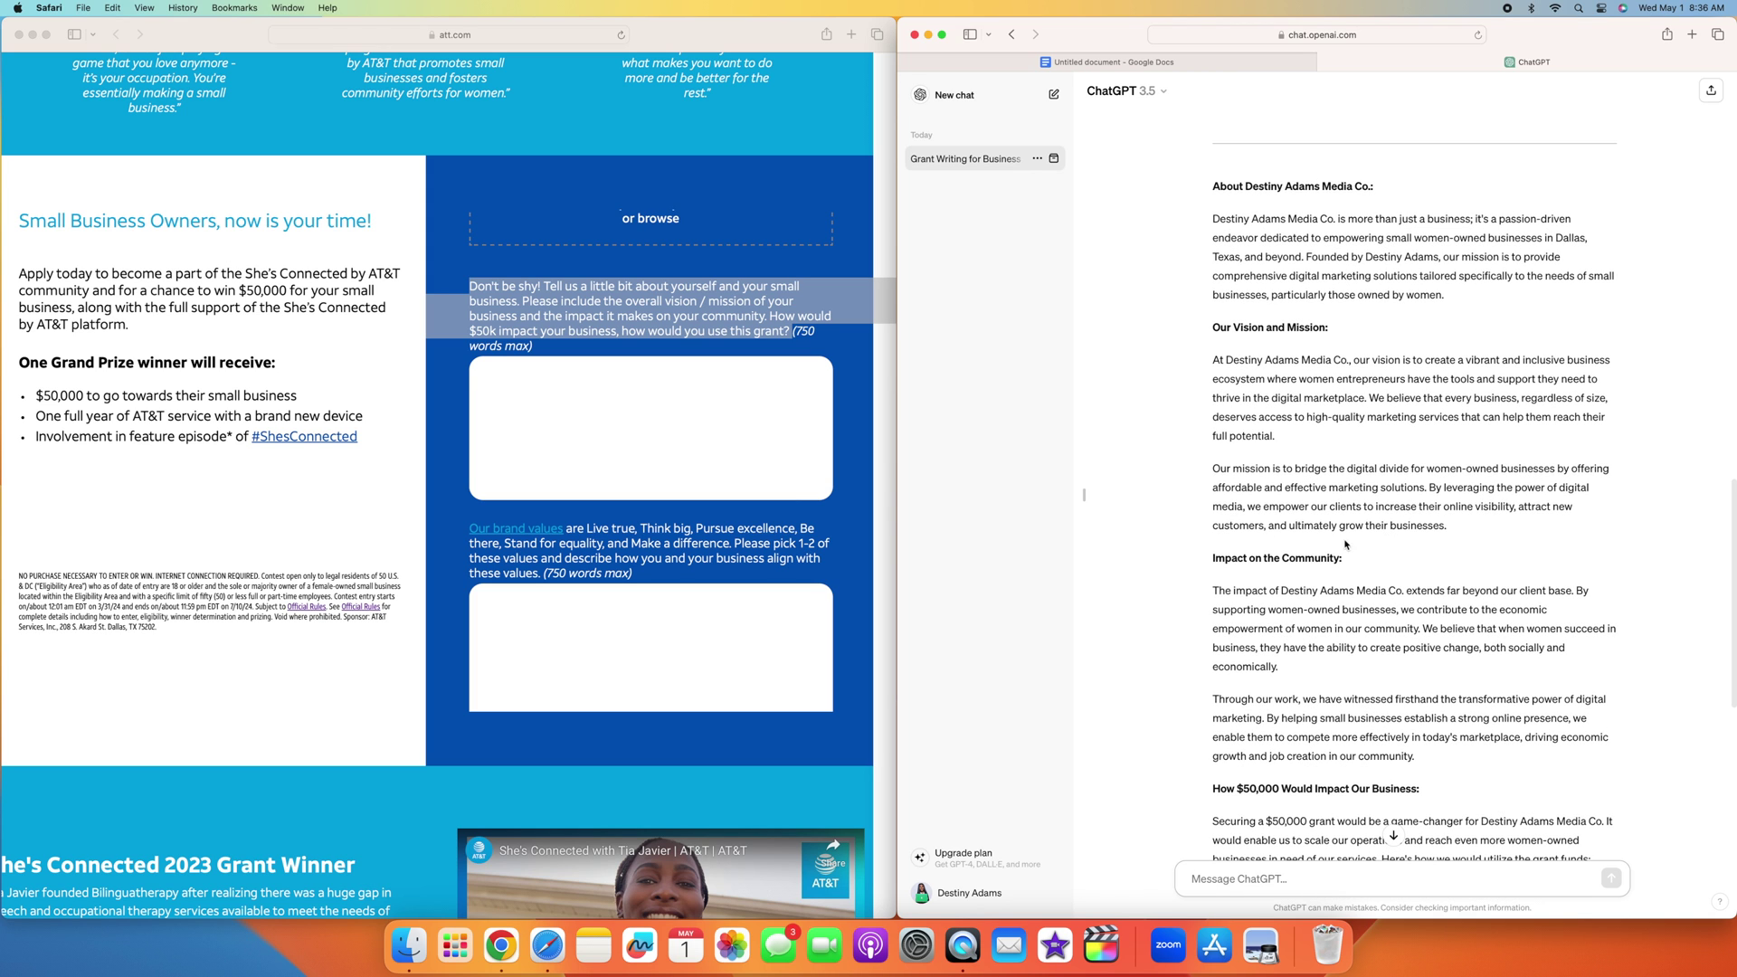
scroll(1289, 633, down, 10)
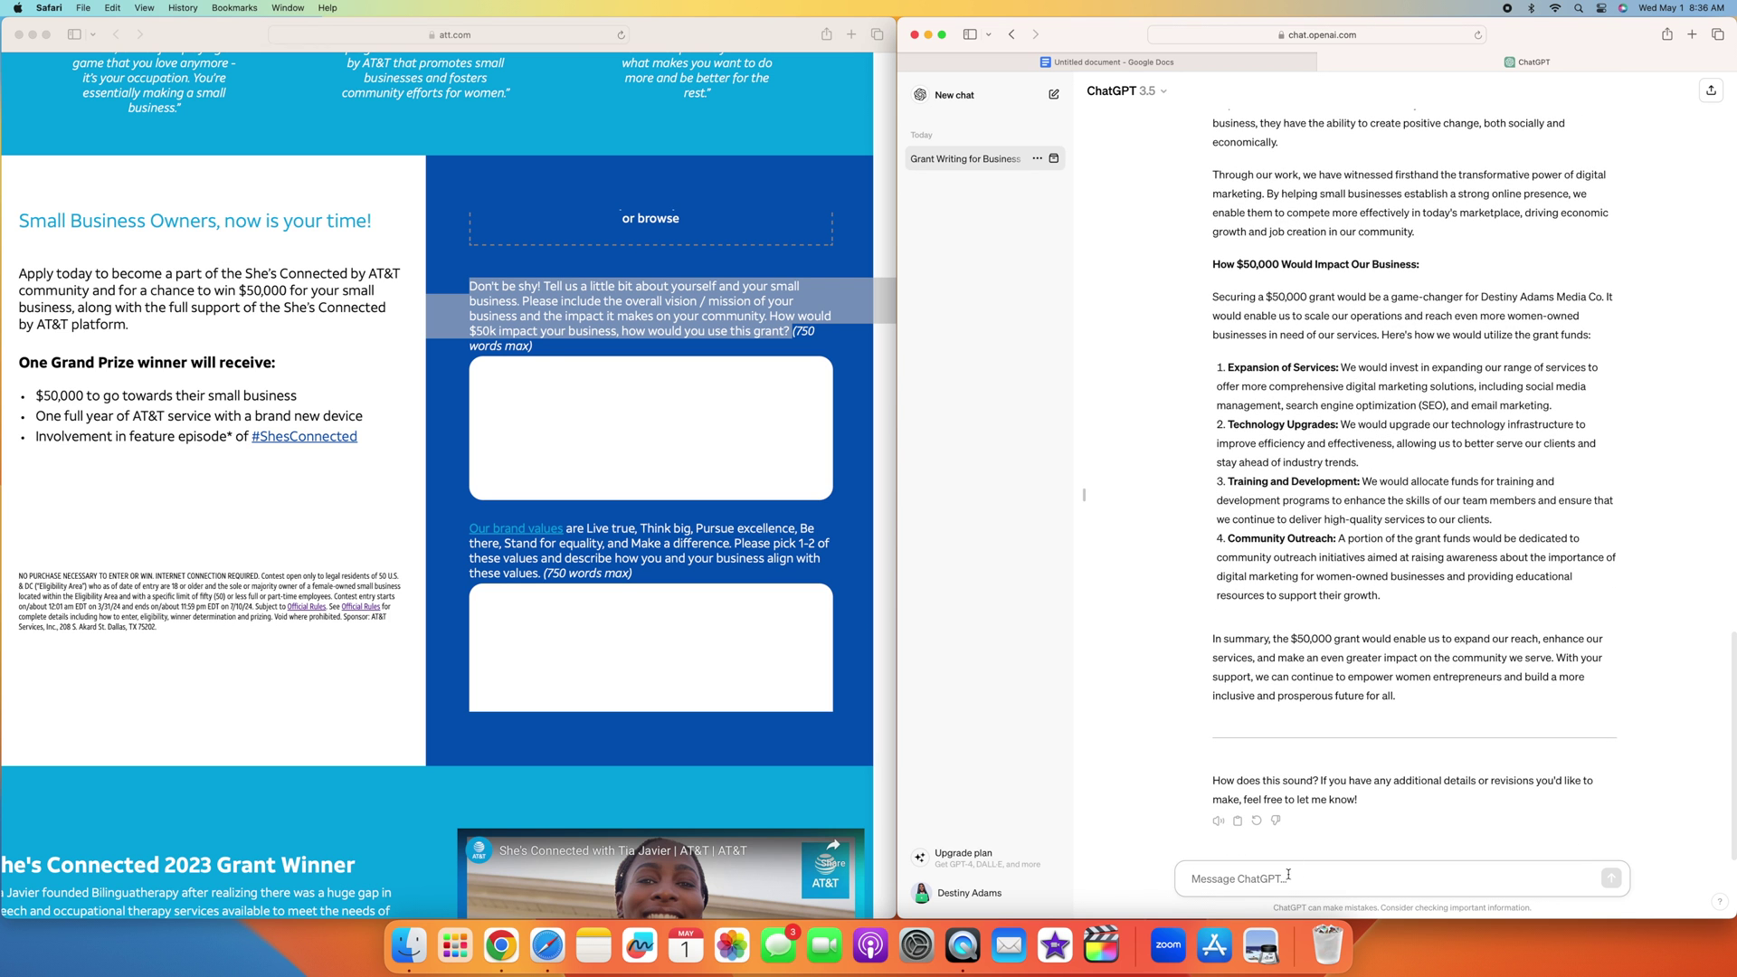
scroll(1284, 879, up, 1)
Step: Ask ChatGPT to summarize the essay in 750 words and review the condensed reply
text(Can )
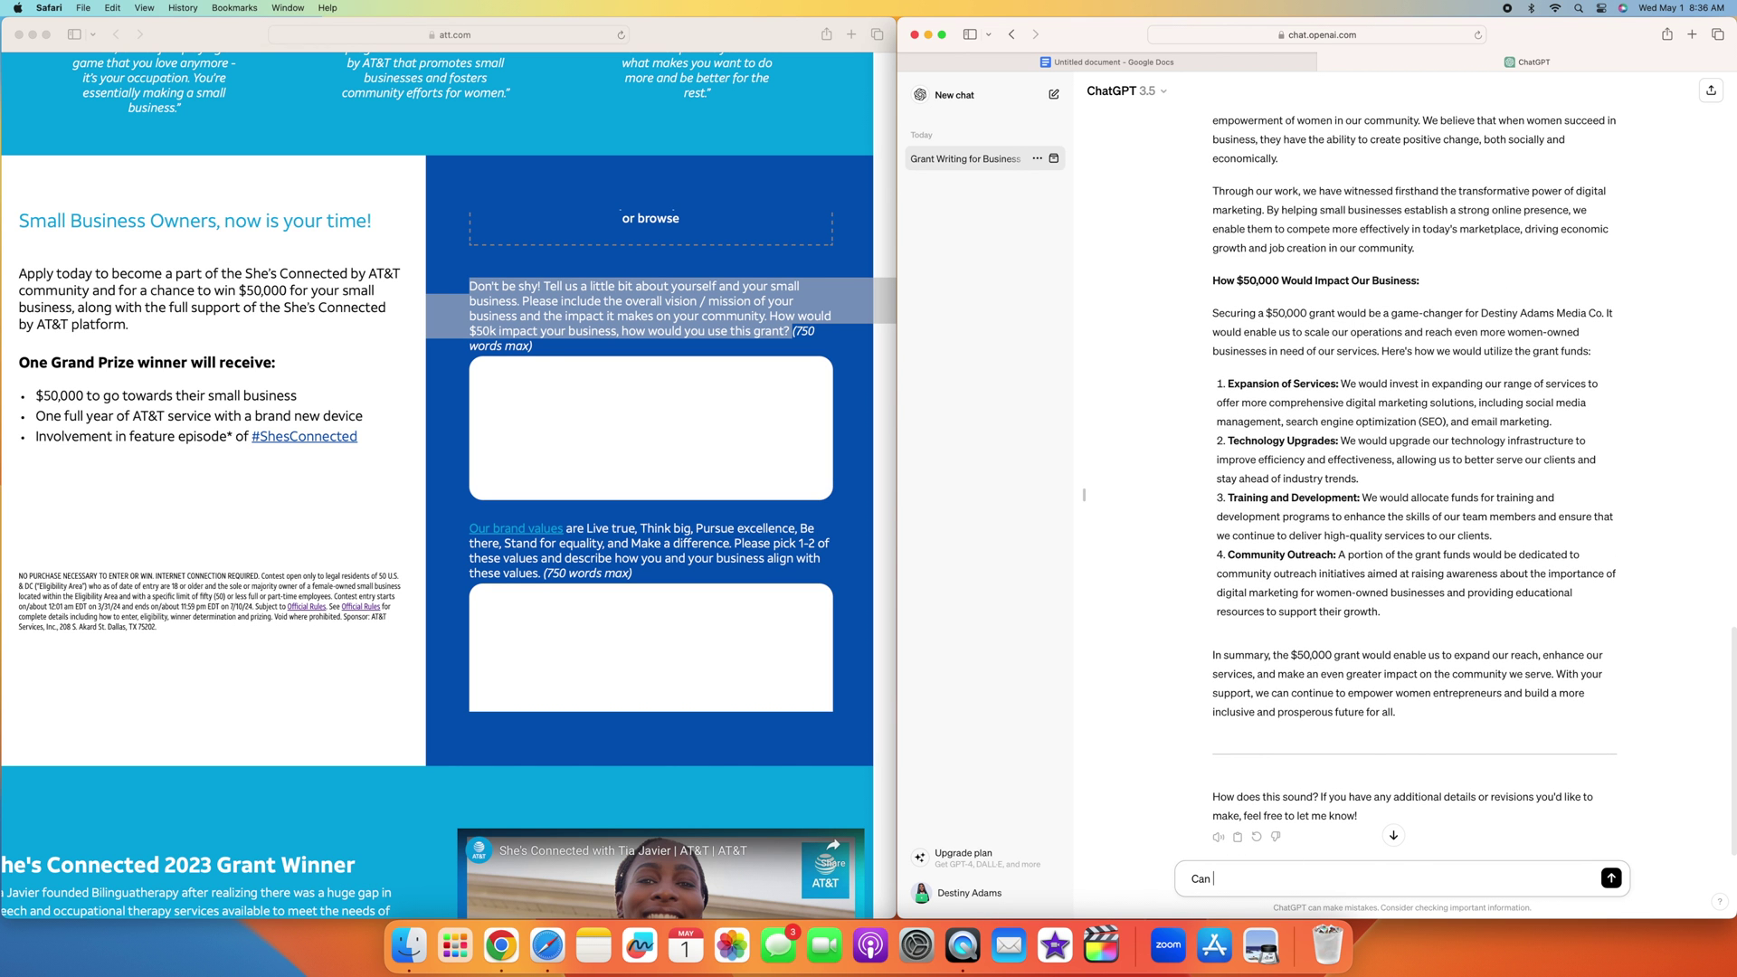
text(we summarize this in 750 words)
key(Return)
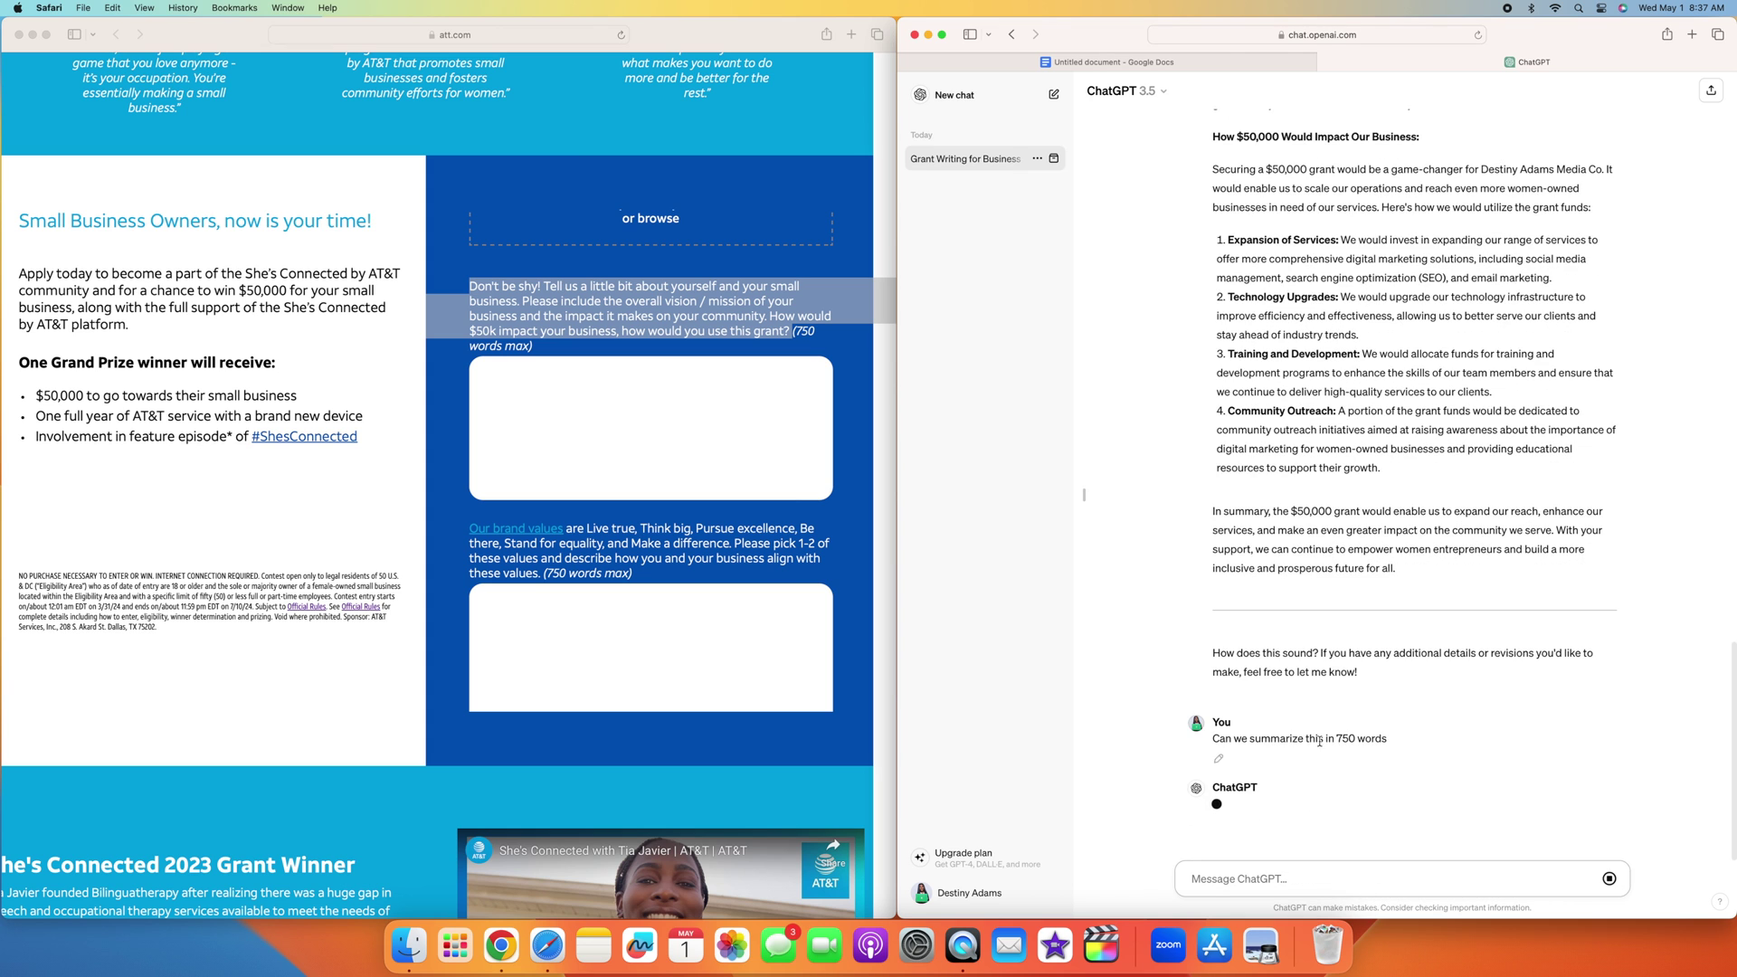
scroll(1494, 523, down, 2)
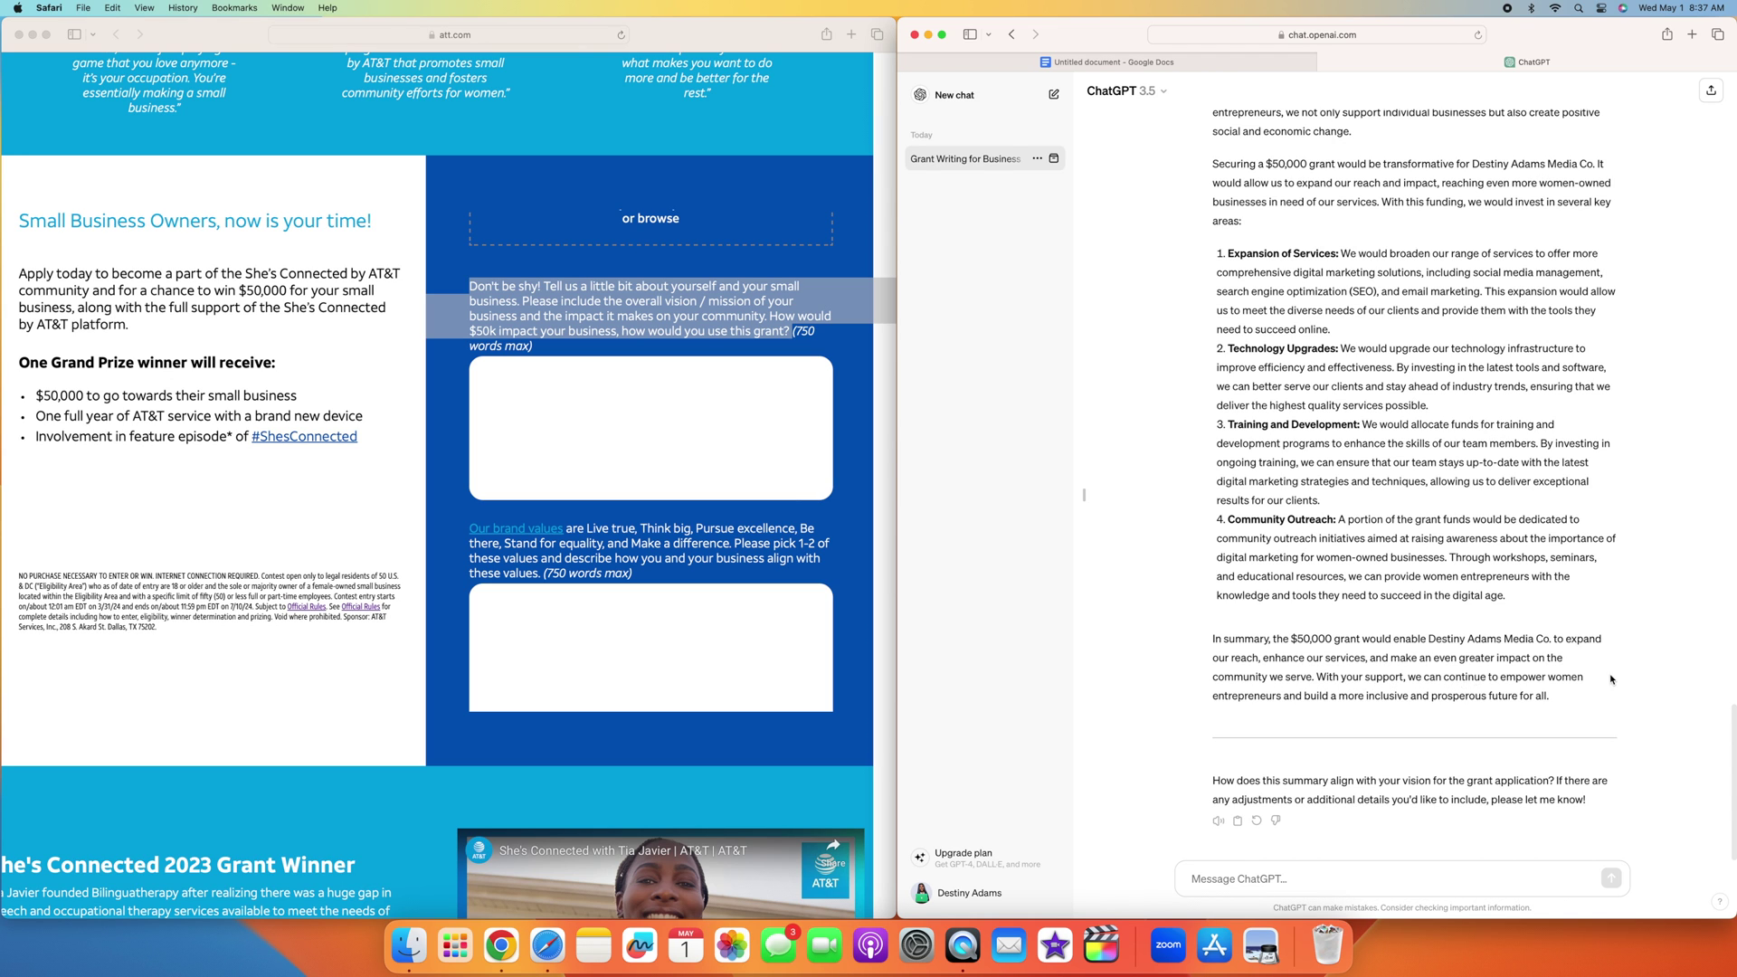
scroll(1374, 482, up, 5)
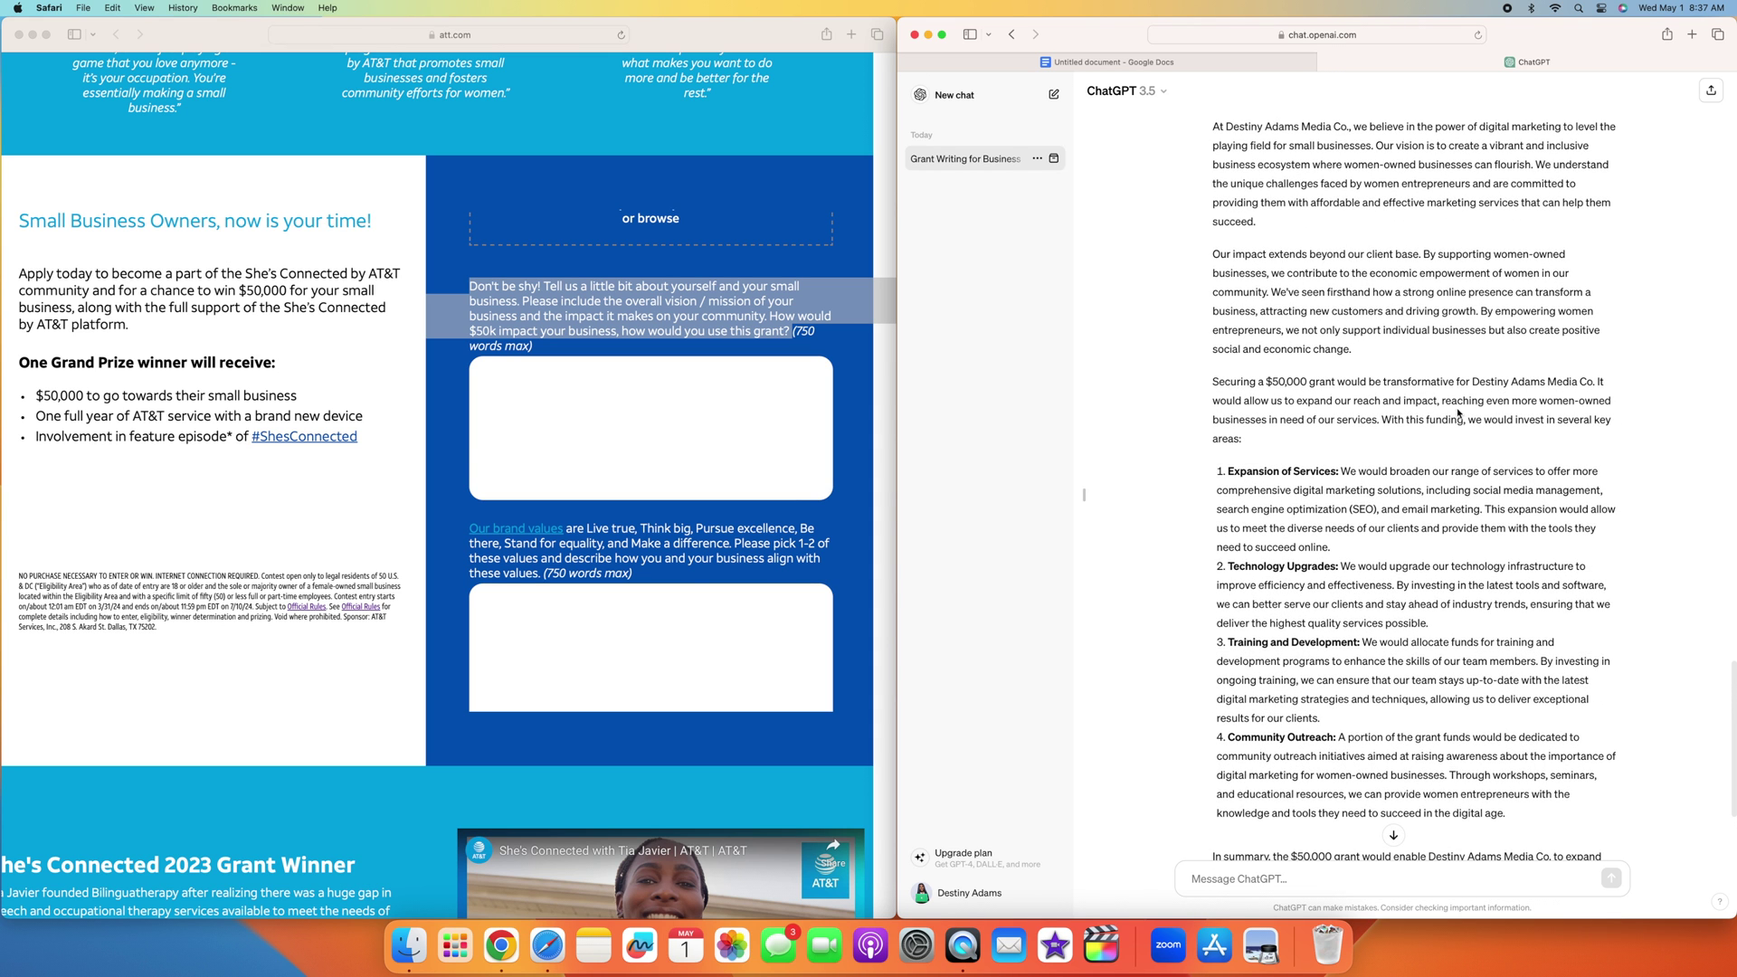
scroll(1411, 312, up, 3)
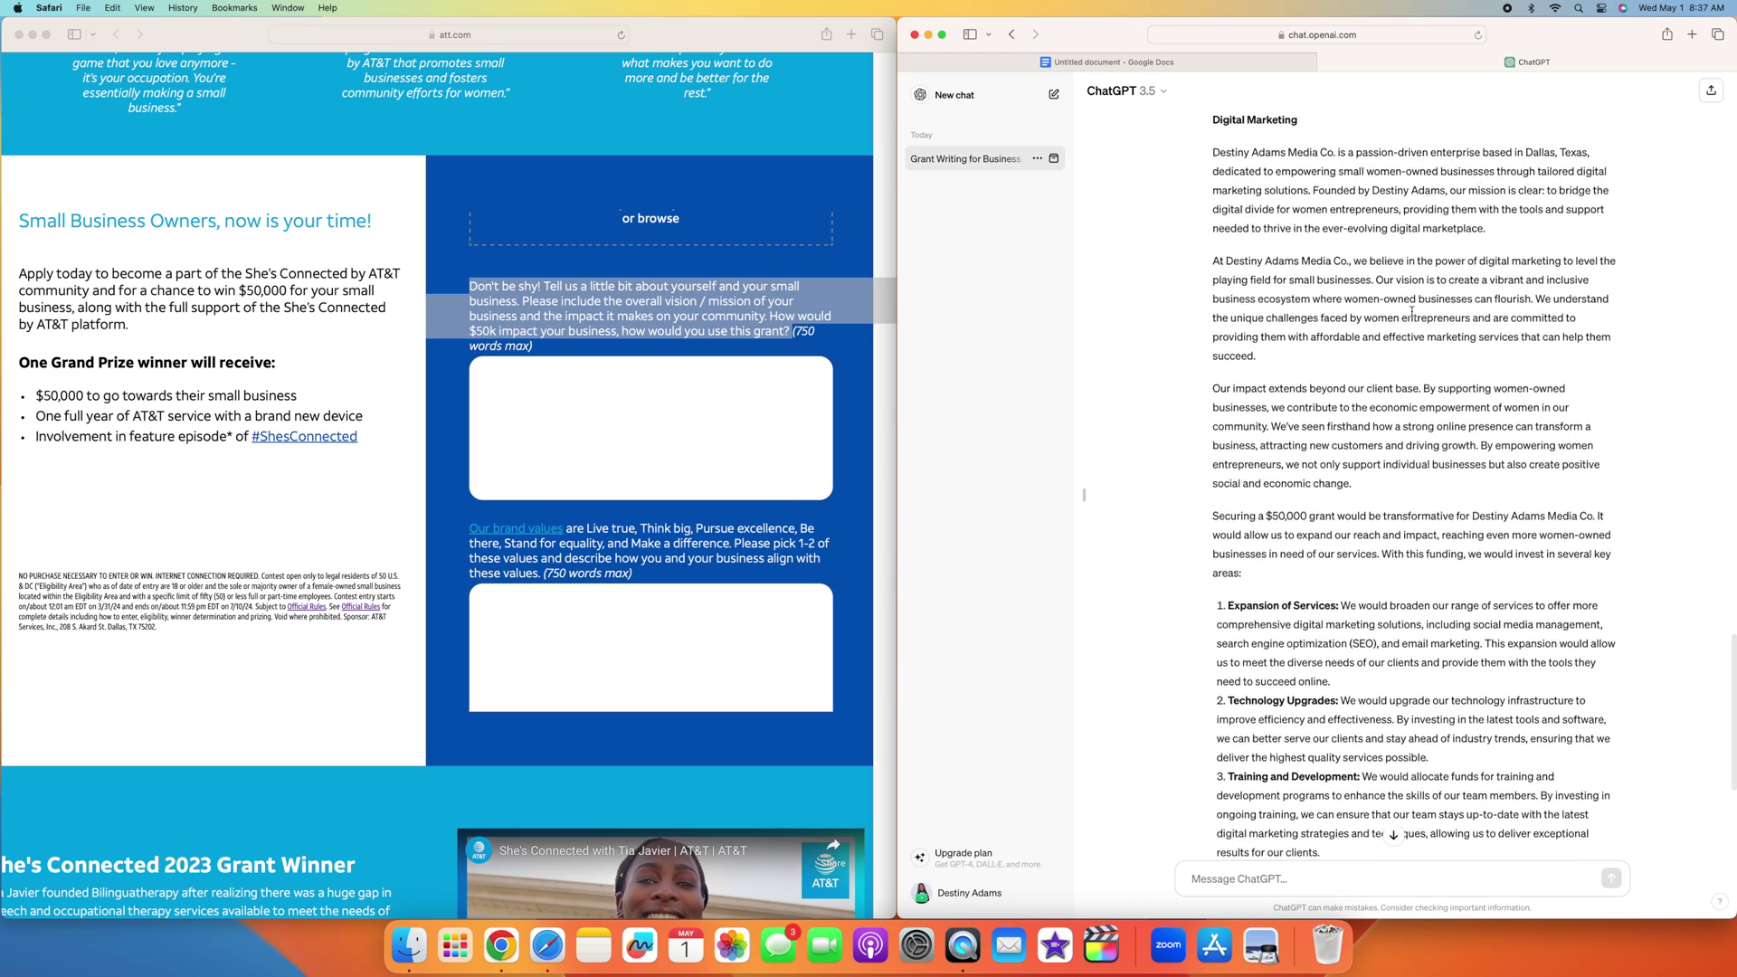
scroll(1411, 312, up, 5)
scroll(1293, 846, down, 15)
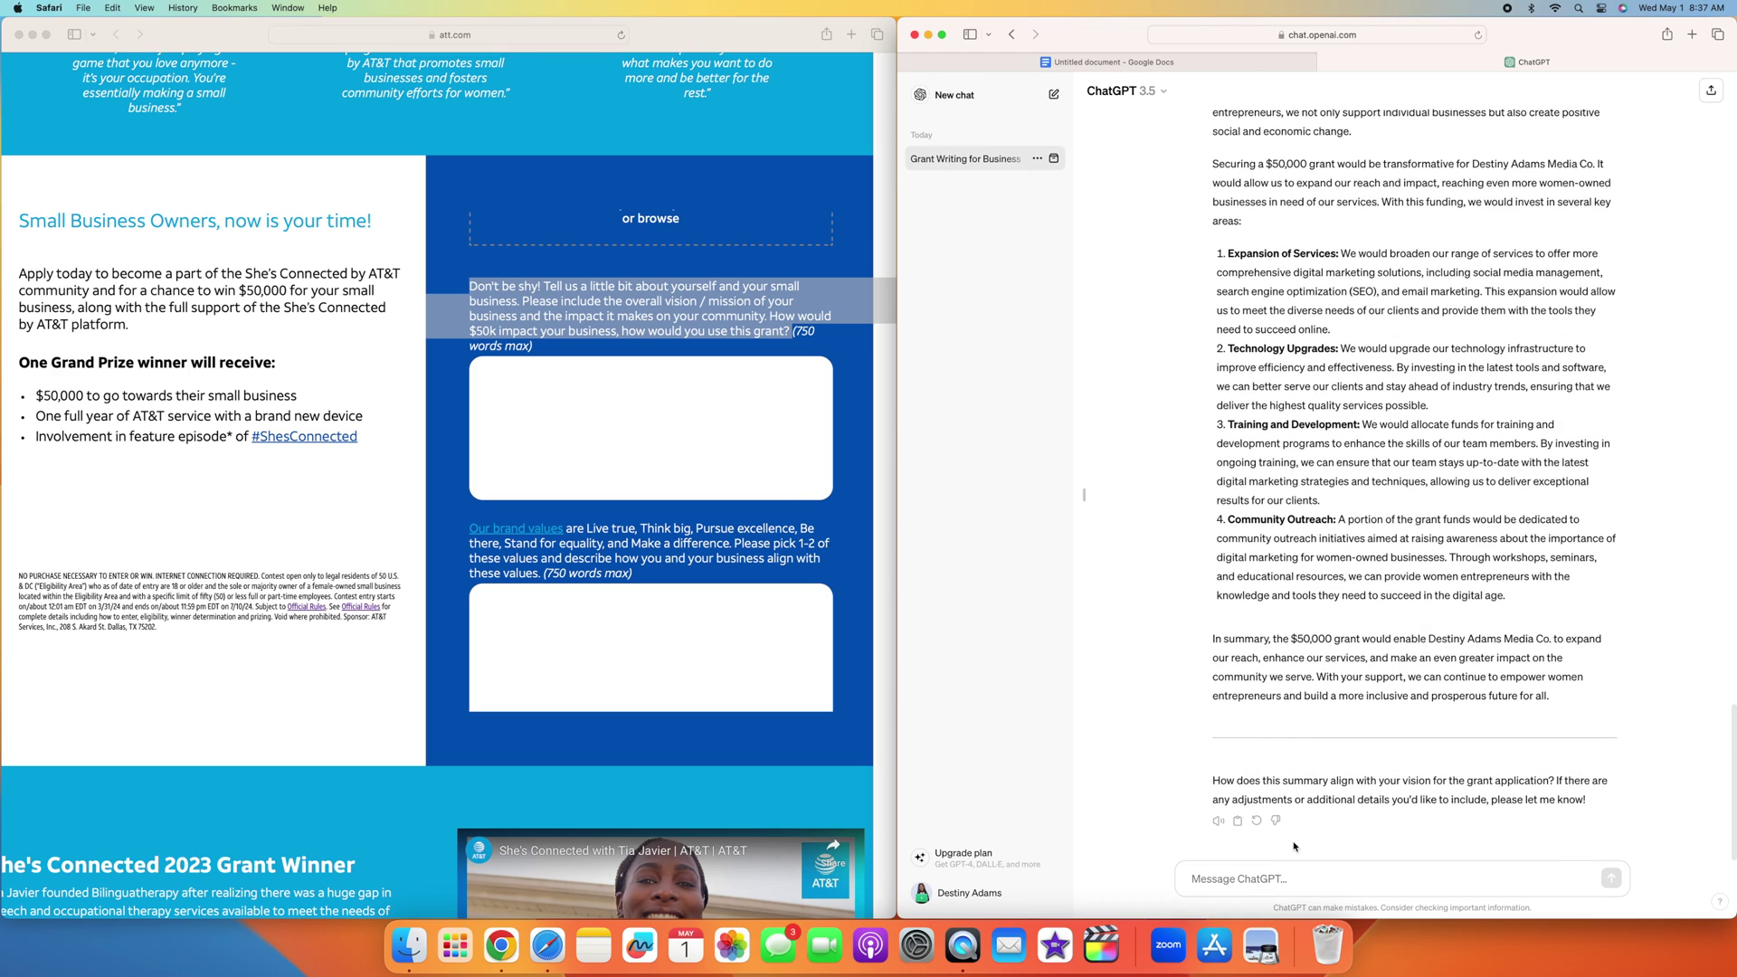
scroll(1357, 595, down, 1)
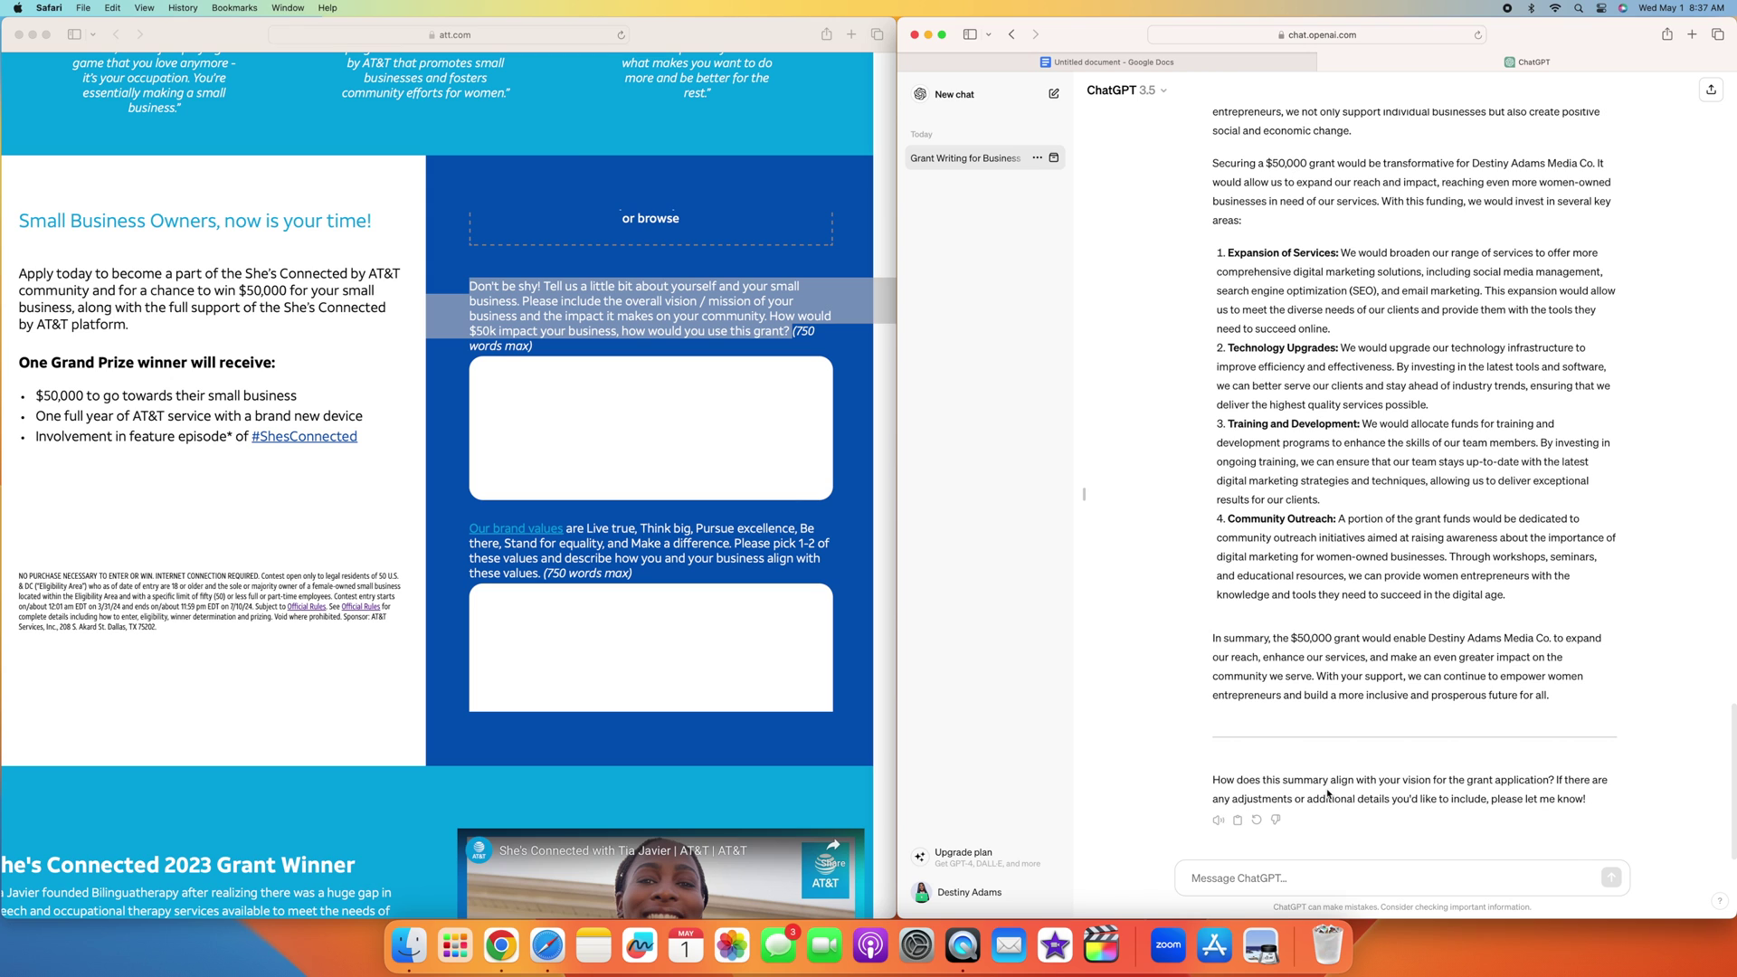
click(1223, 878)
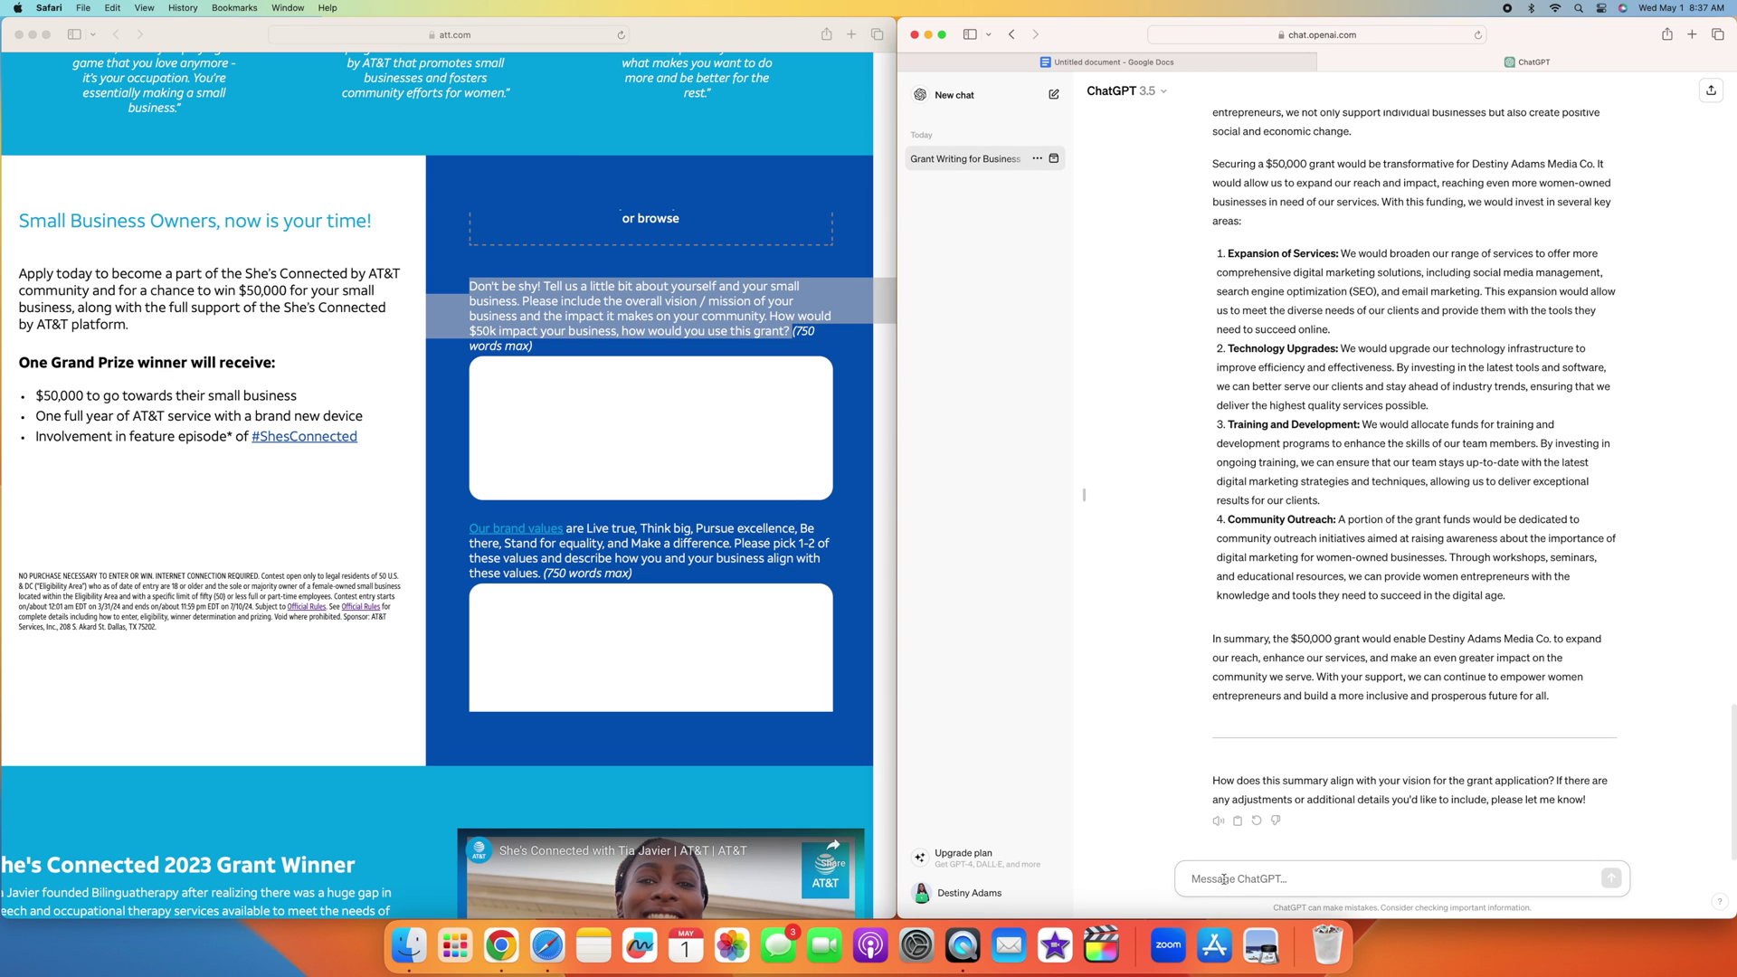
Step: Request adding $50,000 plans: content workshops, new camera equipment, and a part-time employee to help grow
scroll(1223, 878, up, 1)
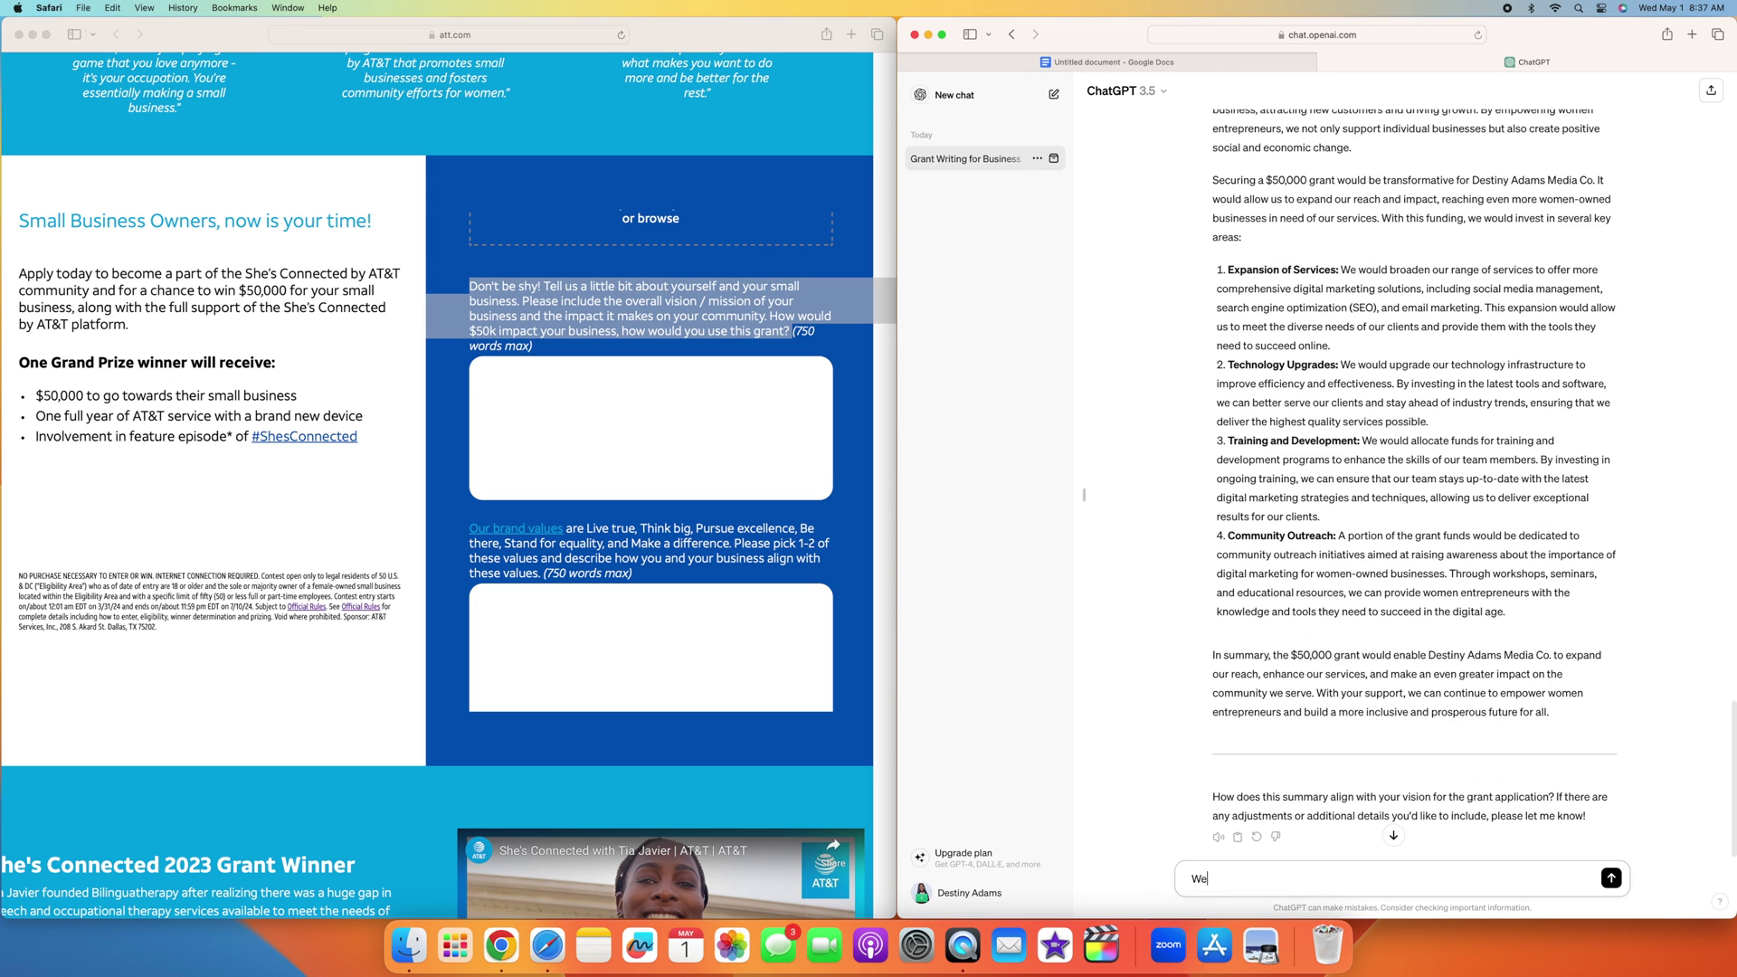
text(Can you add that we plan to use the 50,000 to )
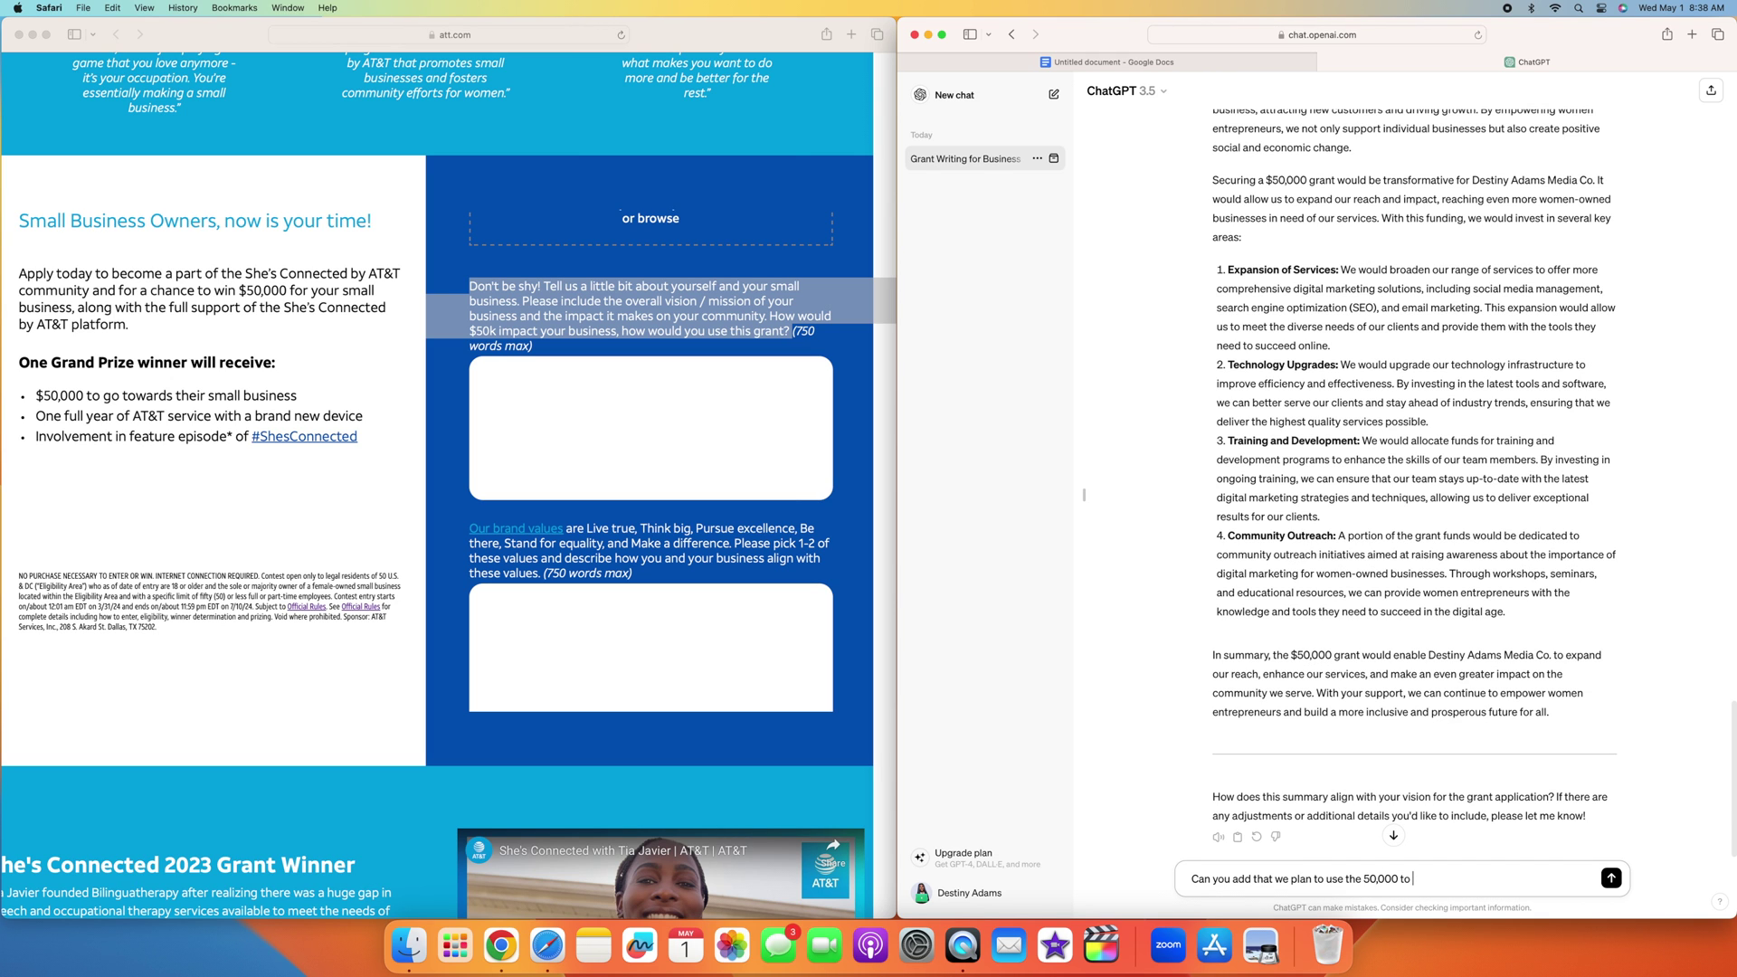
text(host content workshops, get new camera e)
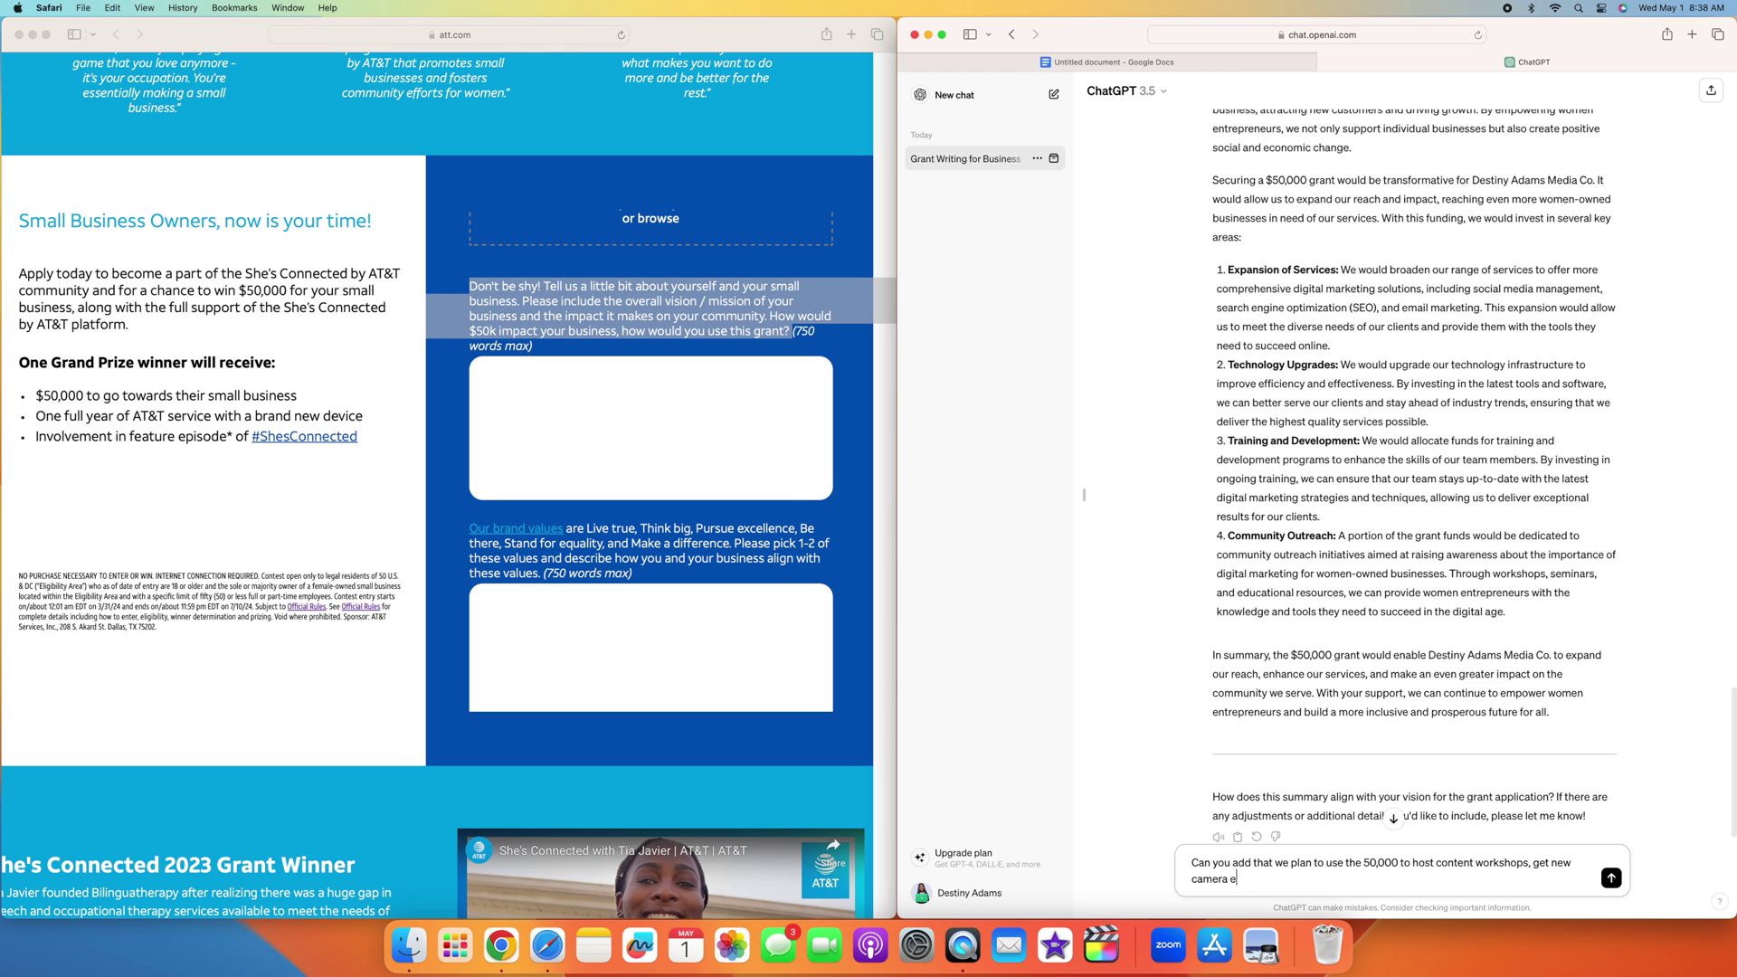
text(quipment, and add a part time s)
key(BackSpace)
text(employee to hel)
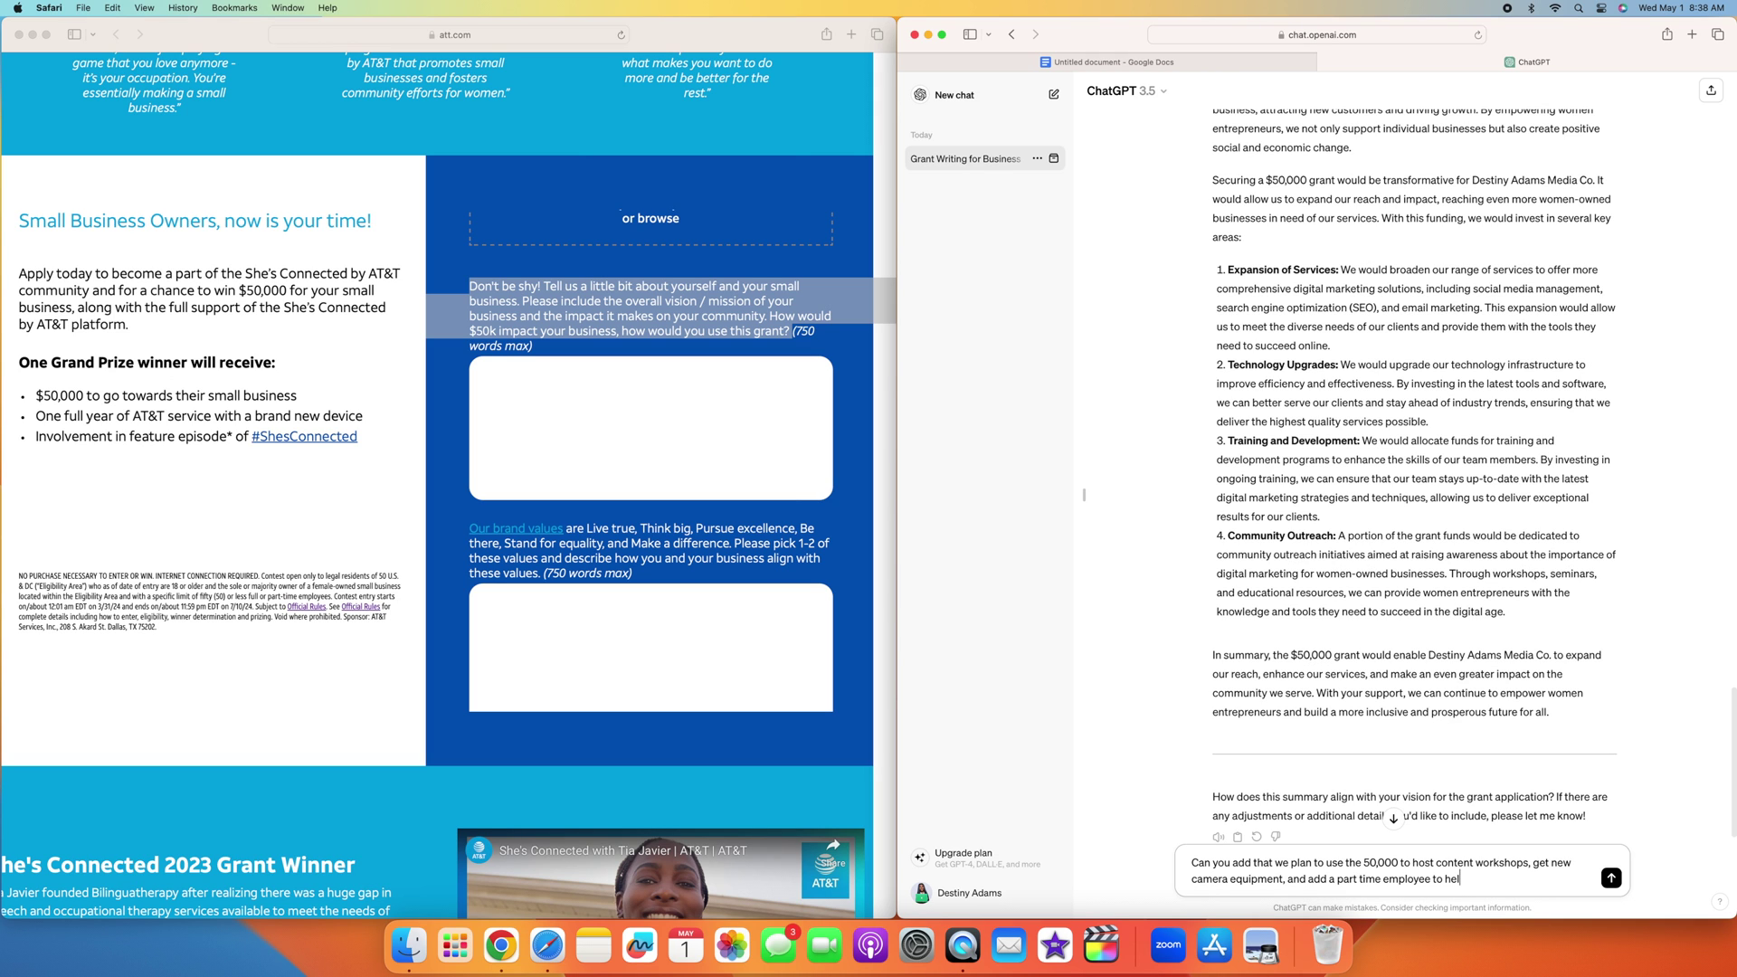
text(p us grow)
key(Return)
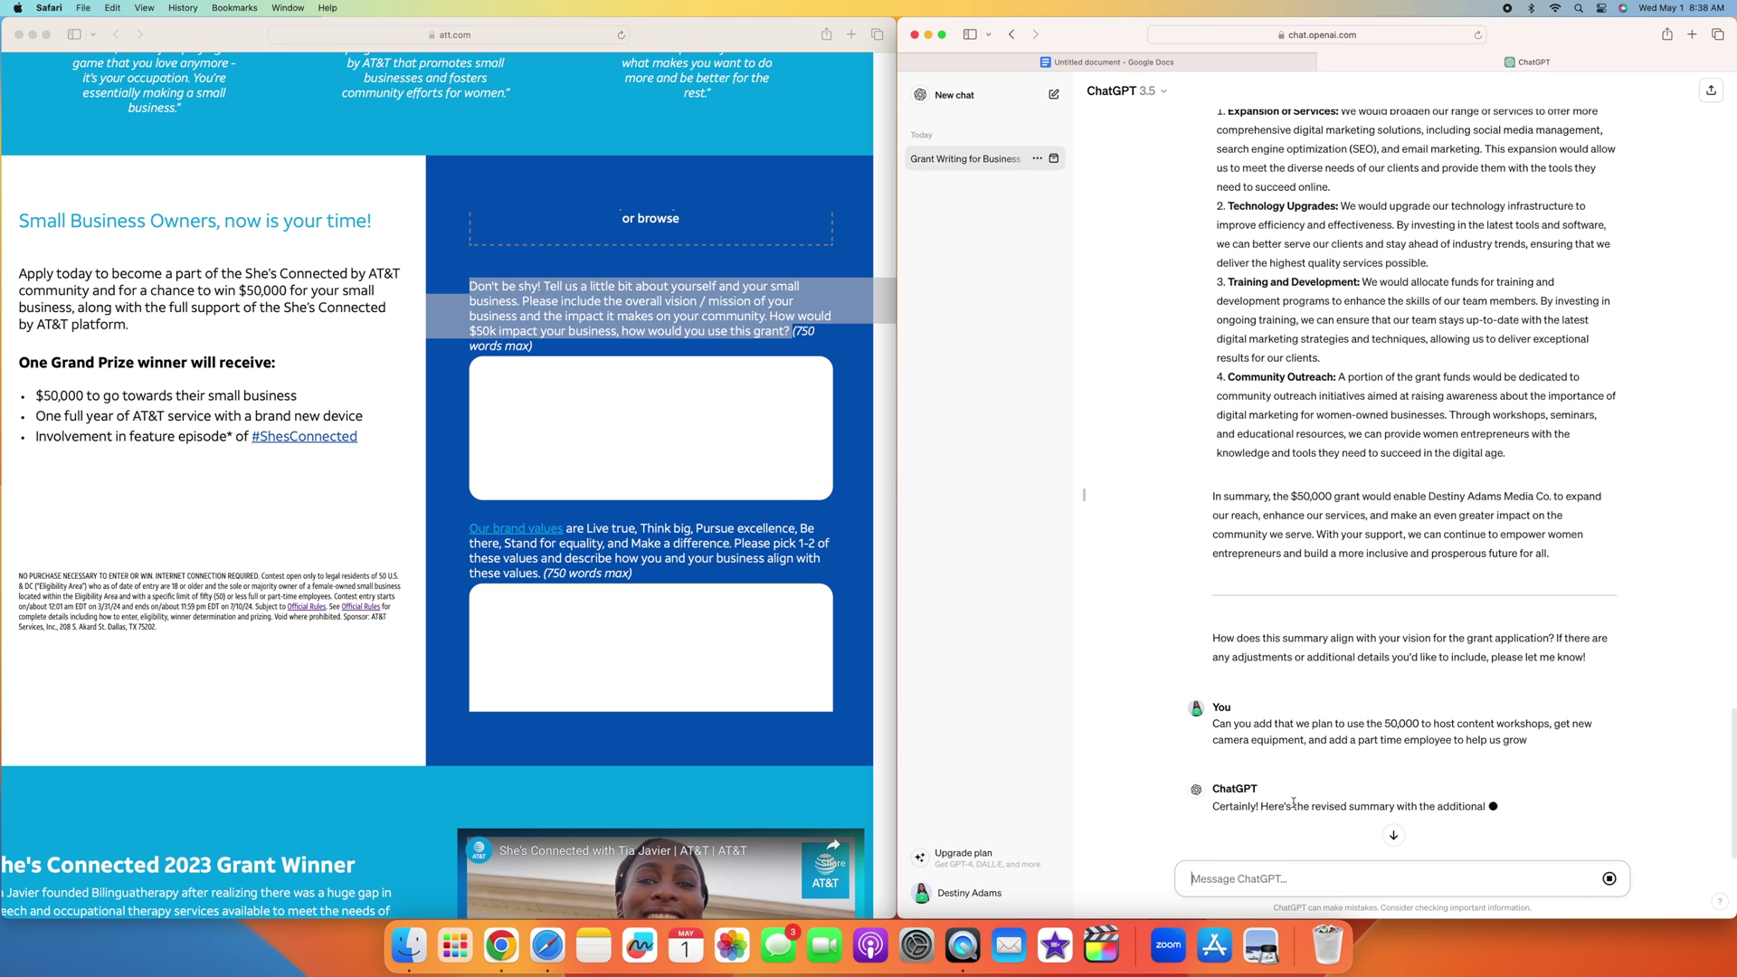
Step: Review the revised answer's six investment areas and closing summary, then select text in the reply
scroll(1342, 717, down, 5)
scroll(1342, 717, down, 4)
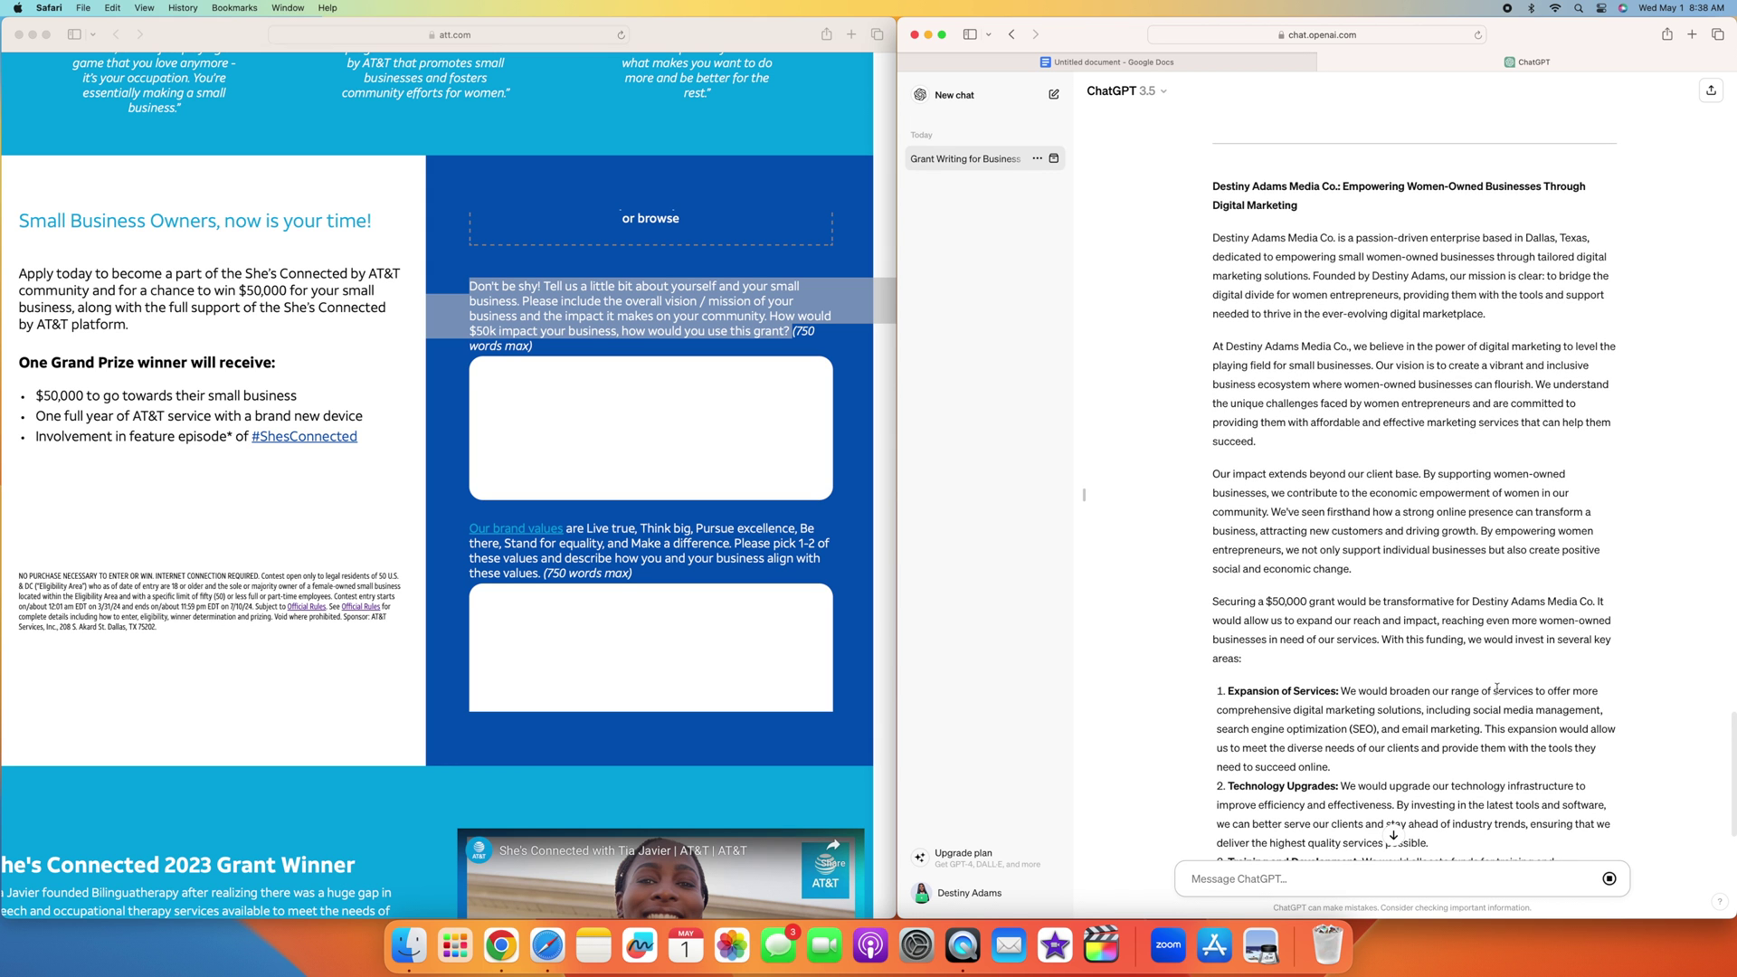
scroll(1497, 687, down, 3)
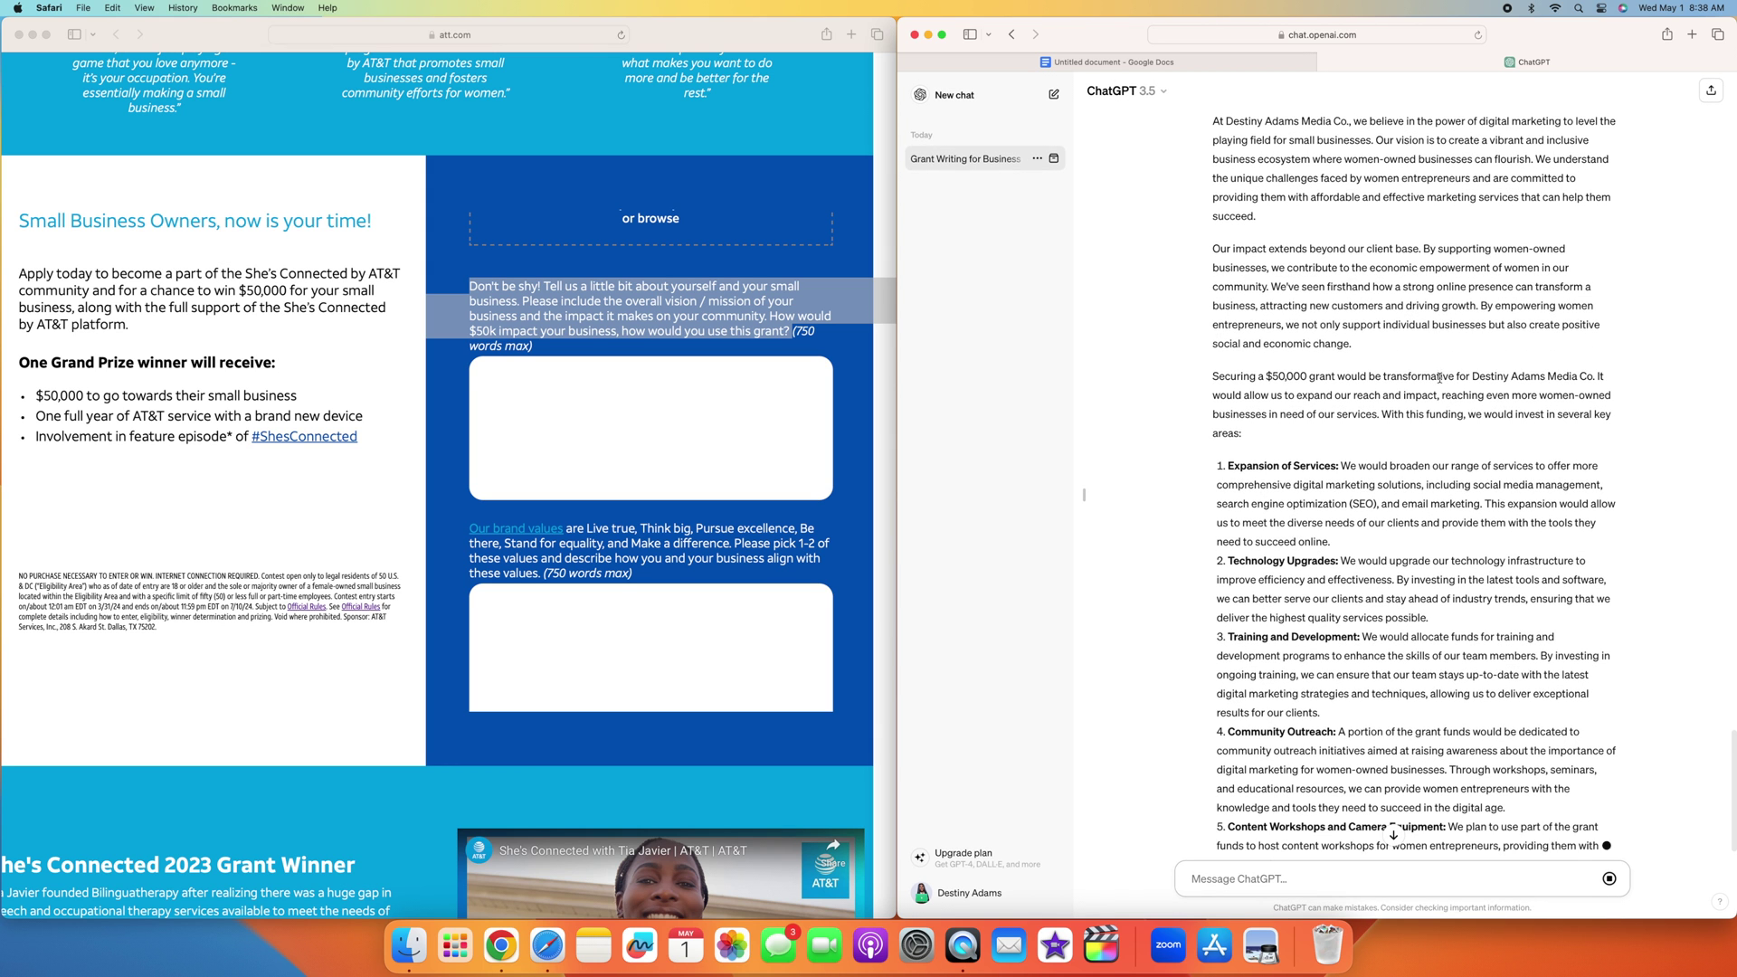
scroll(1374, 294, up, 1)
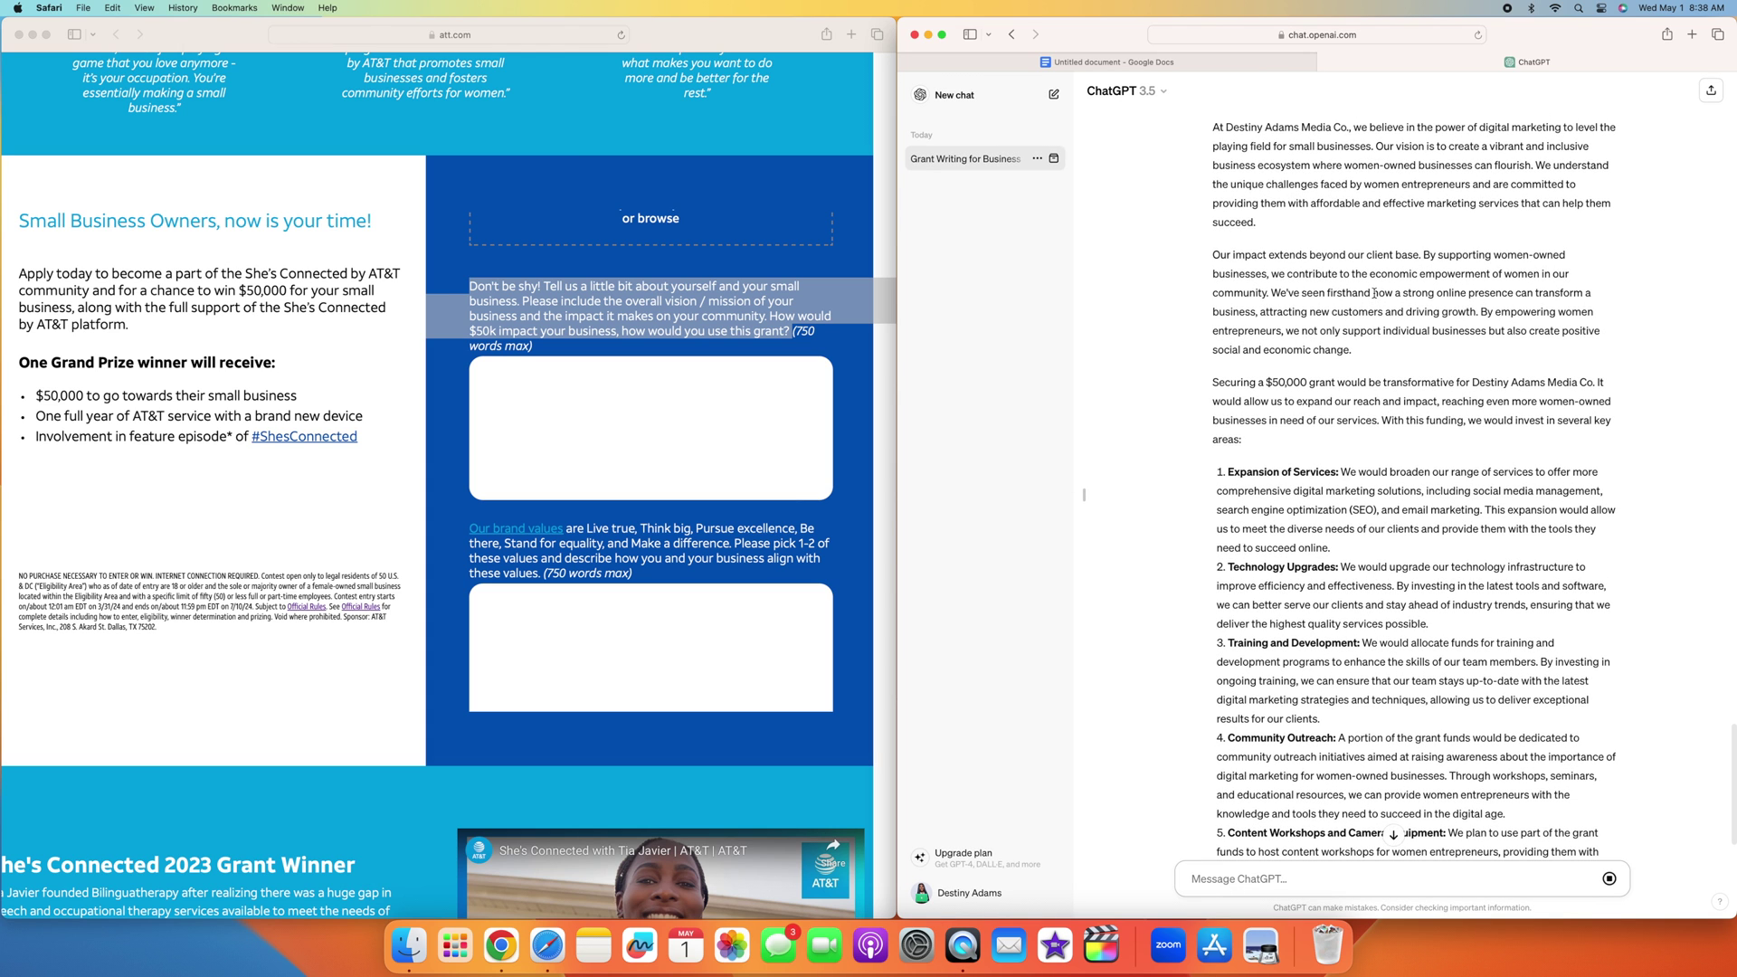
scroll(1383, 282, up, 1)
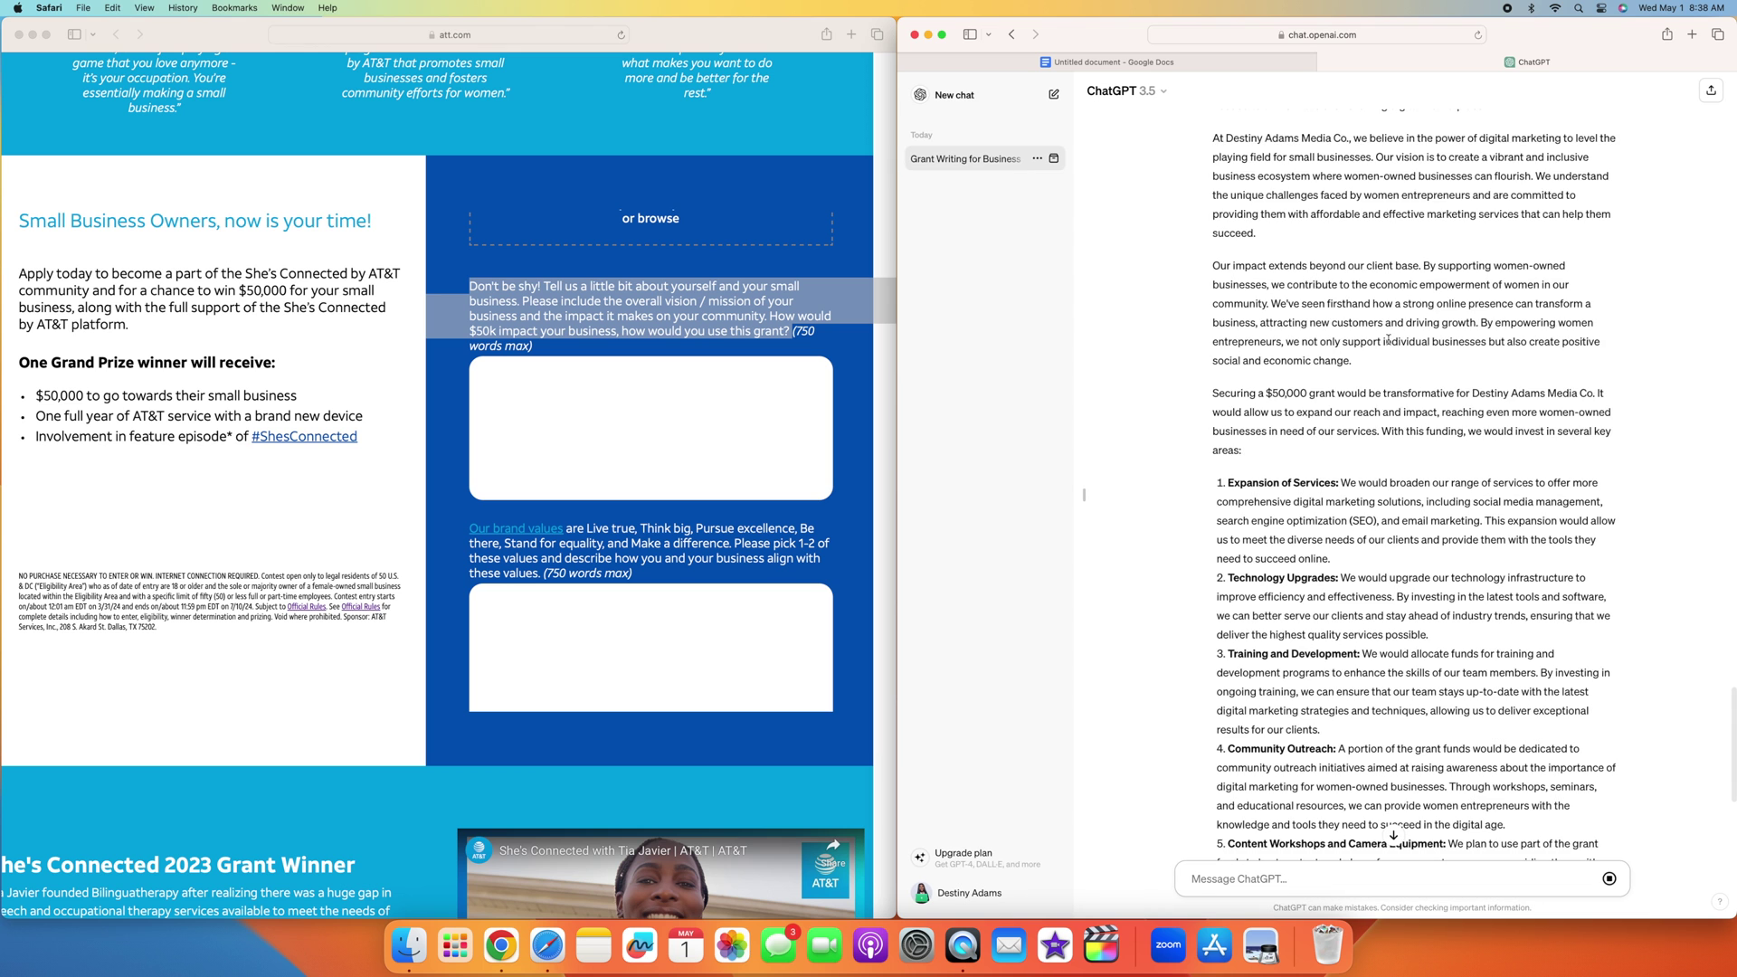
scroll(1387, 307, down, 5)
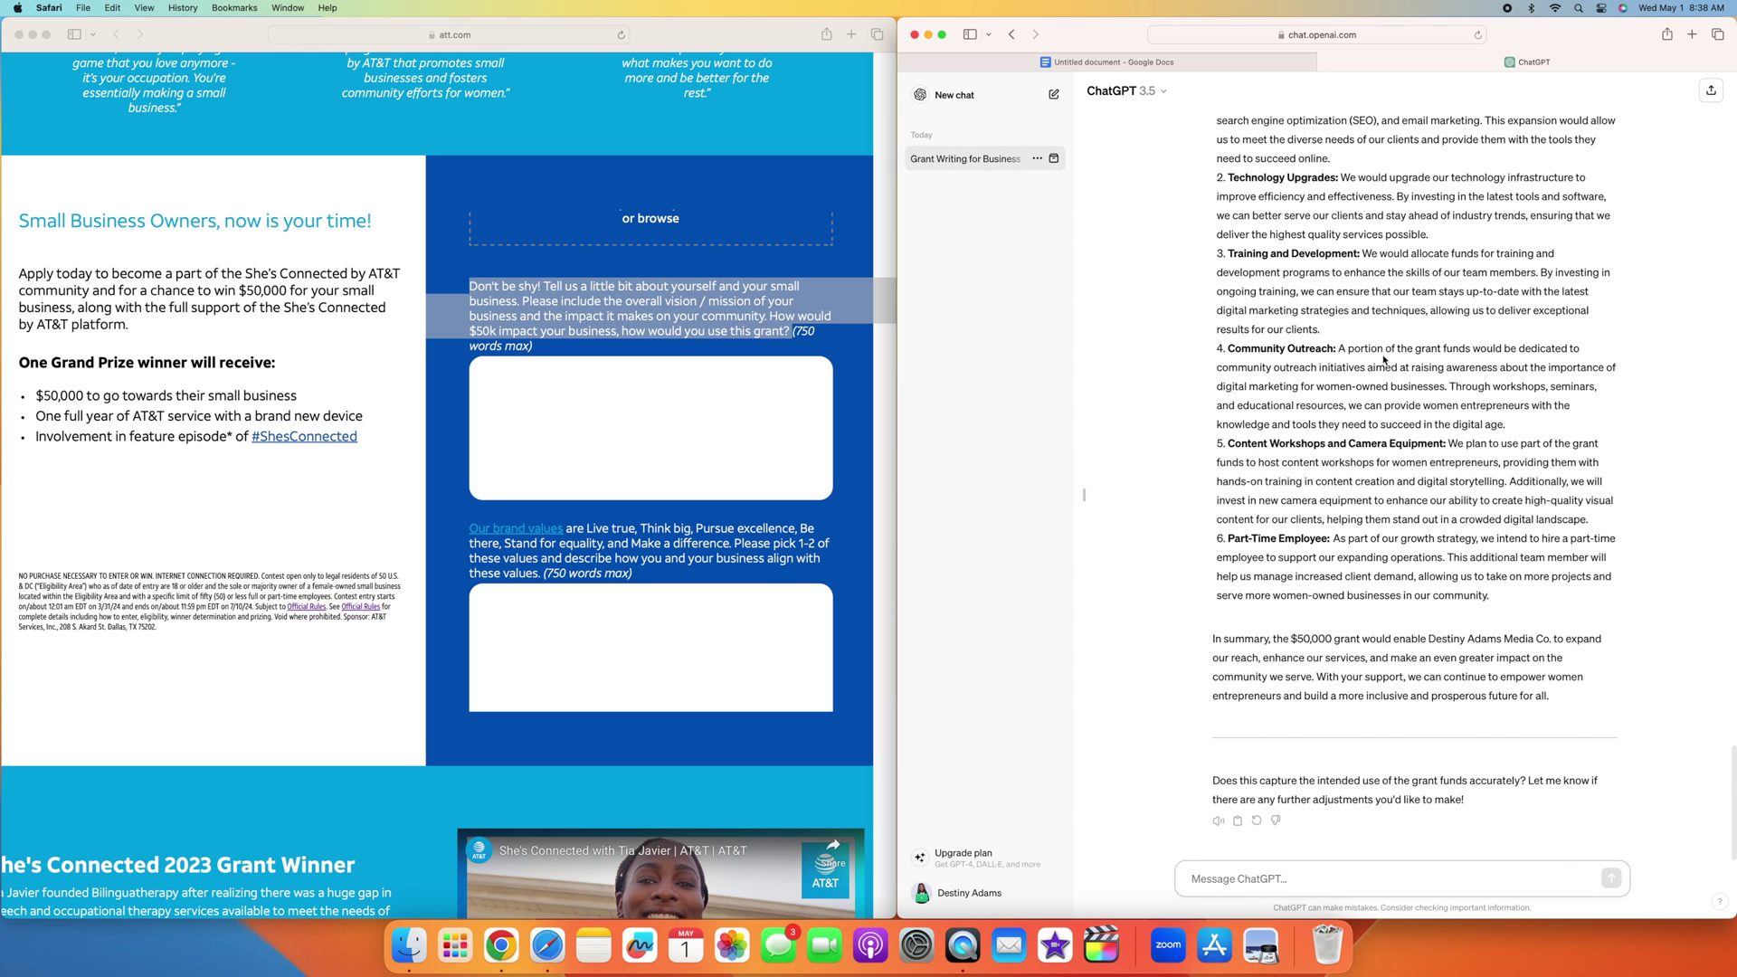
scroll(1443, 656, up, 3)
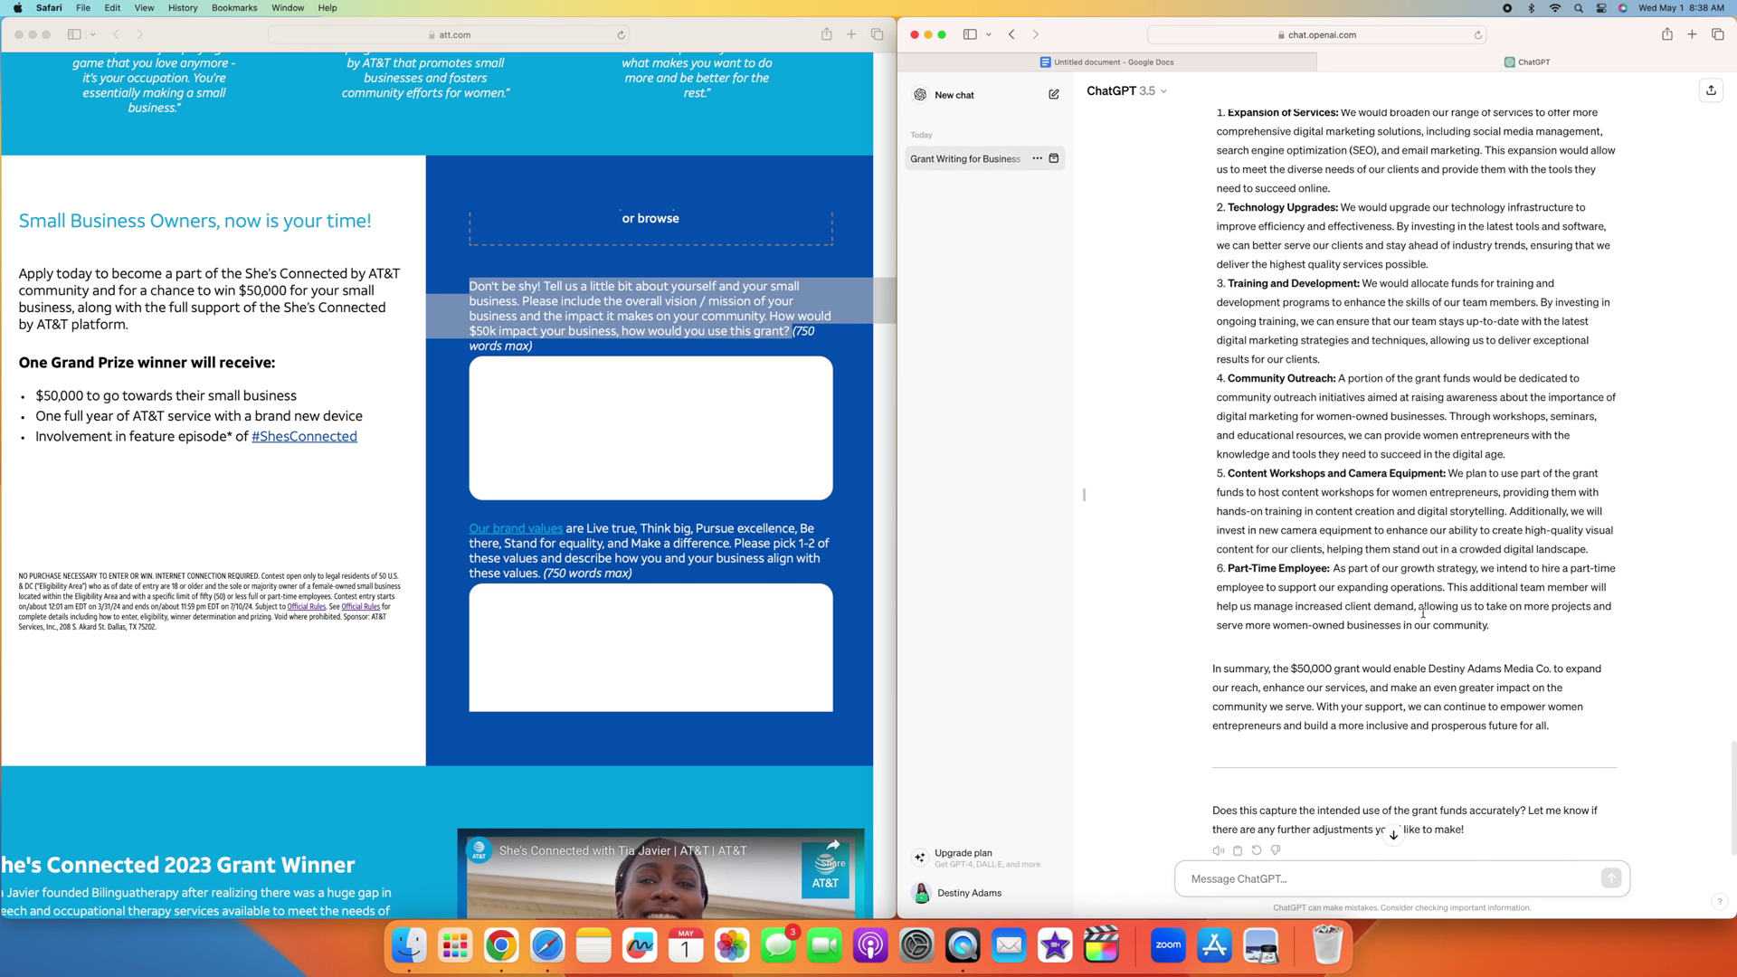
scroll(1411, 219, down, 1)
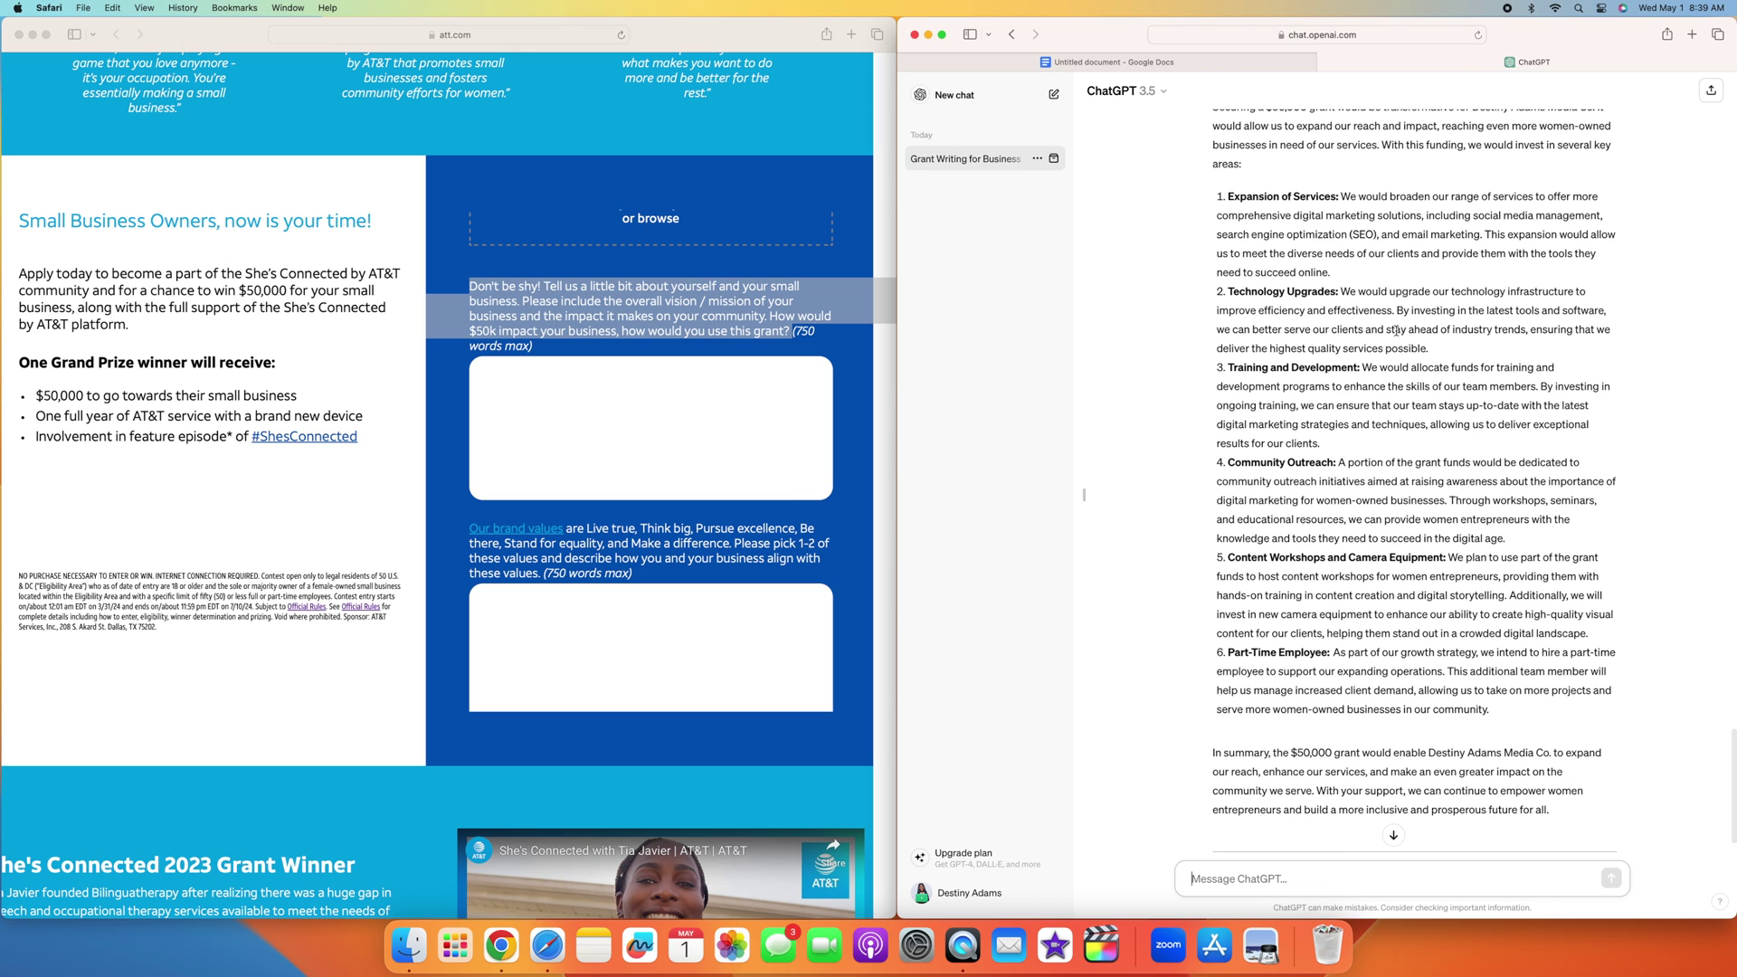
scroll(1269, 419, up, 1)
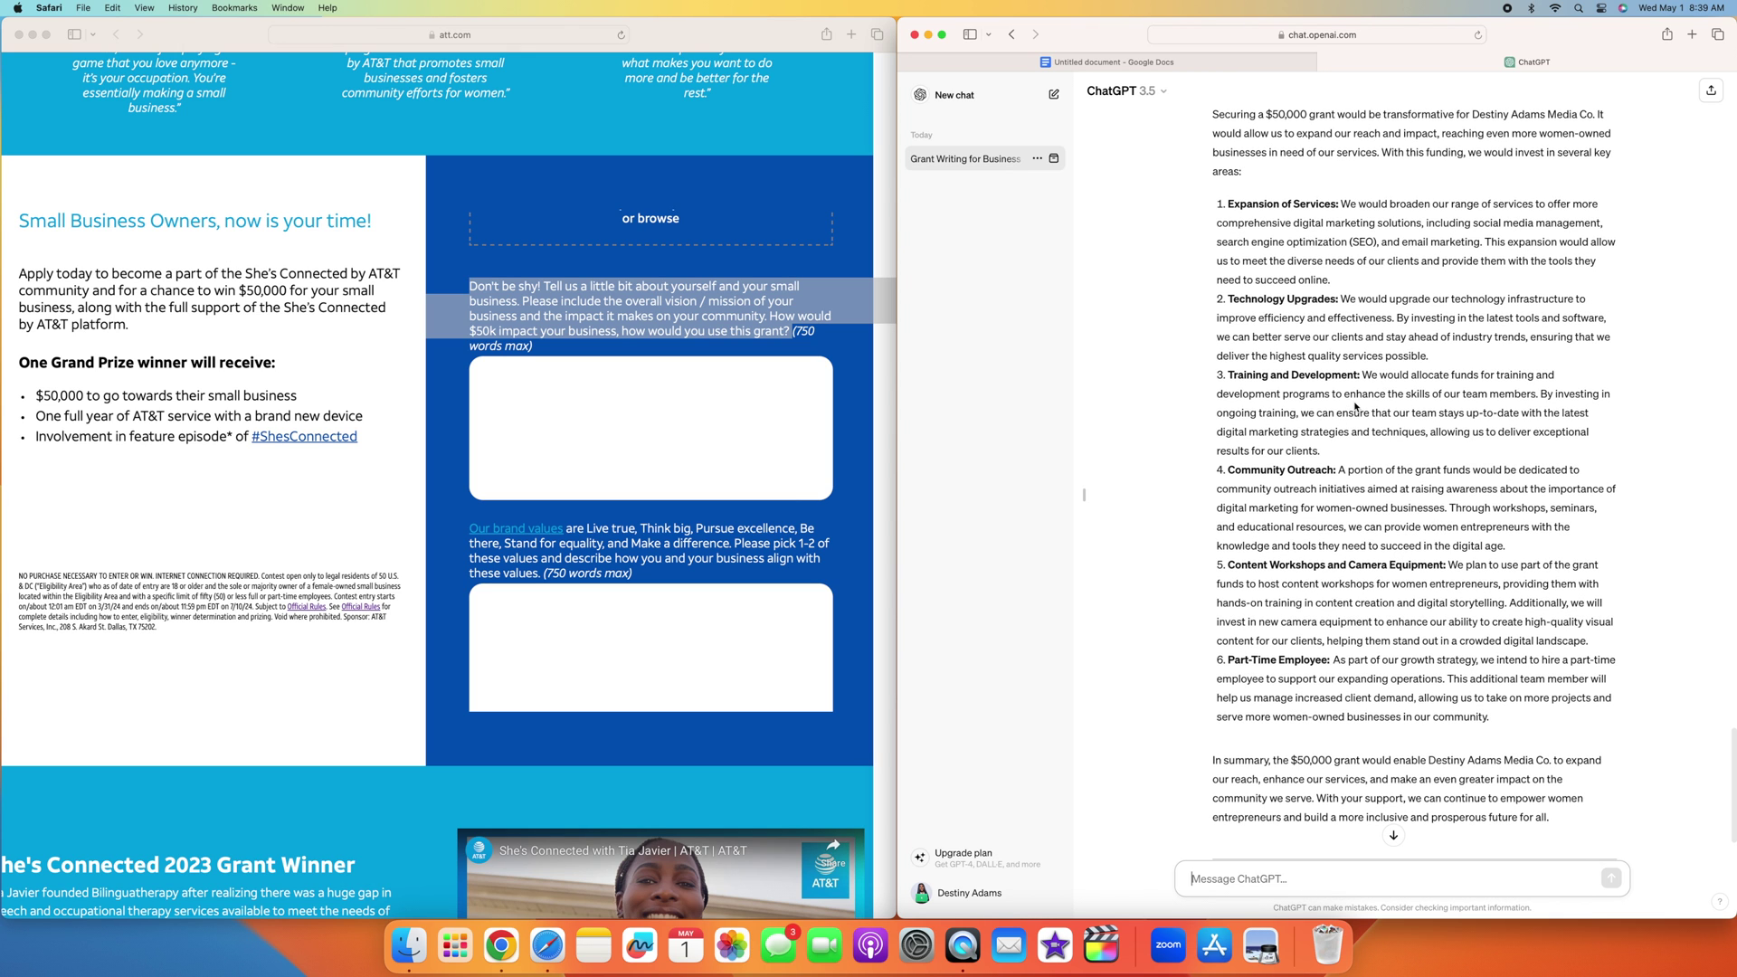
scroll(1252, 479, up, 1)
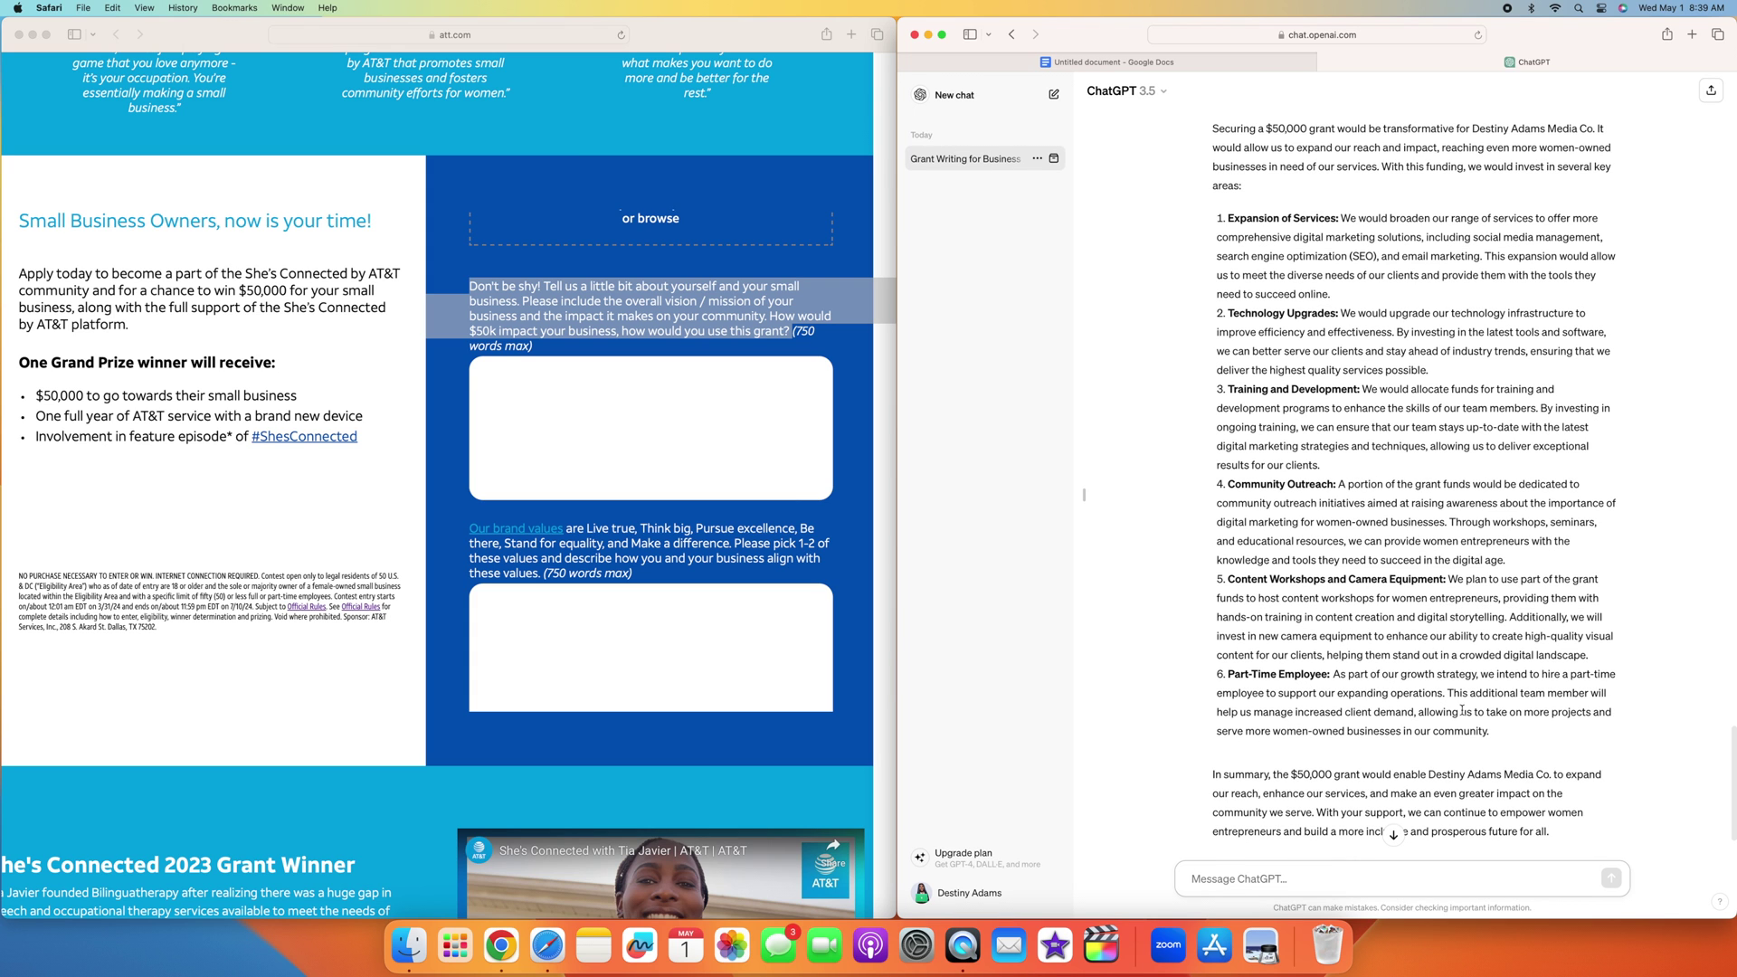
scroll(1496, 768, down, 2)
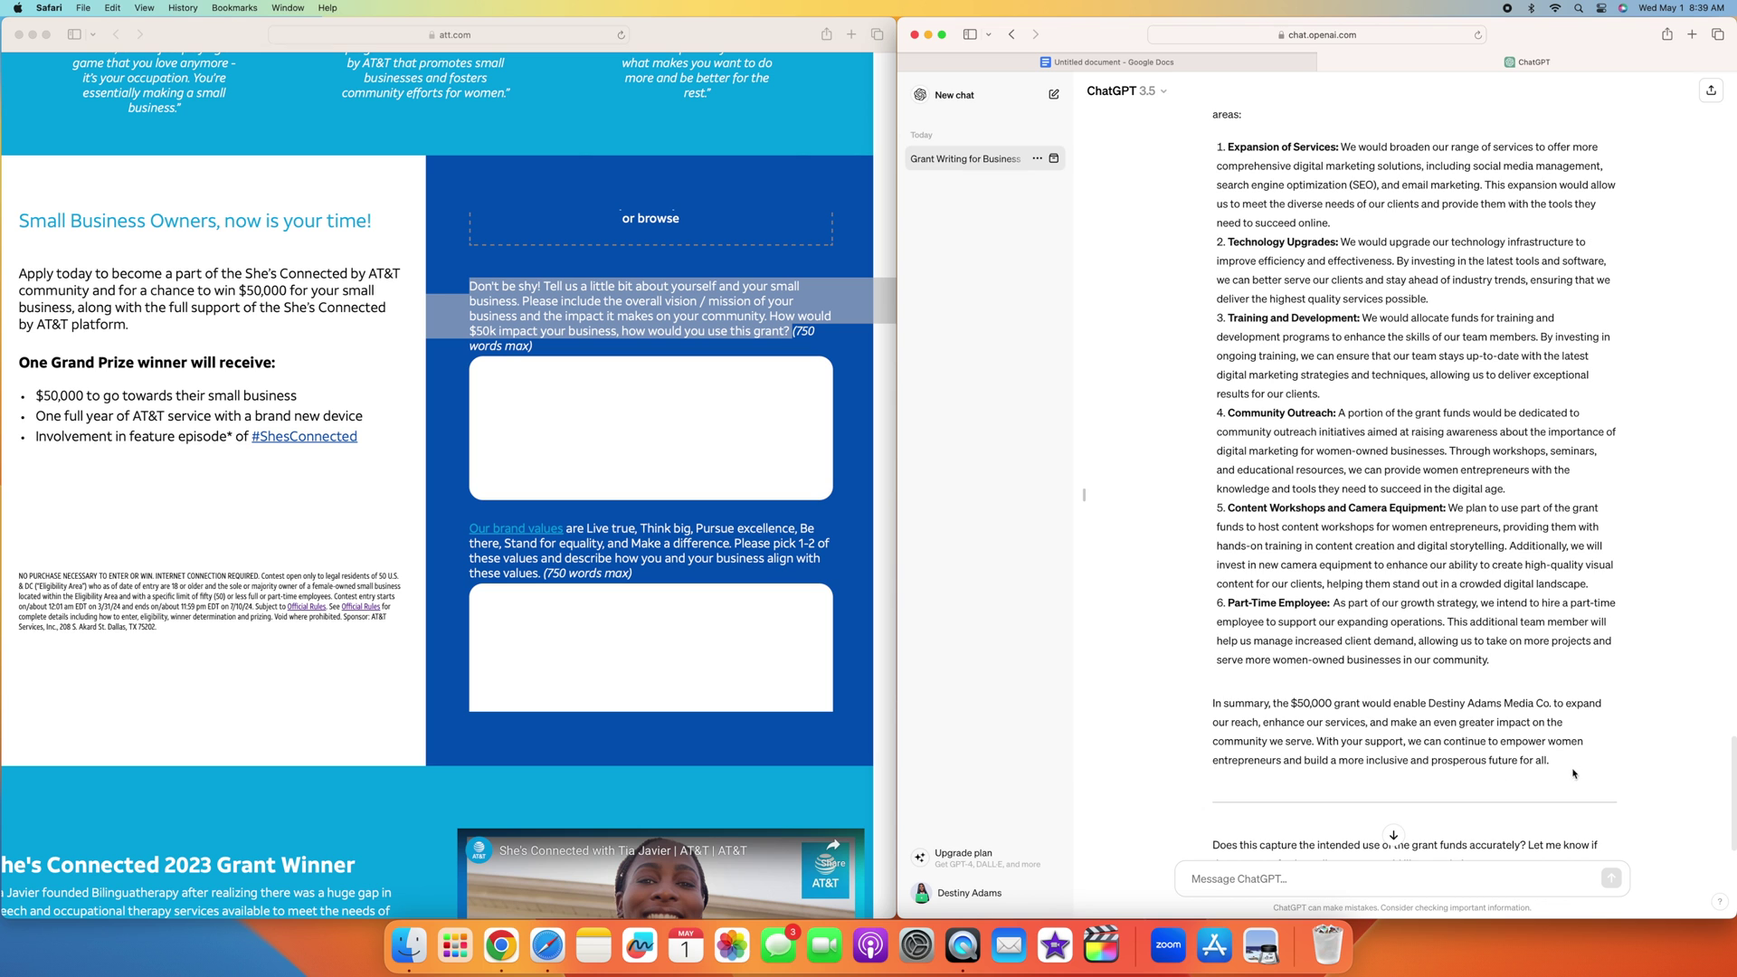
drag(1574, 764, 1211, 181)
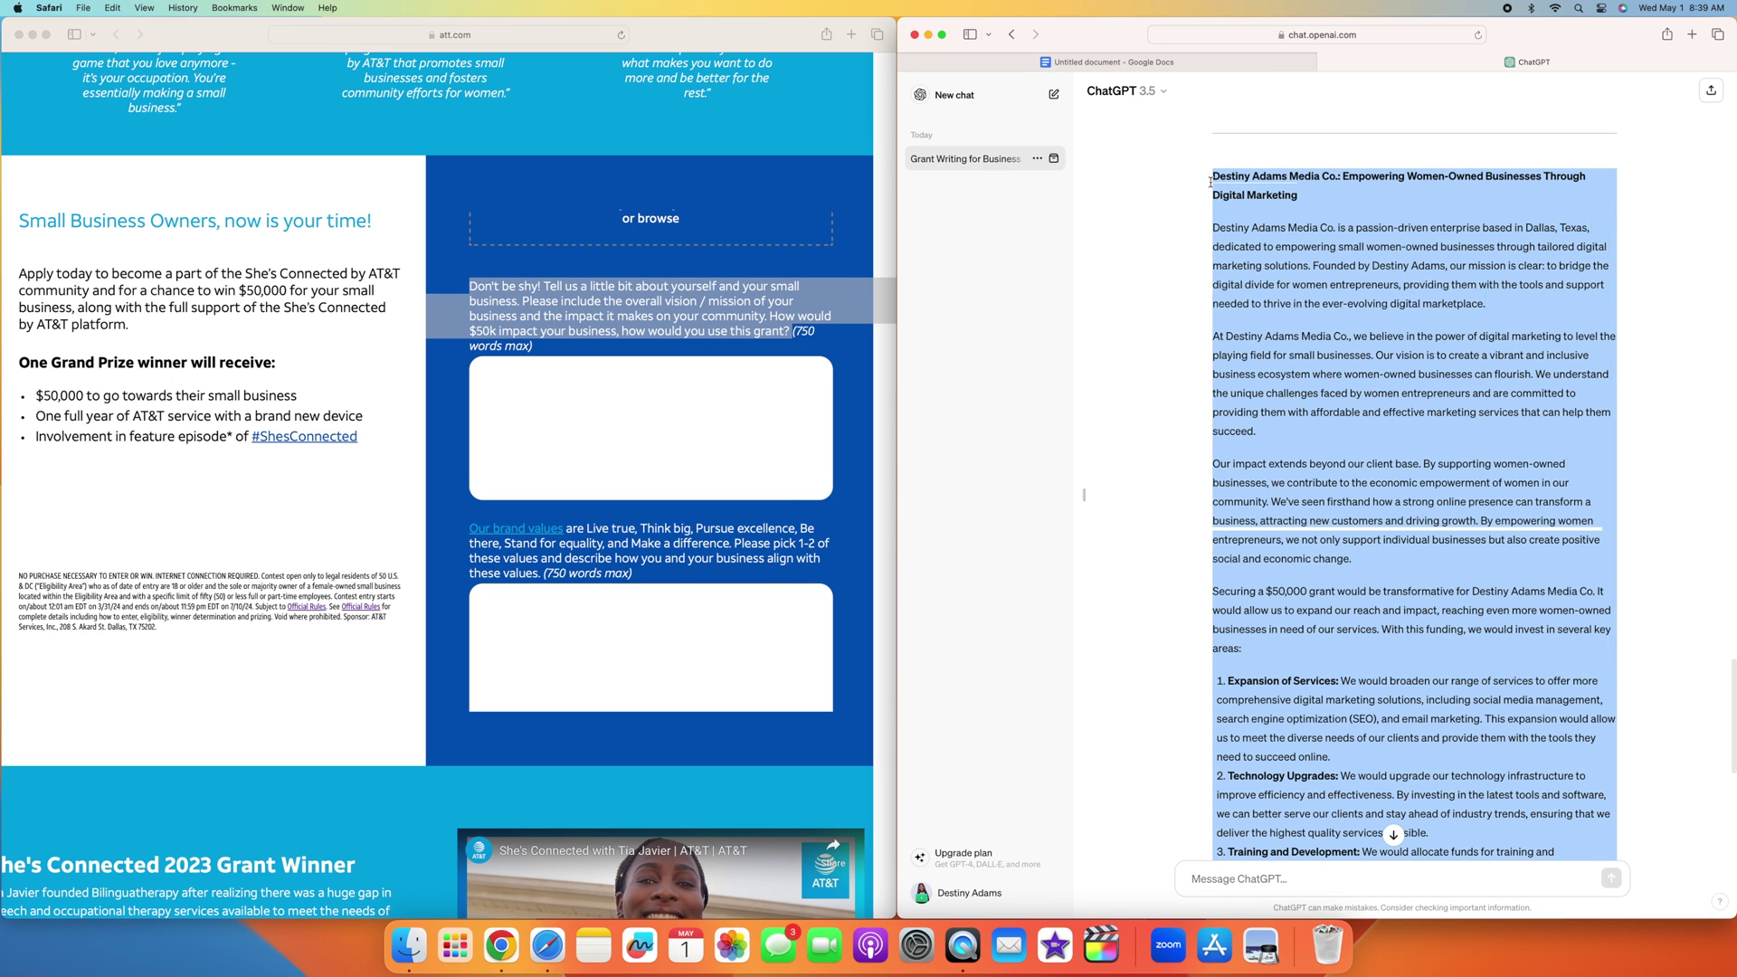
drag(1211, 182, 1213, 175)
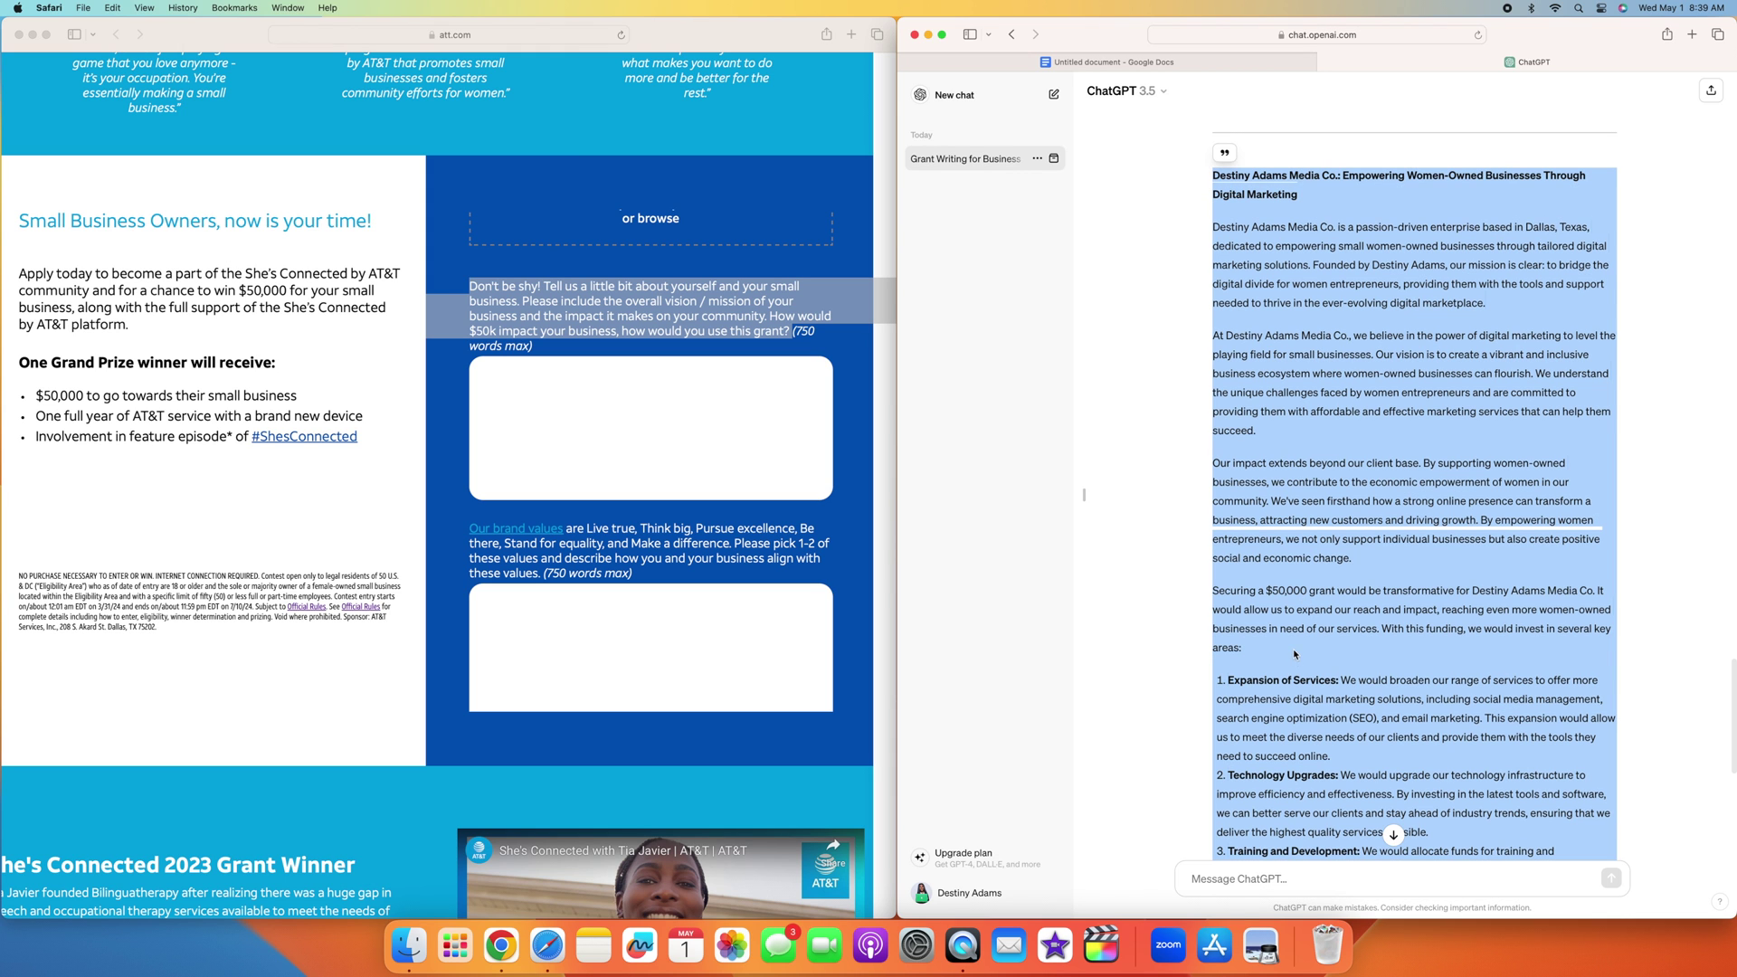
click(1215, 875)
scroll(1443, 706, down, 10)
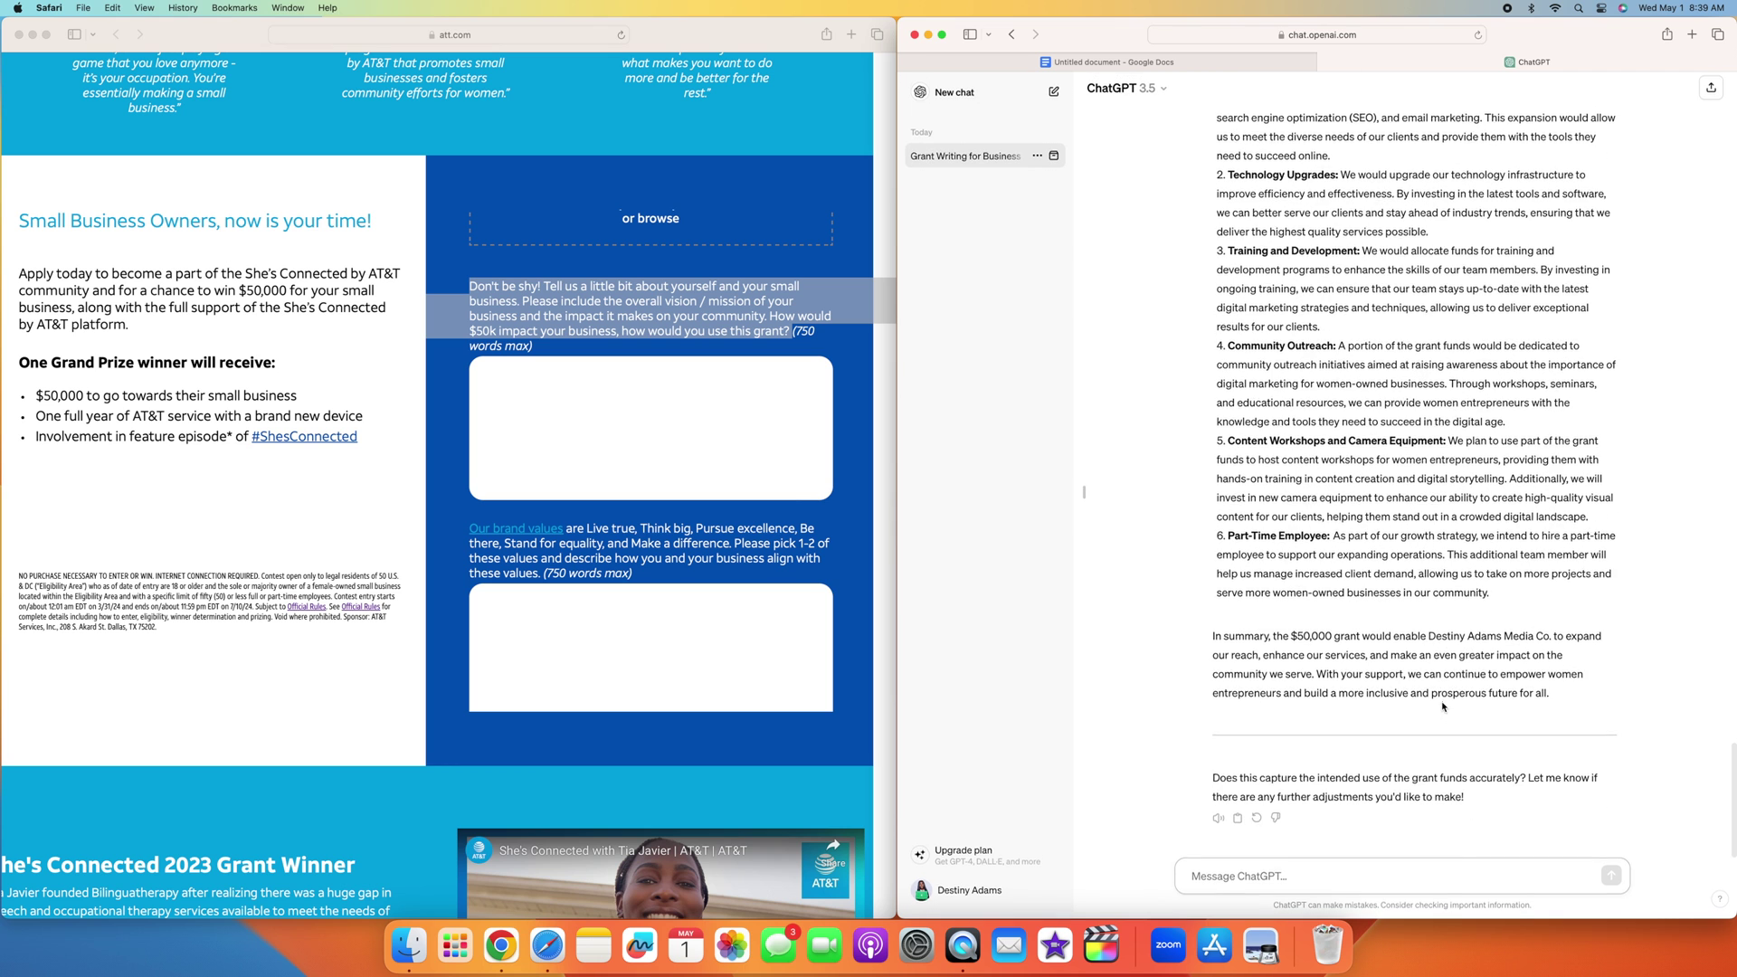
text(can y)
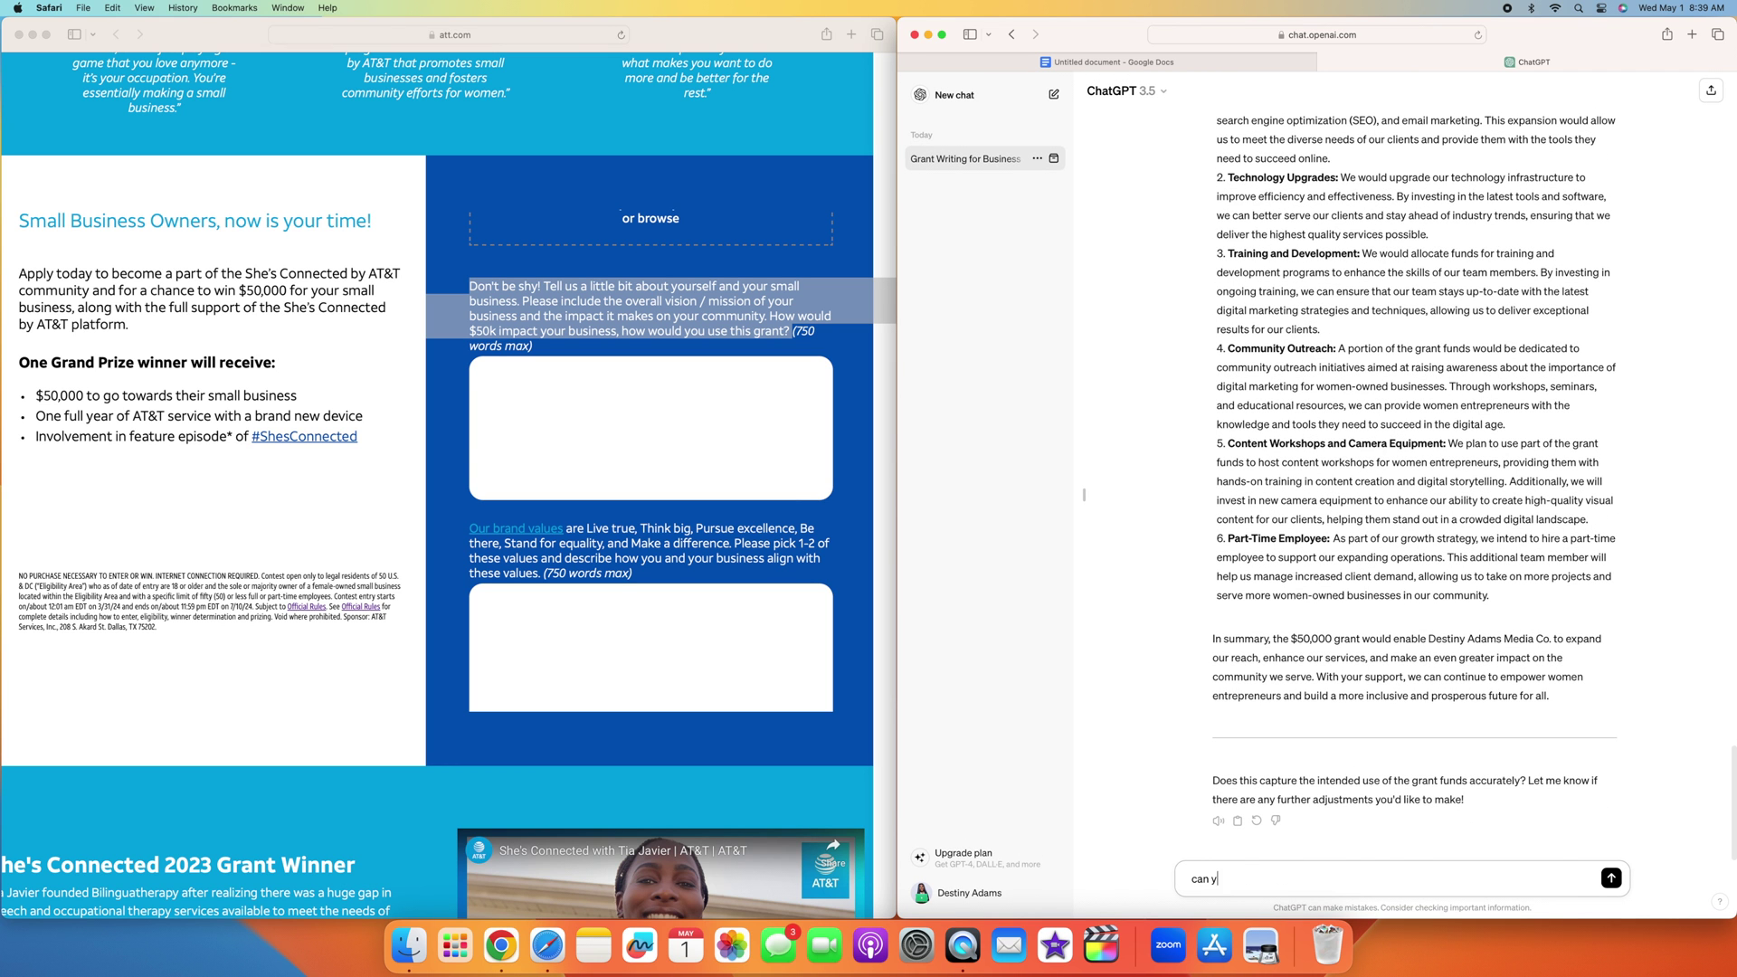
text(ou write thi)
Step: Ask ChatGPT to change the essay's tone to more energetic
key(BackSpace)
key(BackSpace)
key(BackSpace)
key(BackSpace)
key(BackSpace)
key(BackSpace)
key(BackSpace)
key(BackSpace)
text(change the tone to more energetic)
key(Return)
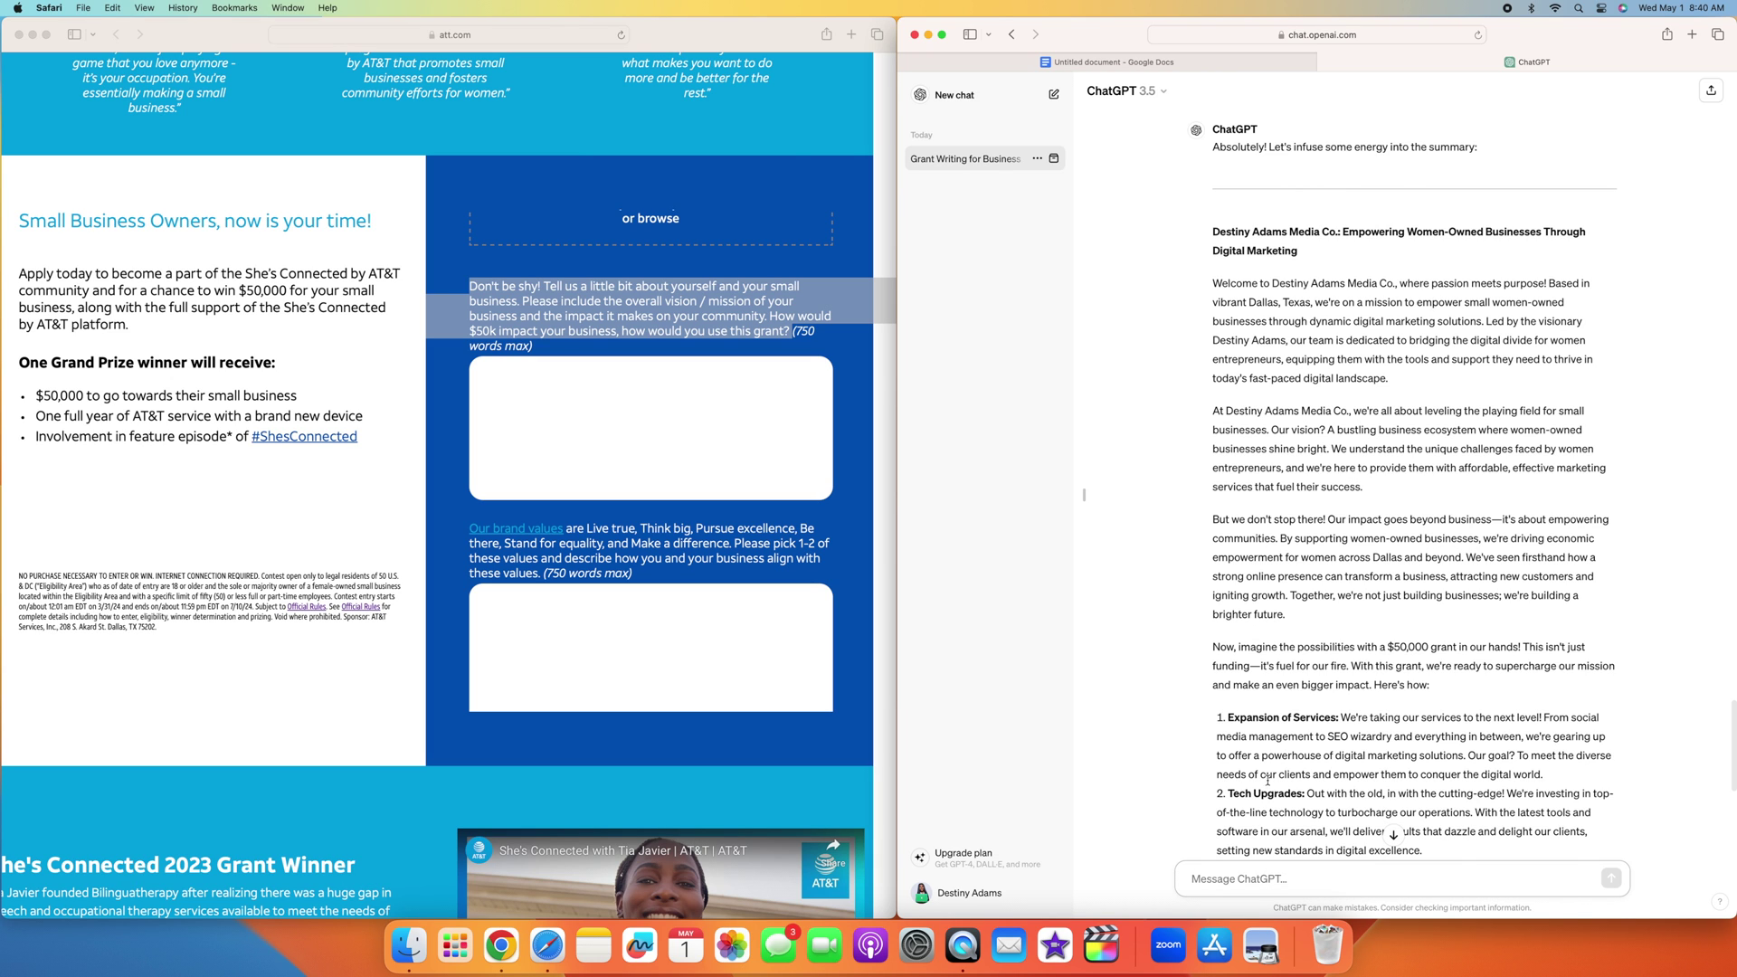
Step: Review the energetic rewrite and select it starting from 'Welcome'
scroll(1316, 446, down, 5)
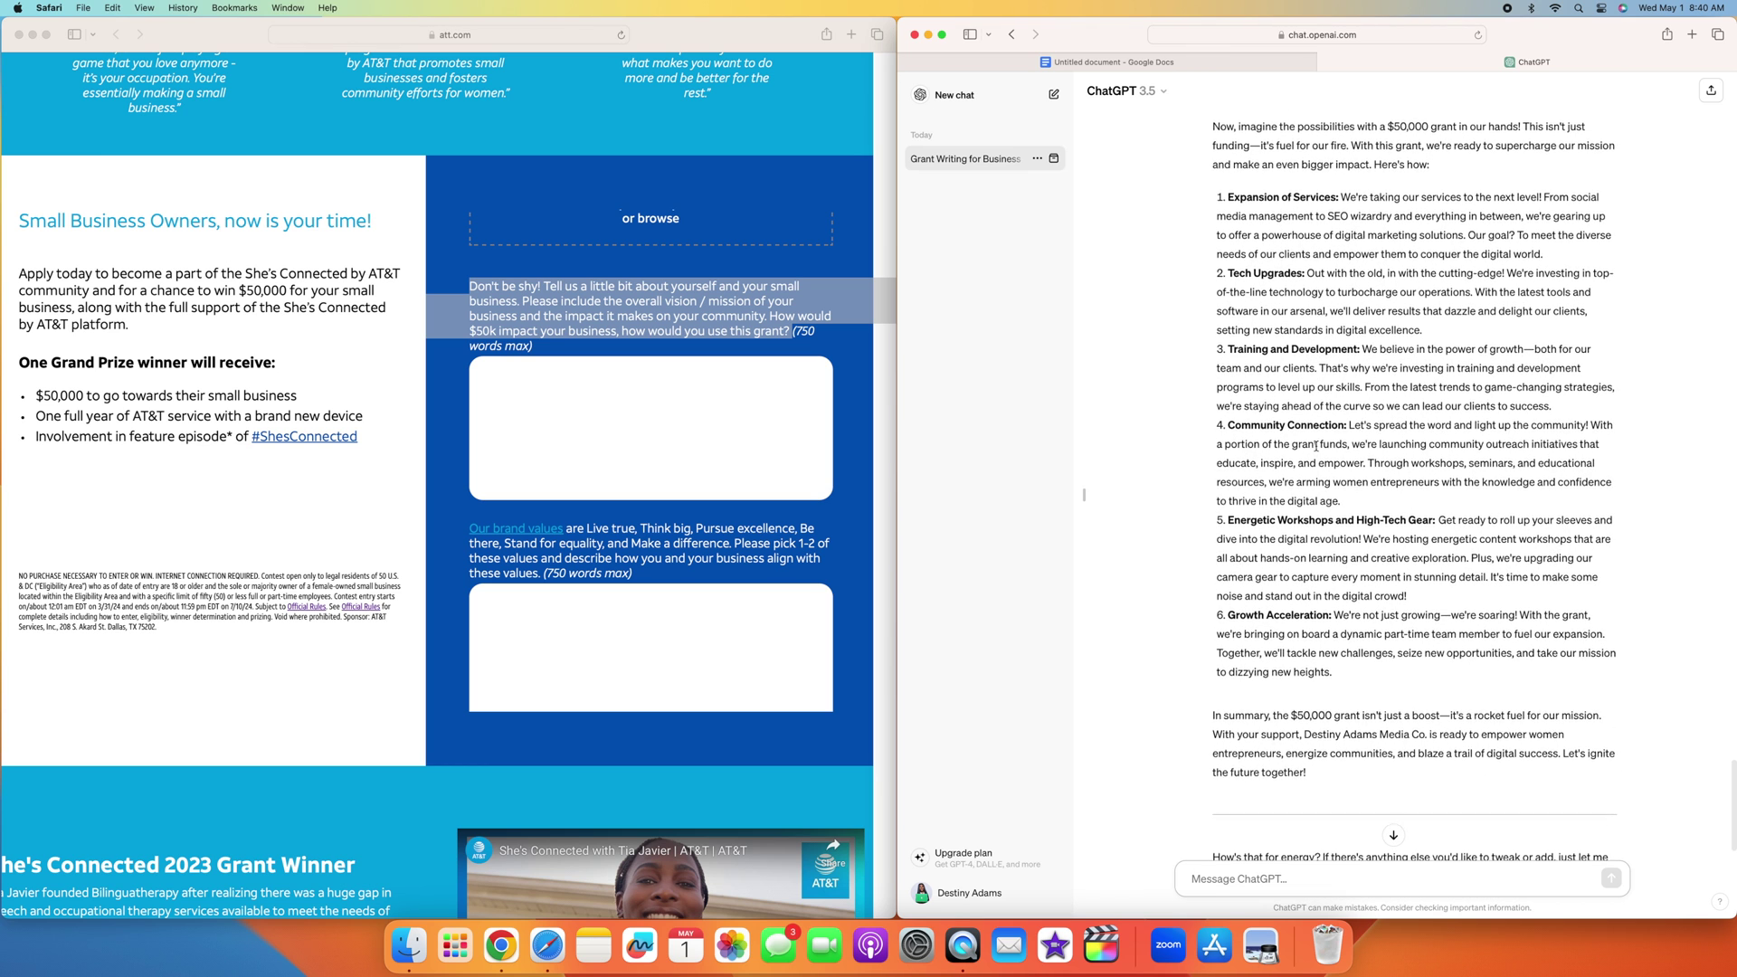
scroll(1316, 446, up, 1)
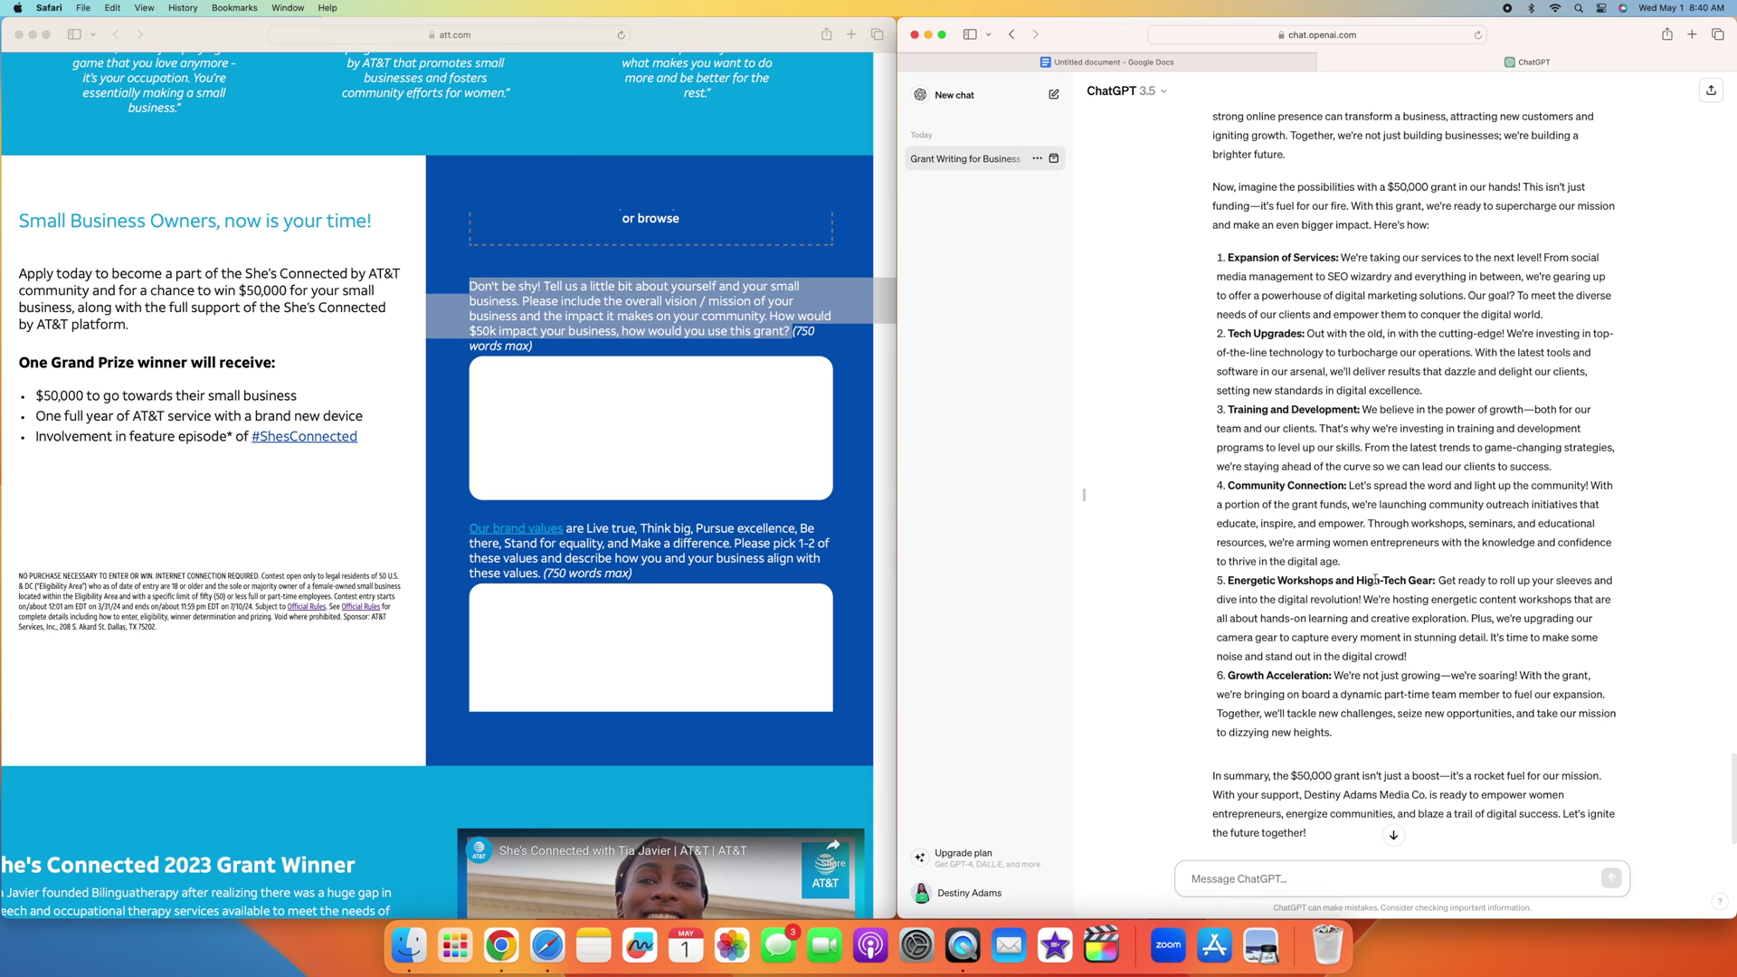
scroll(1345, 690, down, 3)
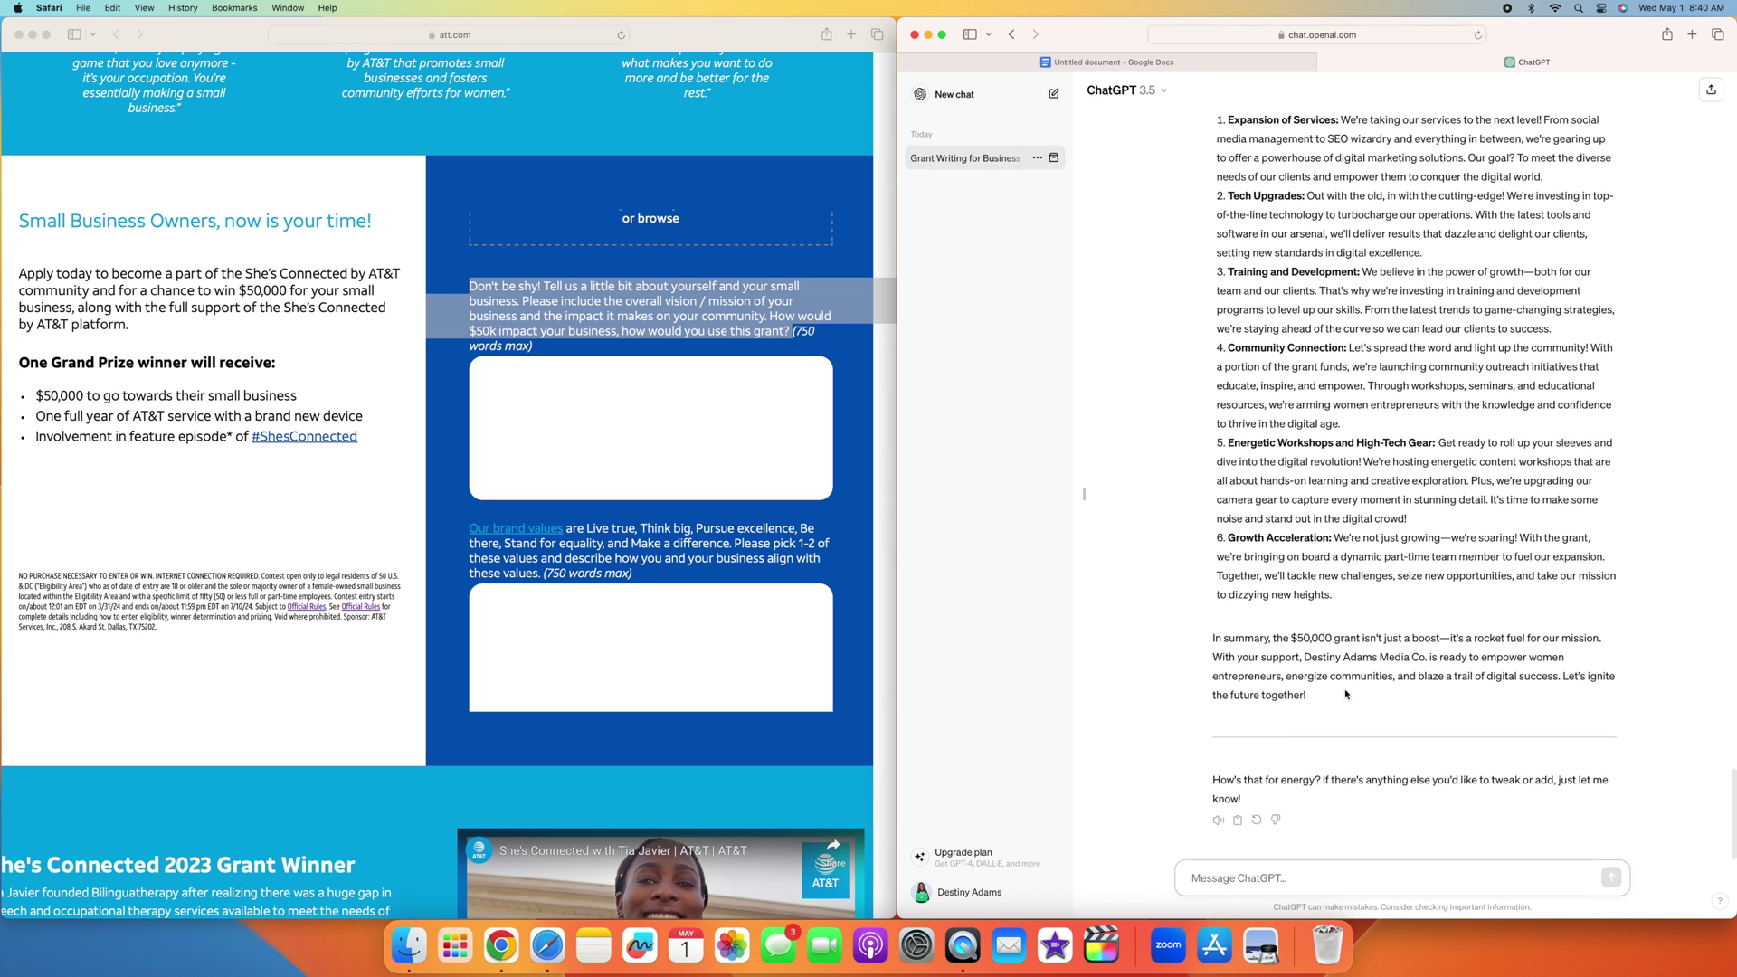
scroll(1345, 694, up, 10)
scroll(1344, 695, up, 2)
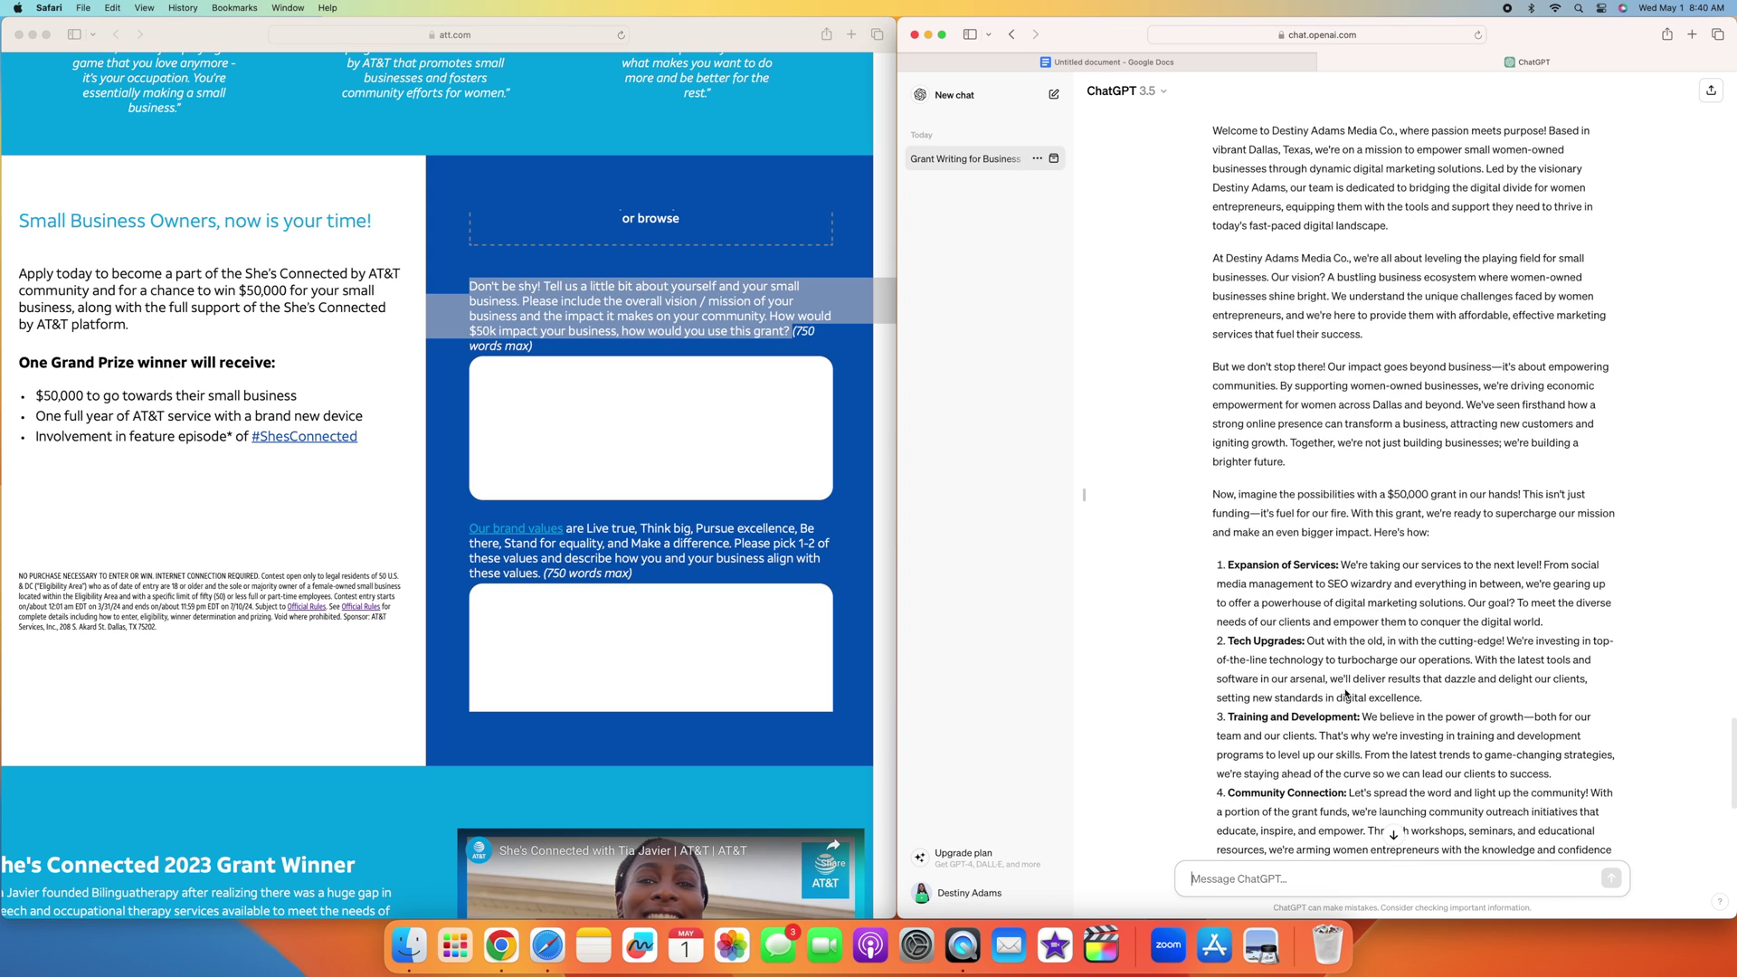
scroll(1345, 693, up, 4)
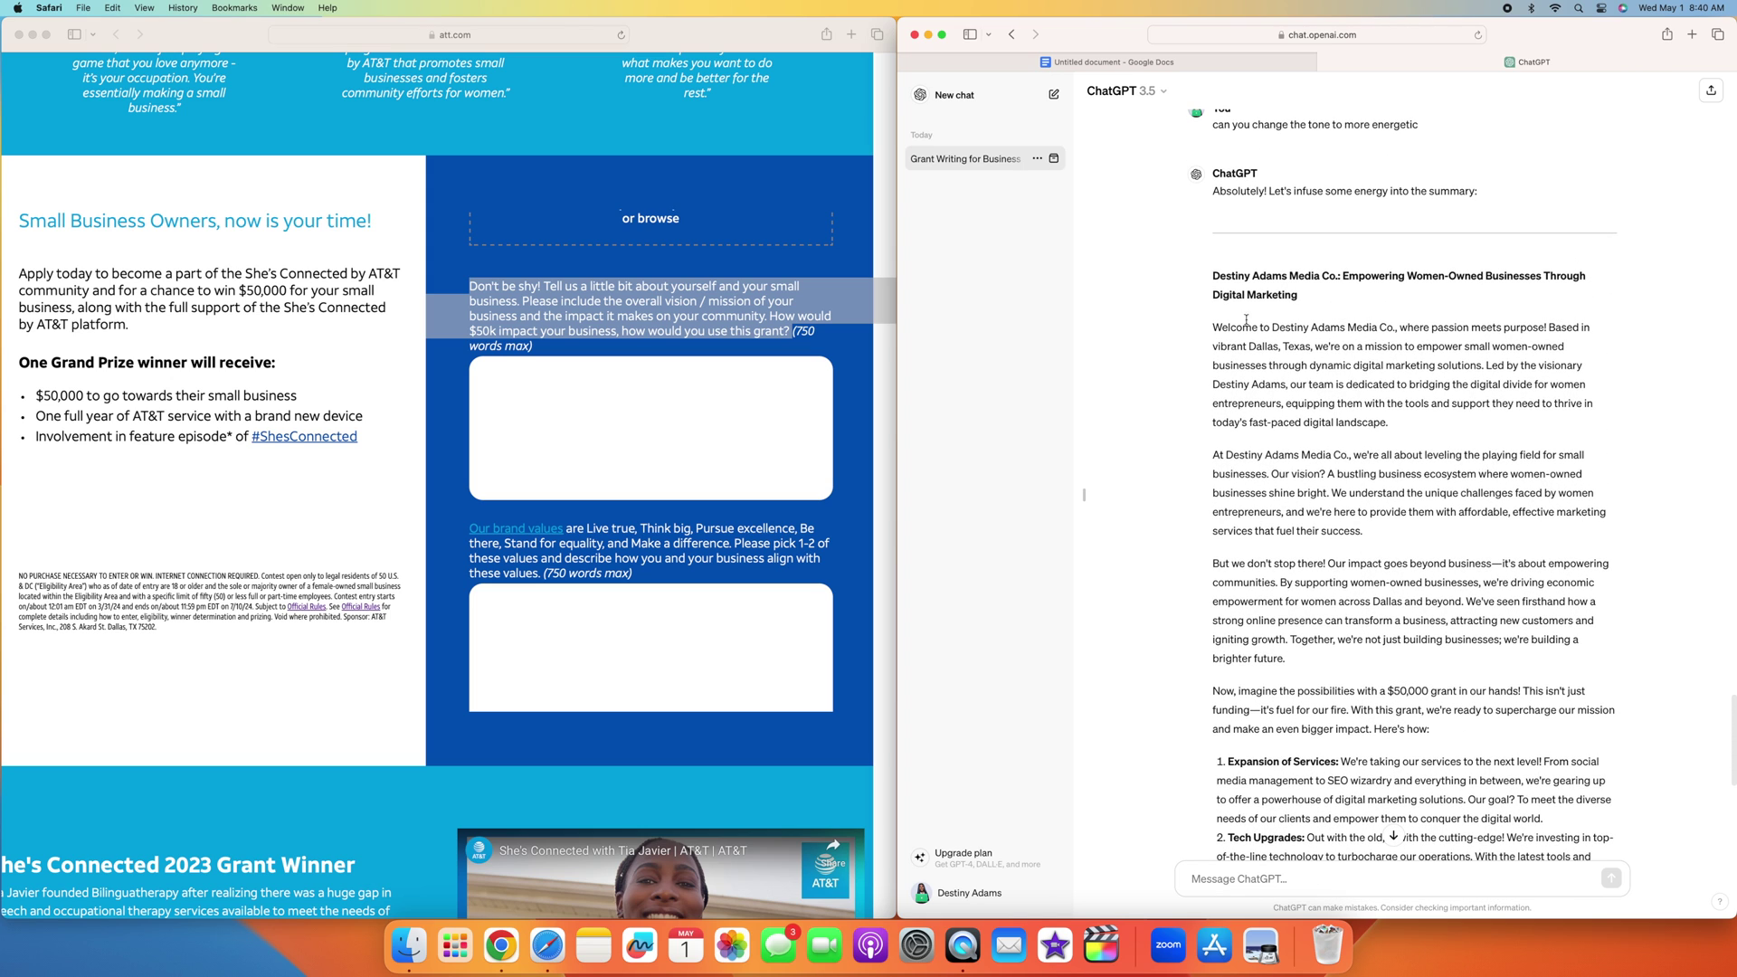
drag(1213, 327, 1384, 715)
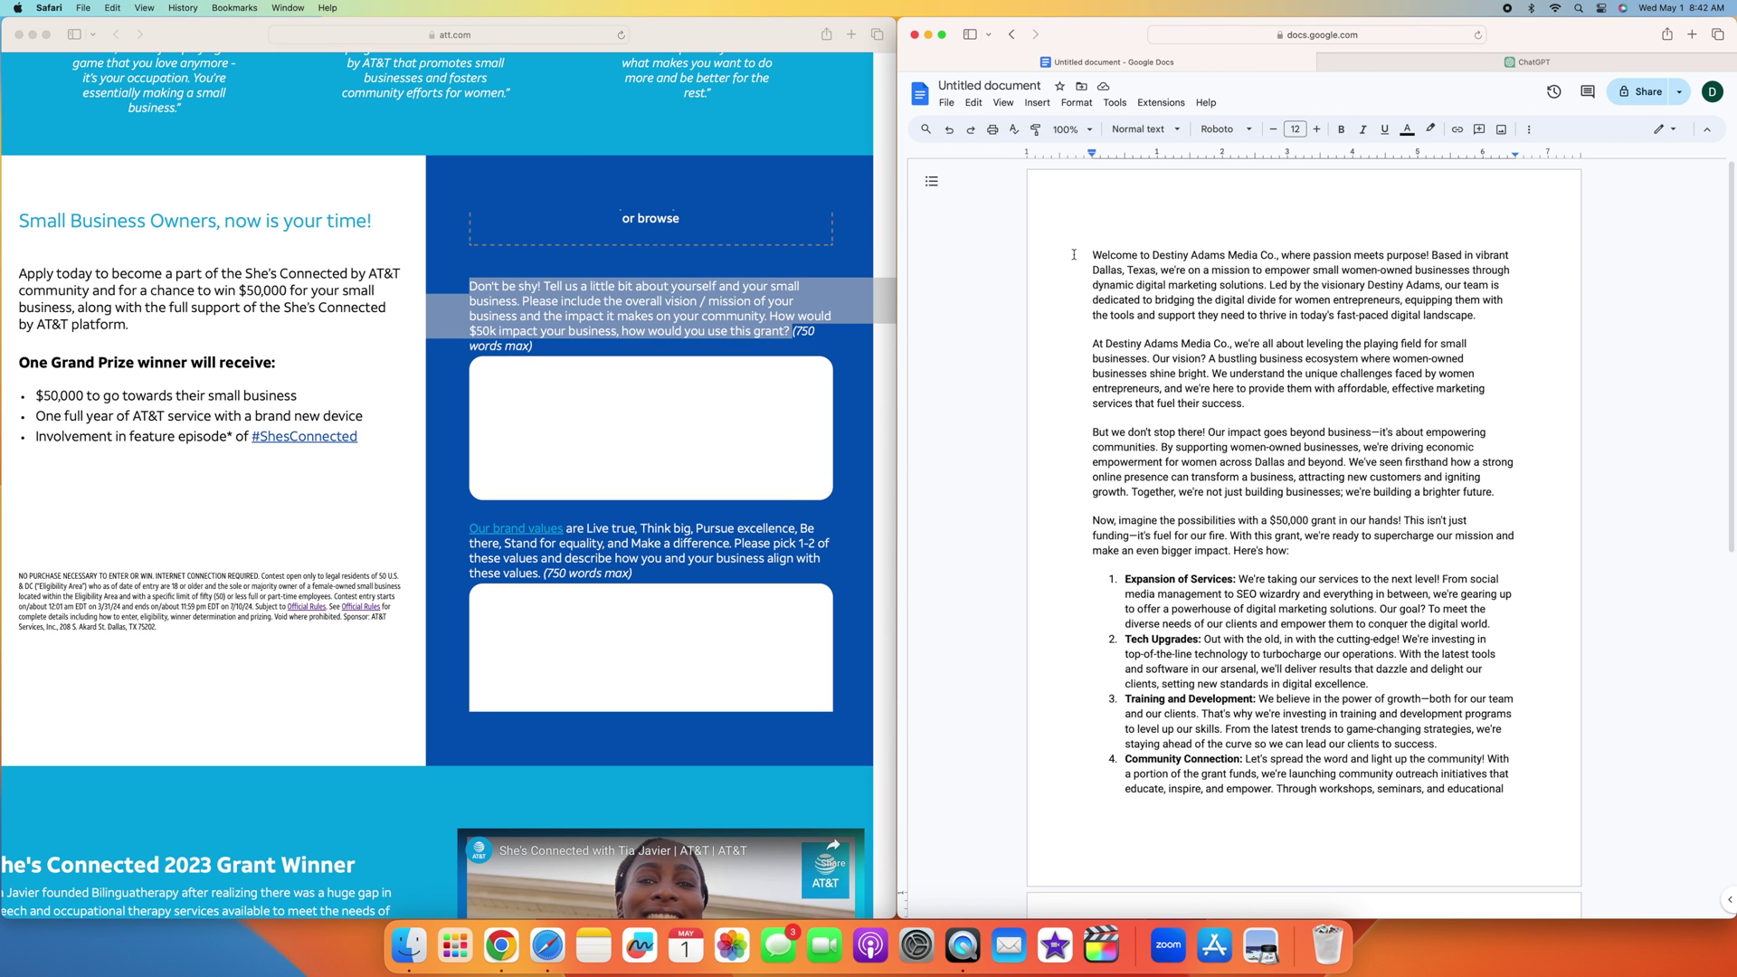
drag(1074, 256, 1270, 789)
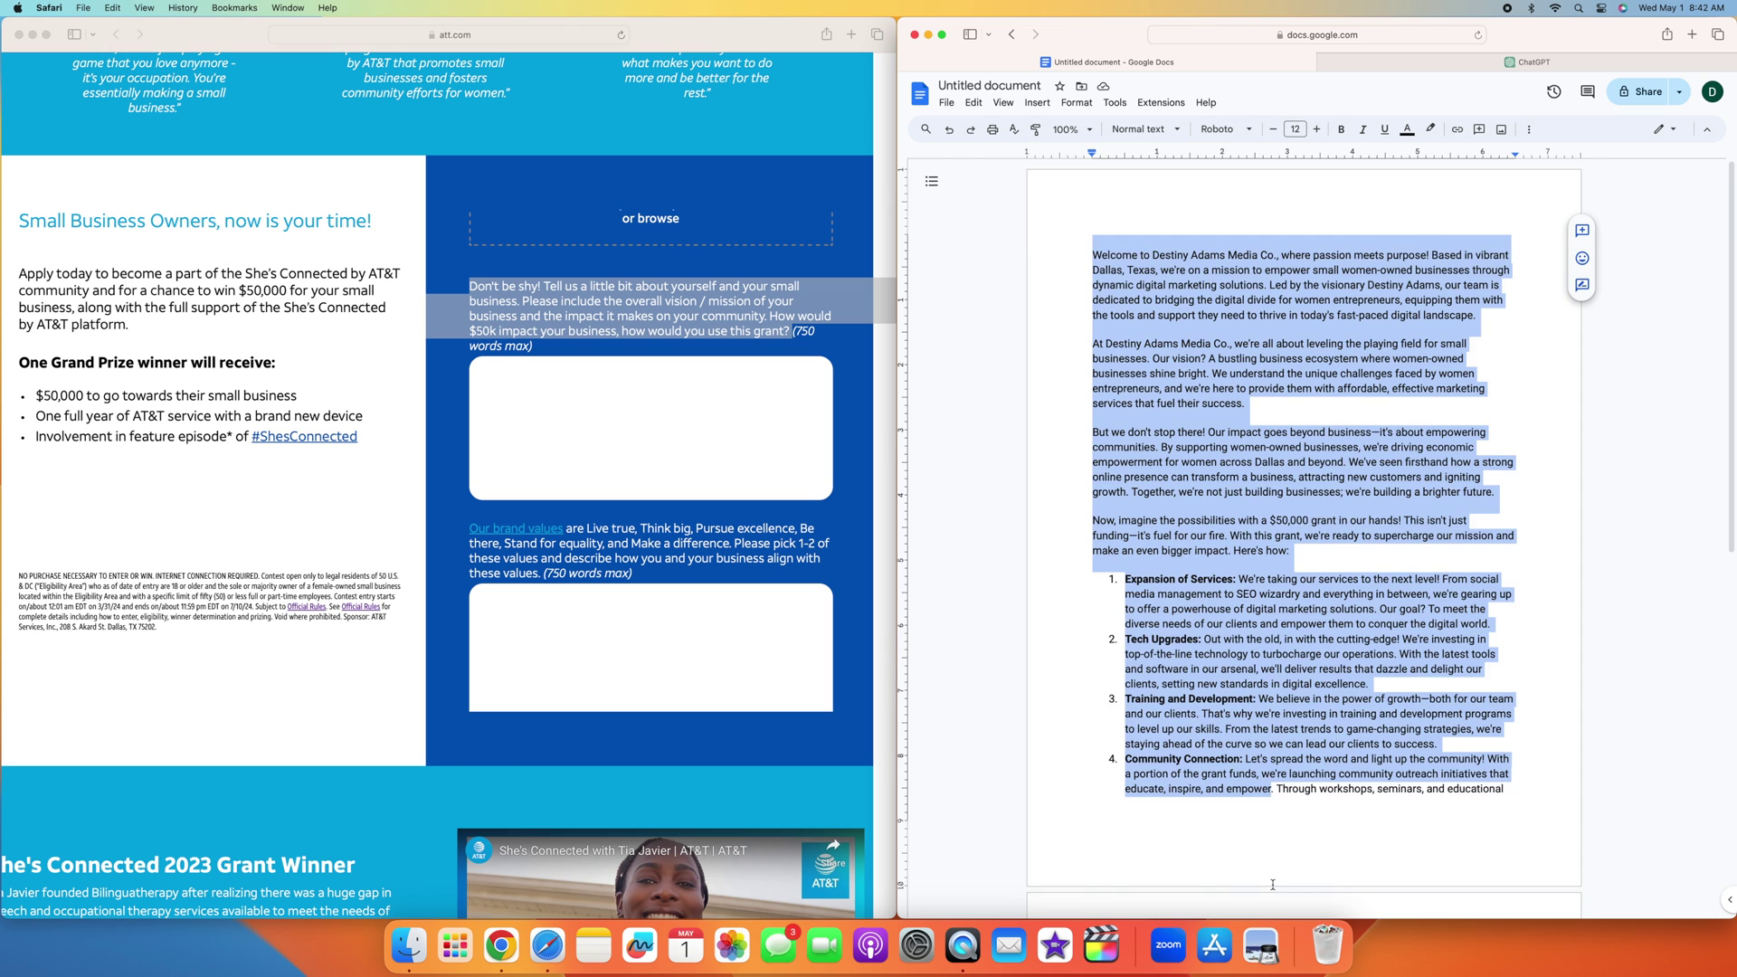
drag(1271, 884, 1272, 915)
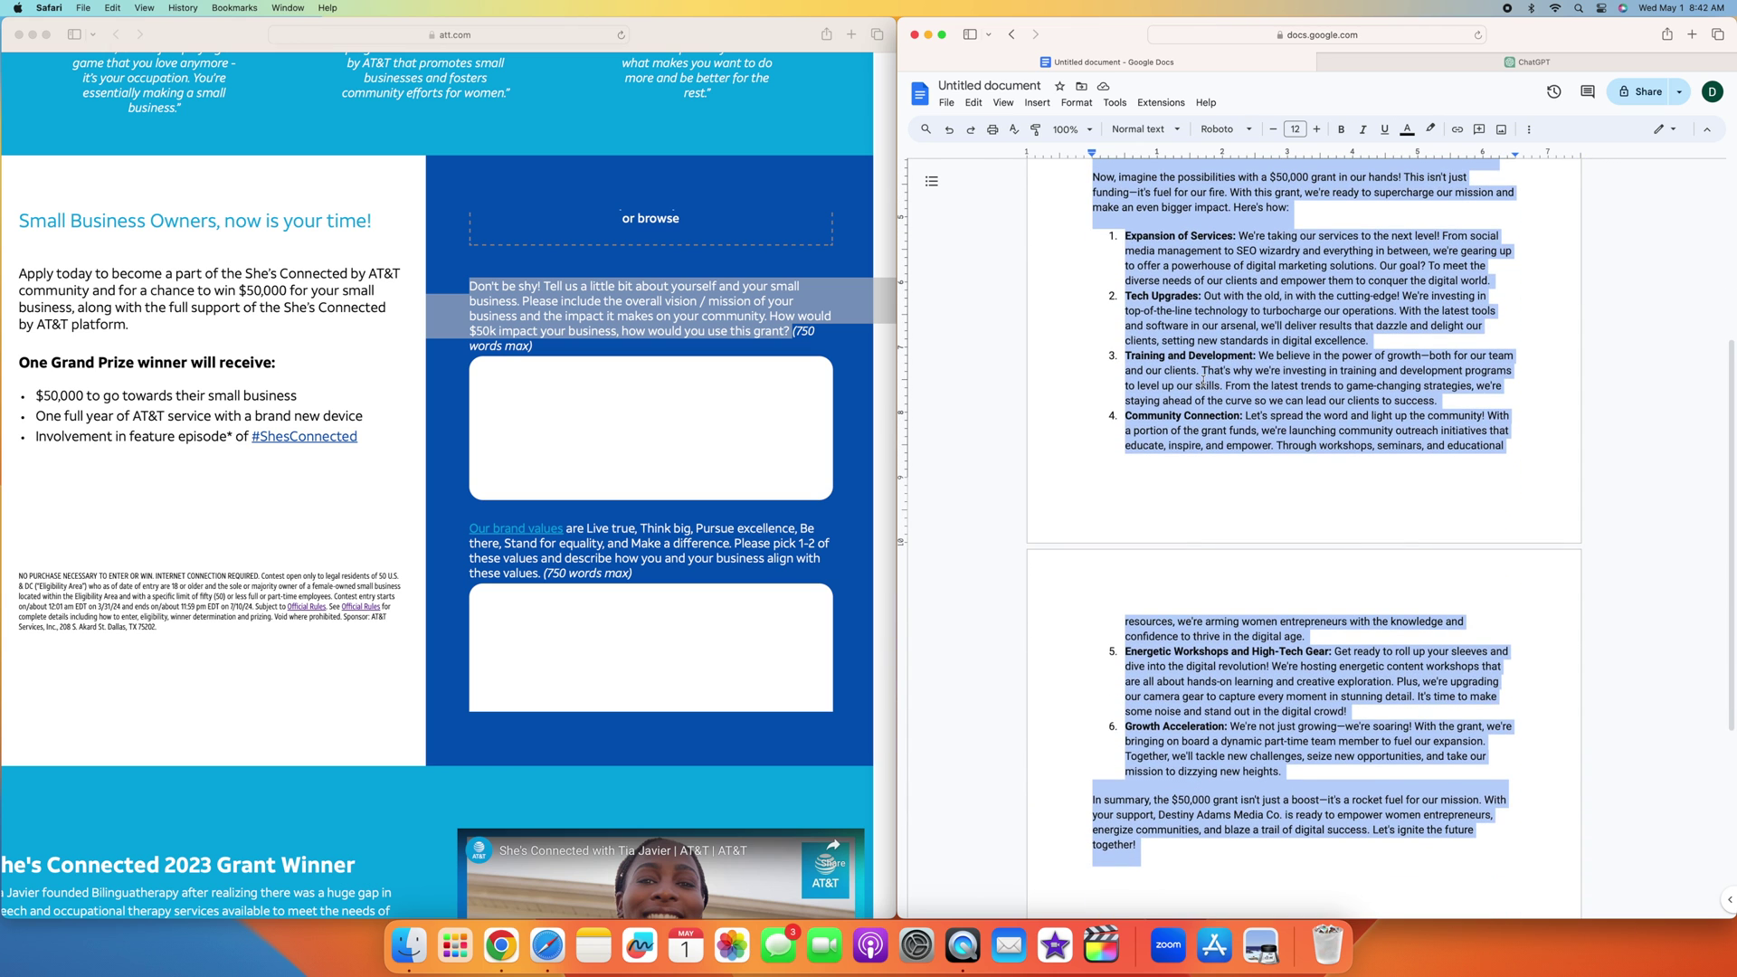
click(1114, 102)
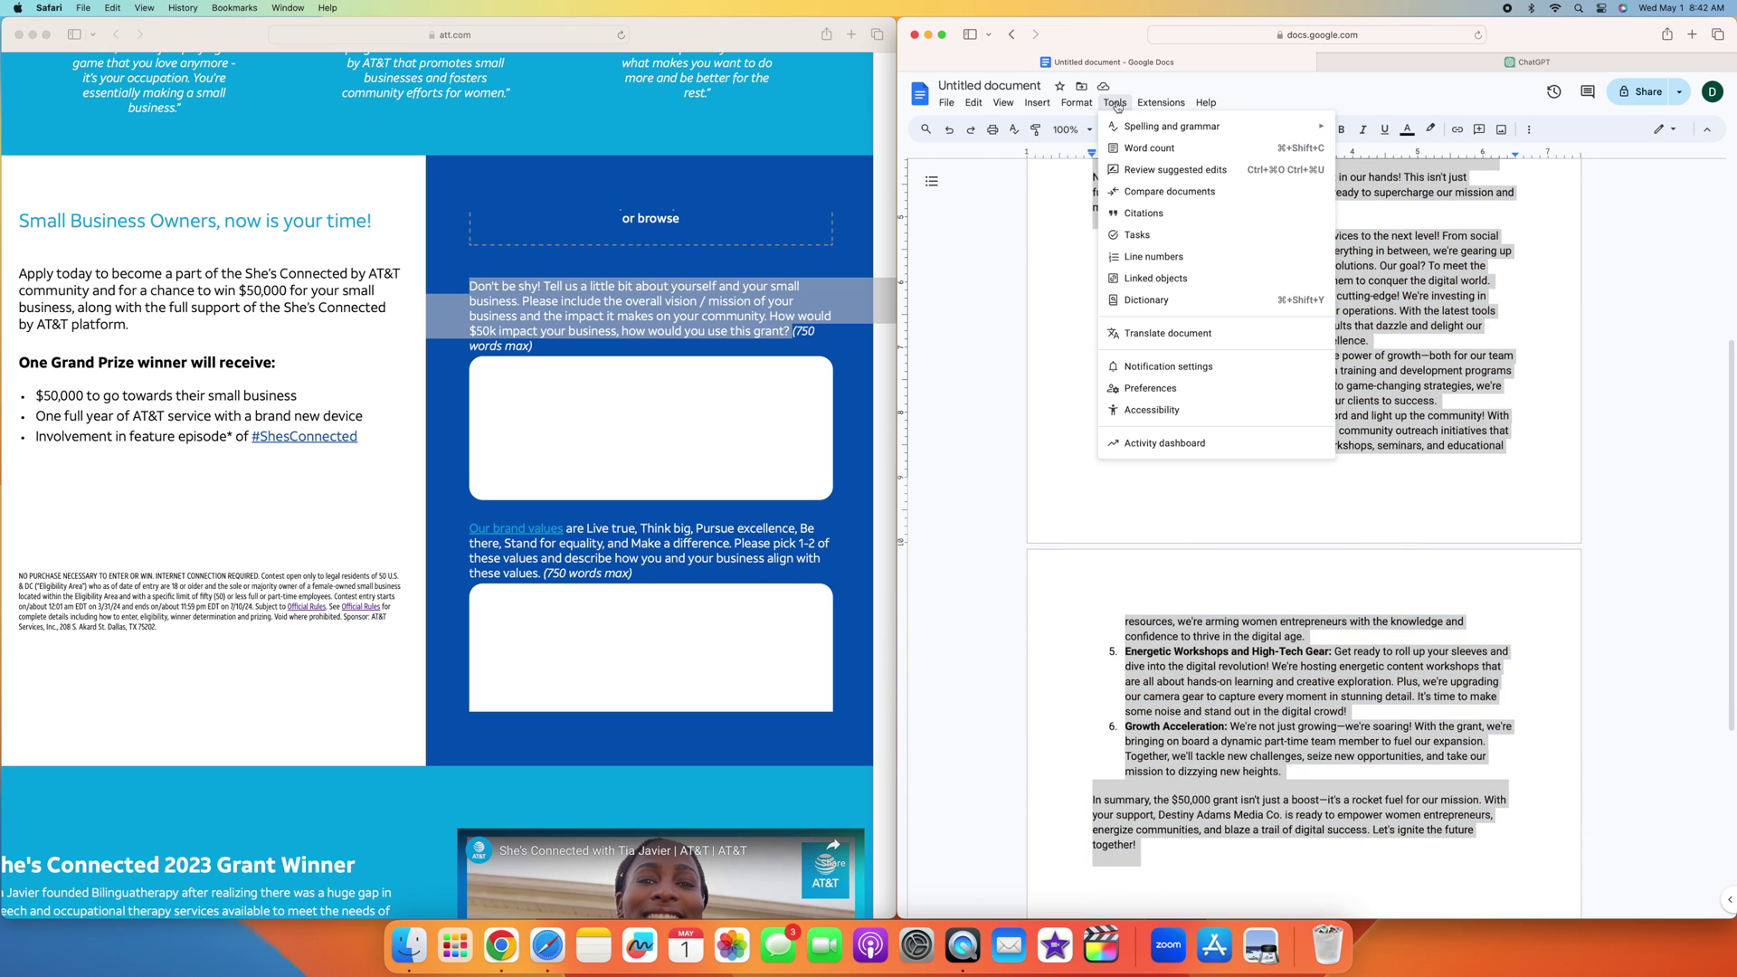
click(1155, 148)
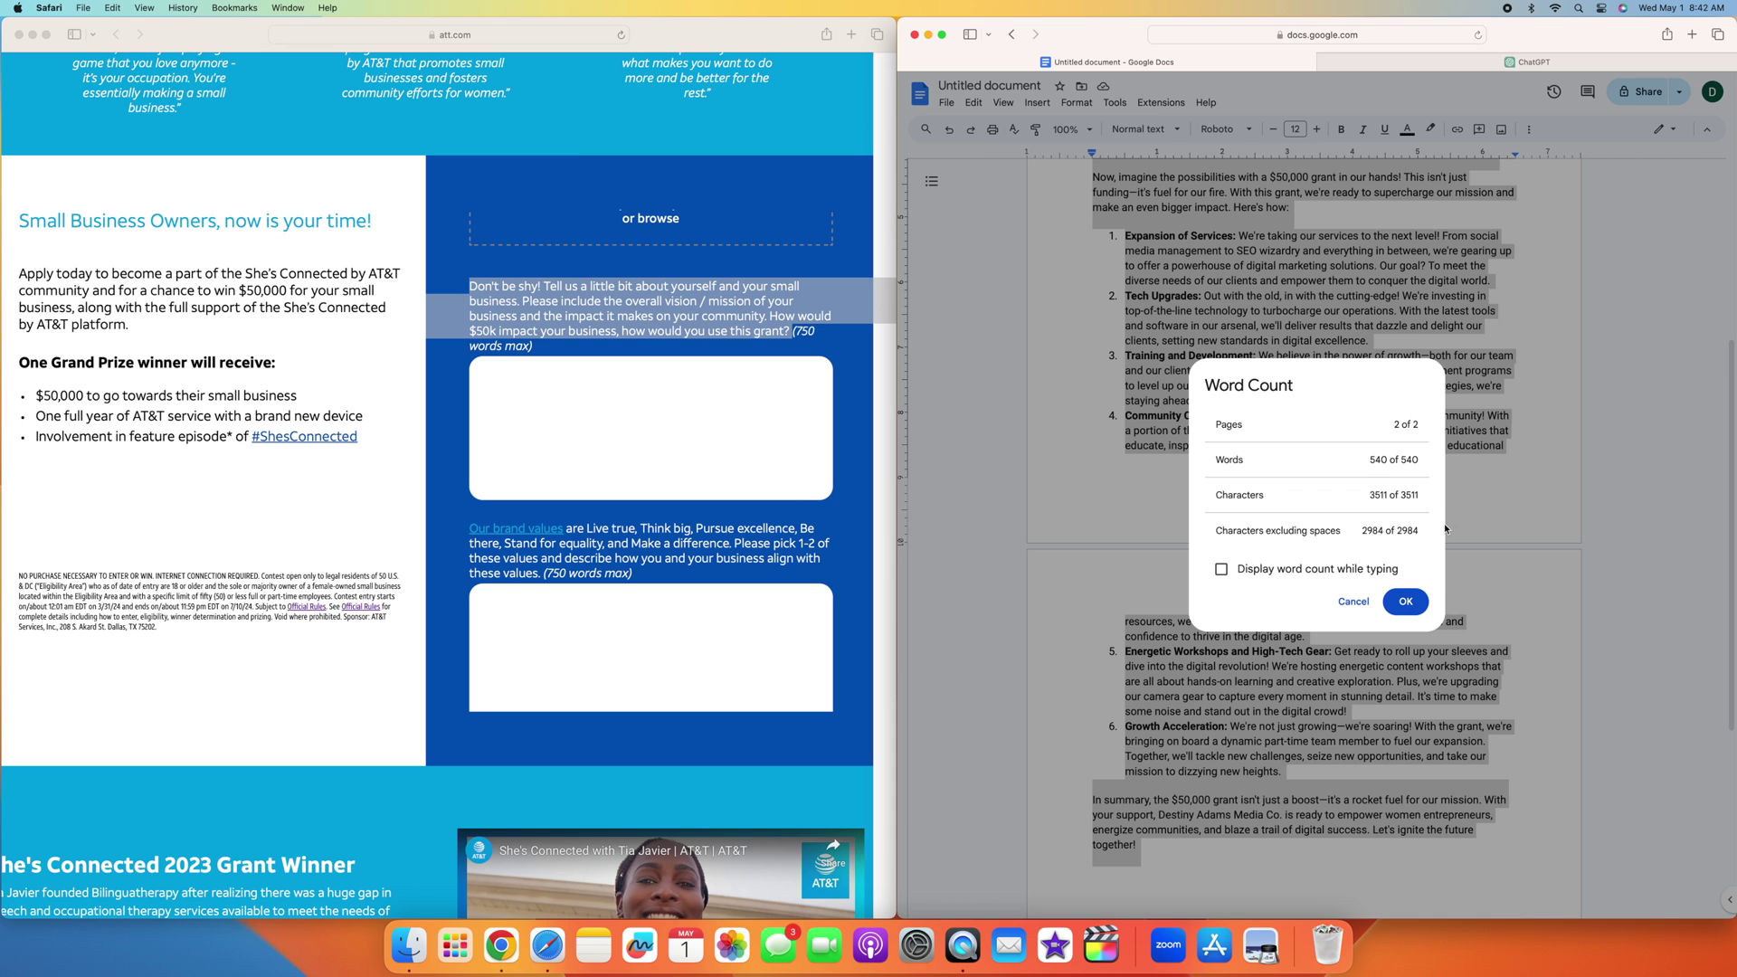
click(1402, 601)
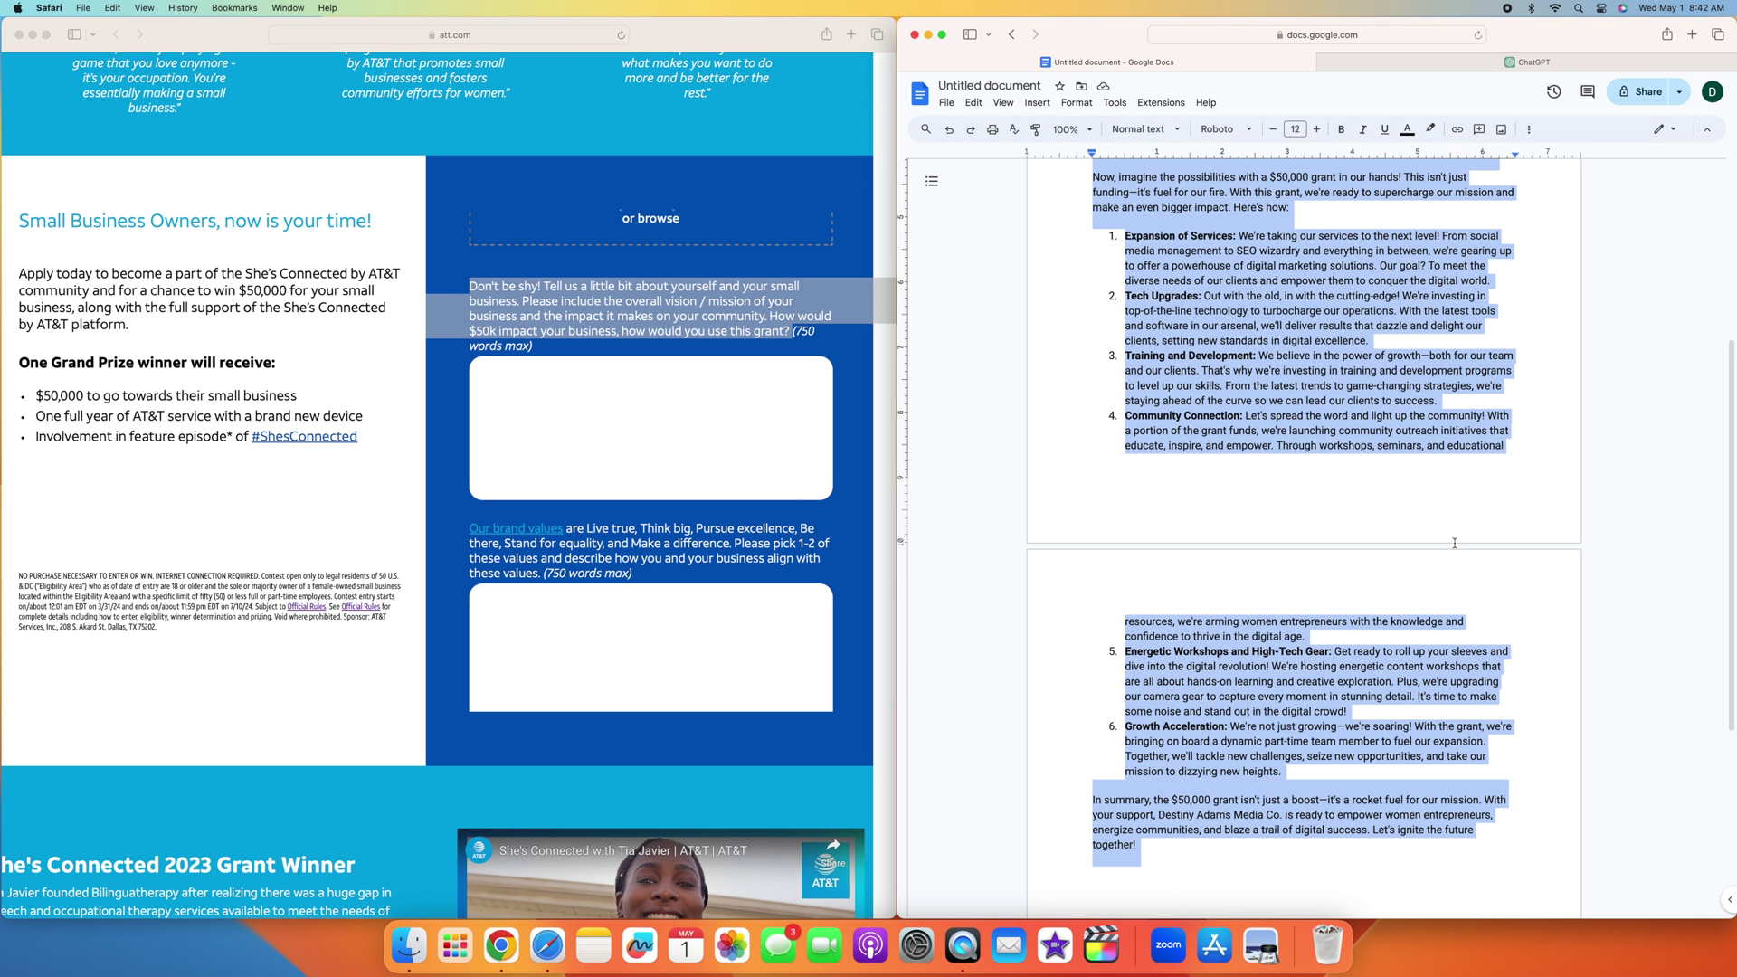
scroll(1454, 543, up, 5)
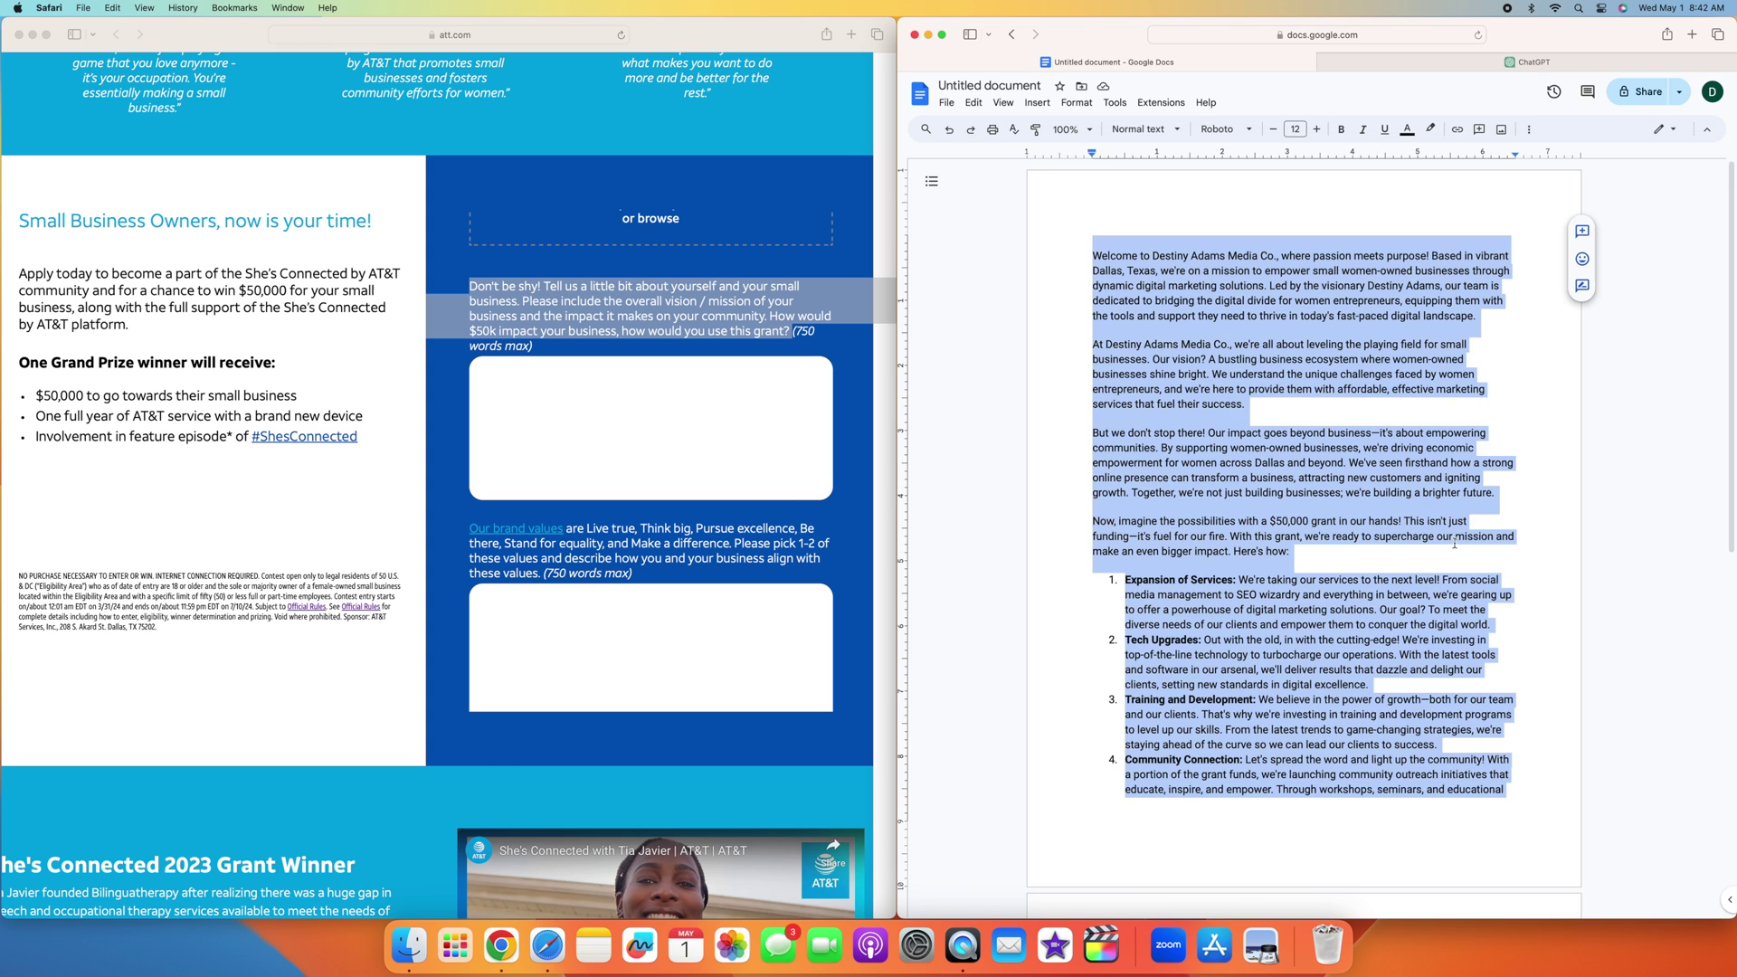
scroll(1454, 544, down, 2)
click(1281, 418)
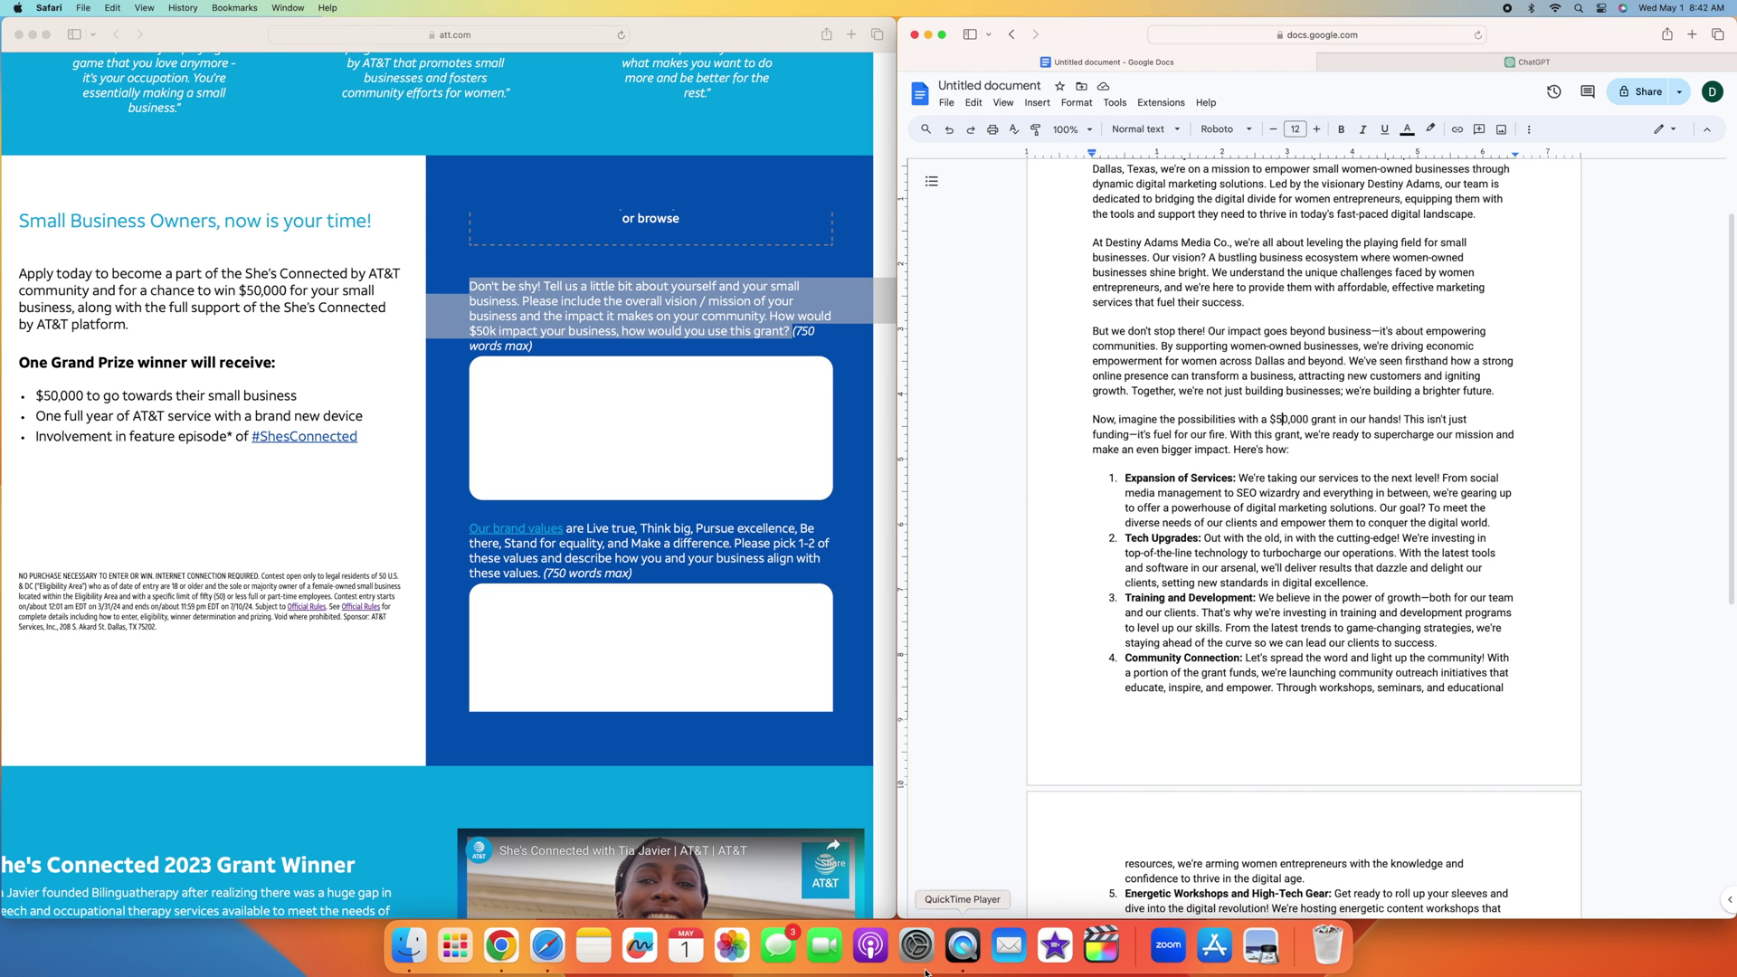
Step: Ask ChatGPT to add 150 more words to the energetic grant essay
key(ctrl+Tab)
text(can )
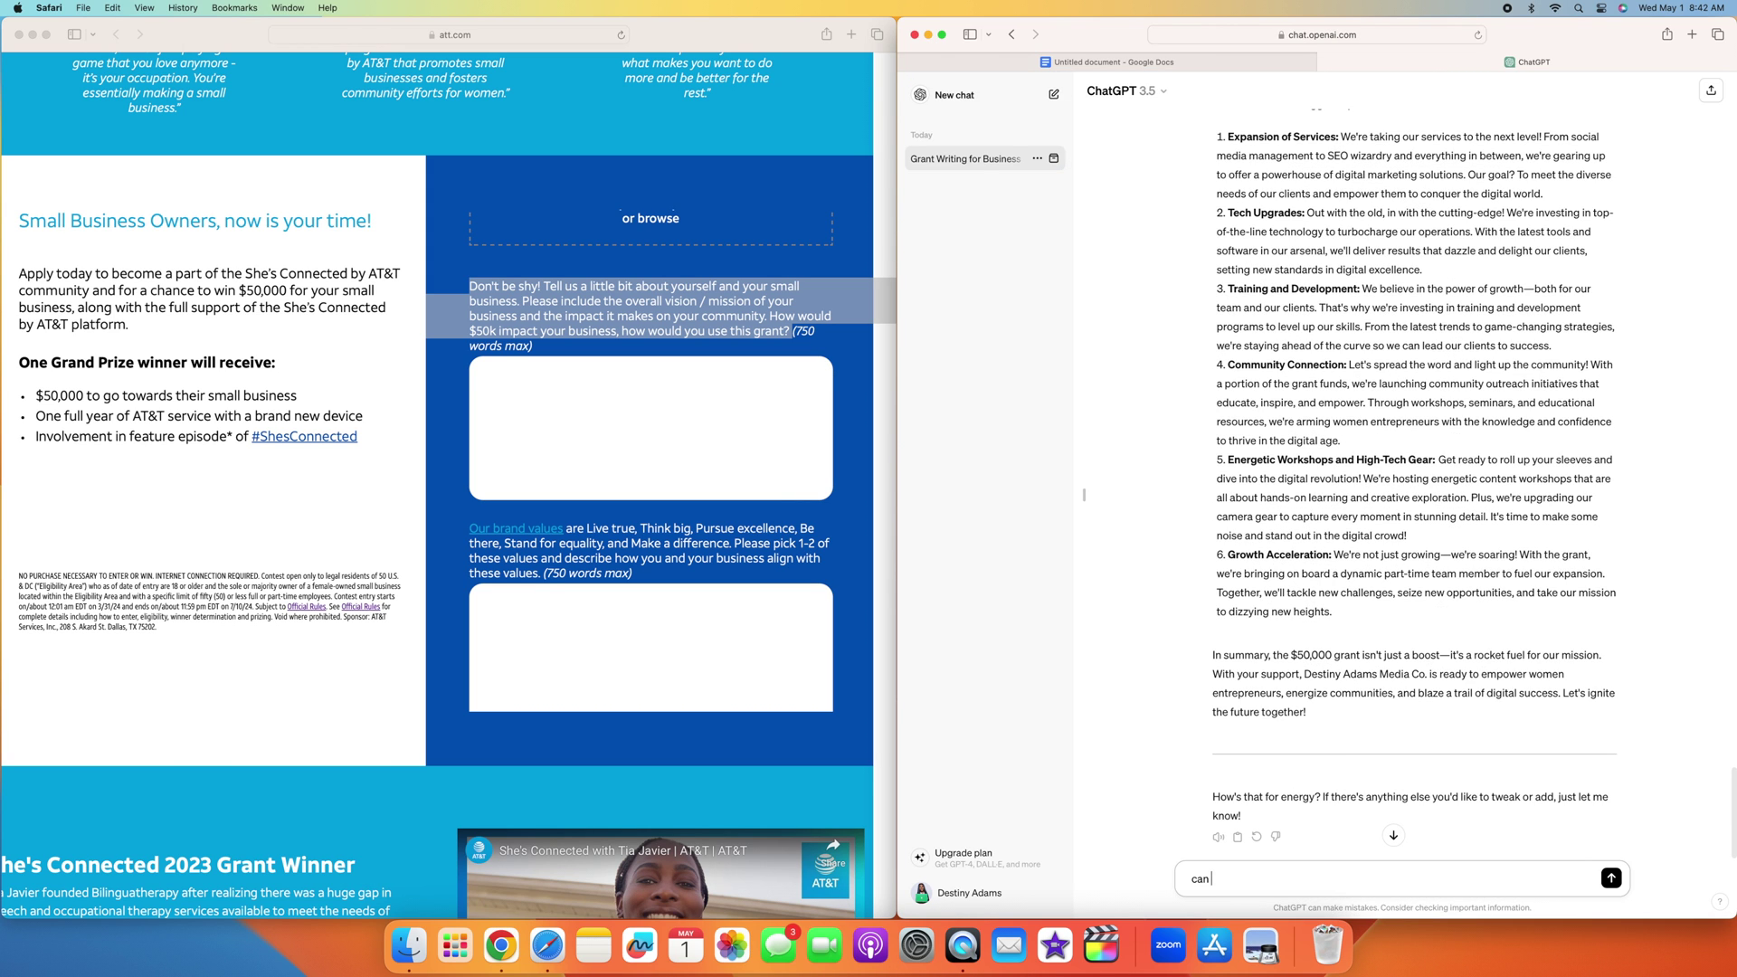
text(you add 150 more words)
key(Return)
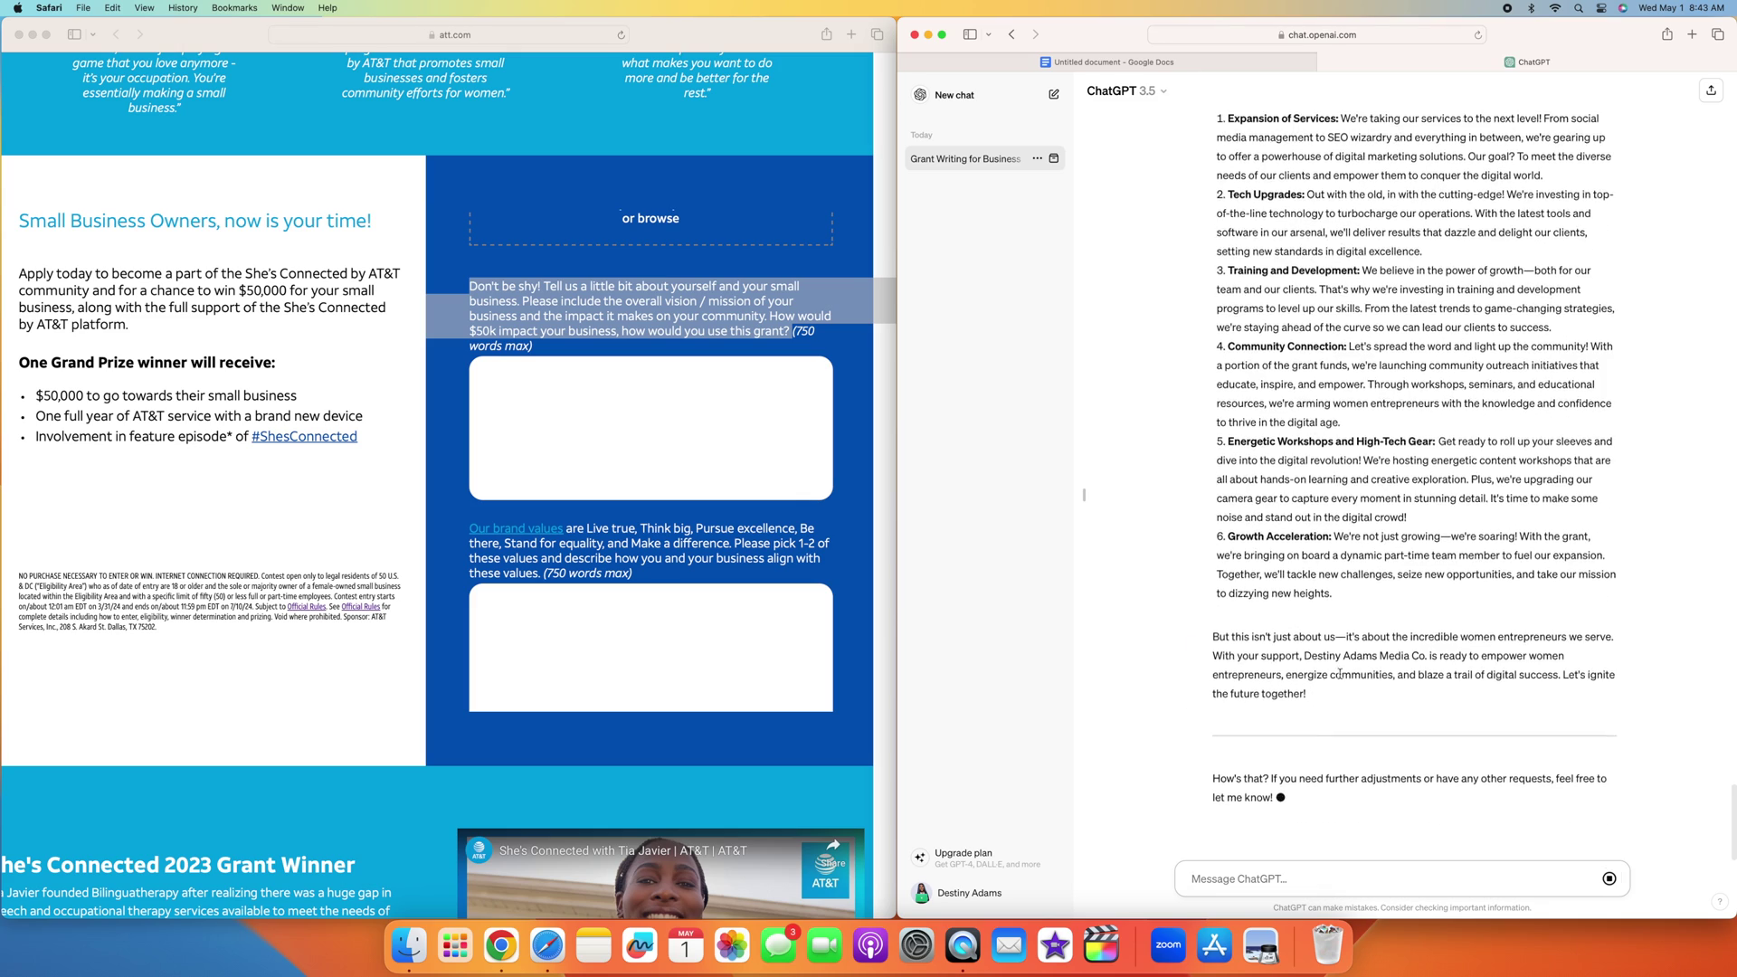
scroll(1463, 378, down, 5)
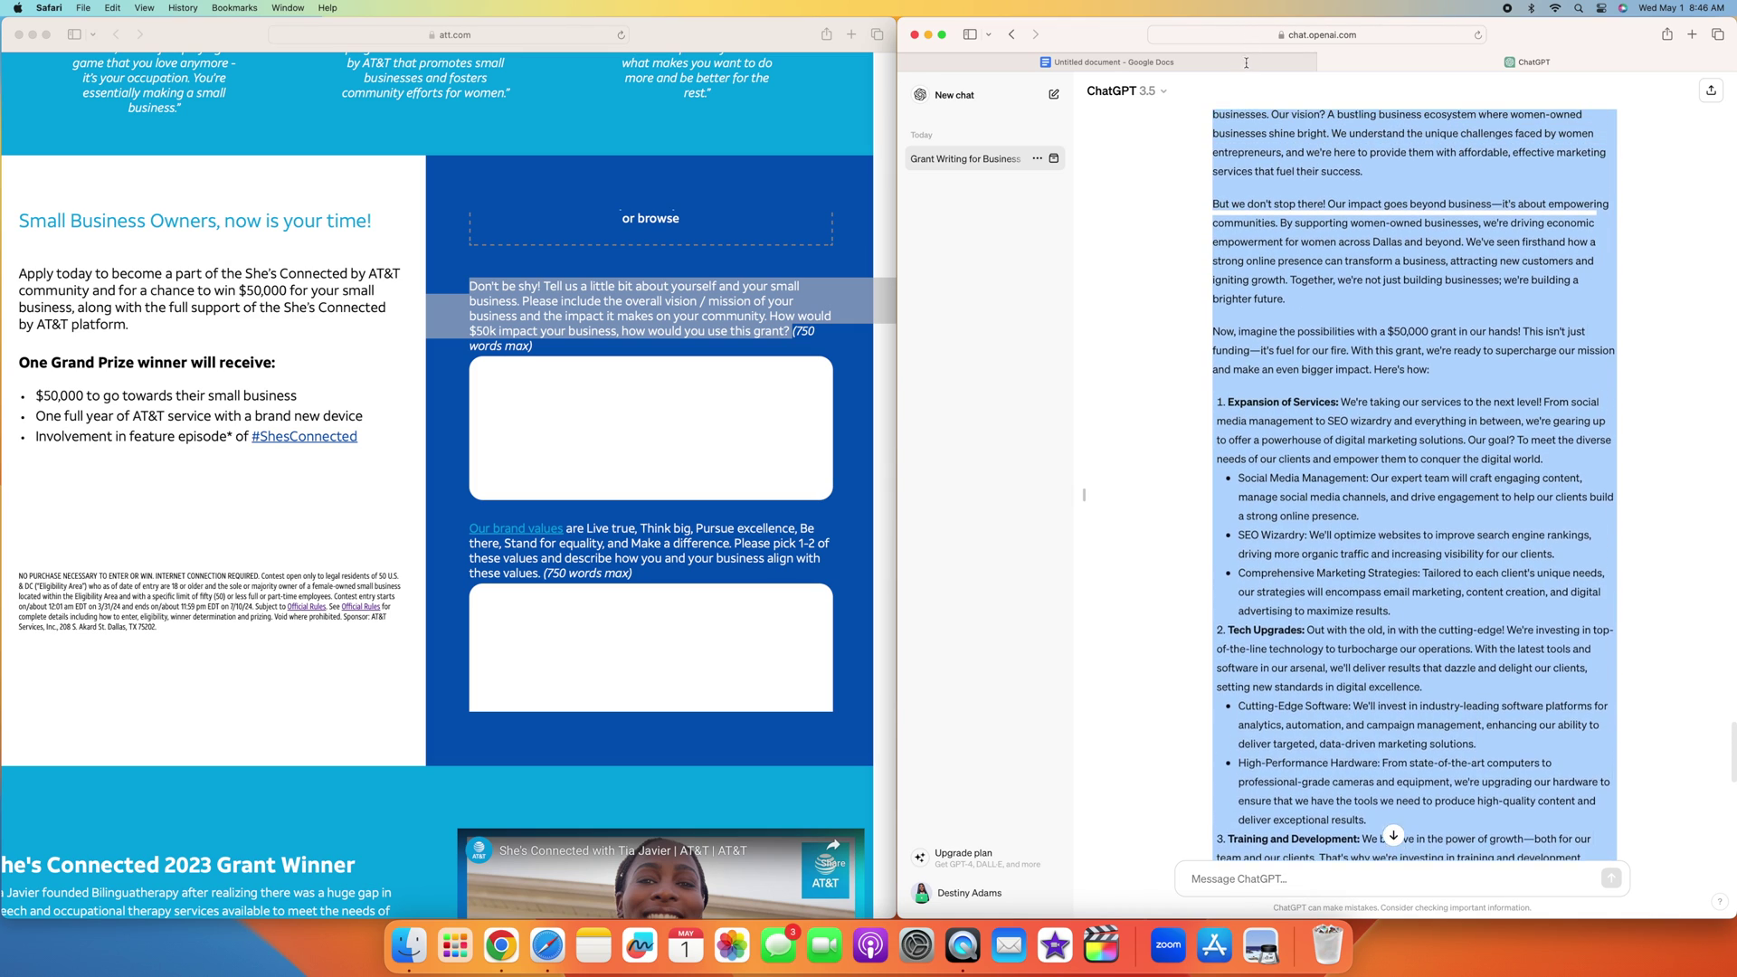
Step: Select the expanded essay from 'Welcome' through 'Let's ignite the future together!'
drag(1246, 61, 1237, 126)
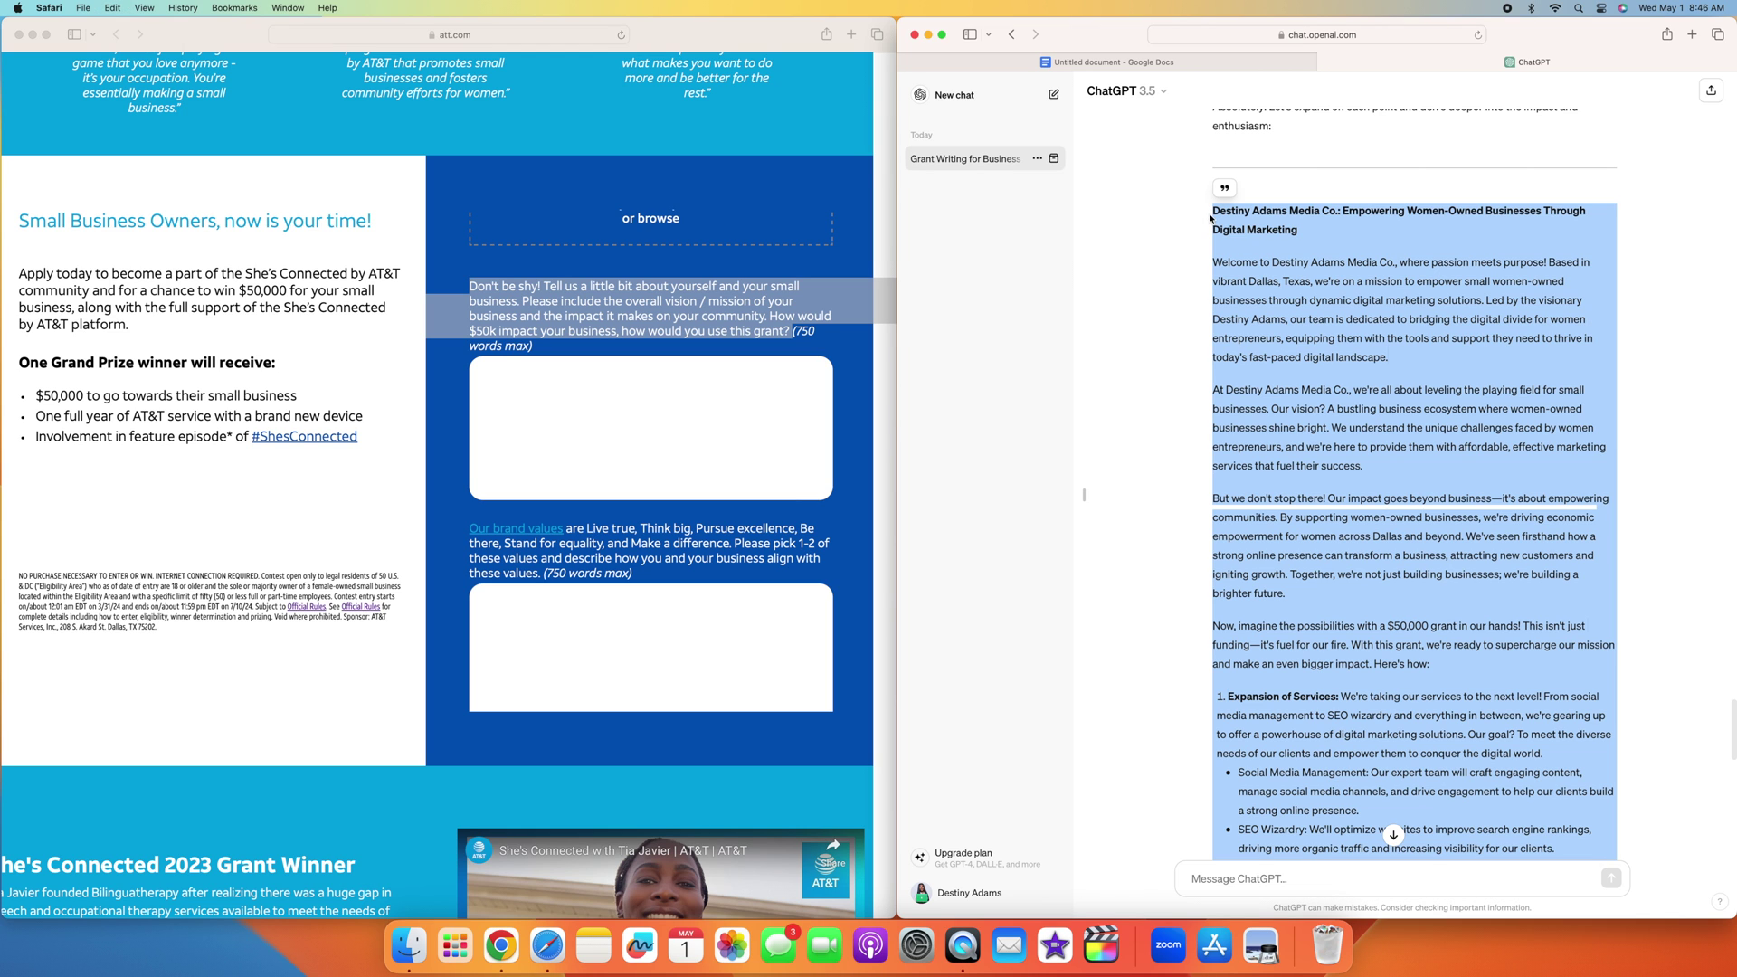
key(super+space)
click(1332, 200)
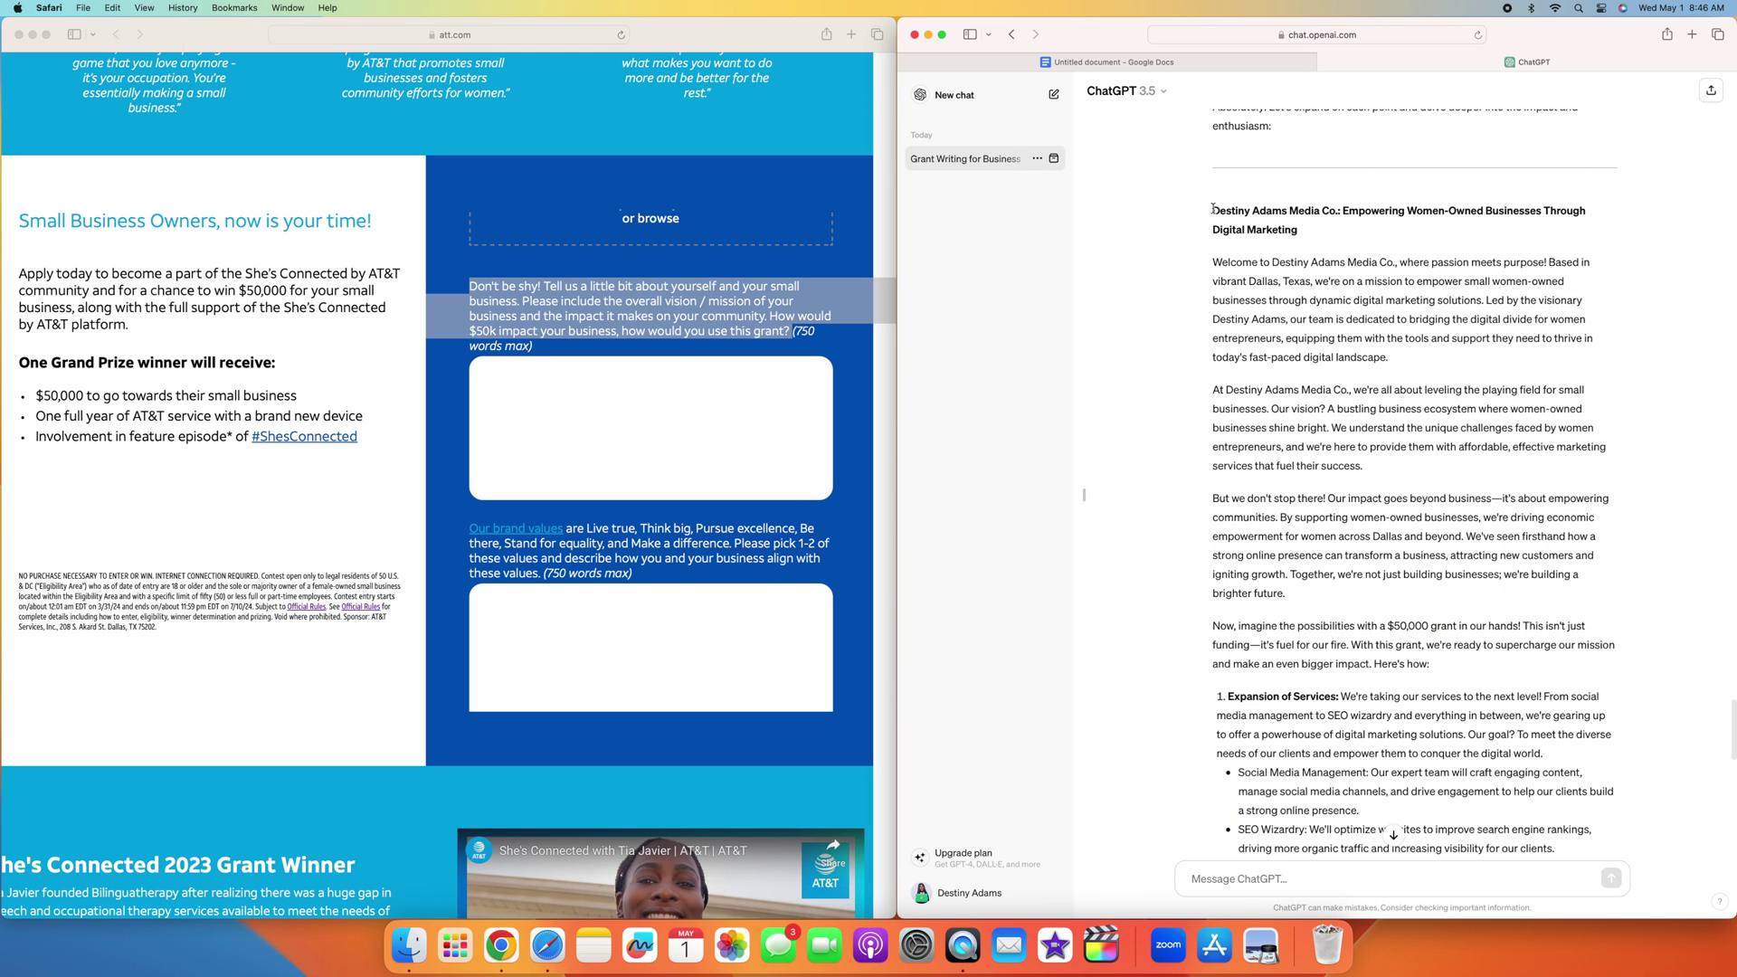
drag(1212, 261, 1318, 701)
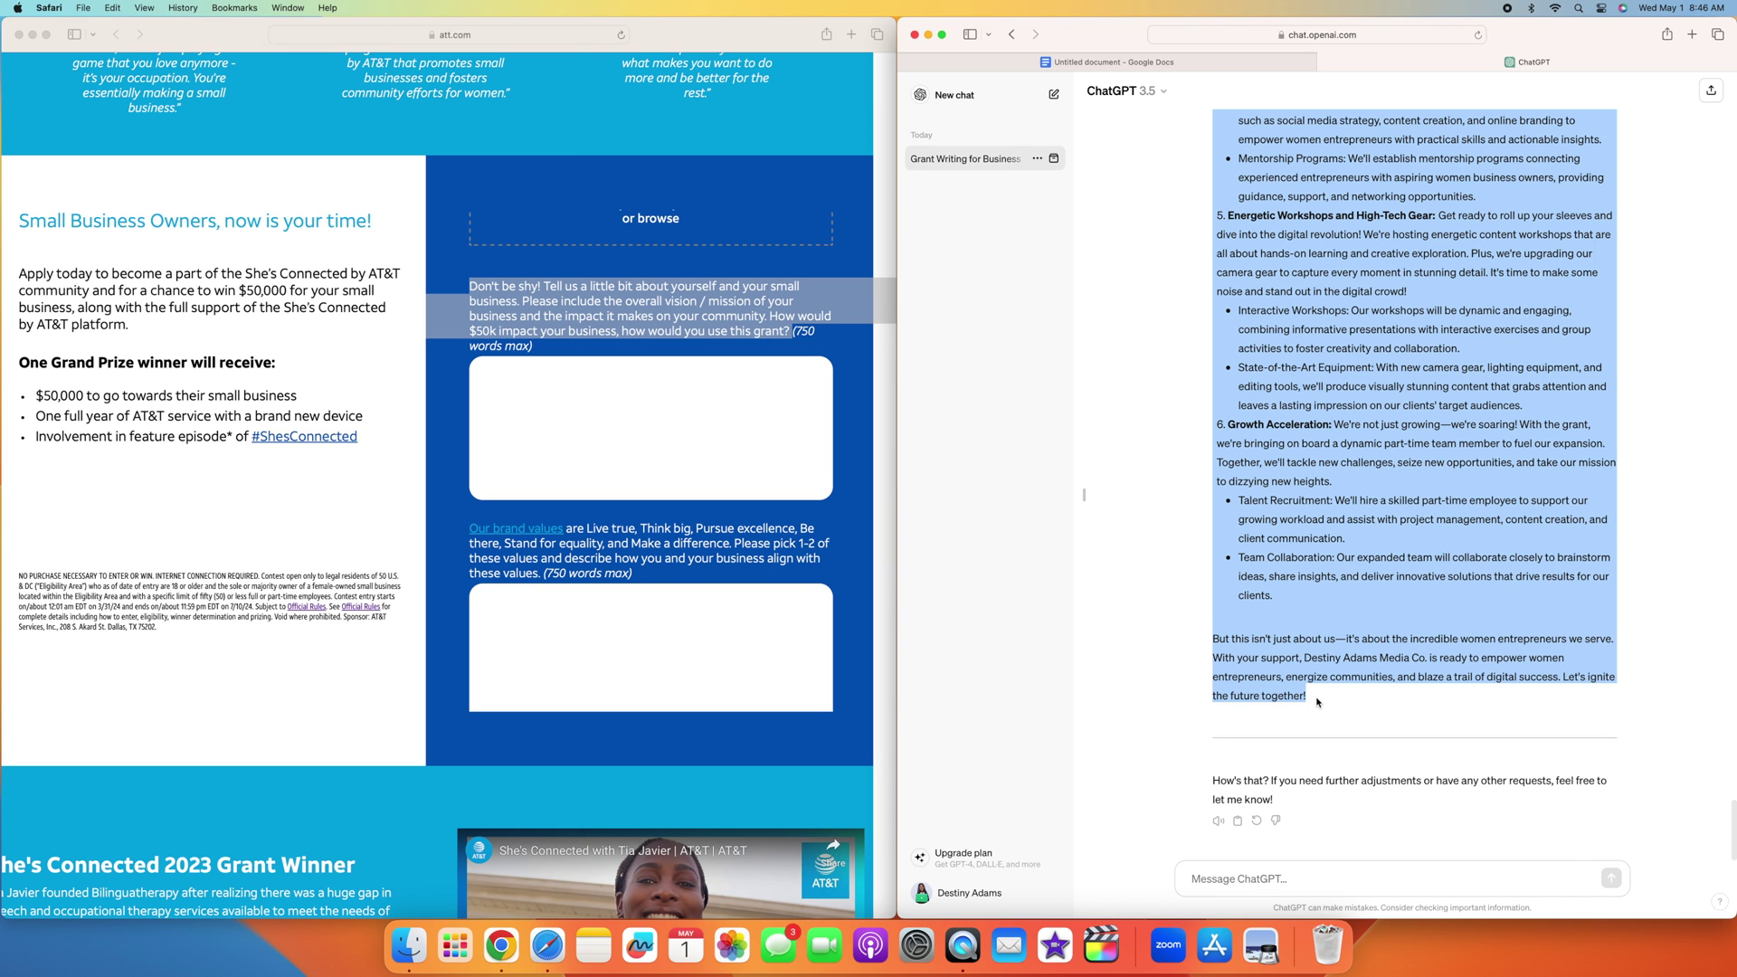
Step: Paste the pitch into the blank Google Doc and check its word count of 864
click(1175, 62)
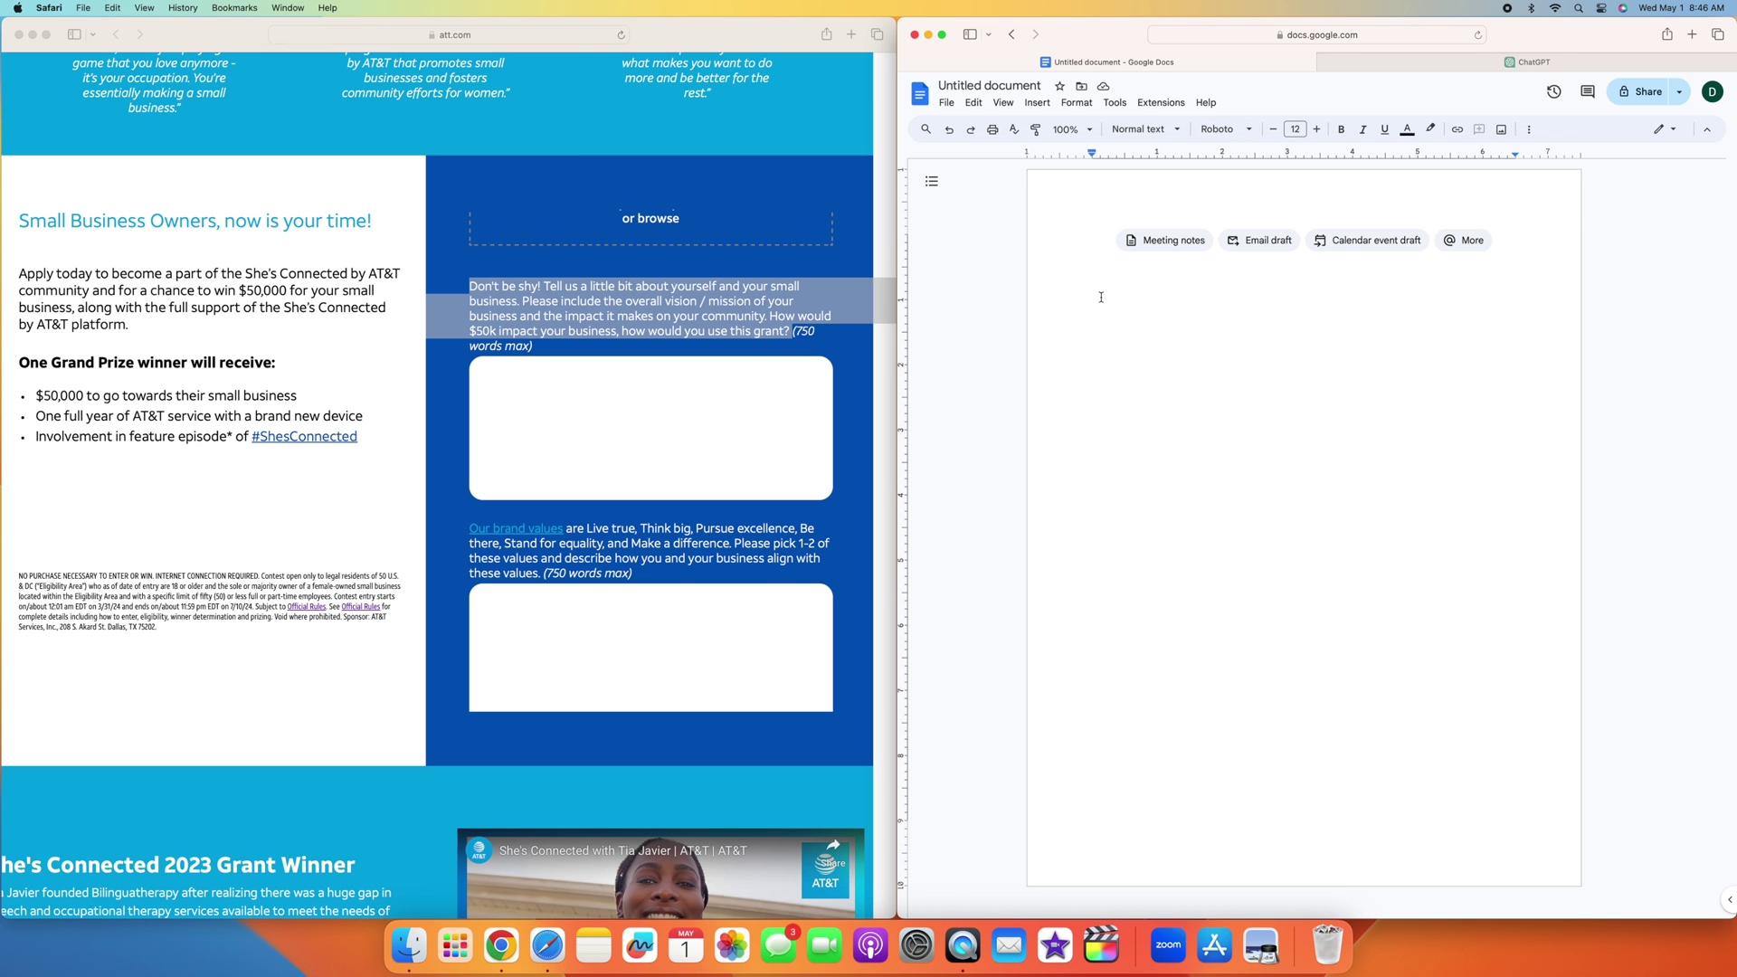
key(super+v)
click(1115, 102)
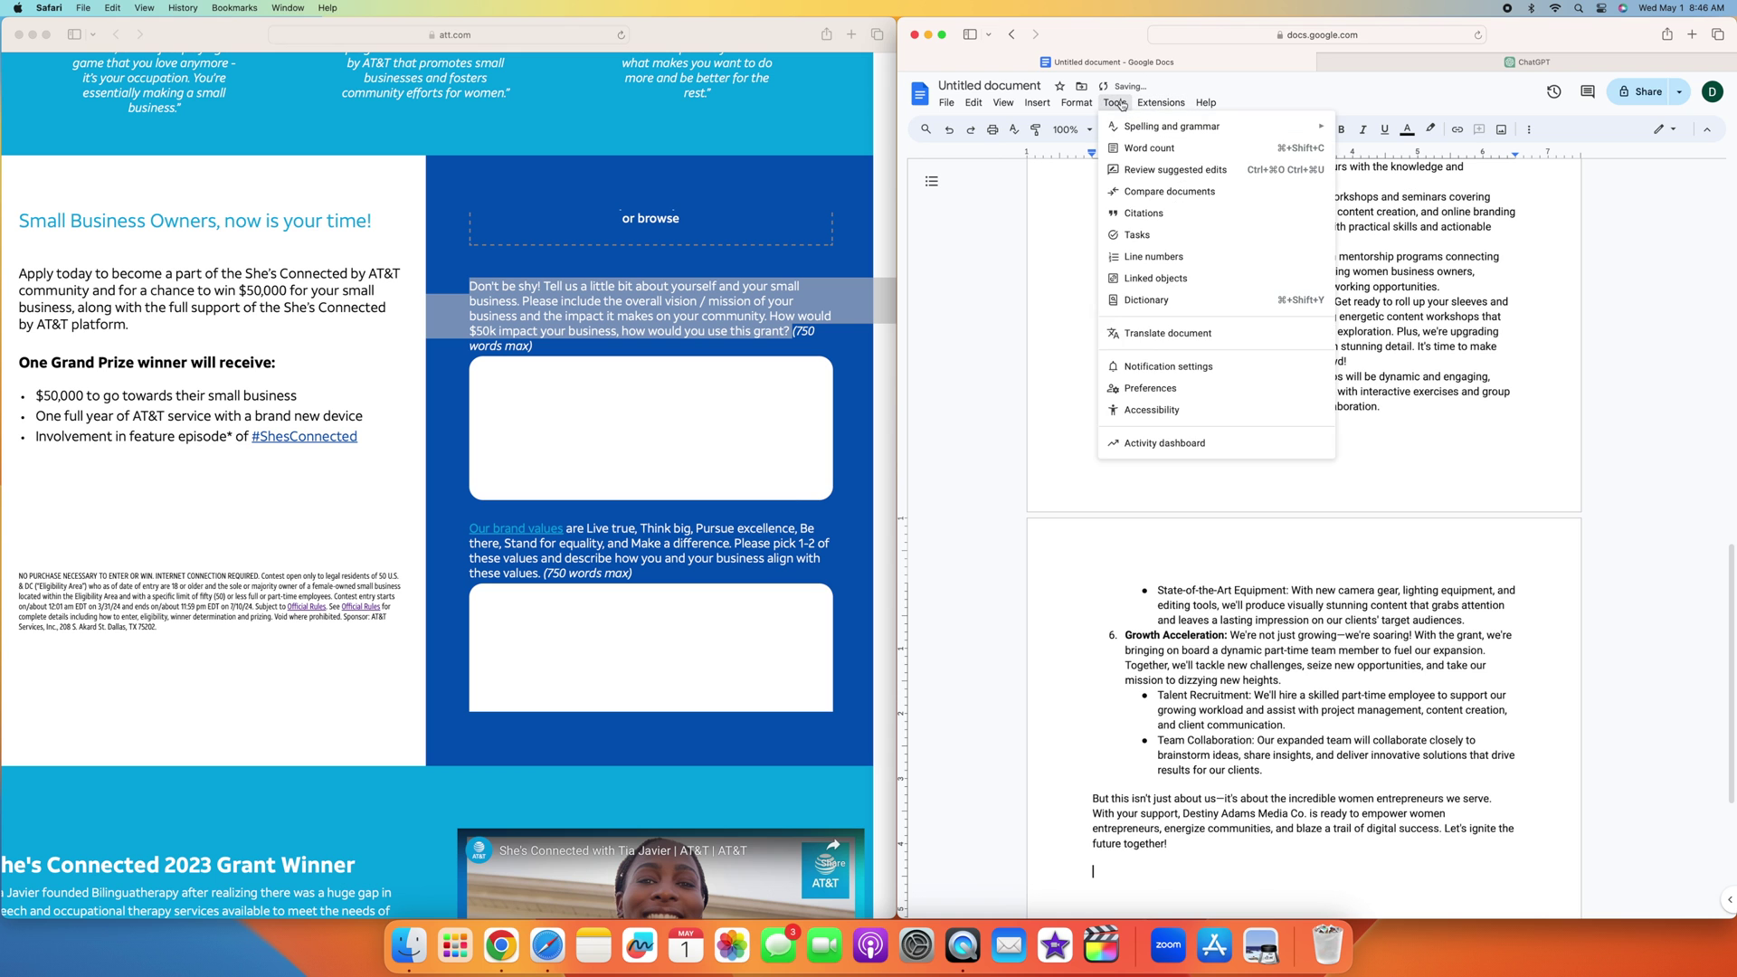
click(1176, 150)
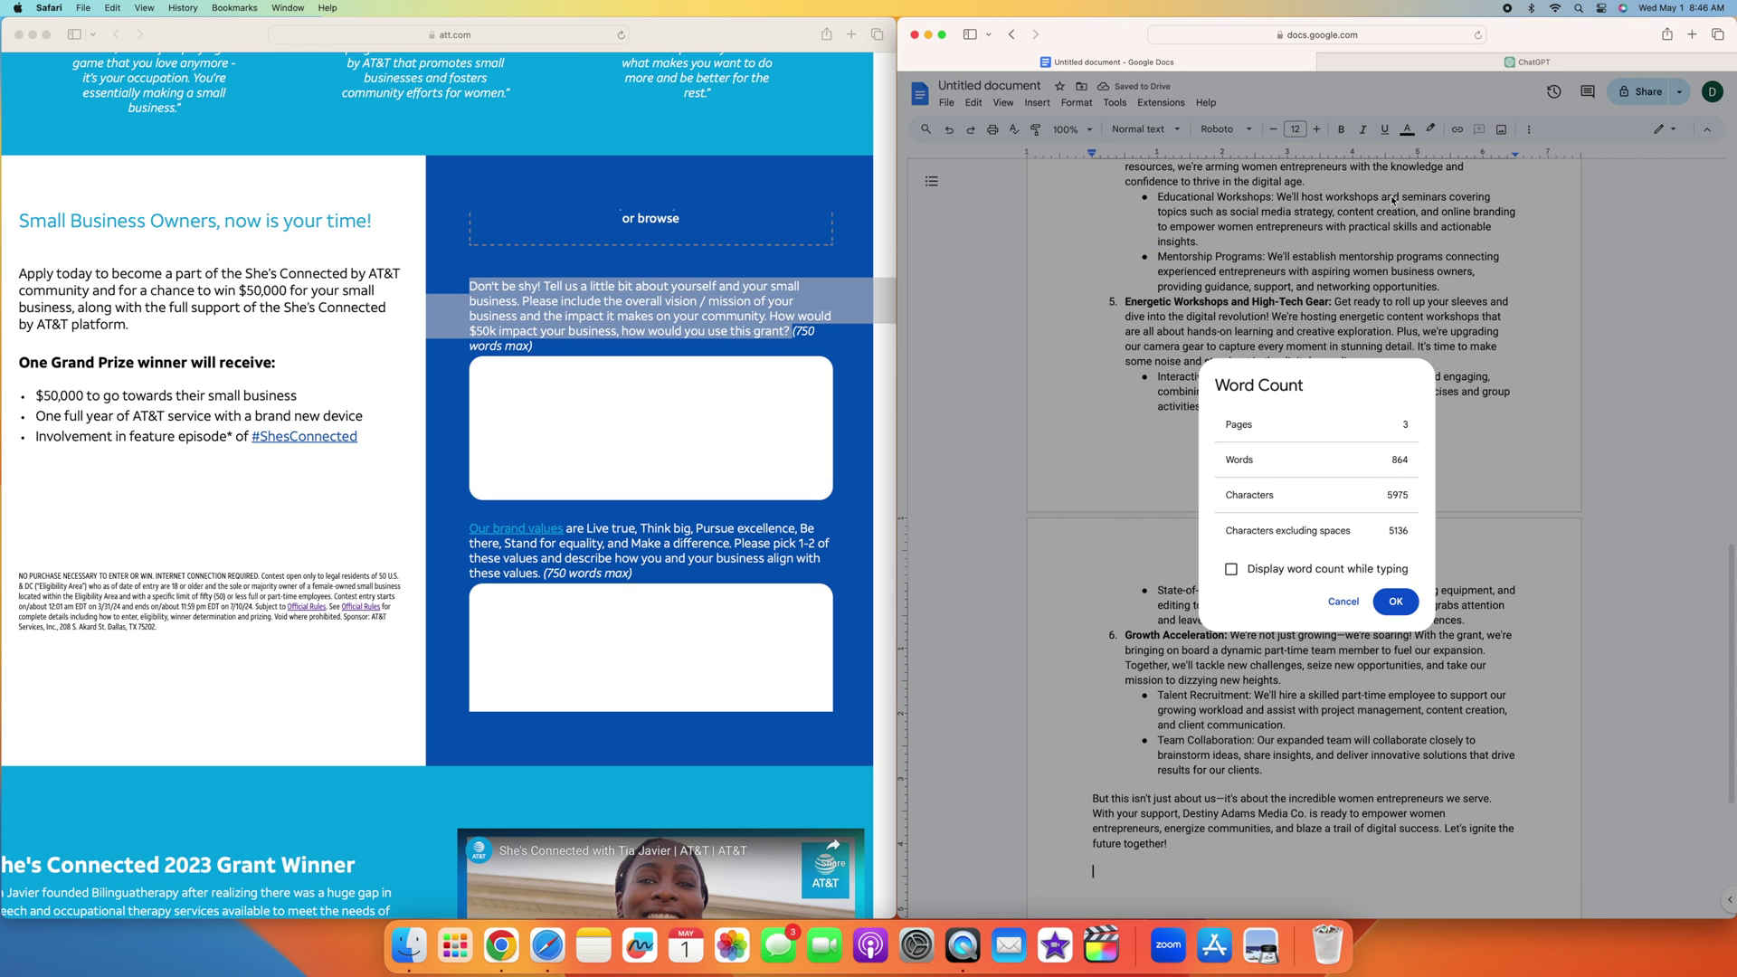
key(Escape)
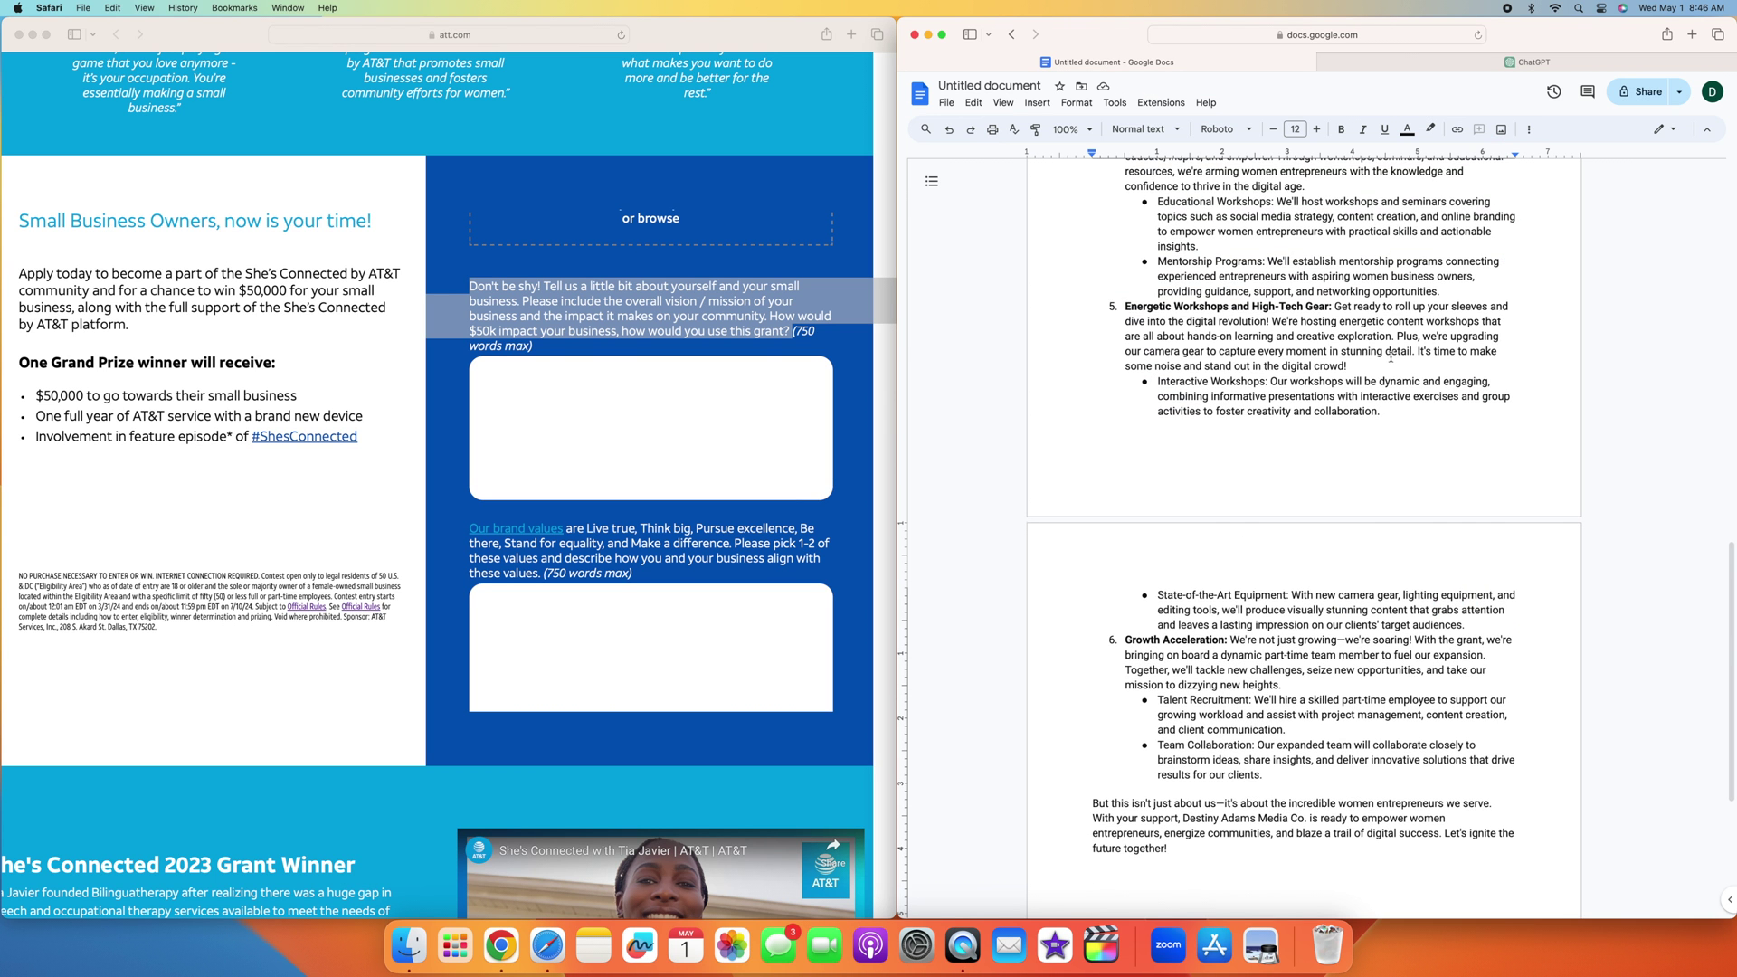
Step: Delete the software/hardware, Skill Enhancement, Mentorship Programs and Interactive Workshops bullets
scroll(1390, 356, up, 15)
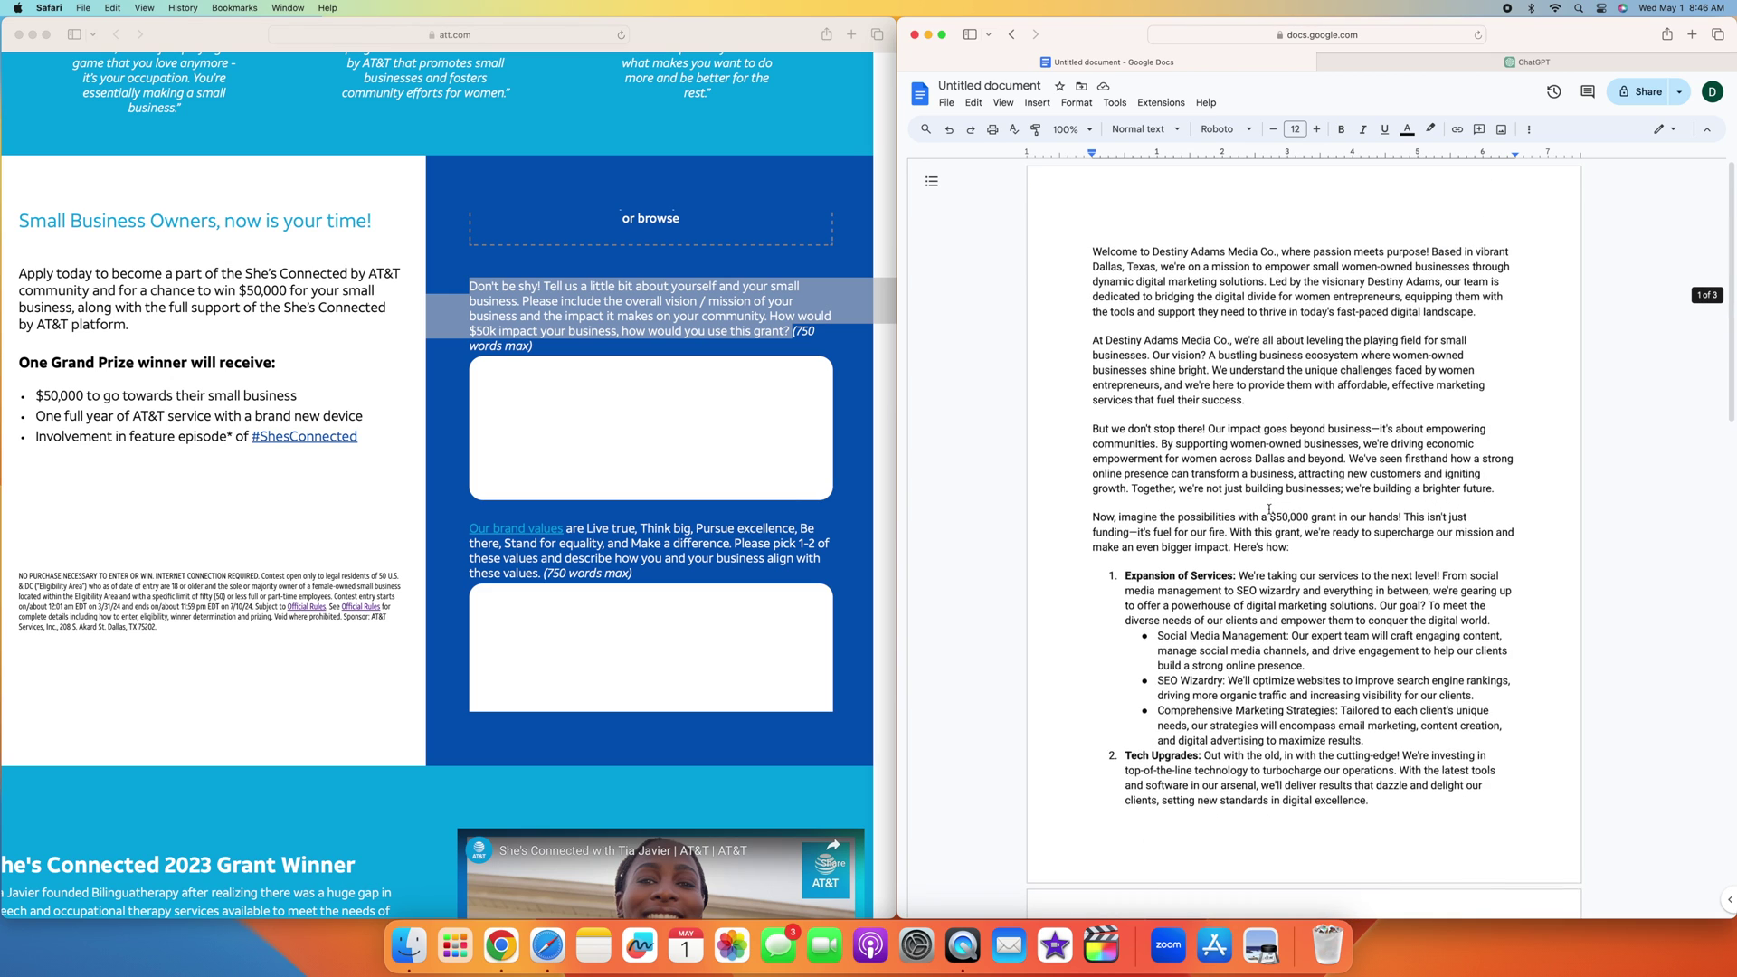
scroll(1268, 509, down, 3)
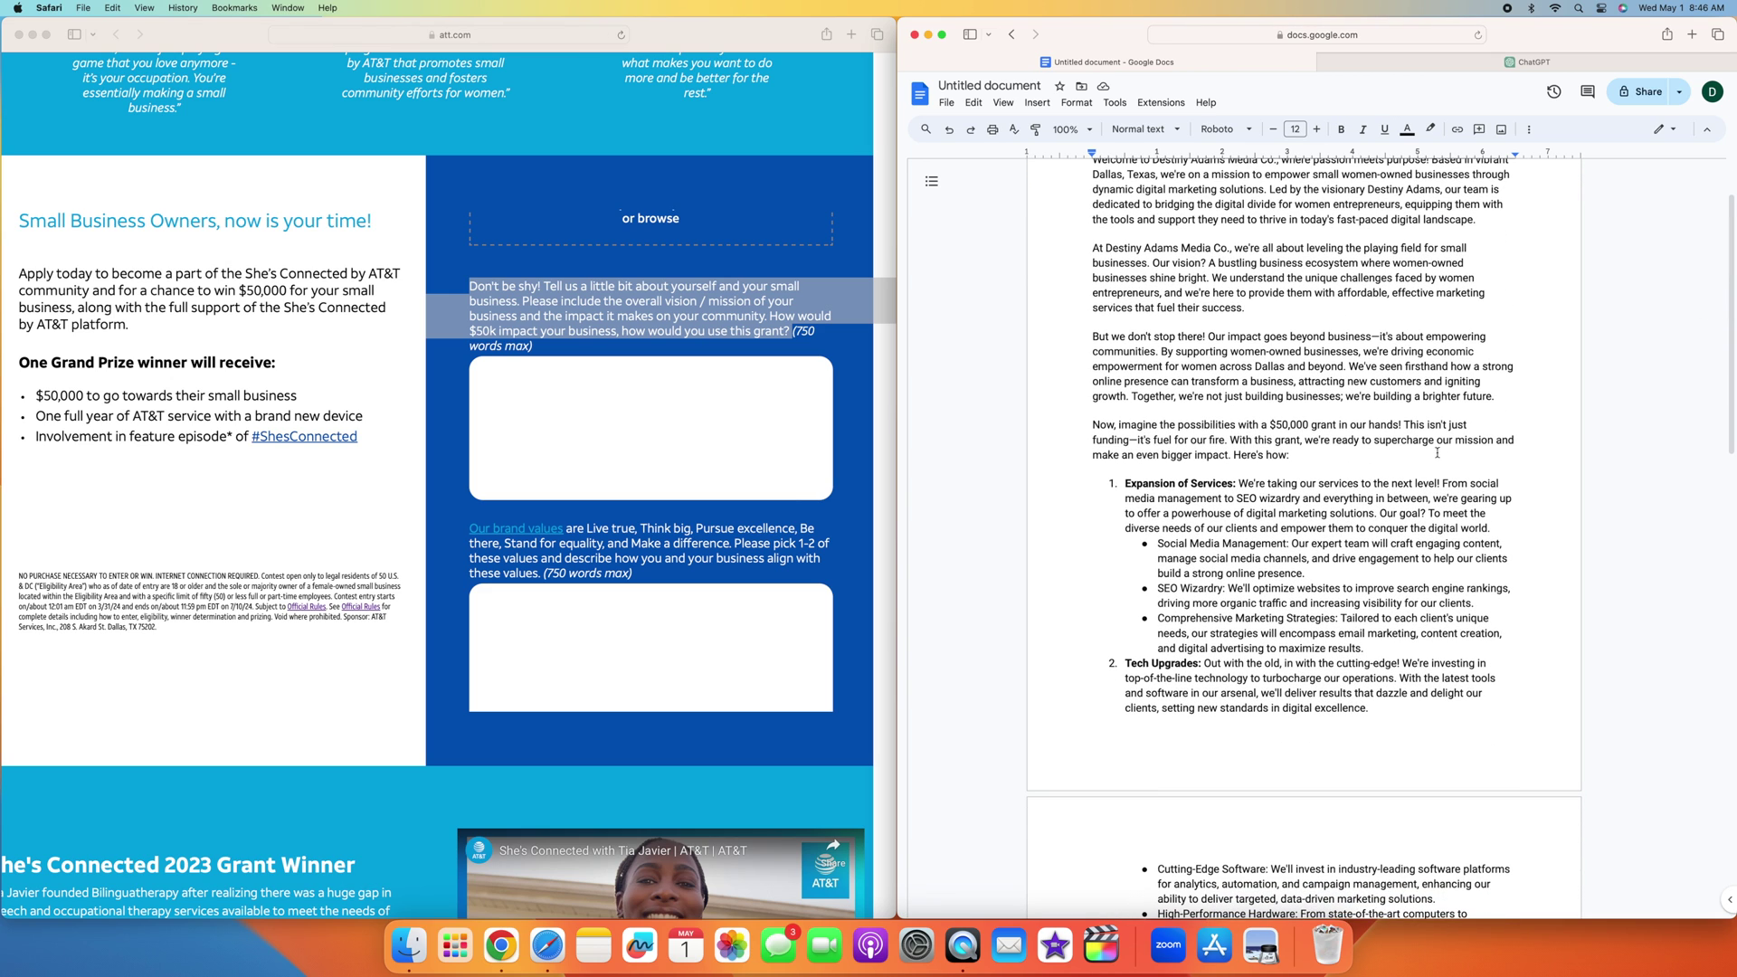
scroll(1303, 465, down, 13)
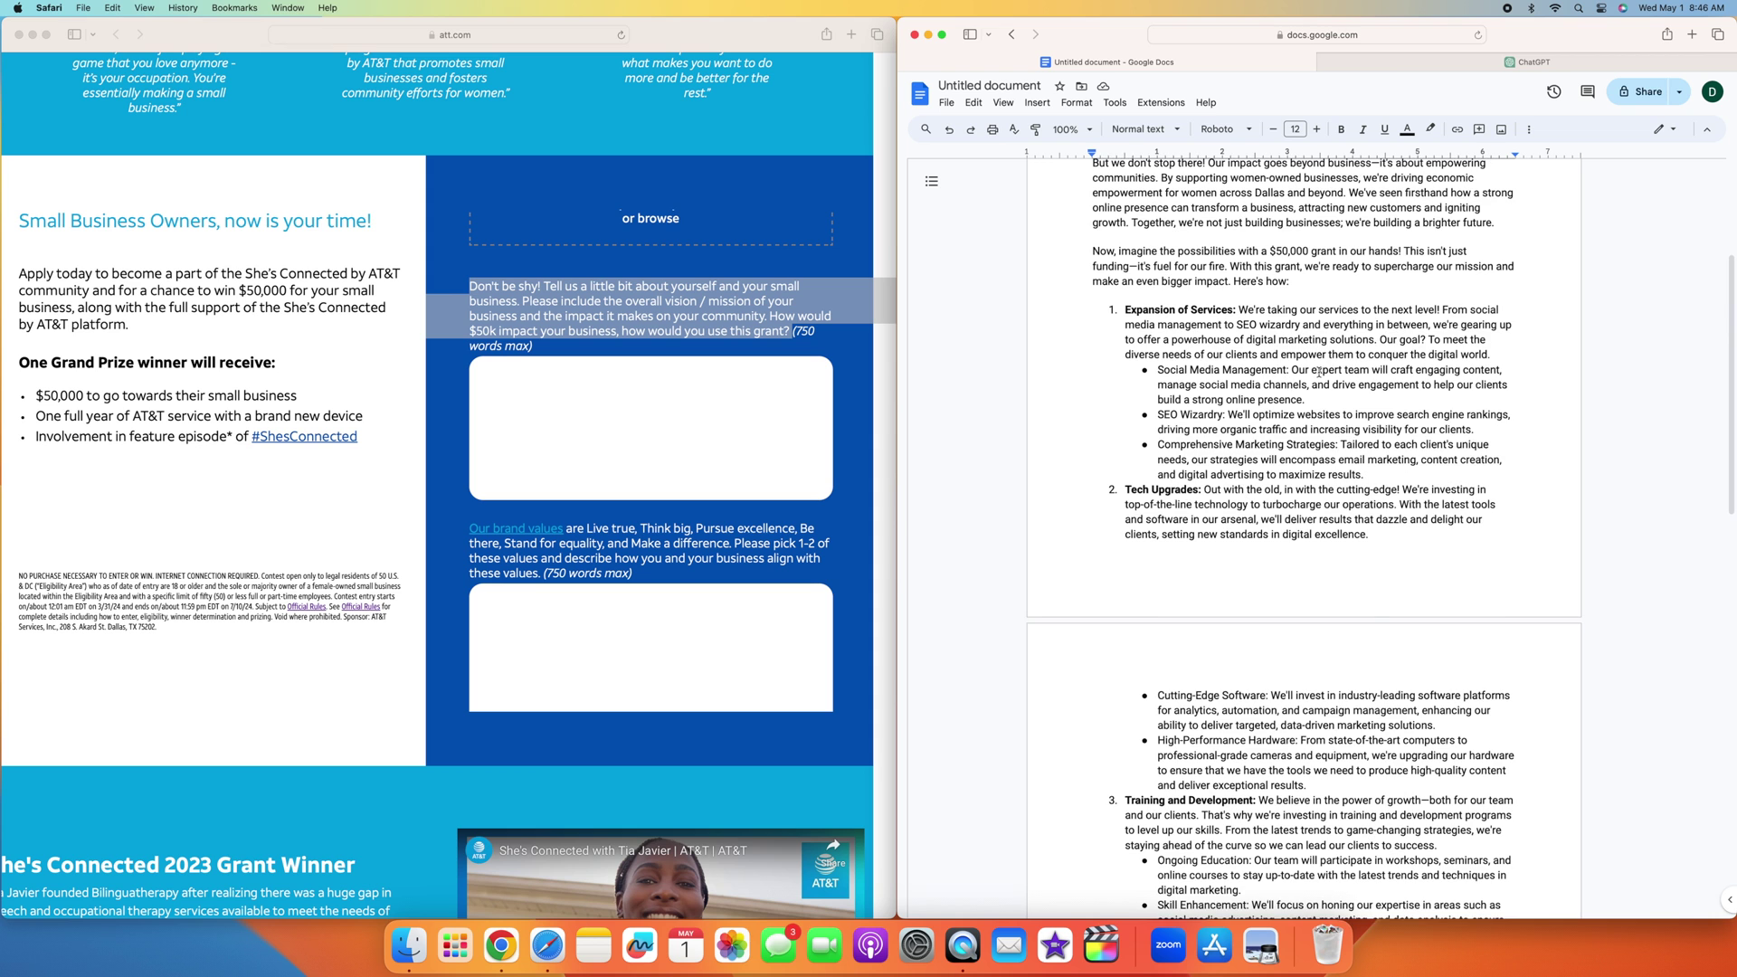
drag(1308, 558, 1158, 467)
key(BackSpace)
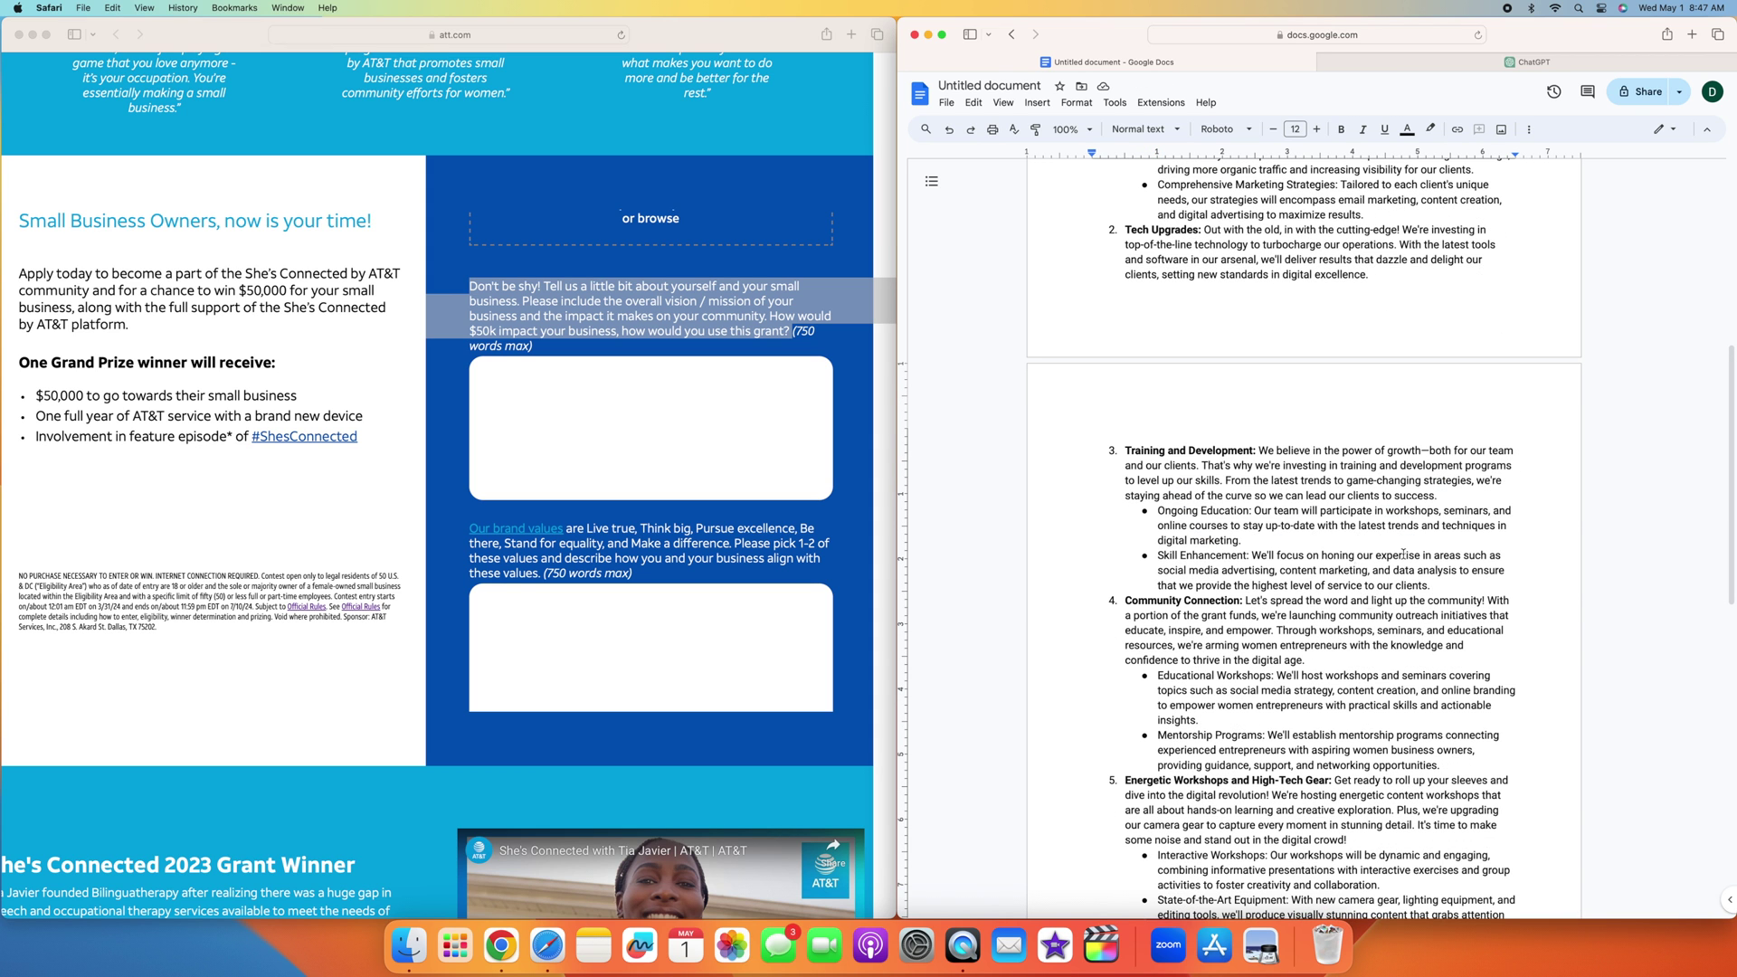
triple_click(1208, 534)
key(BackSpace)
scroll(1207, 568, down, 8)
triple_click(1311, 486)
key(BackSpace)
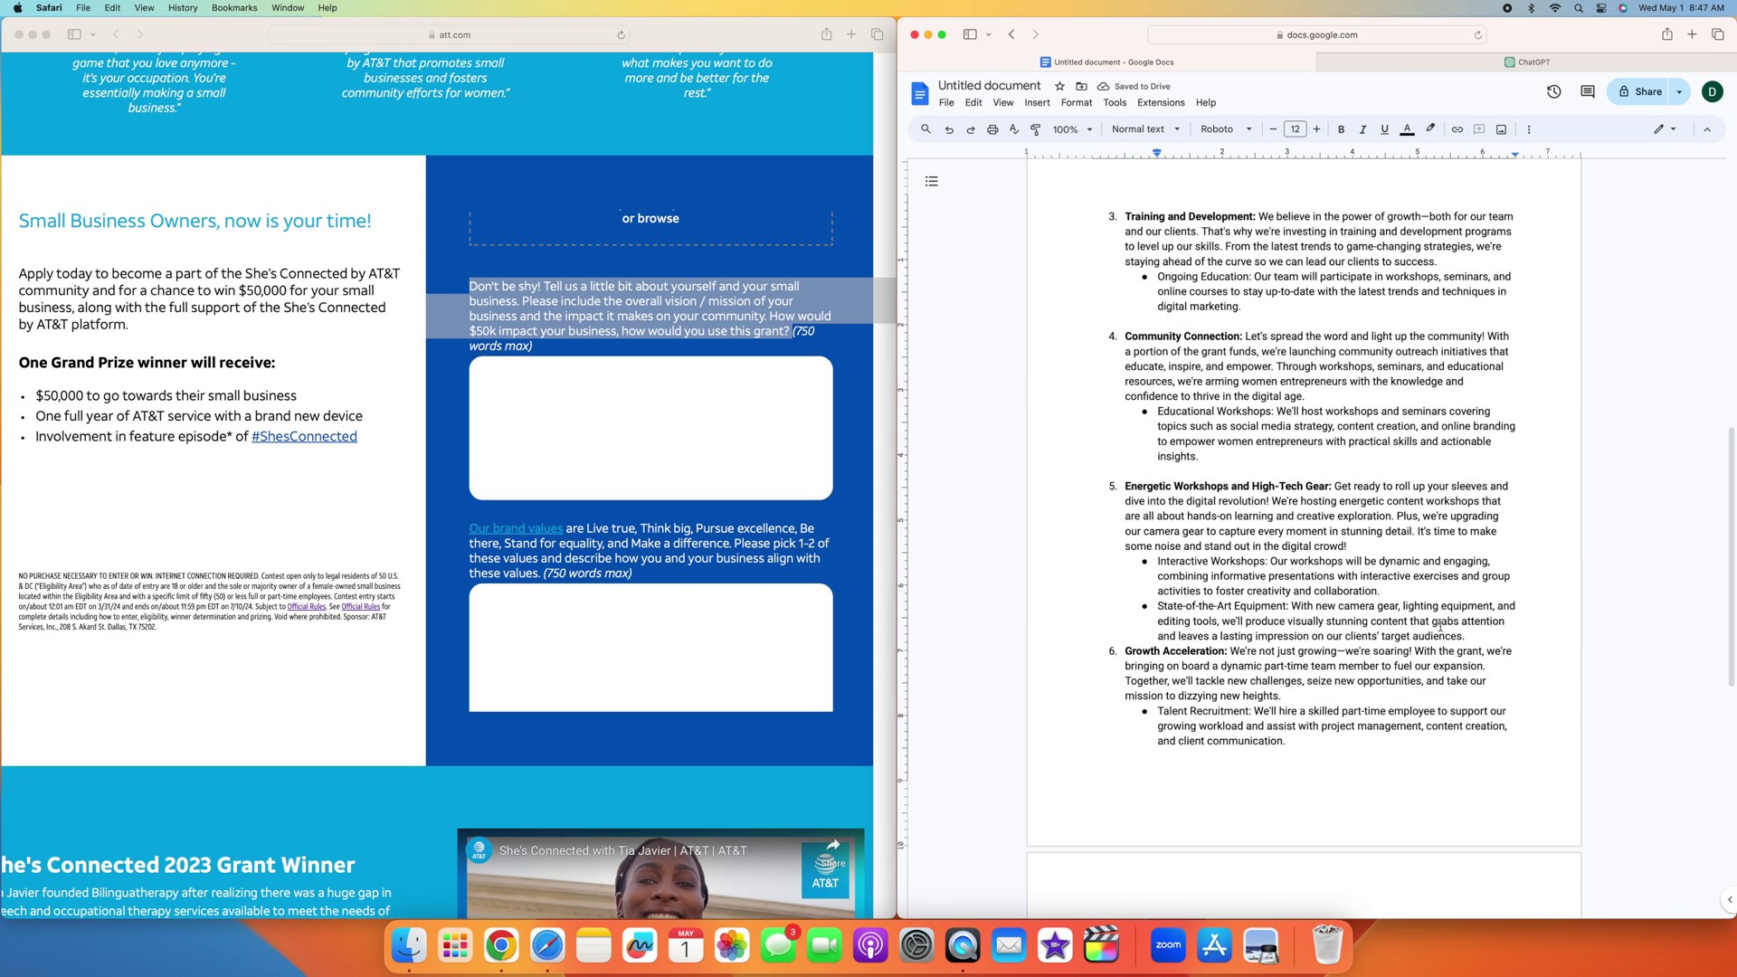
triple_click(1379, 590)
key(BackSpace)
Step: Make Growth Acceleration numbered item 6 and delete the Team Collaboration bullet
key(Return)
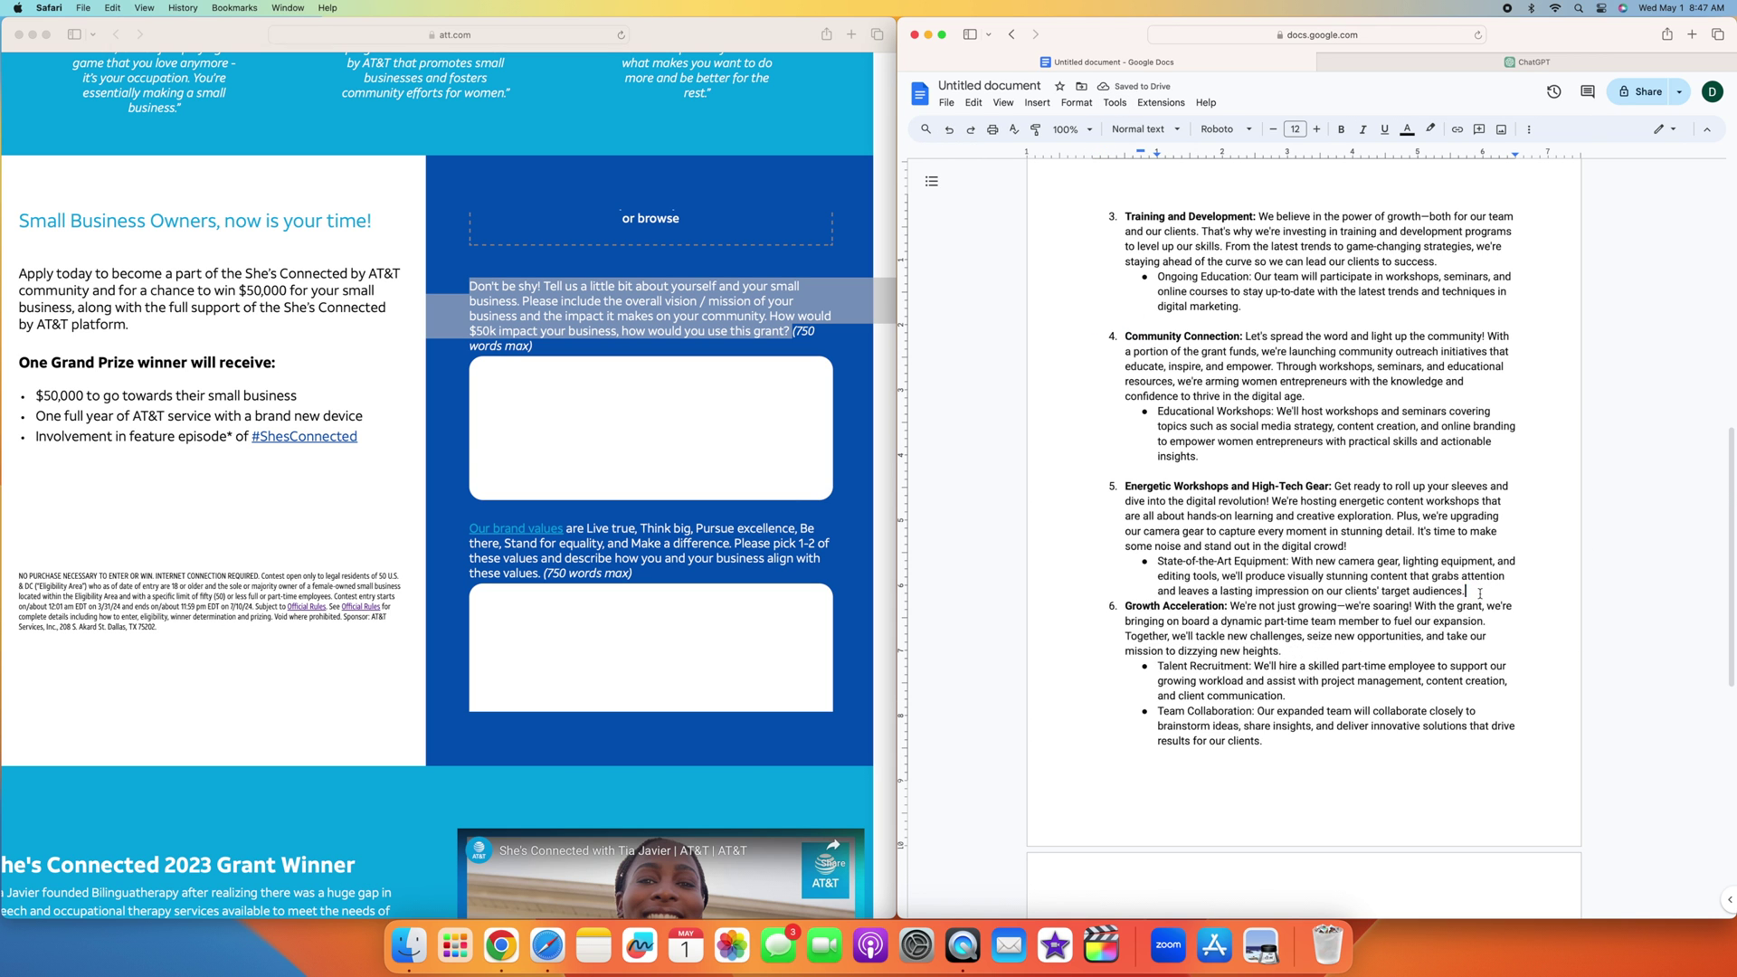
key(shift+Tab)
scroll(1285, 407, down, 7)
triple_click(1212, 549)
key(BackSpace)
Step: Confirm the trimmed pitch is now 711 words and select all of it
click(1115, 102)
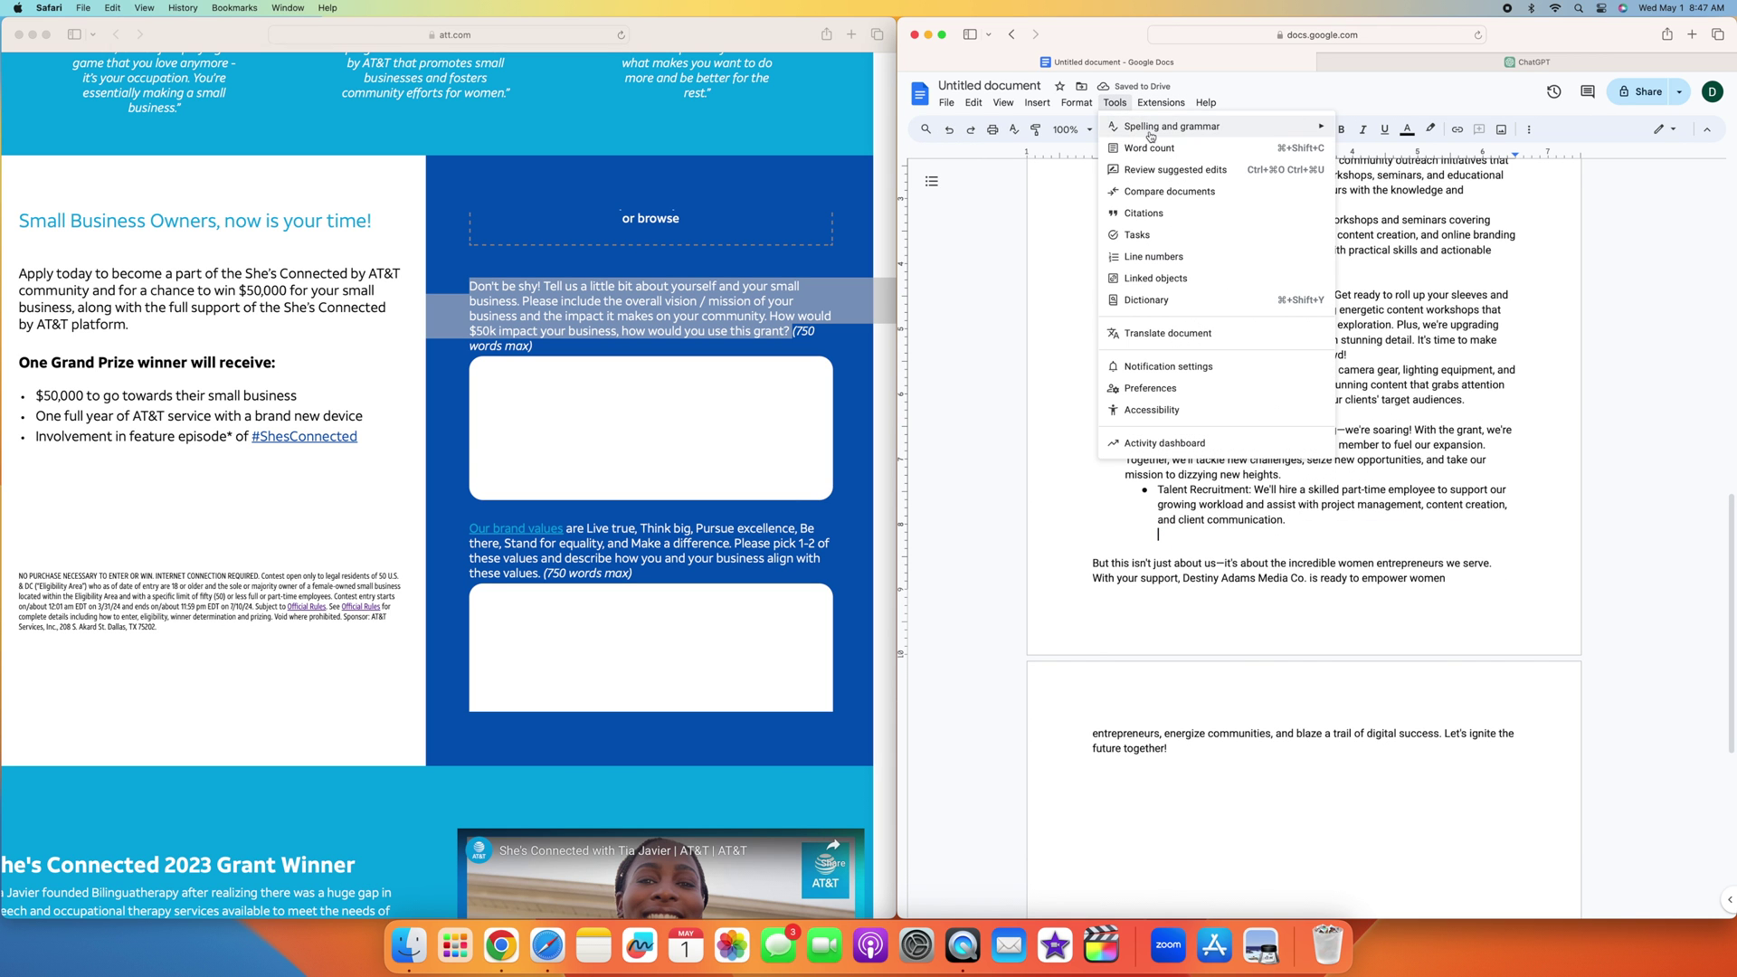
click(1167, 145)
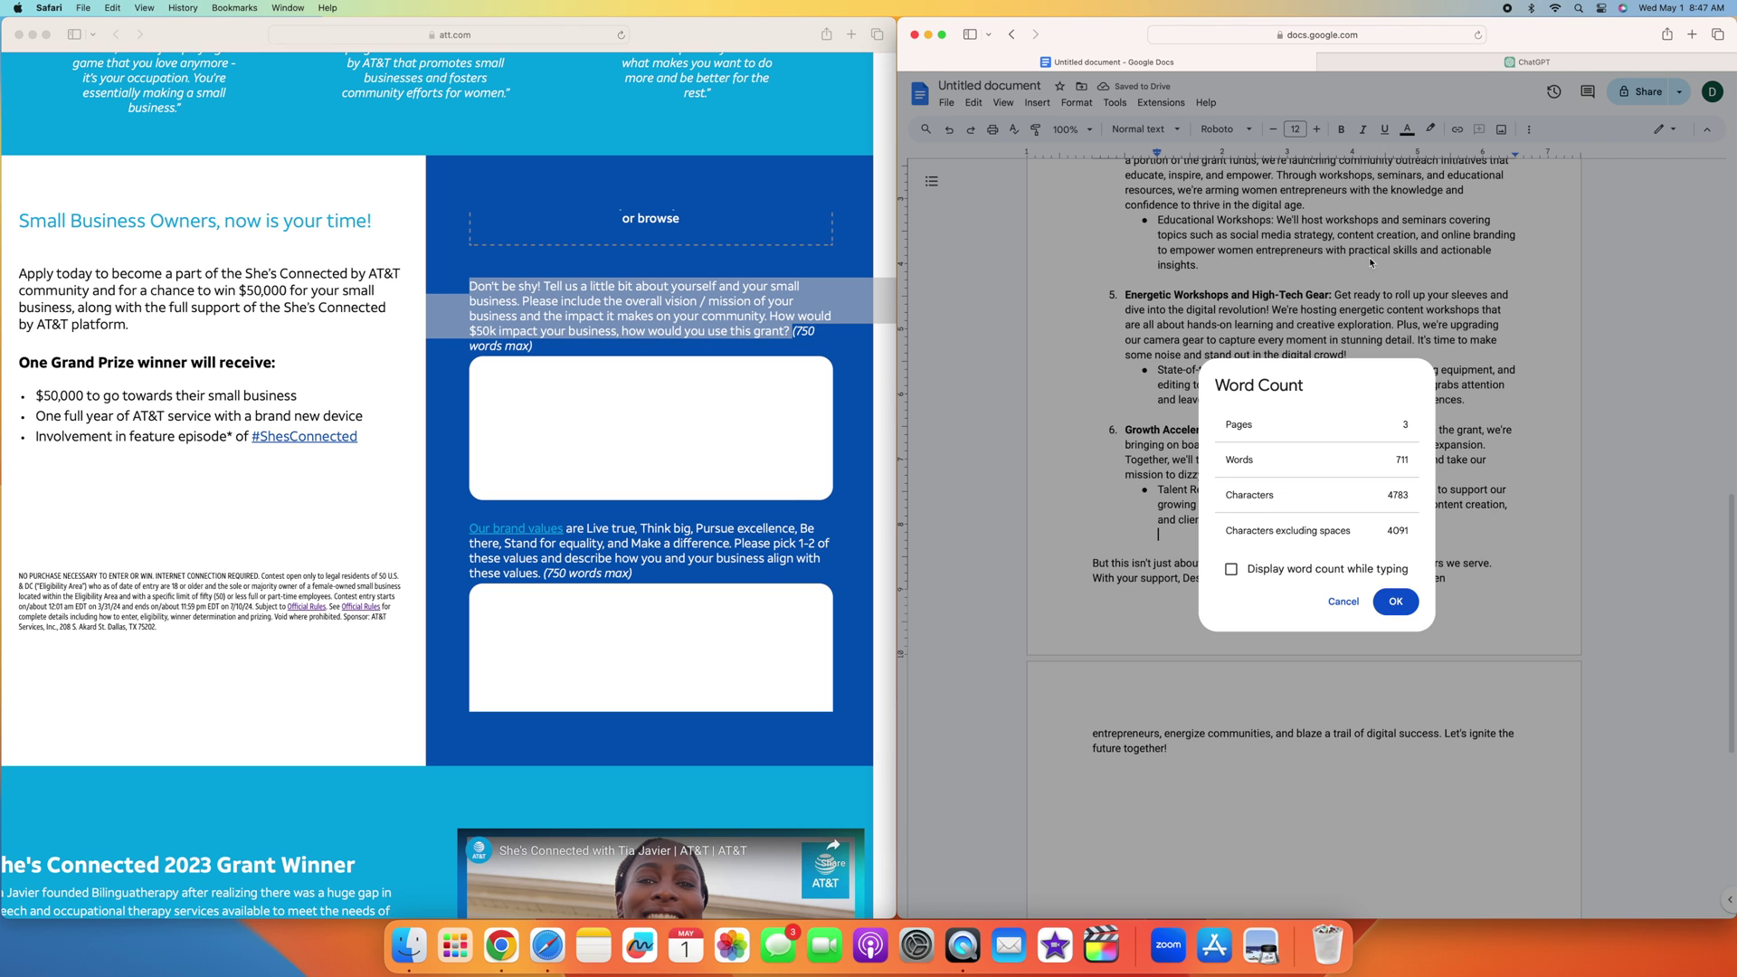
click(1396, 602)
drag(1183, 756, 1123, 115)
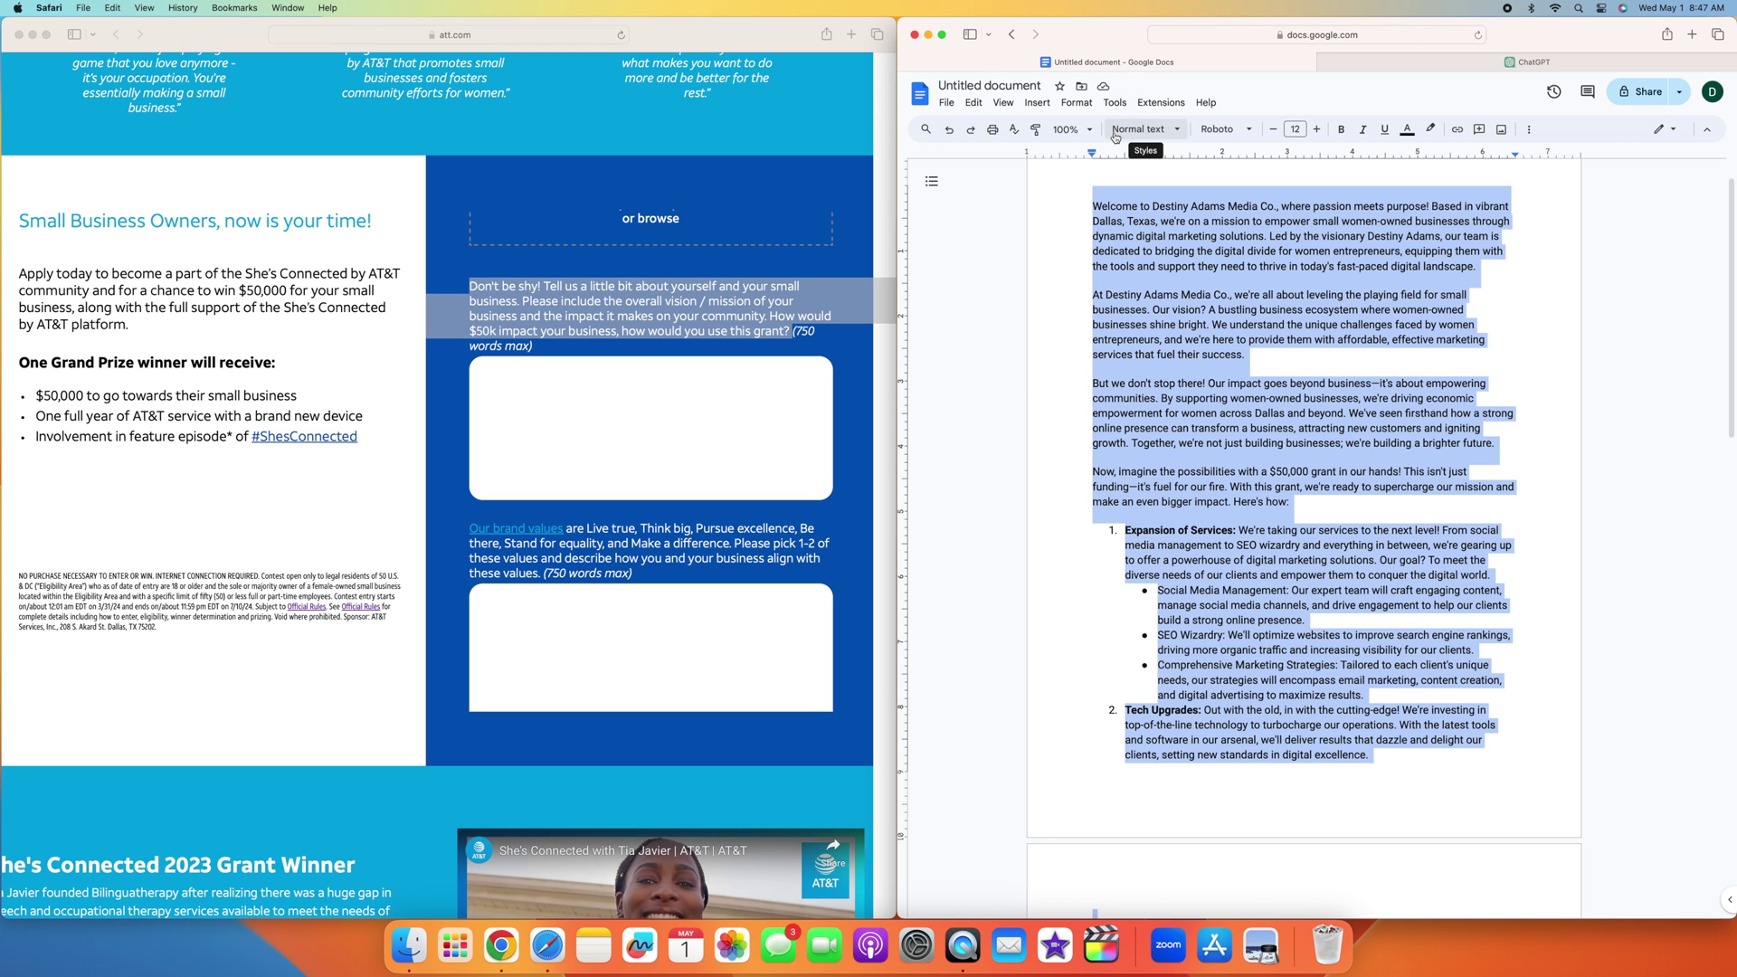
Step: Copy the trimmed pitch and paste it into the AT&T form's first essay answer
key(super+c)
click(579, 404)
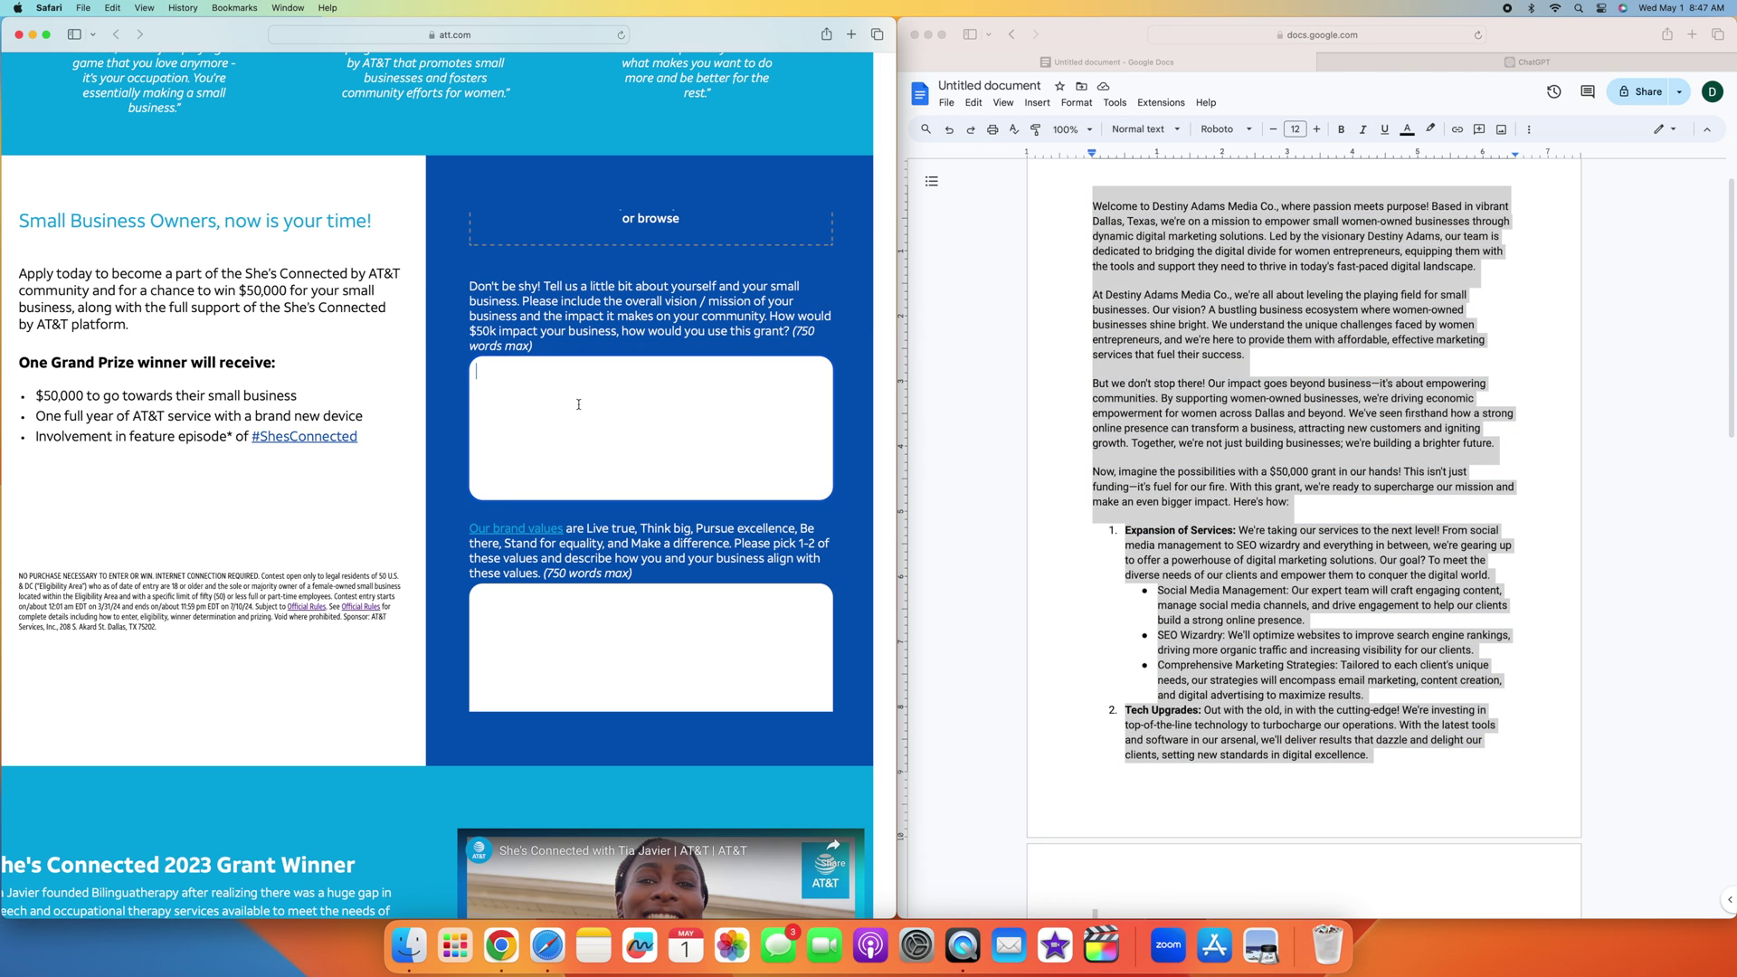
key(super+v)
scroll(677, 419, up, 15)
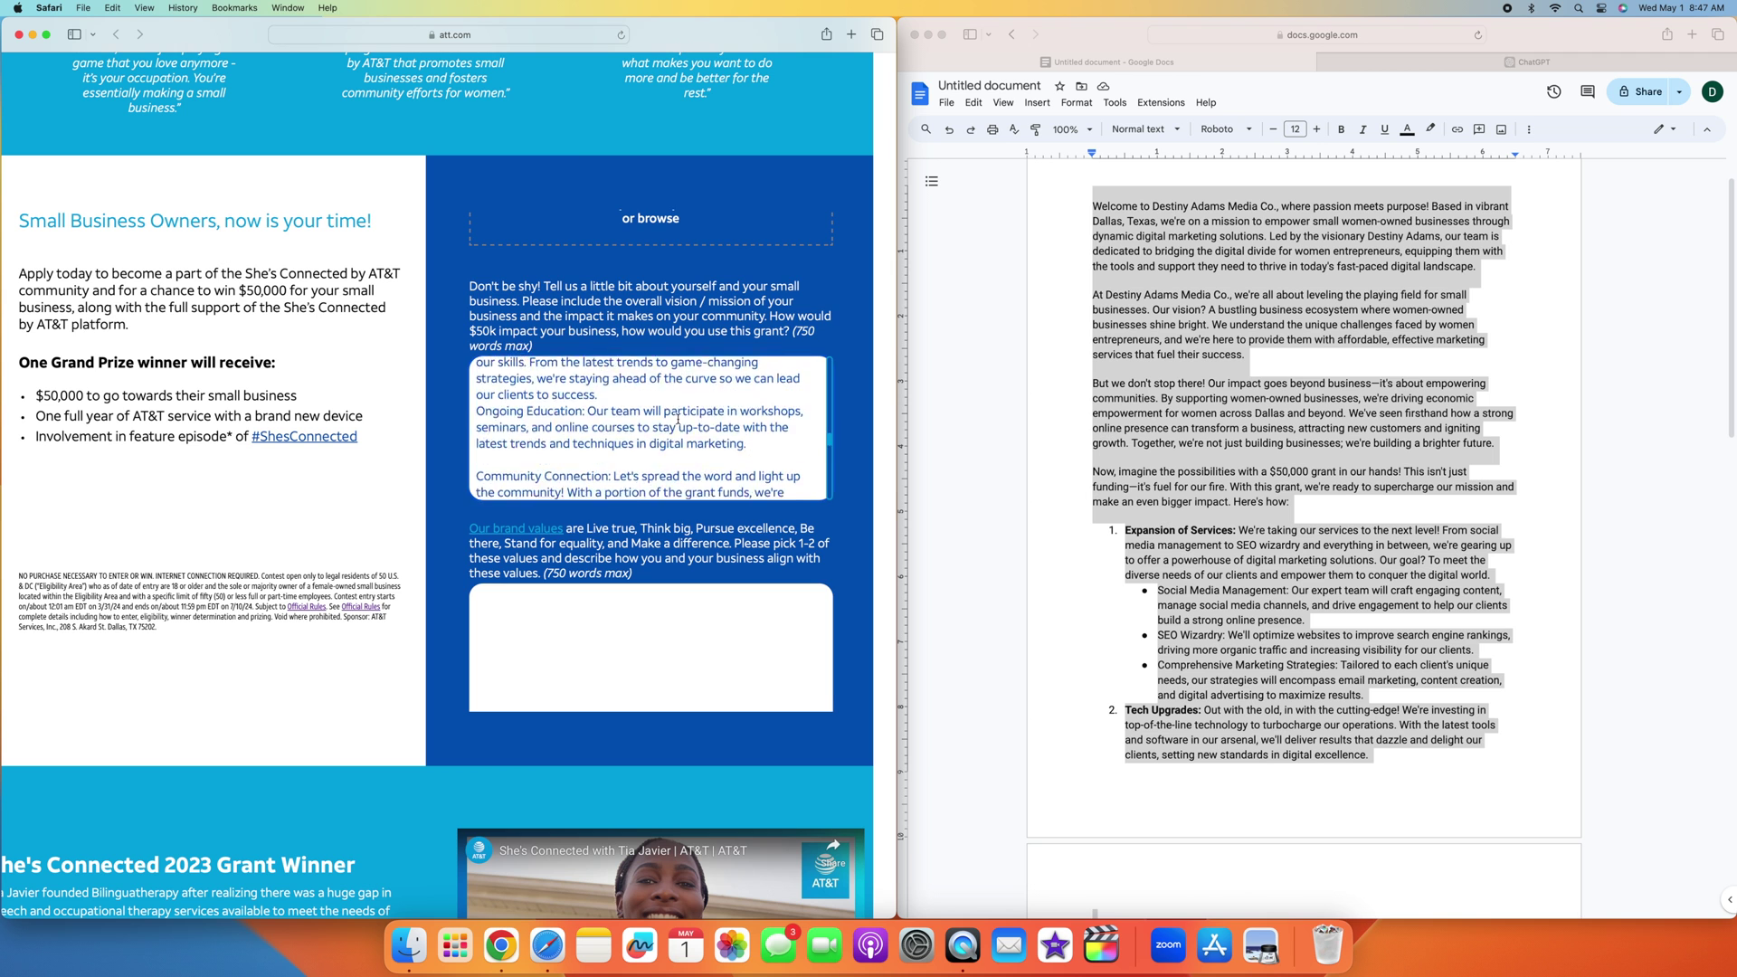
scroll(678, 420, down, 10)
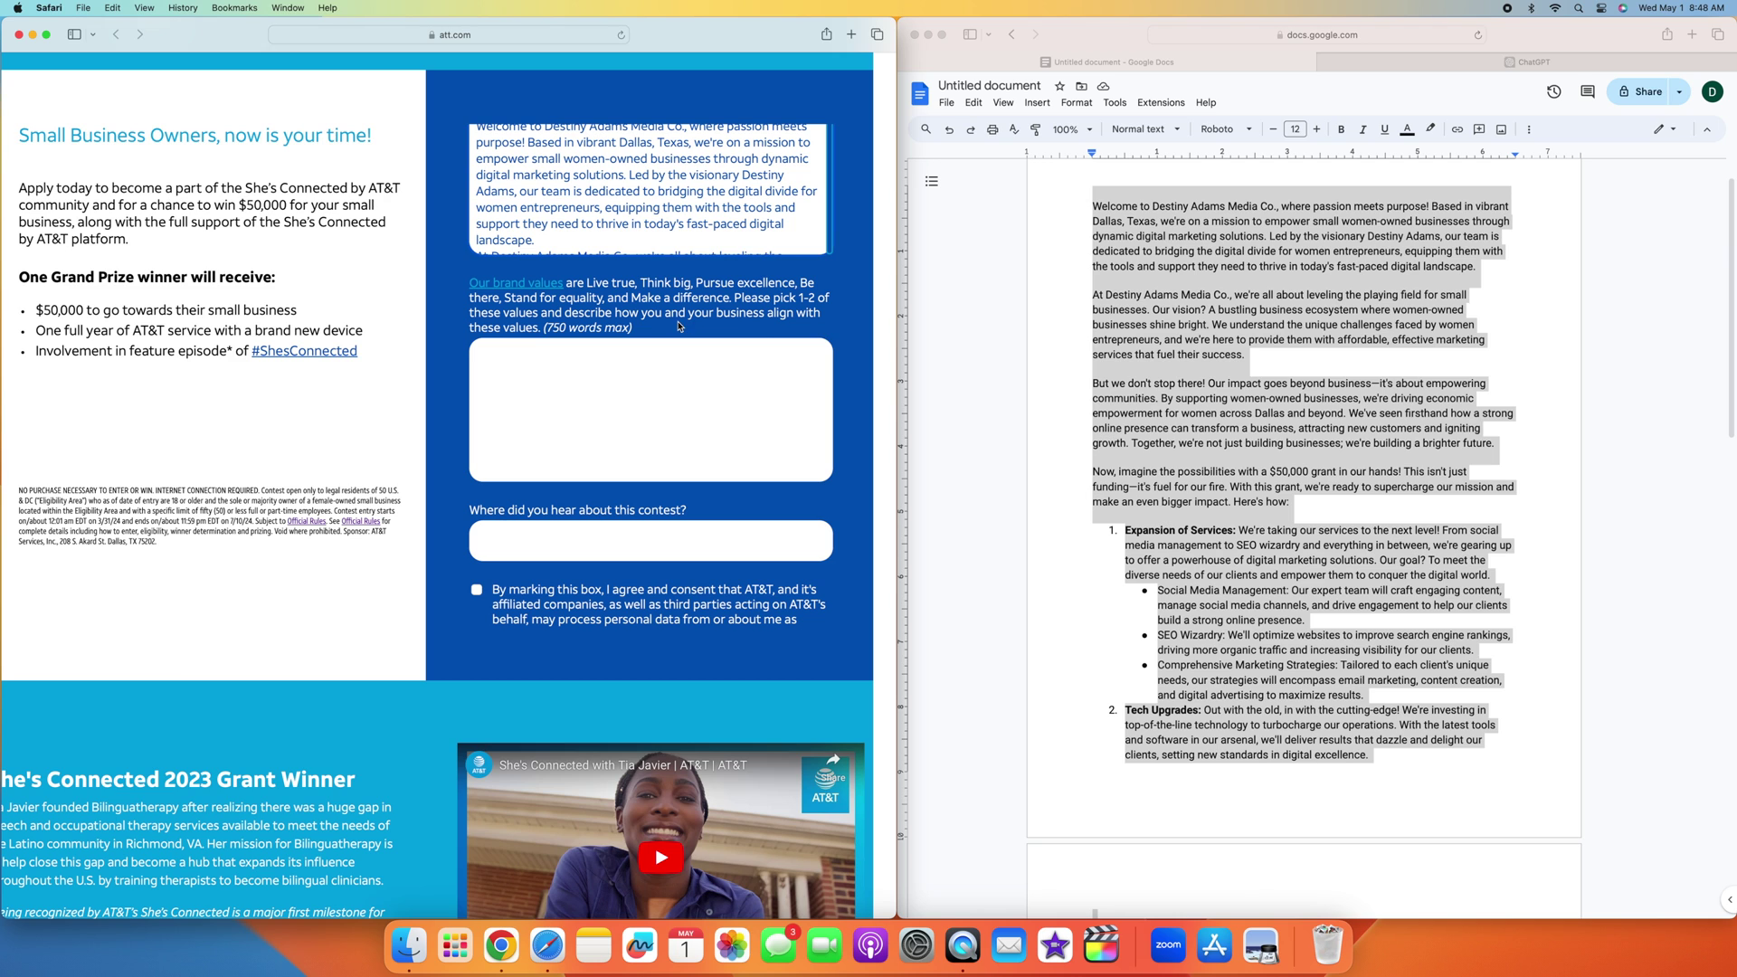
drag(633, 330, 479, 284)
click(484, 285)
Step: Ask ChatGPT how the business aligns with the Think Big value, in 750 words max
click(1524, 64)
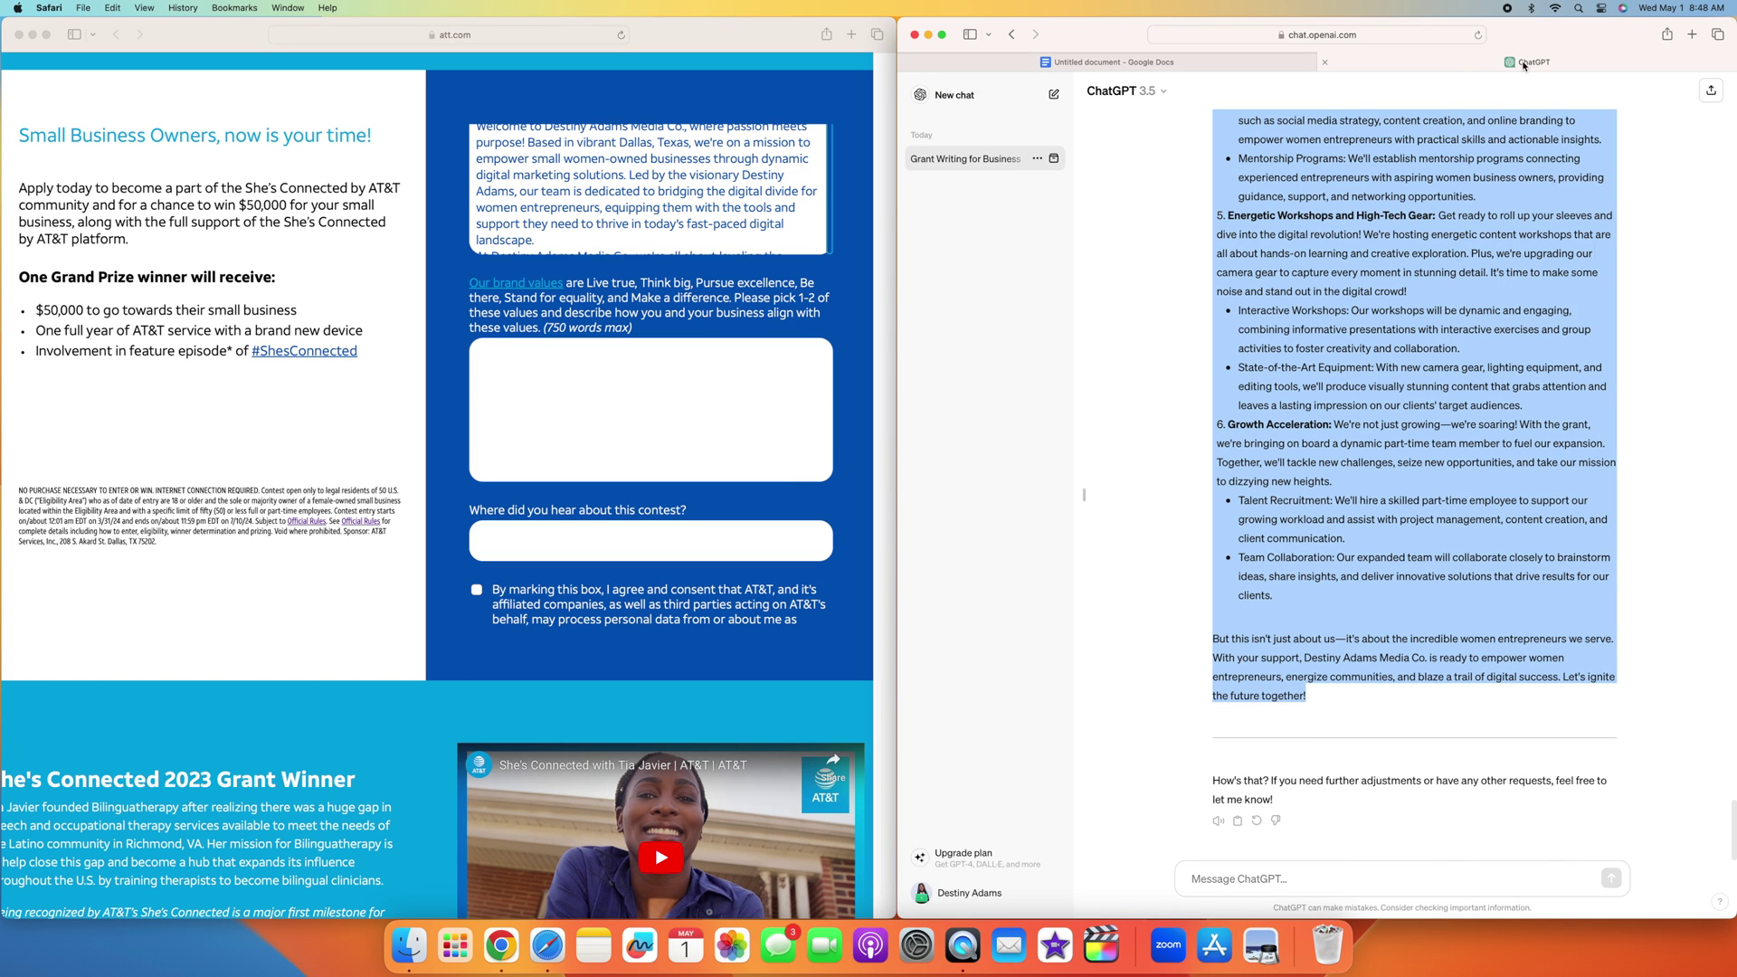
click(1253, 877)
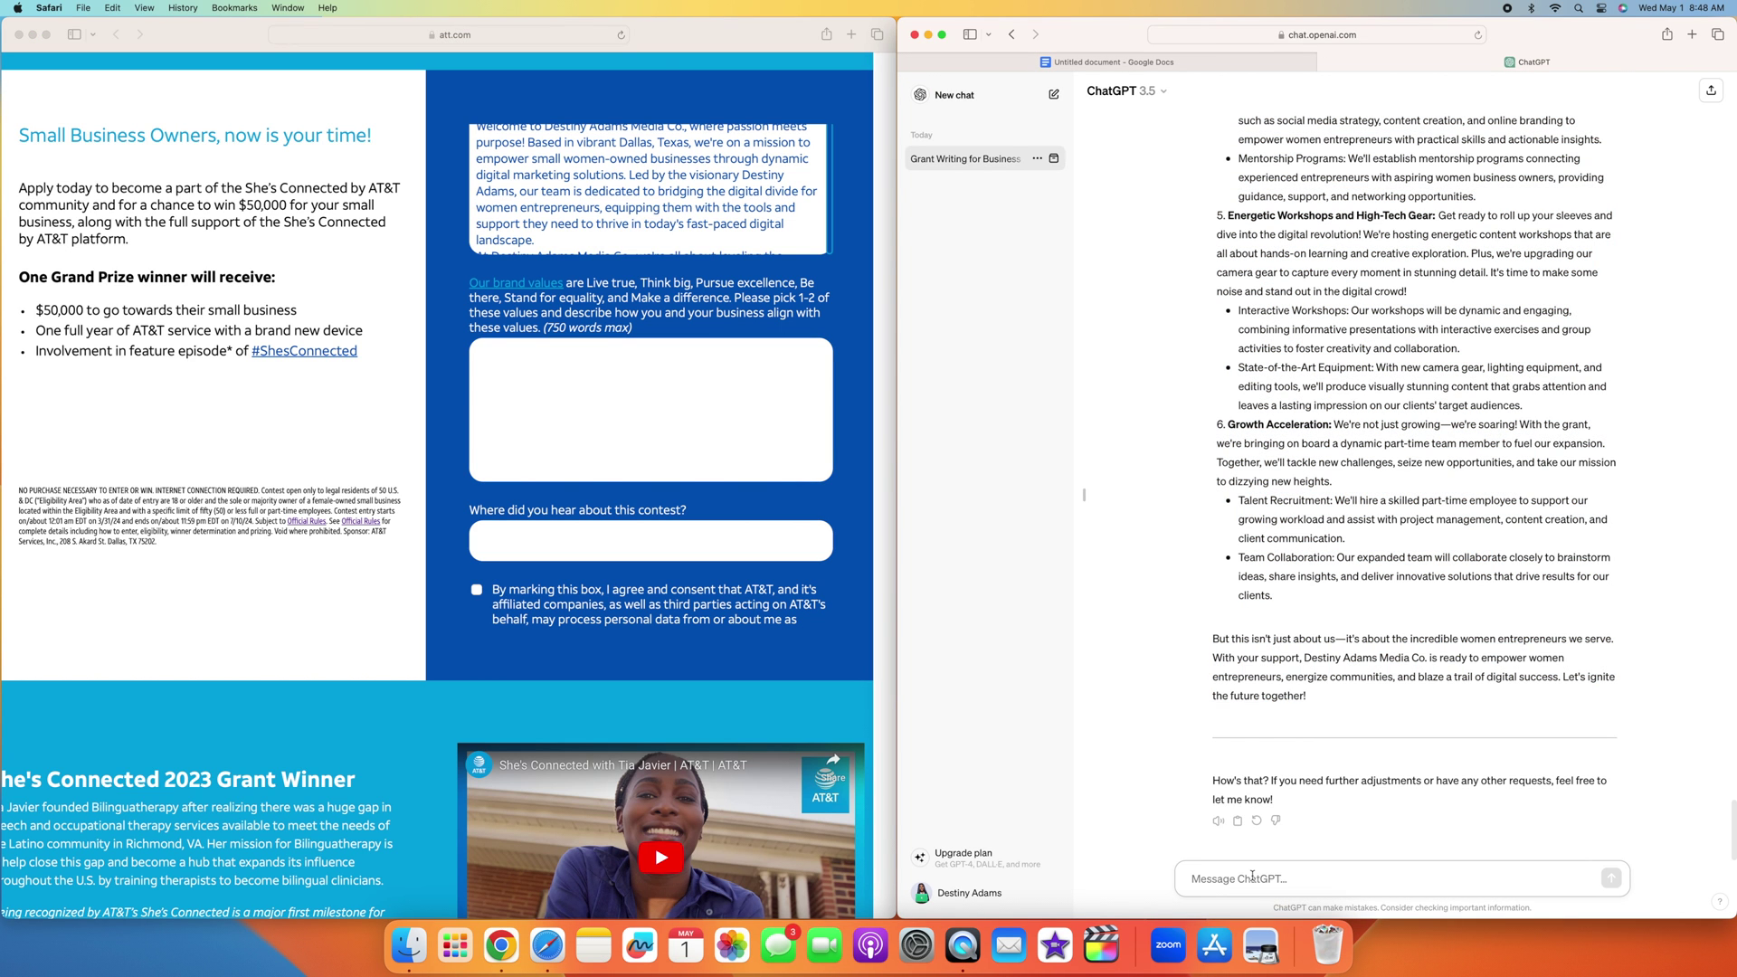
text(Can you des)
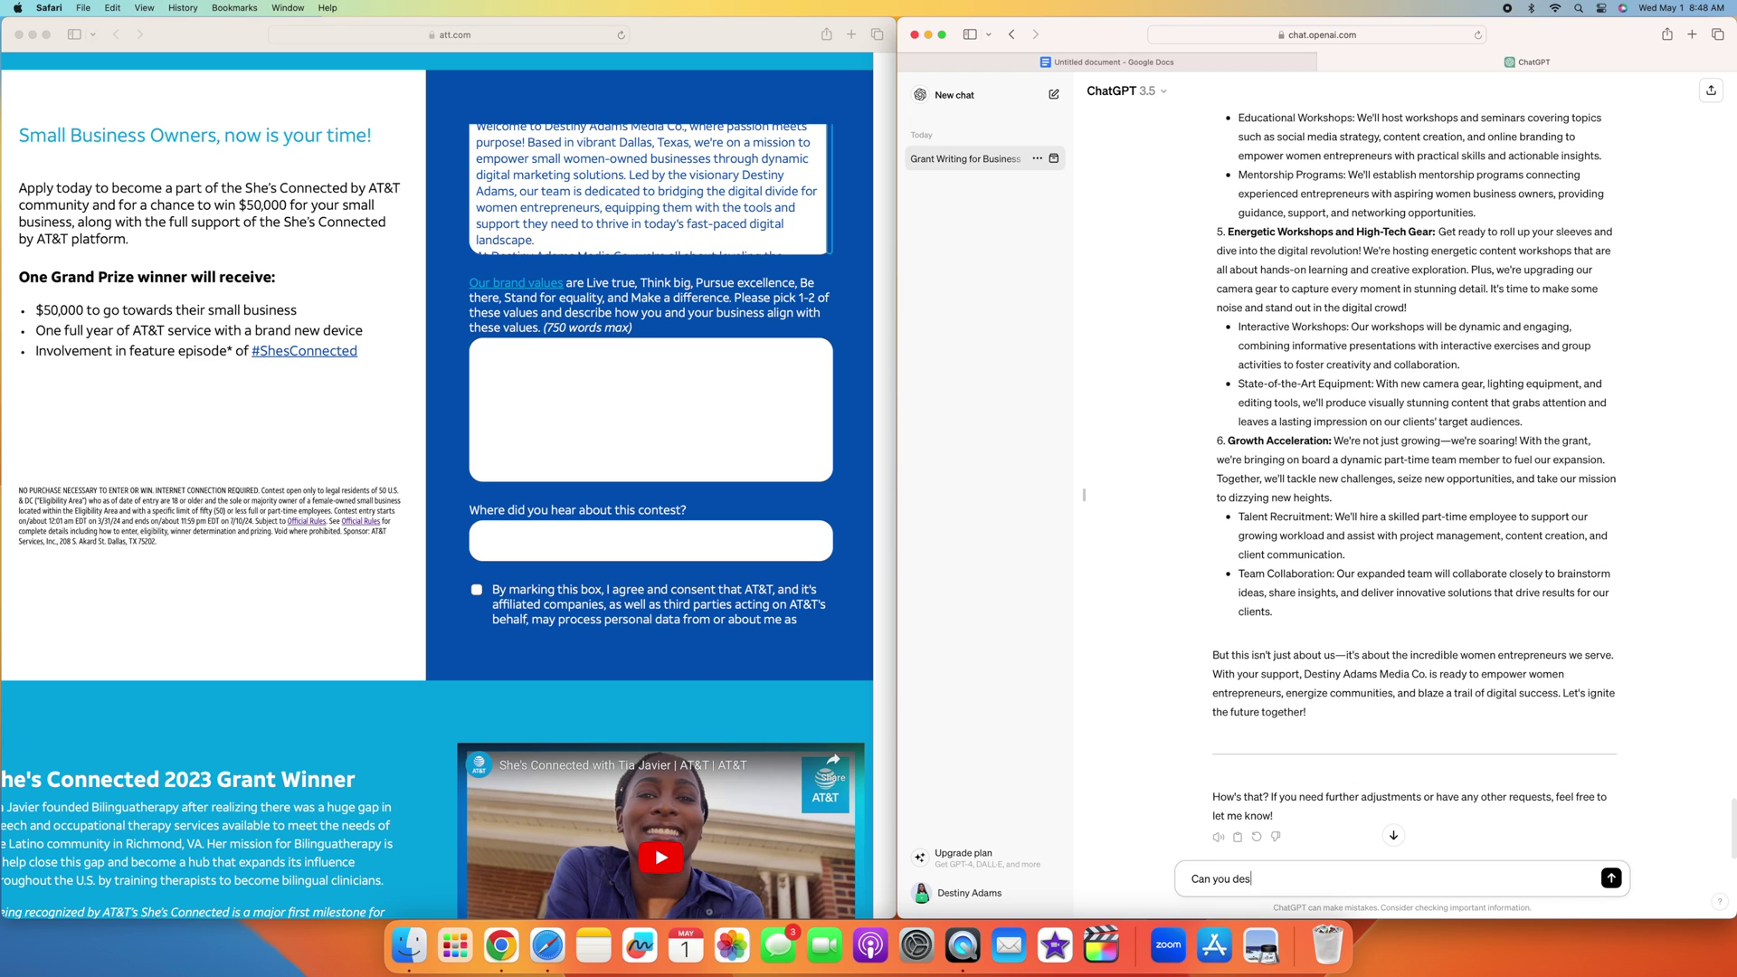
text(cribe how my buisn)
key(BackSpace)
key(BackSpace)
text(siness aligns with the value)
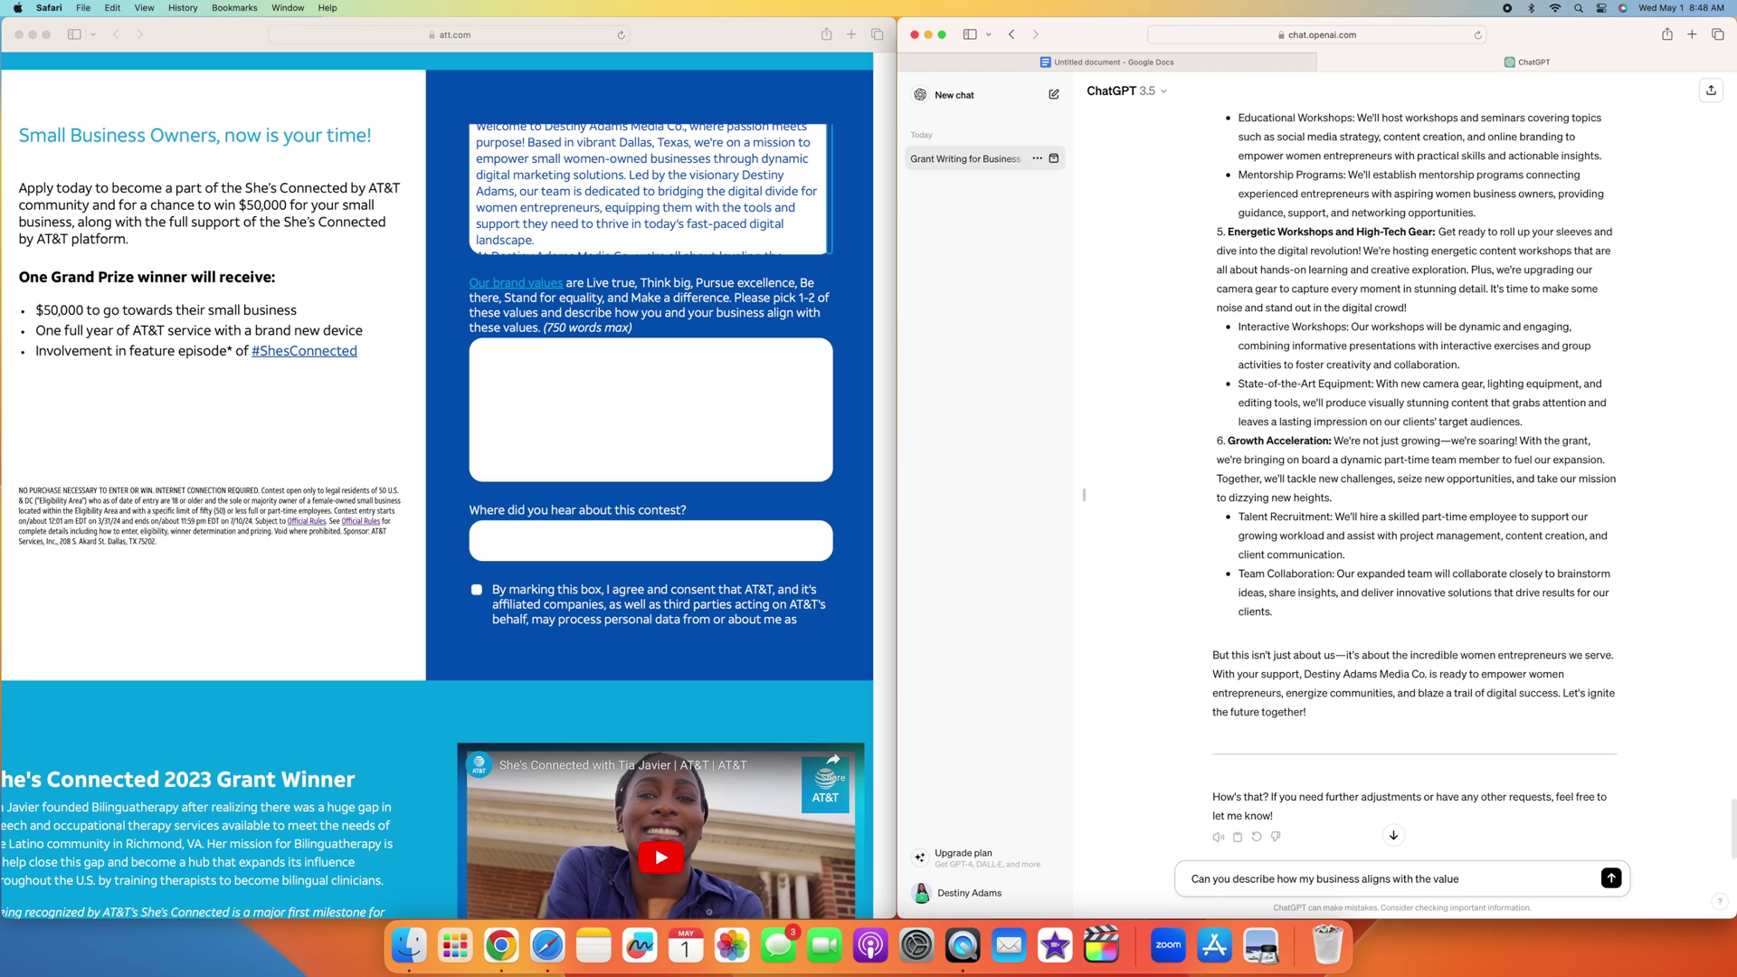
text(: Think Big. Can you do 750 words)
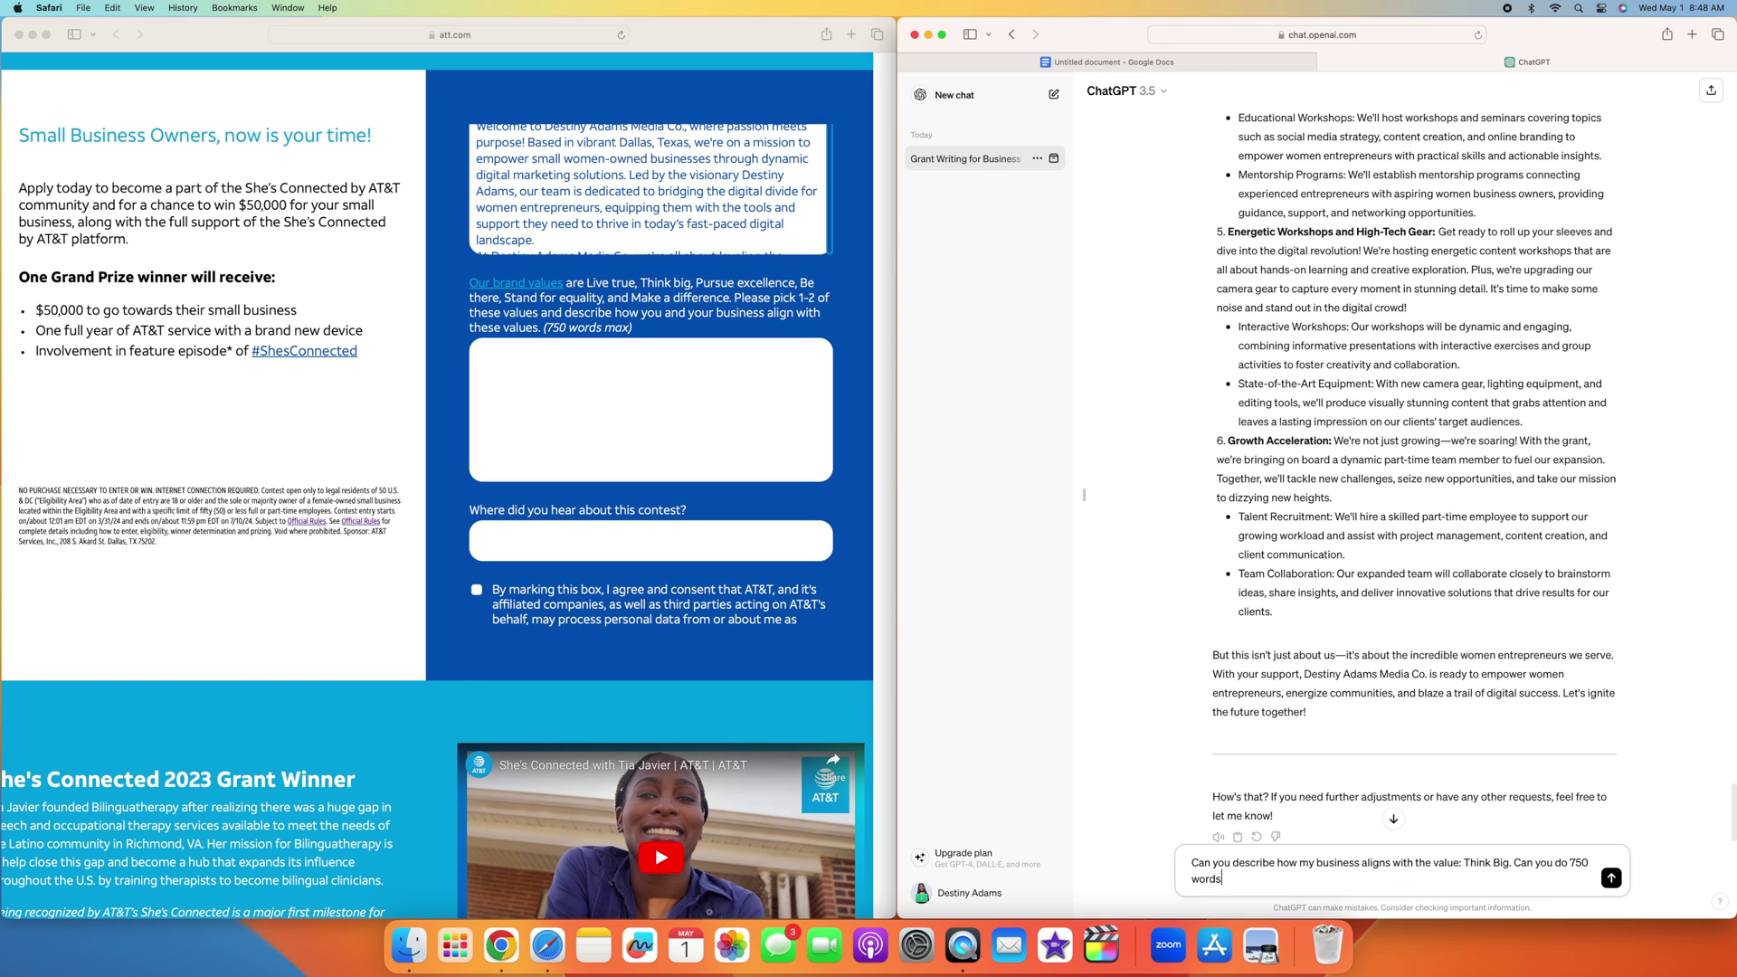
text( max)
key(Return)
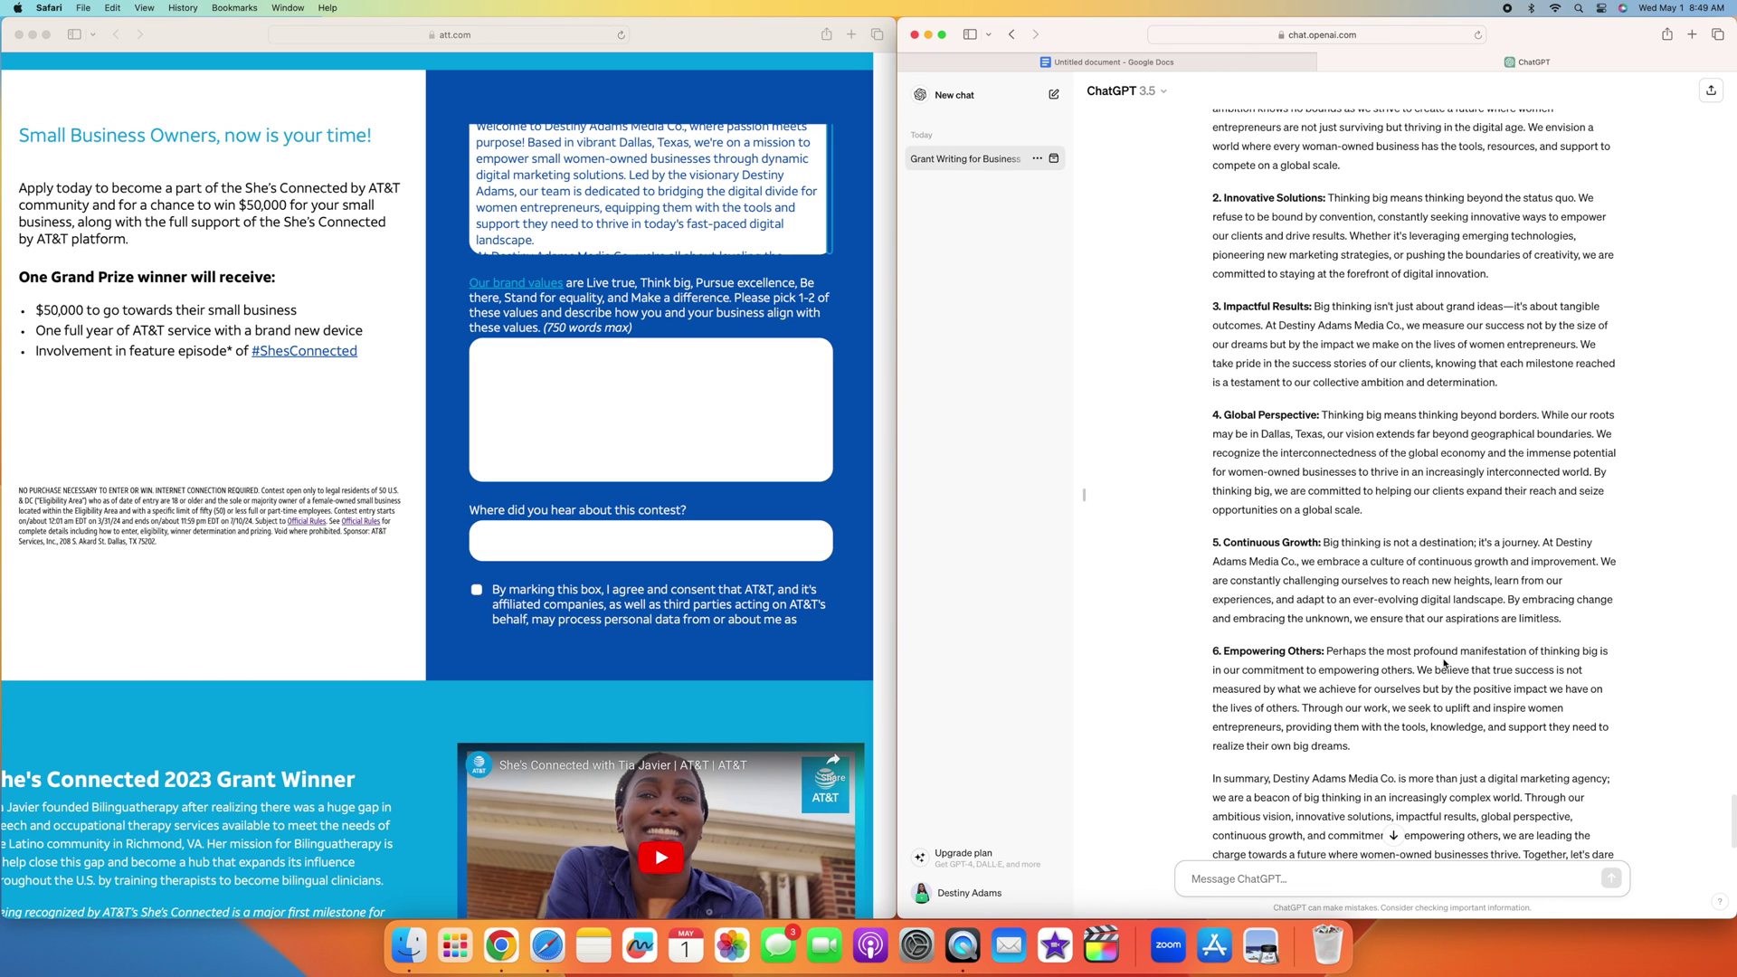
Step: Review the Think Big reply and begin a request to make it more enthusiastic
scroll(1396, 616, down, 1)
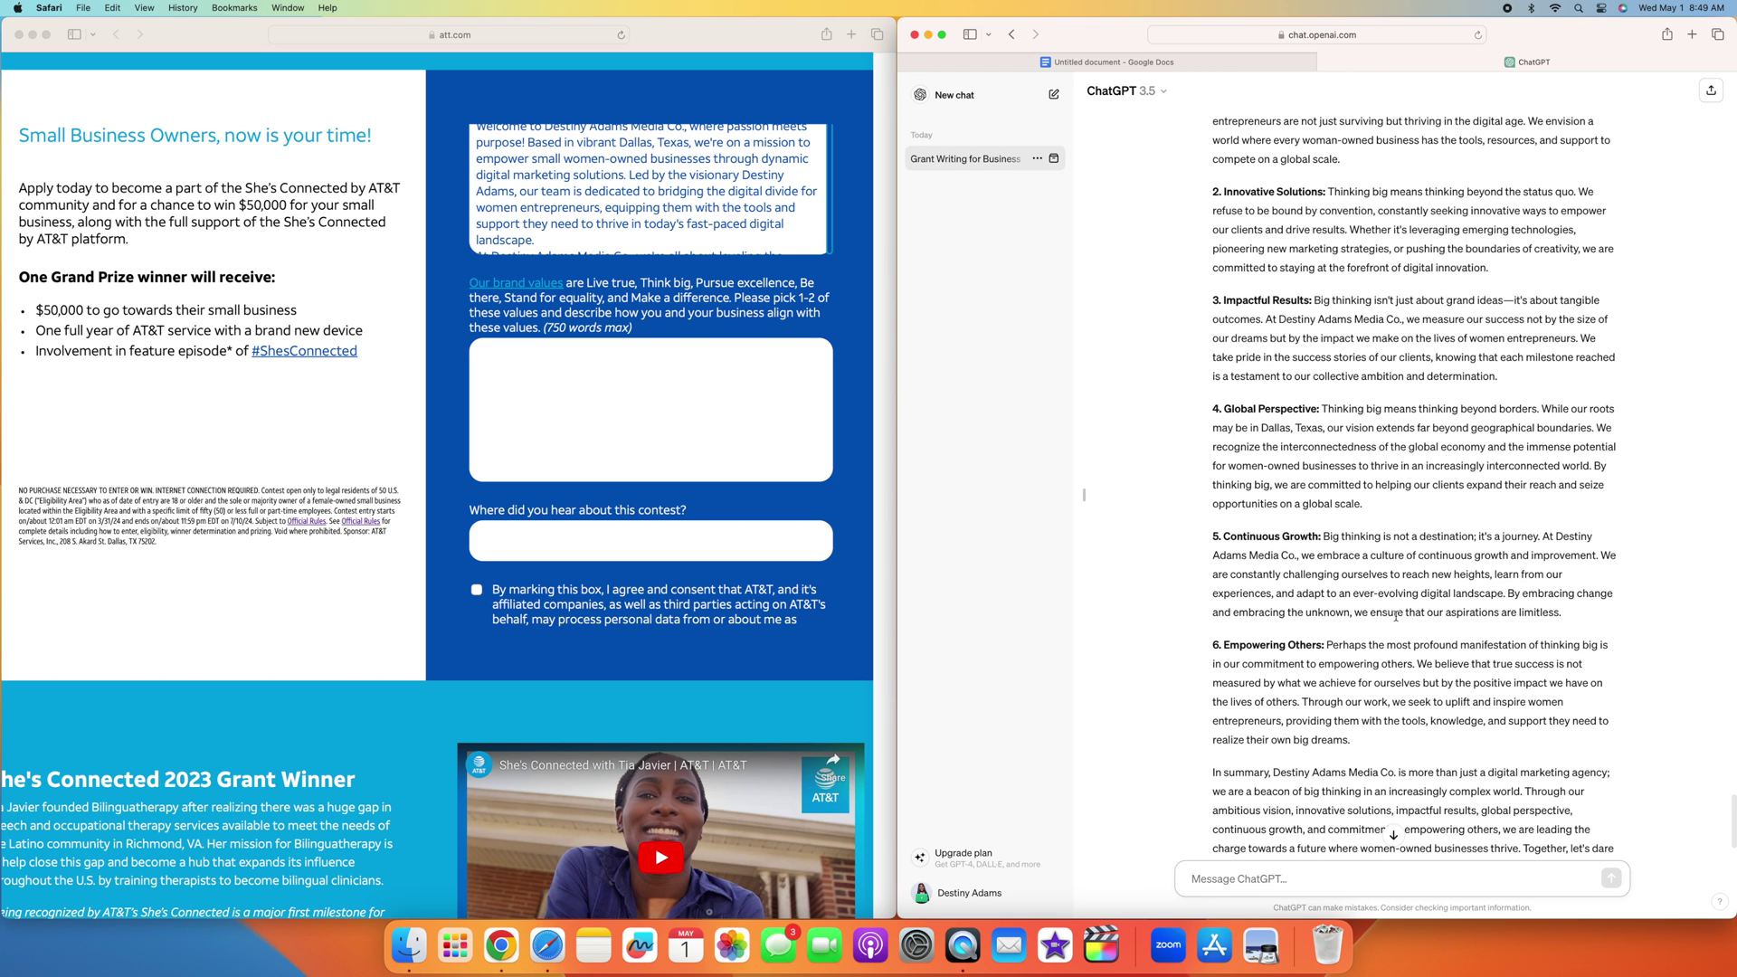
scroll(1203, 552, up, 10)
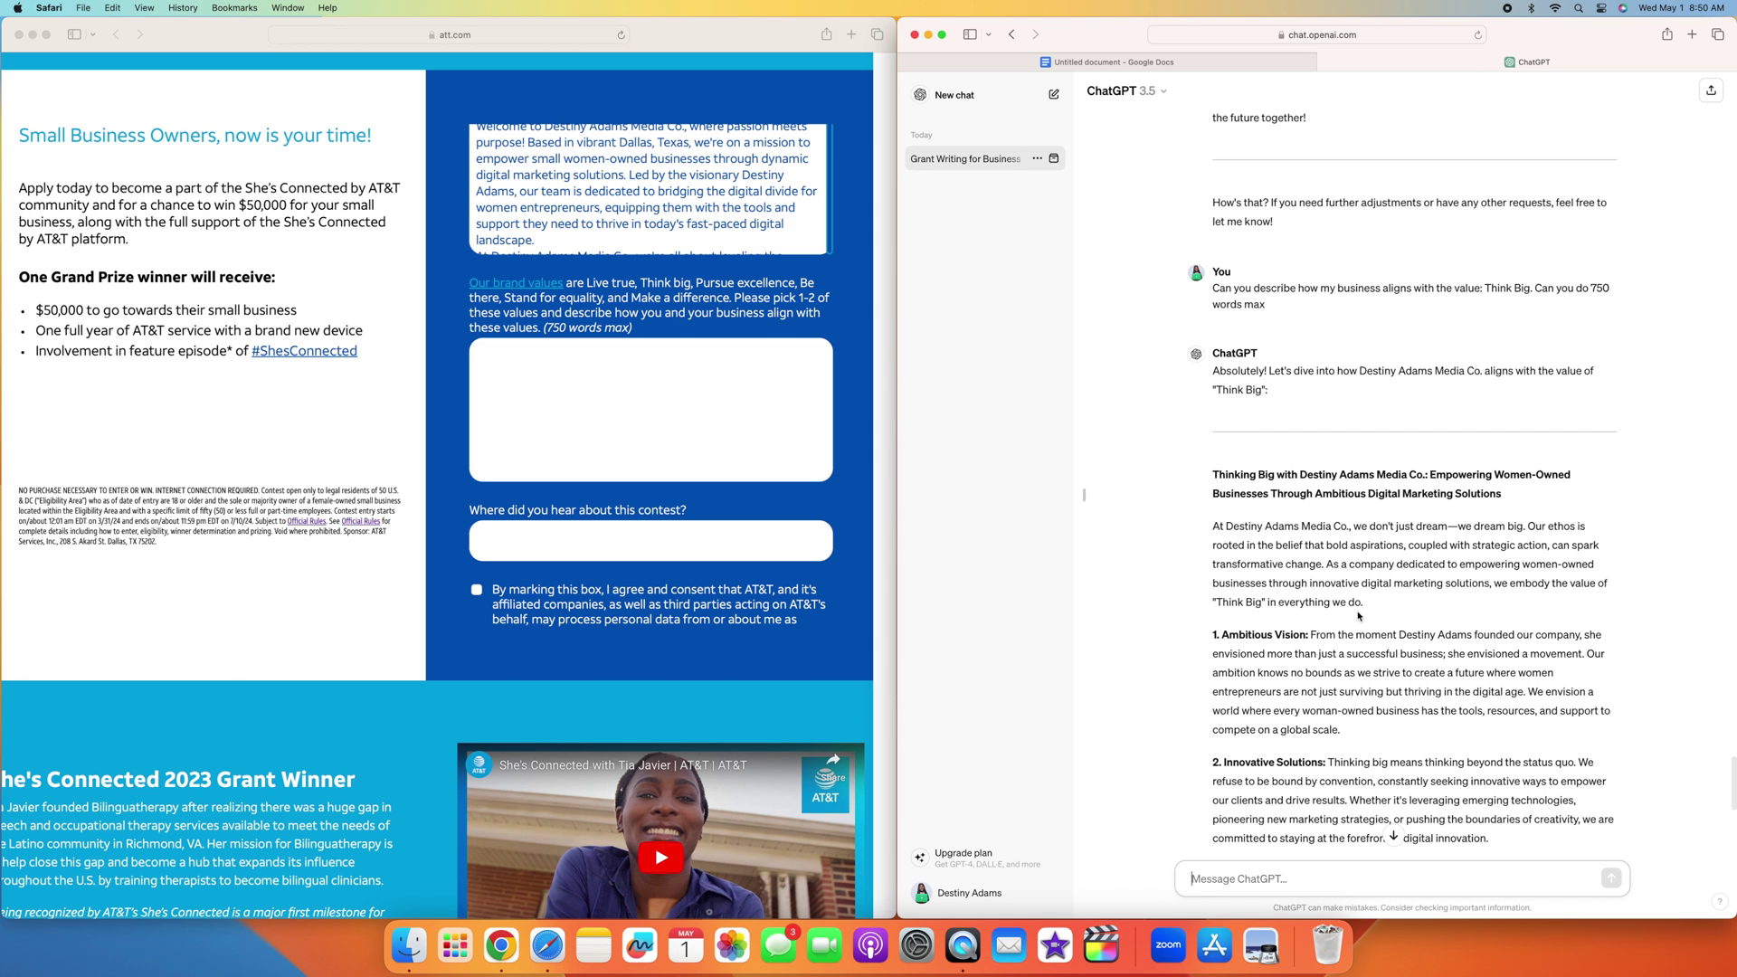
scroll(1352, 606, down, 10)
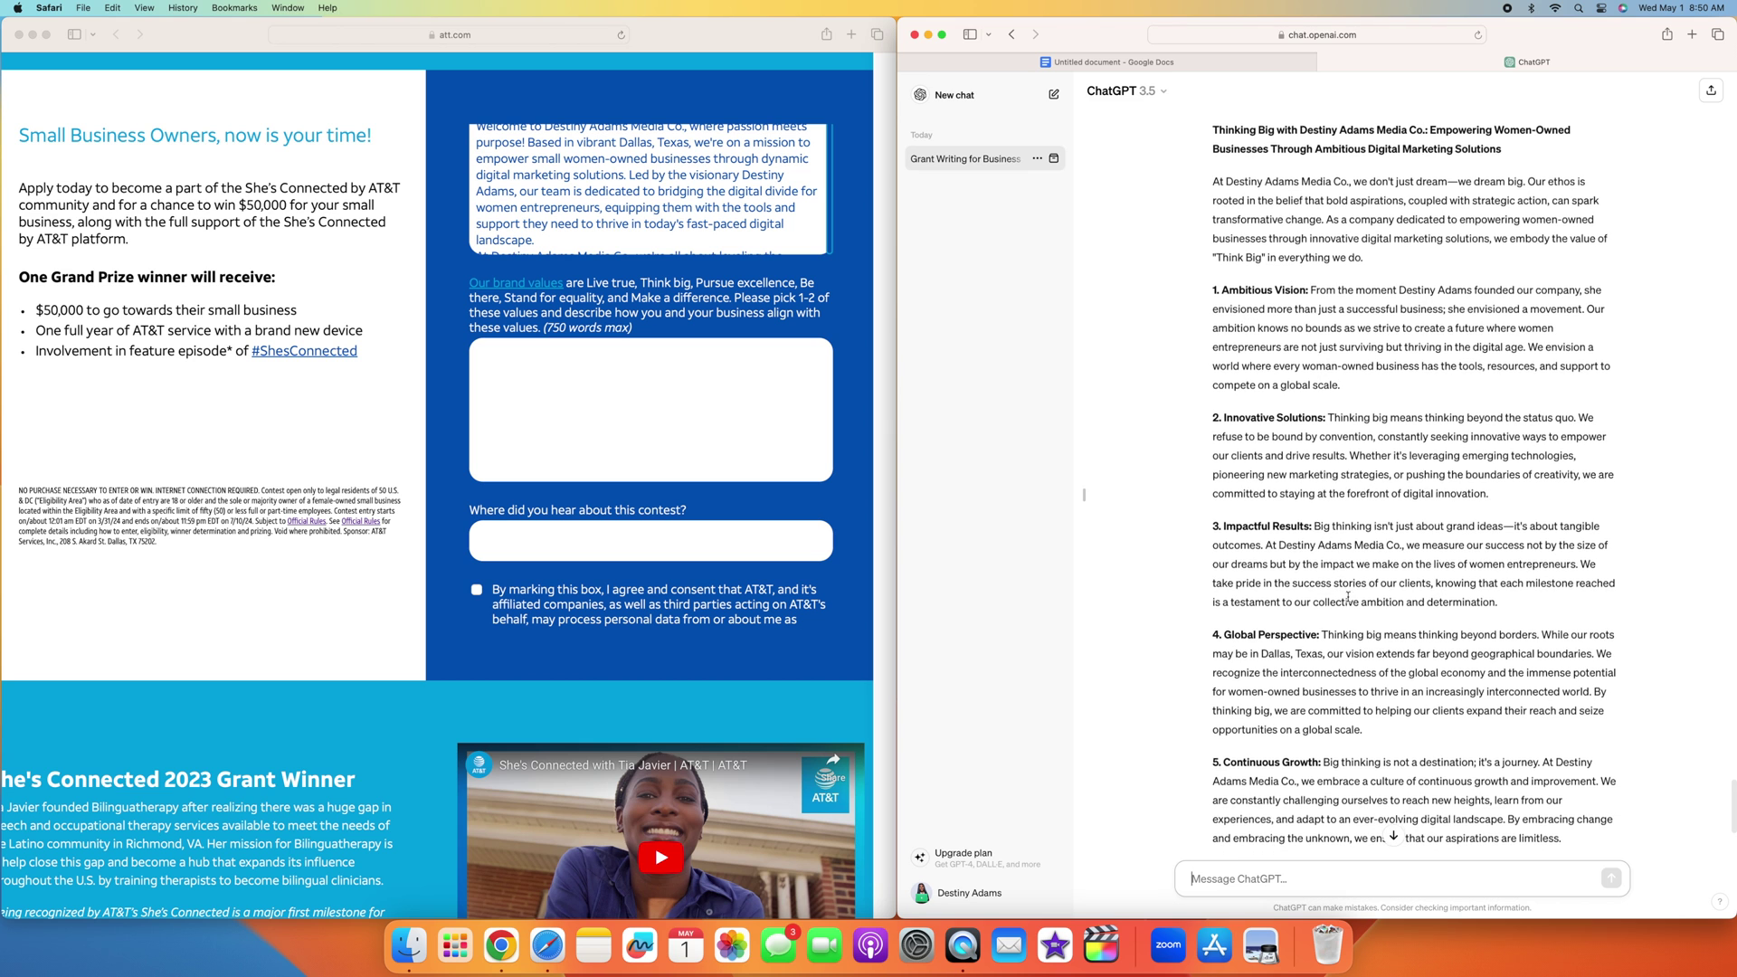
scroll(1347, 597, down, 10)
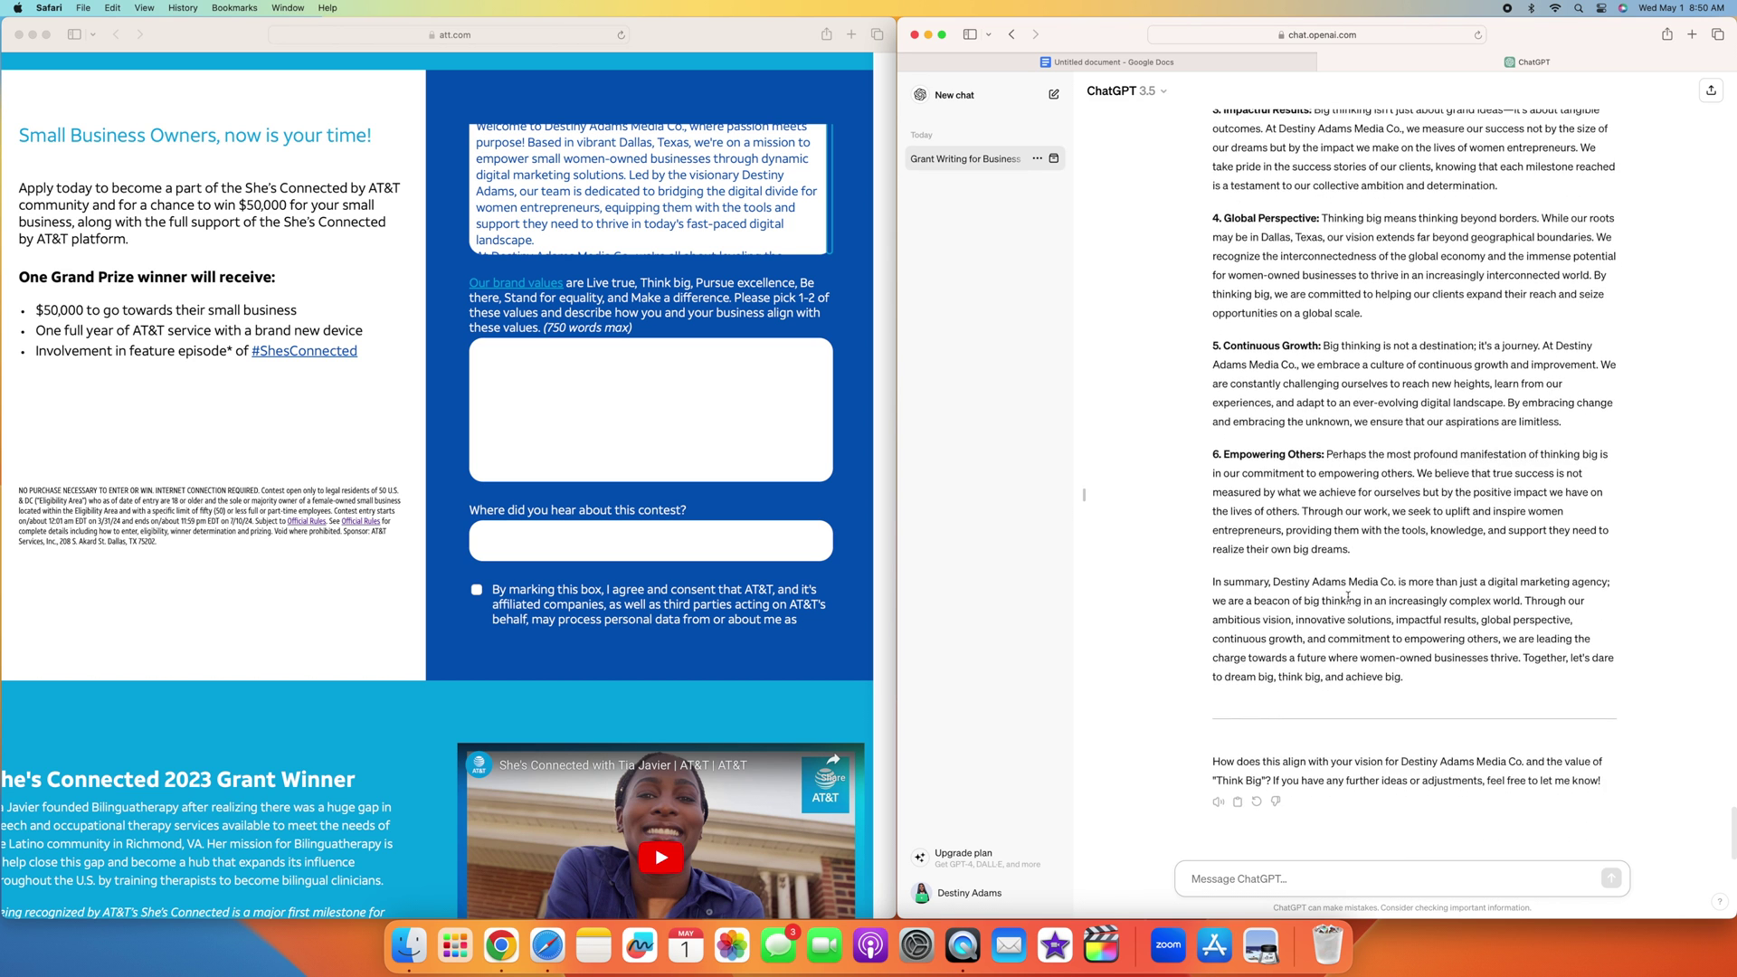
click(1251, 880)
text(Can you wri)
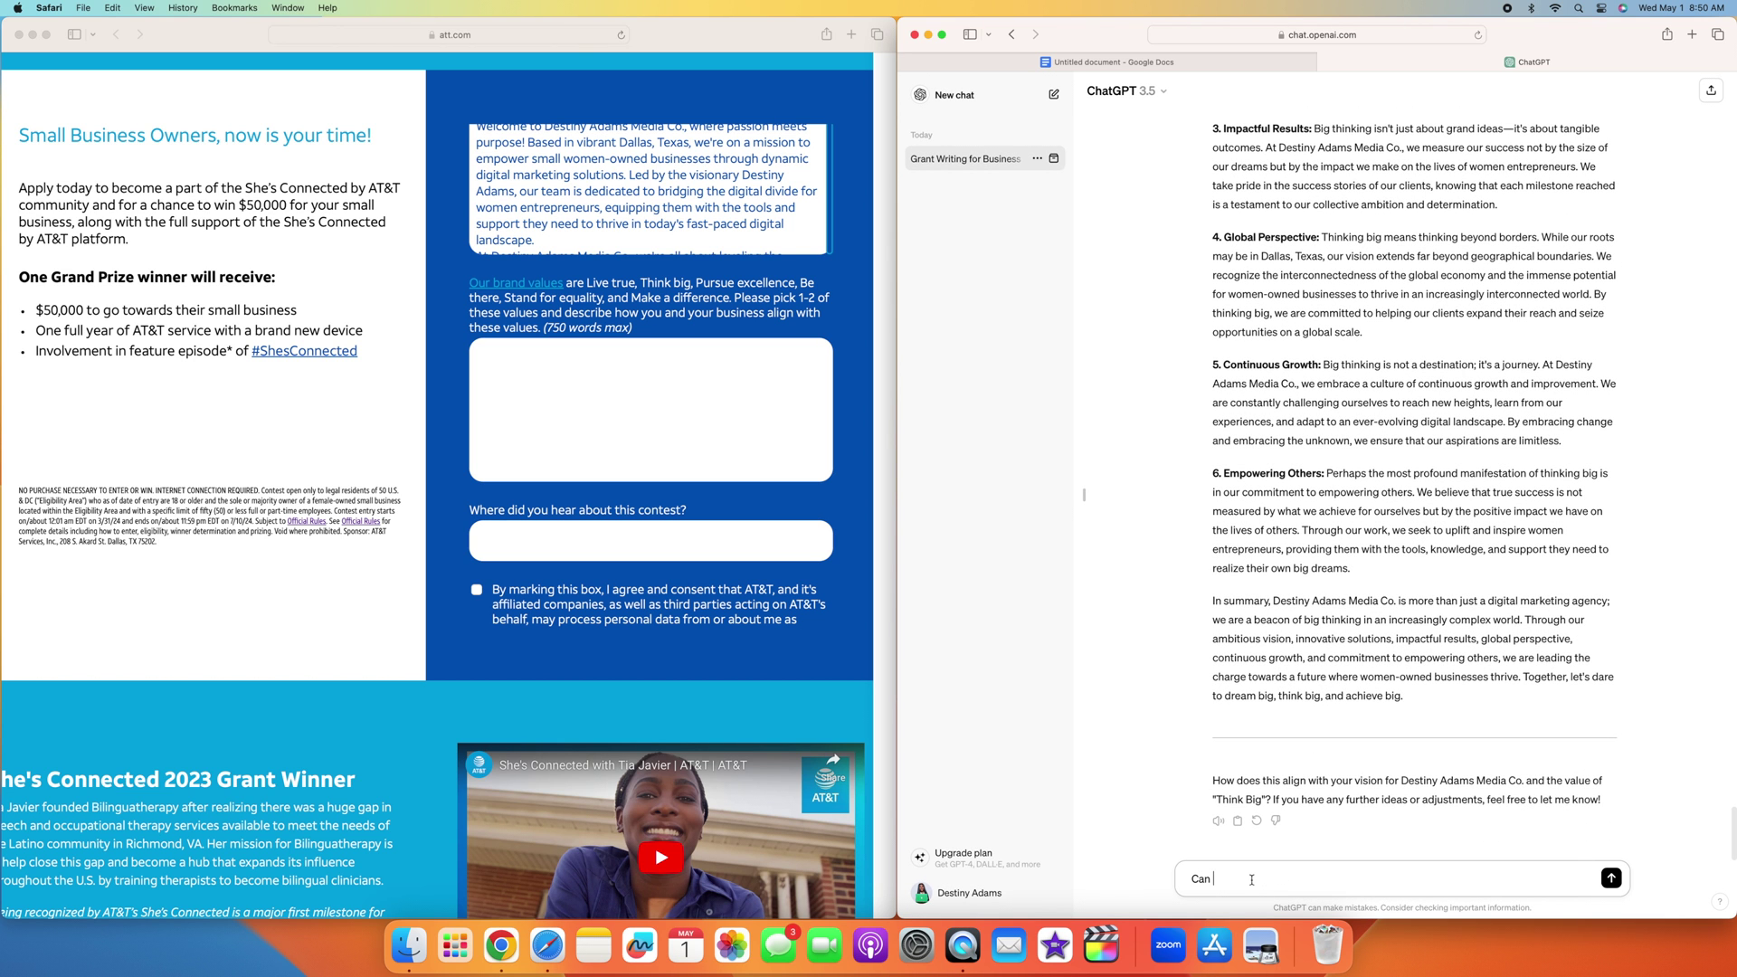
text(te this more enthusiatics)
Step: Get the enthusiastic Think Big rewrite and select it, ending with the 'dare to dream big' summary
key(Return)
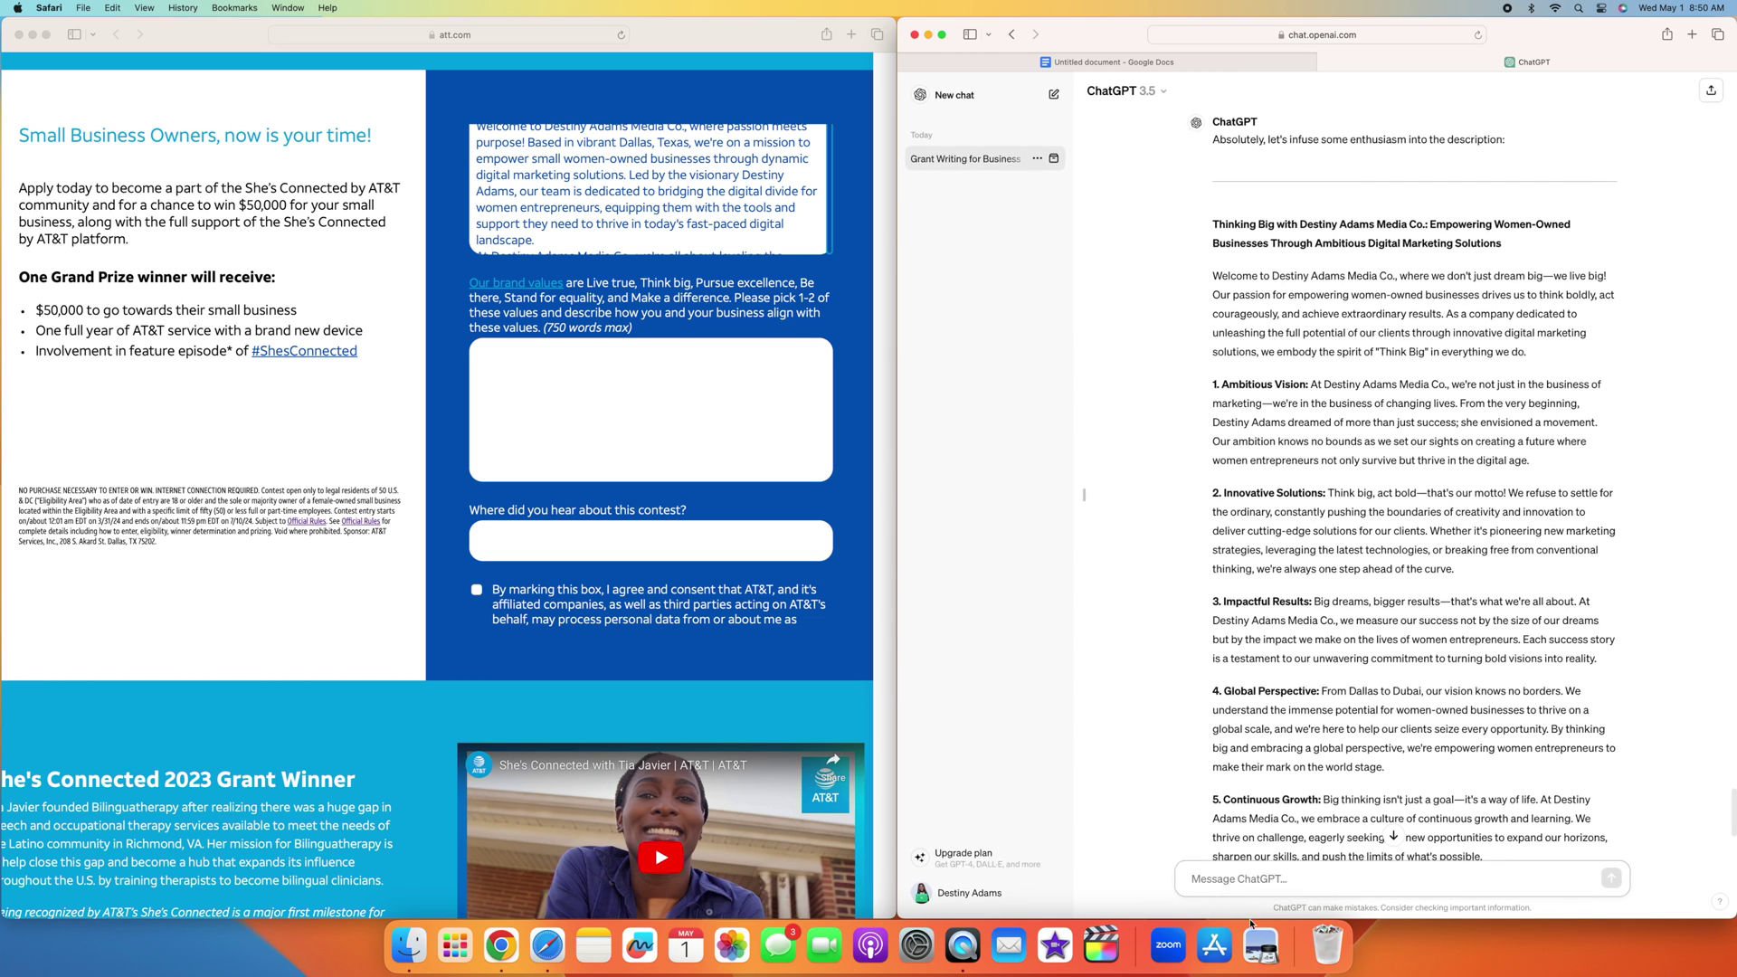
scroll(1362, 761, down, 2)
scroll(1363, 761, down, 6)
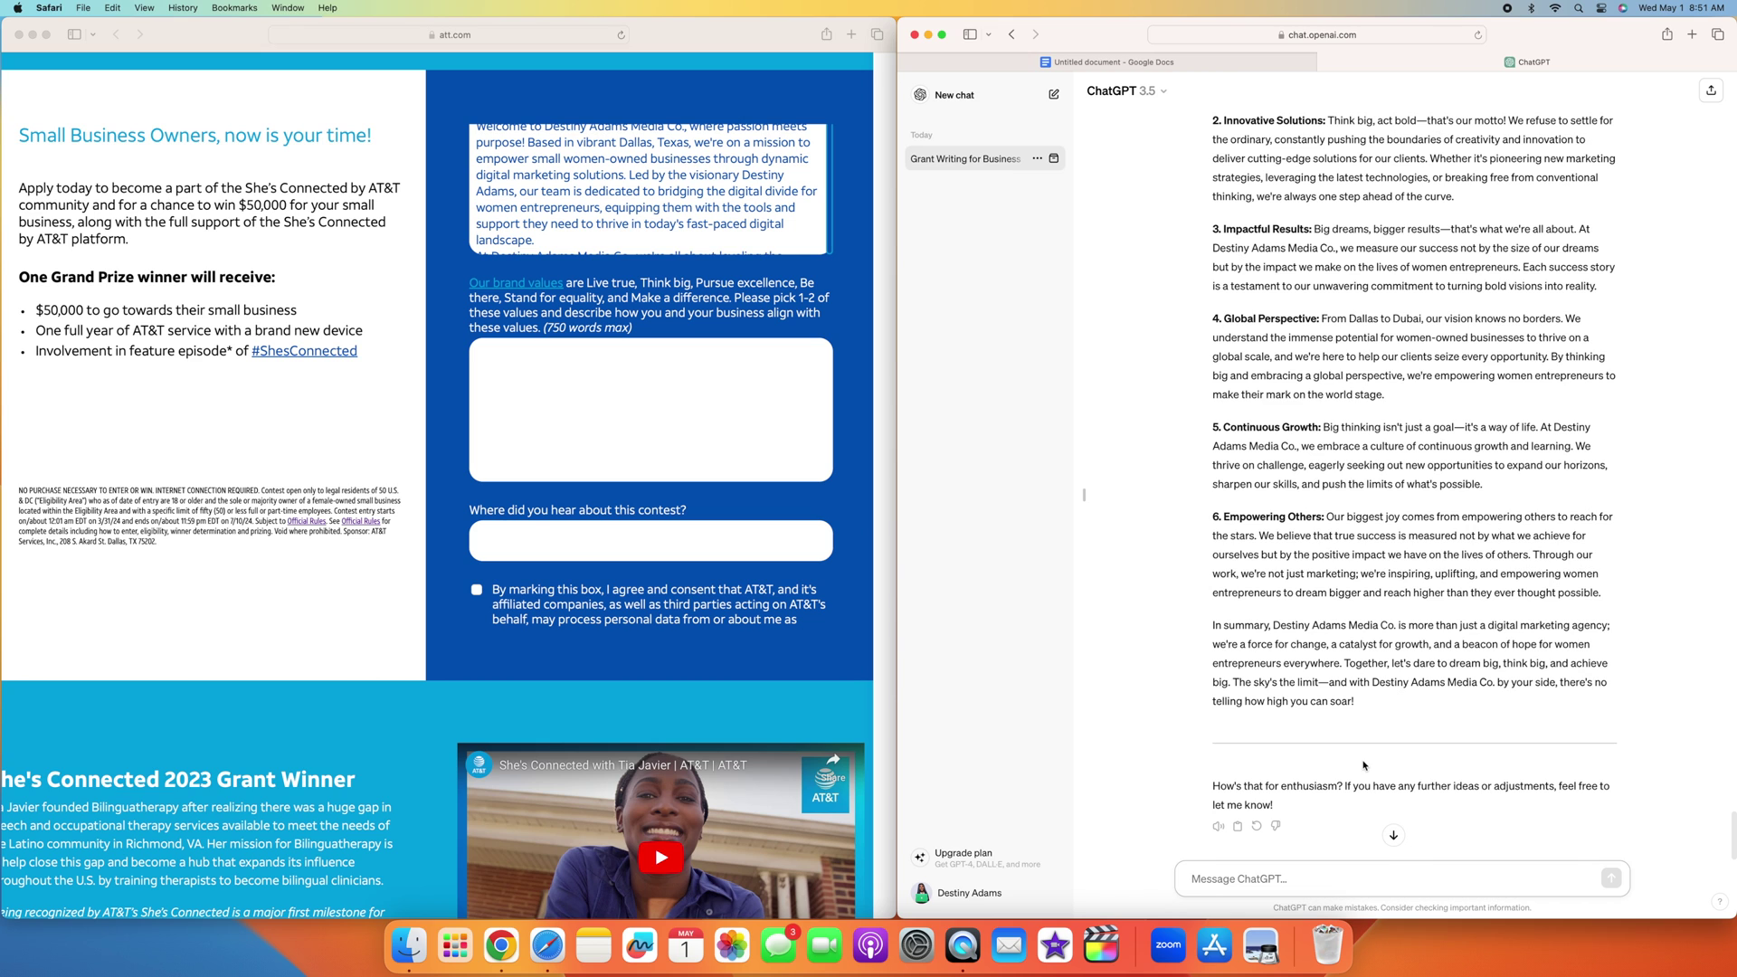
scroll(1320, 760, down, 1)
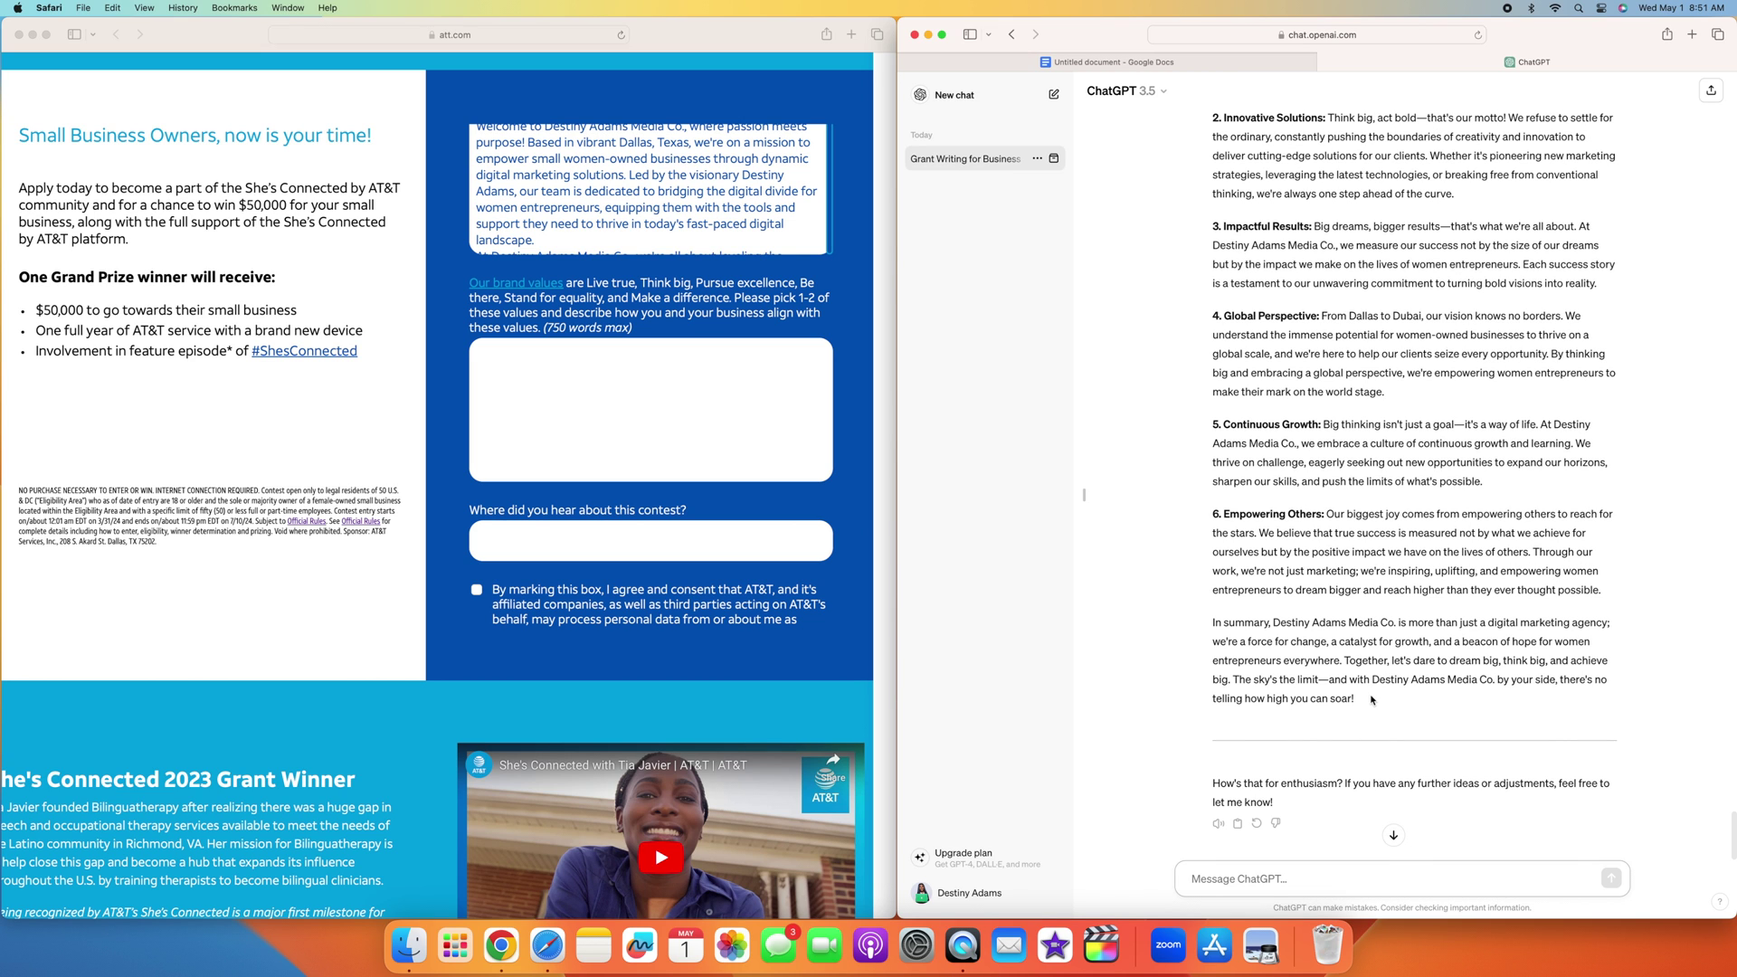
drag(1374, 699, 1211, 496)
Step: Copy the enthusiastic essay into Google Docs, replacing the old draft
key(super+c)
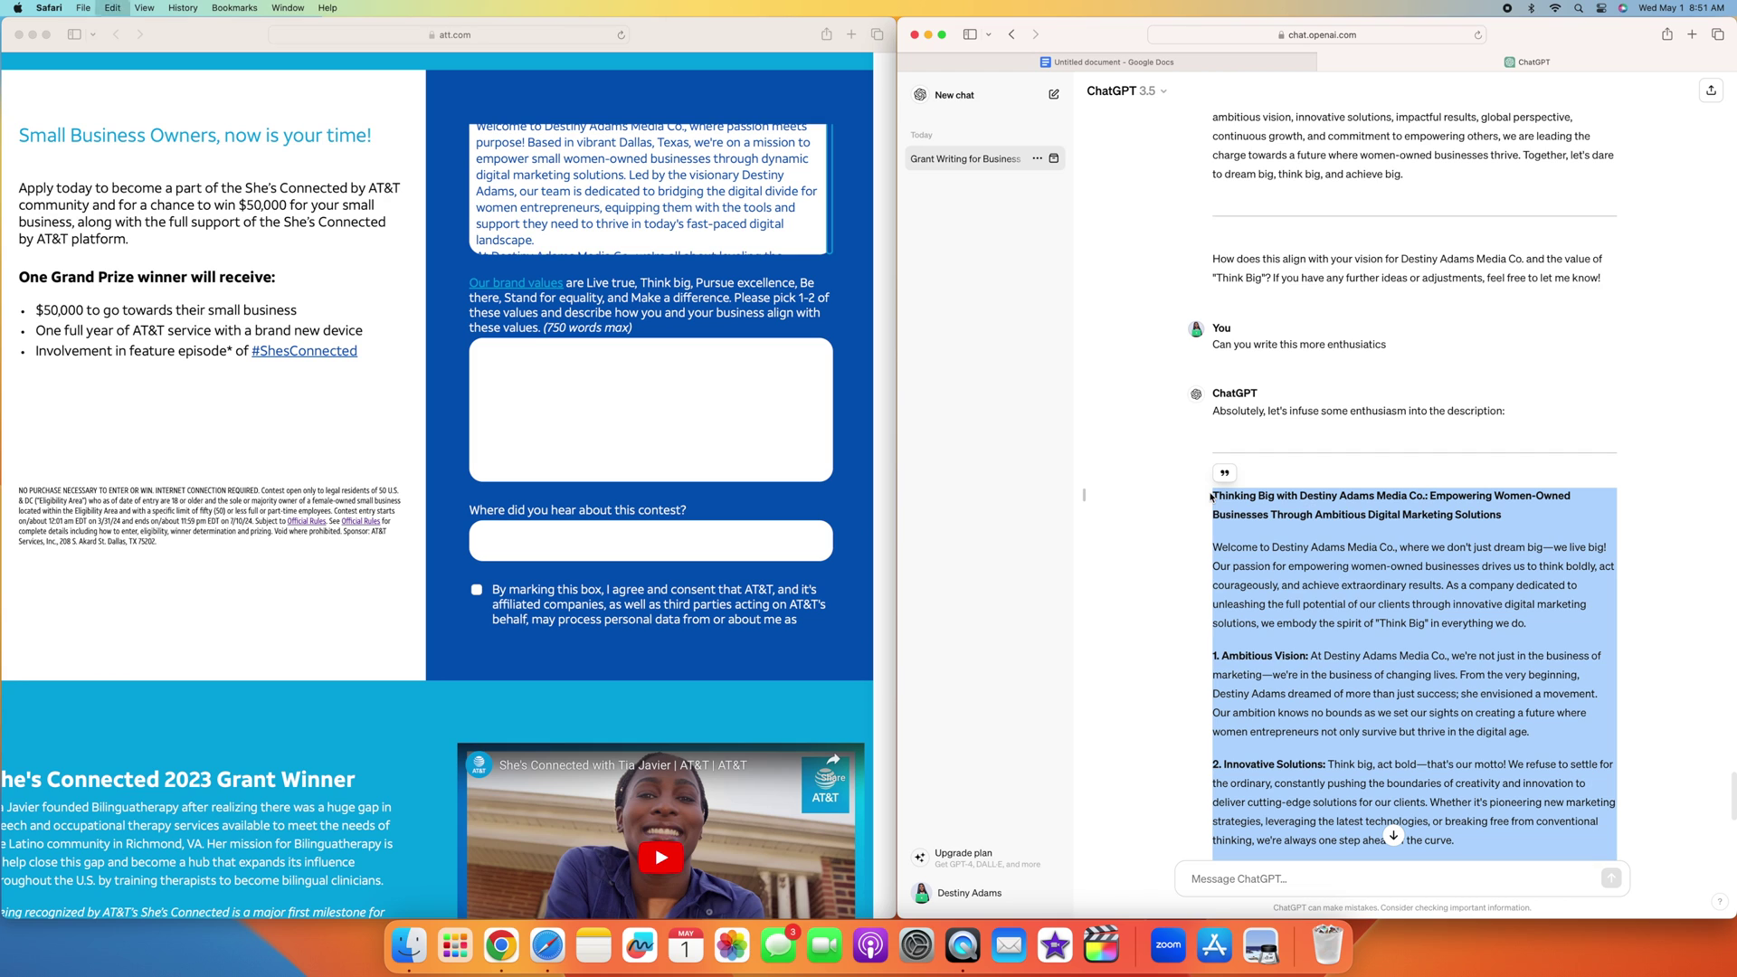
key(ctrl+shift+Tab)
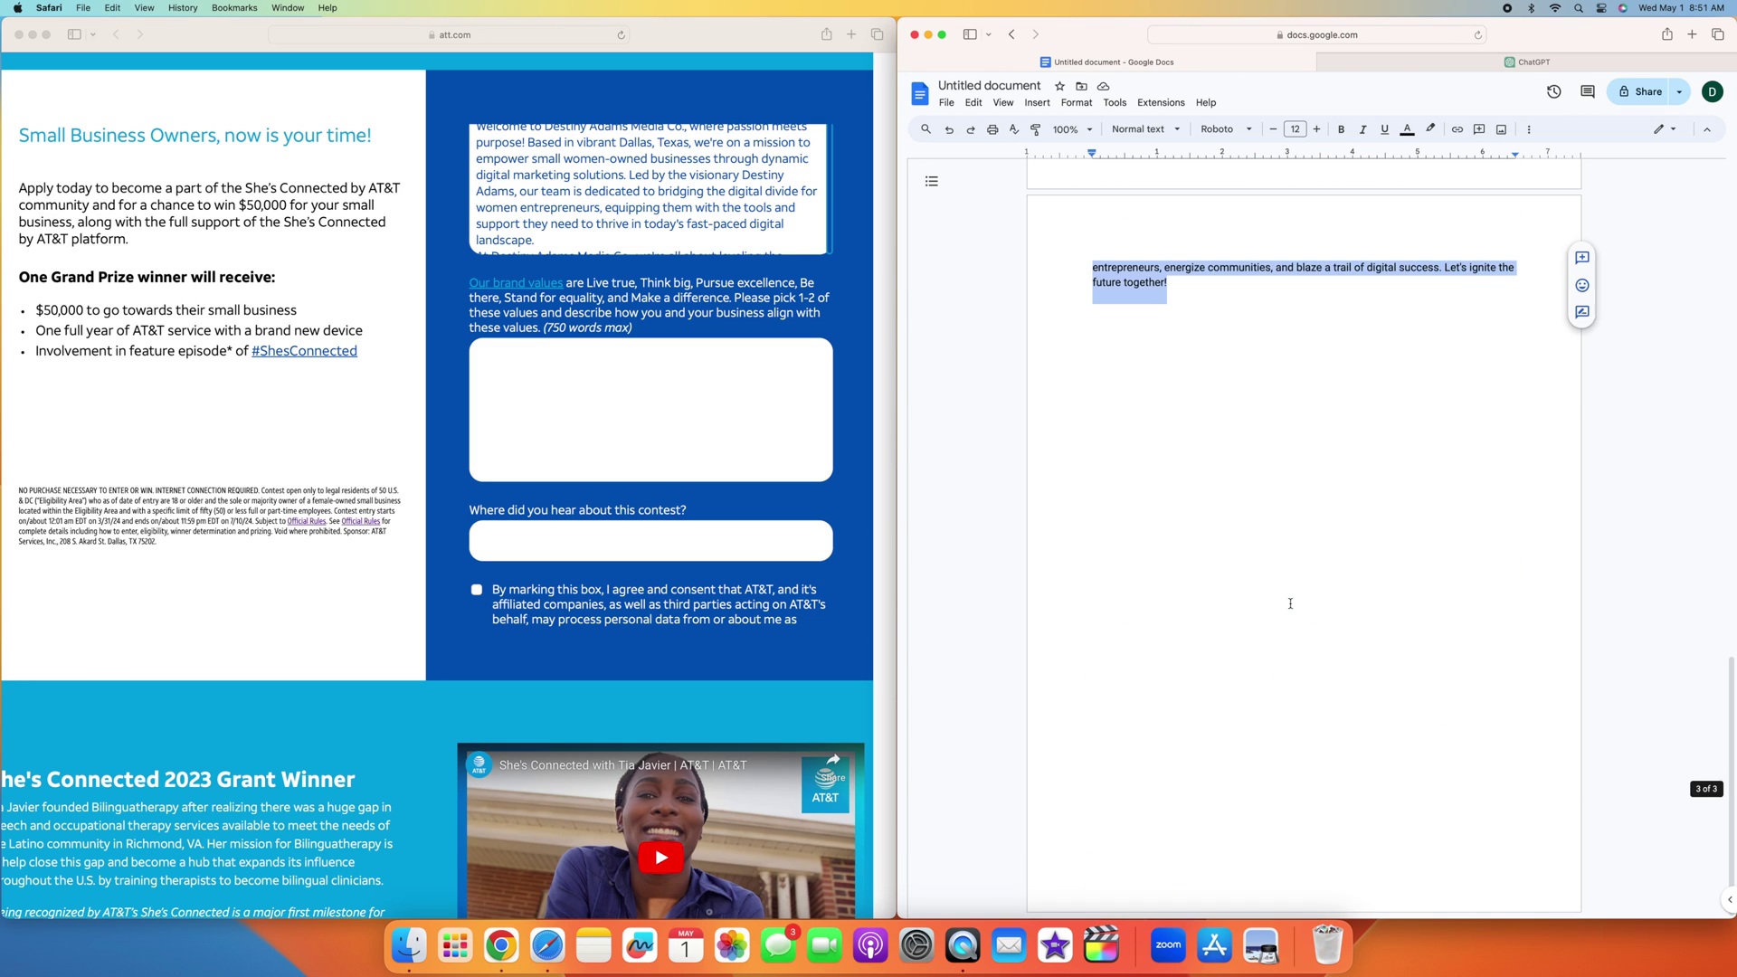
click(1300, 424)
key(super+v)
drag(1300, 424, 1118, 164)
key(BackSpace)
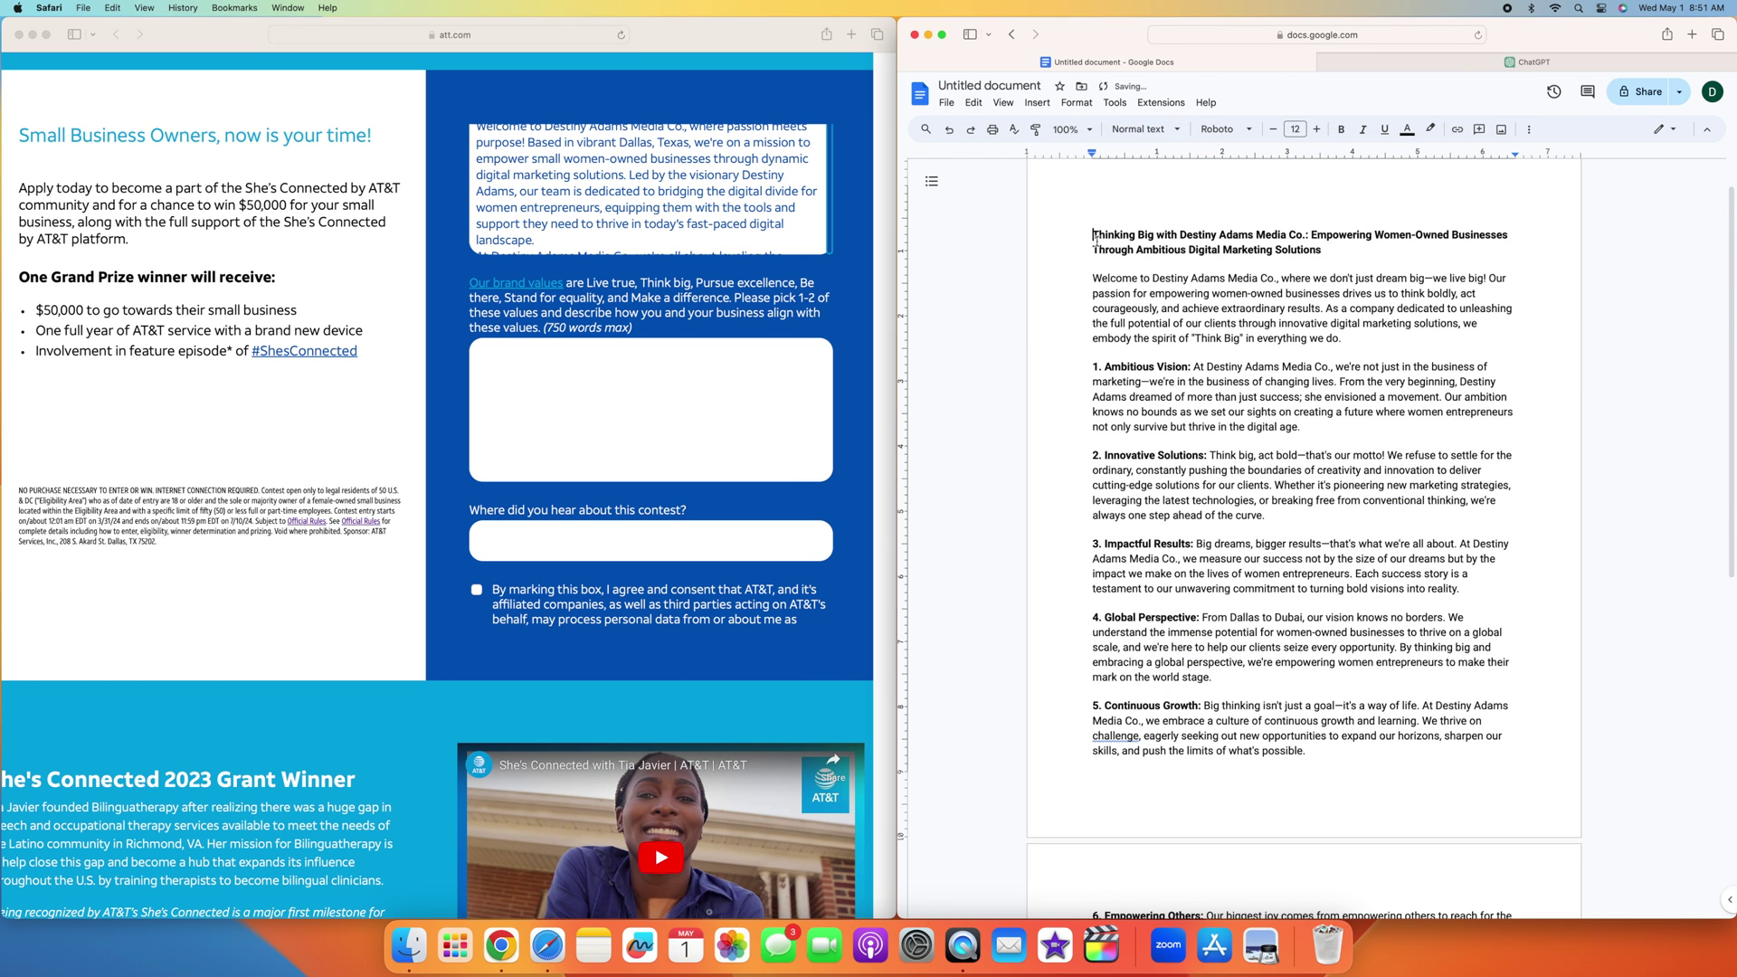
Step: Confirm the essay is 483 words, then return to ChatGPT's message box
click(1114, 102)
click(1161, 147)
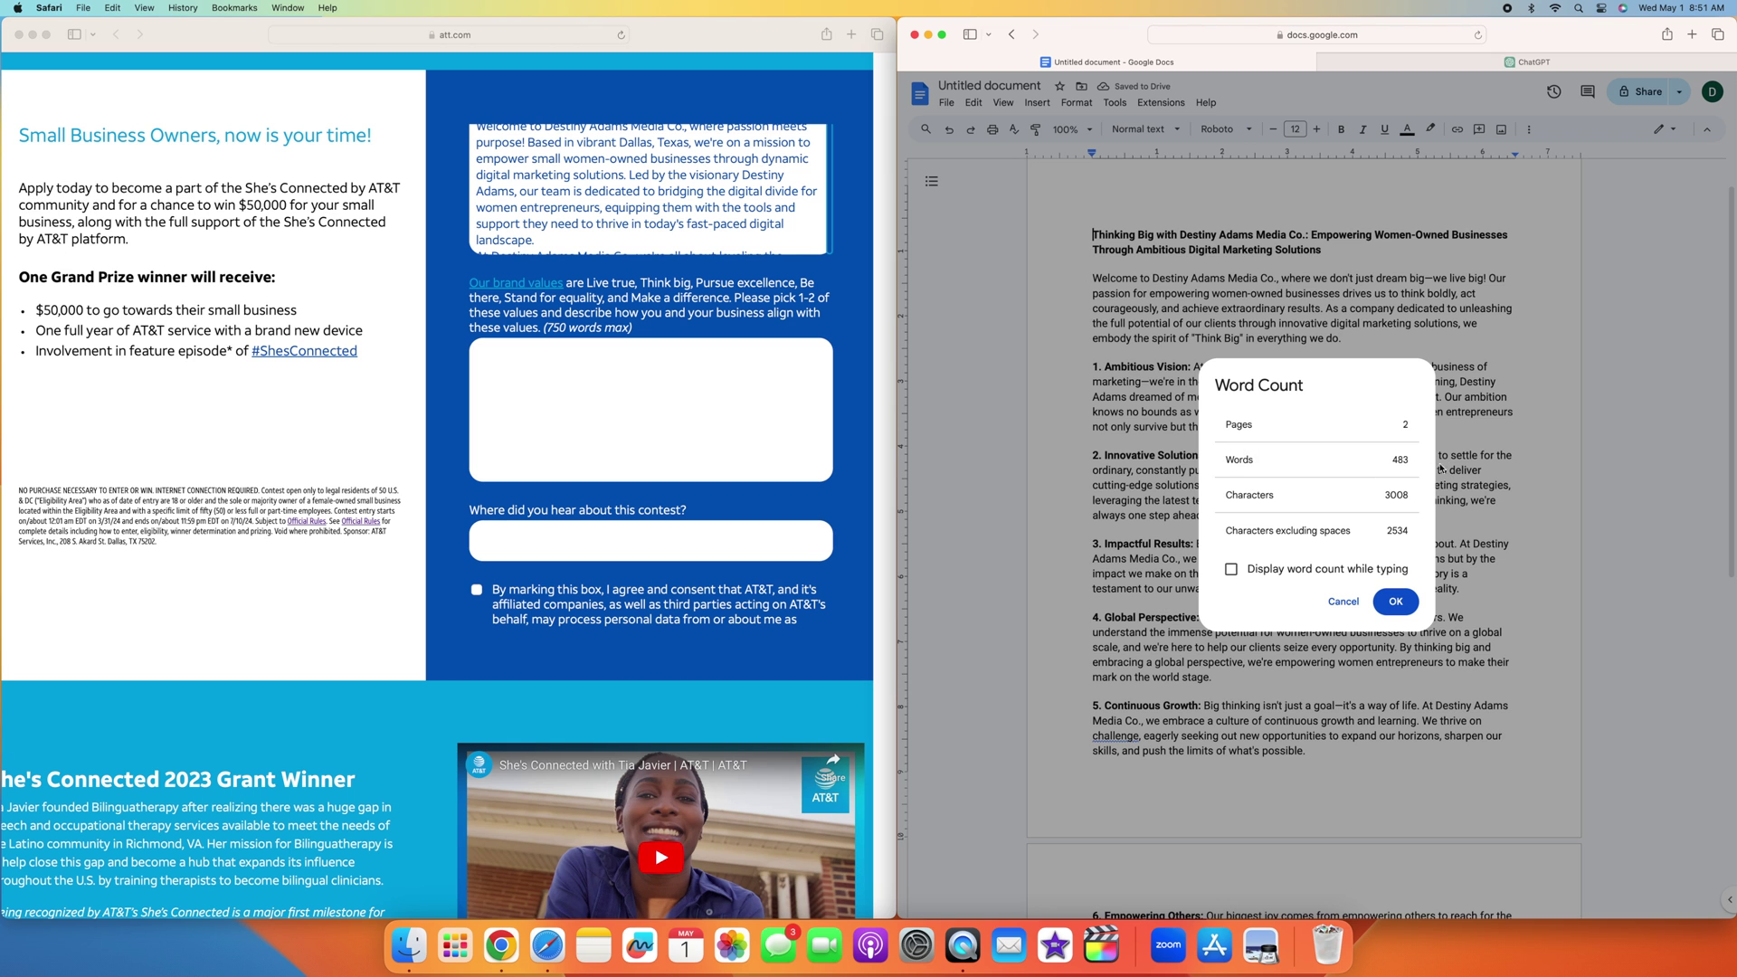
click(1509, 443)
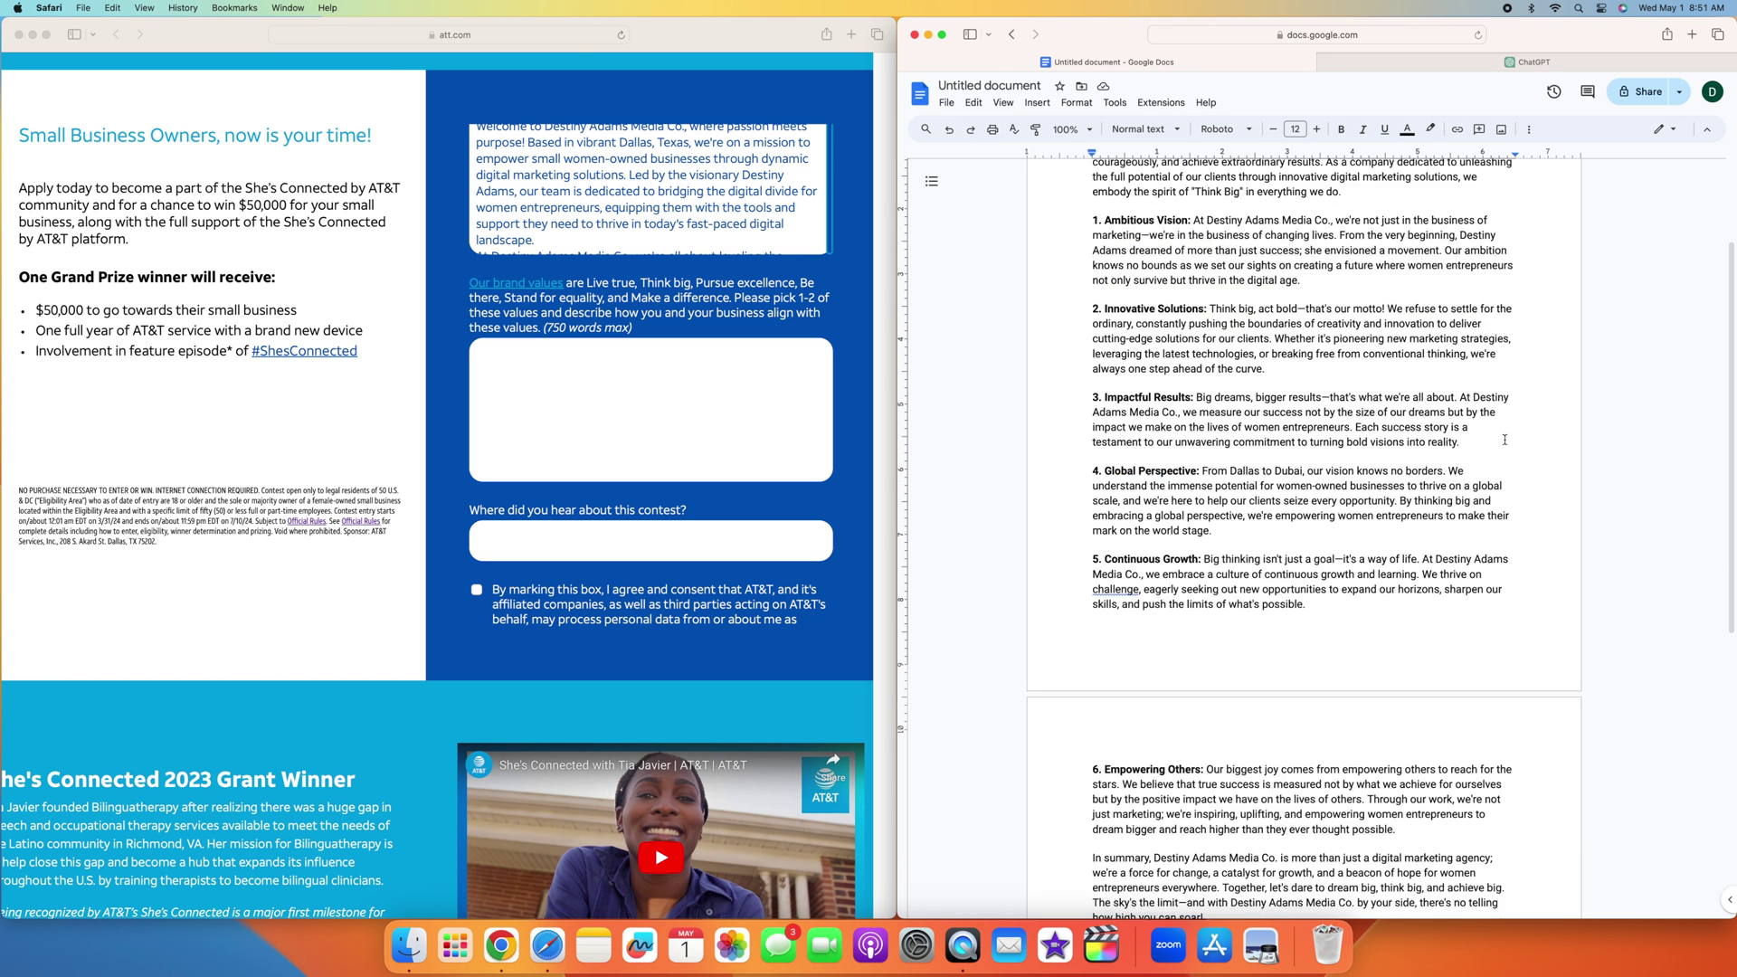
scroll(1504, 439, down, 5)
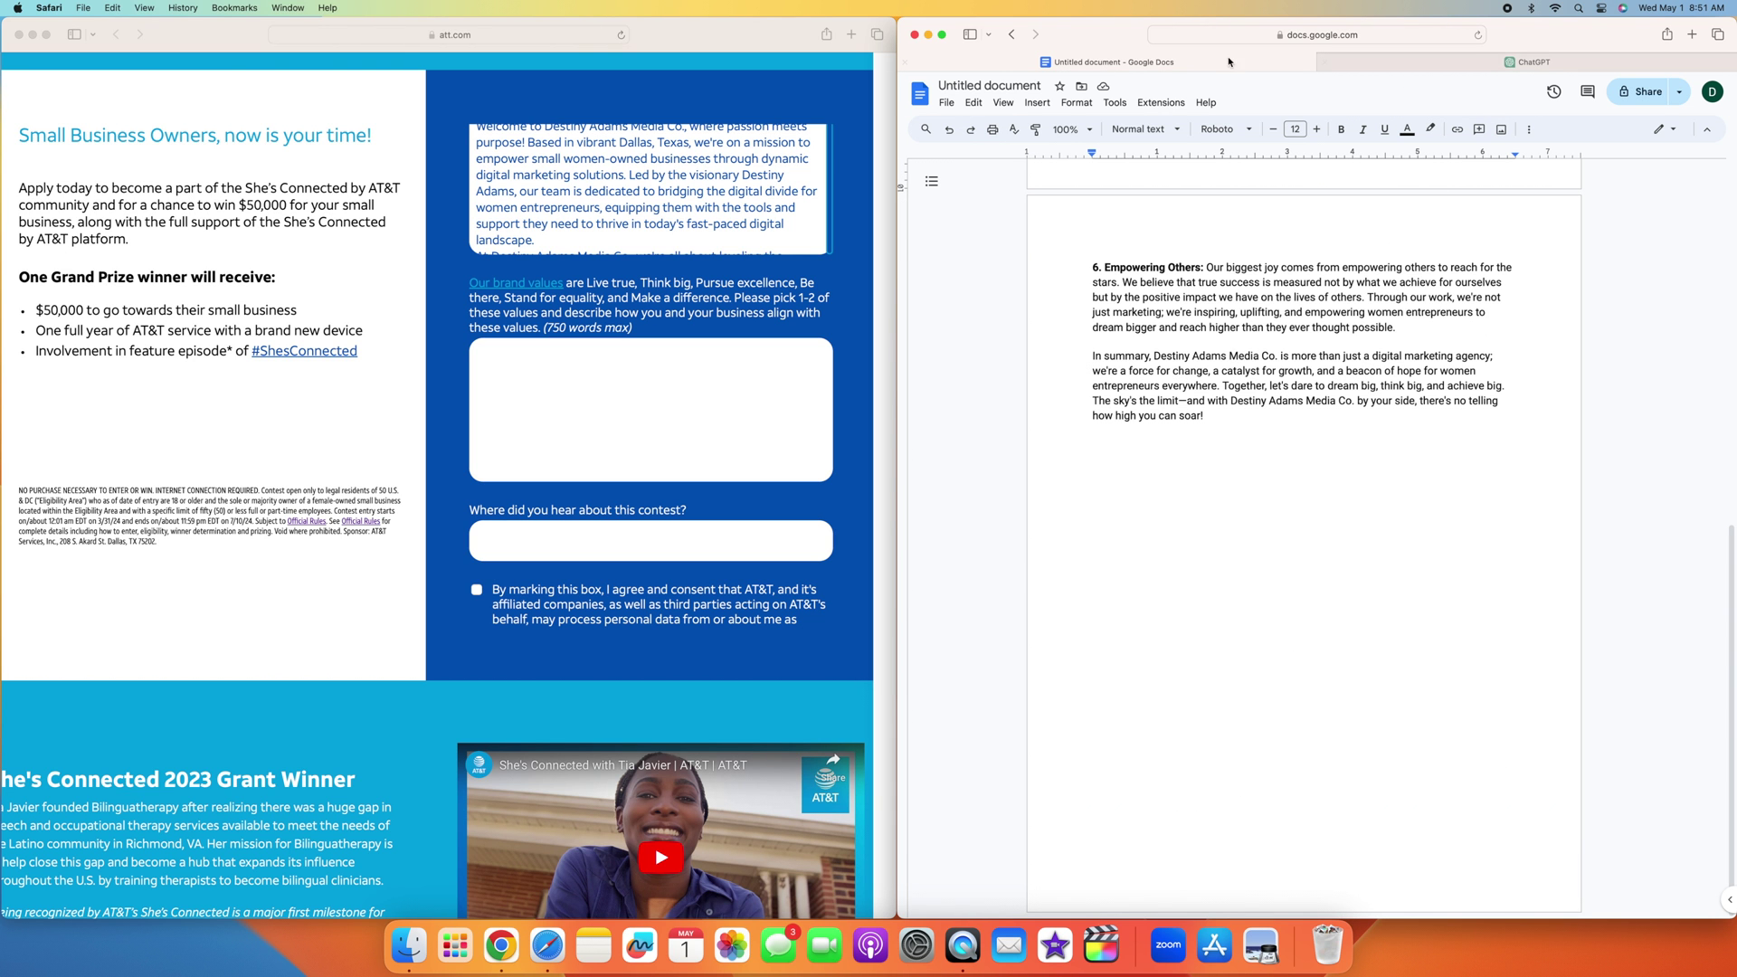
click(1529, 58)
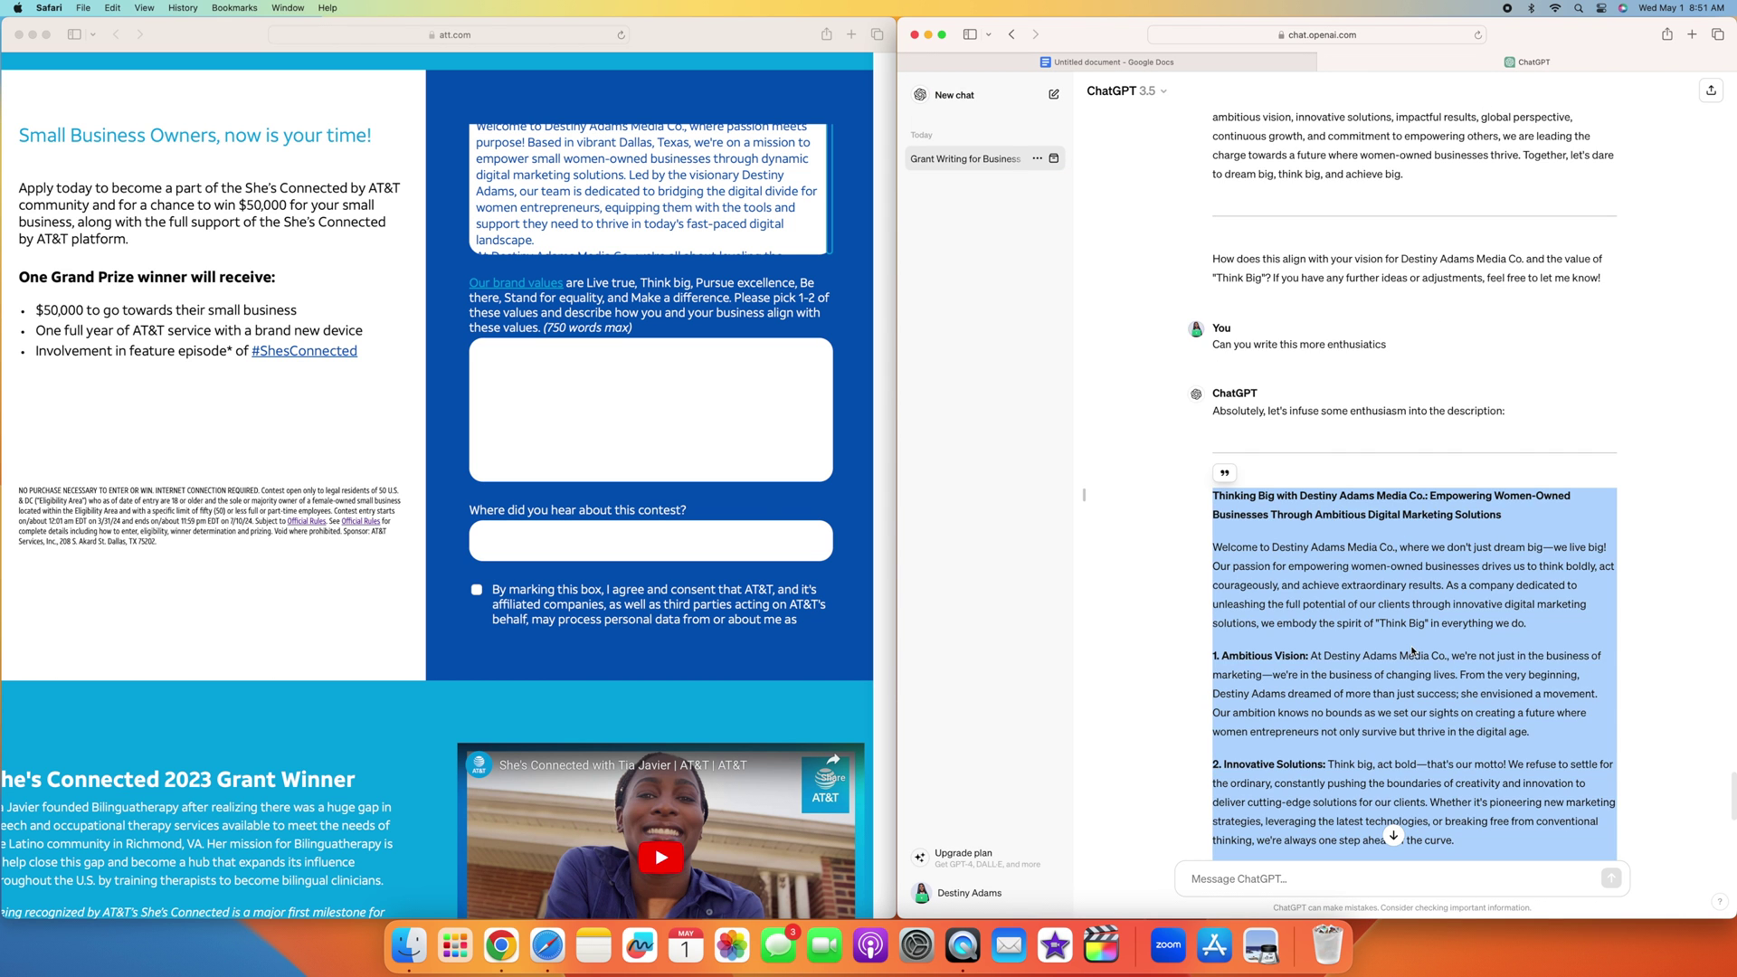
scroll(1412, 651, down, 8)
click(1301, 882)
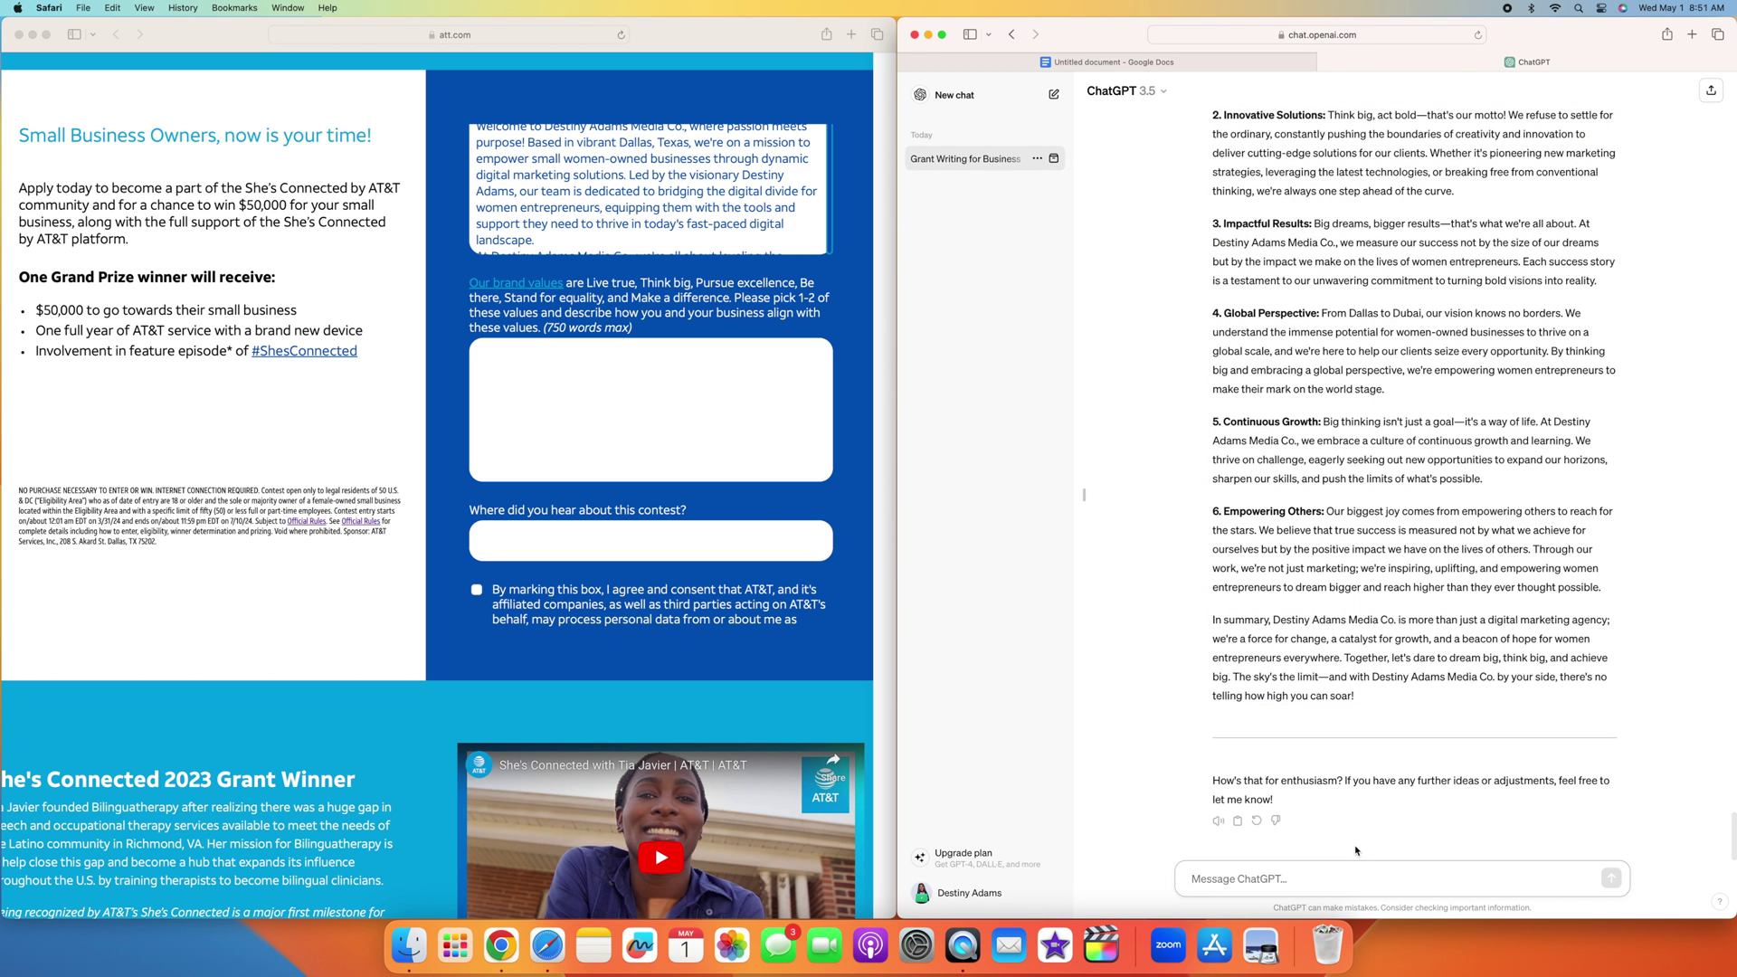
Step: Ask ChatGPT to add 300 more words to the Think Big essay
text(can you add 300 more words)
key(Return)
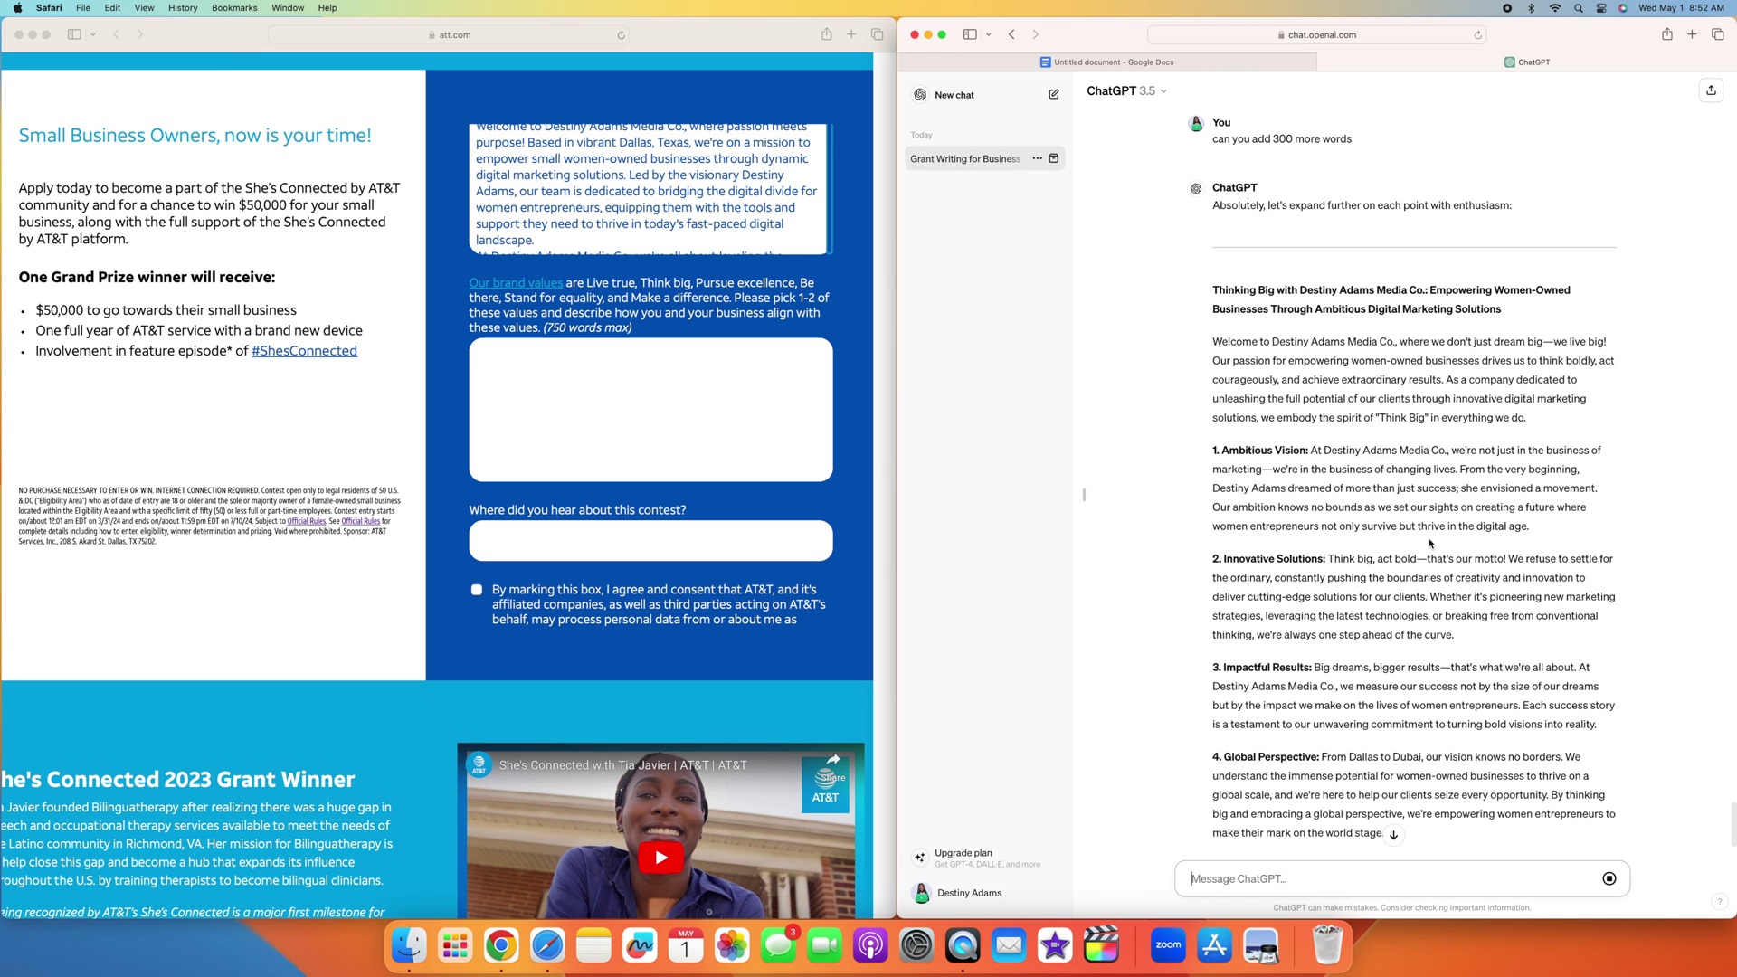
scroll(1430, 543, down, 5)
scroll(1364, 449, up, 6)
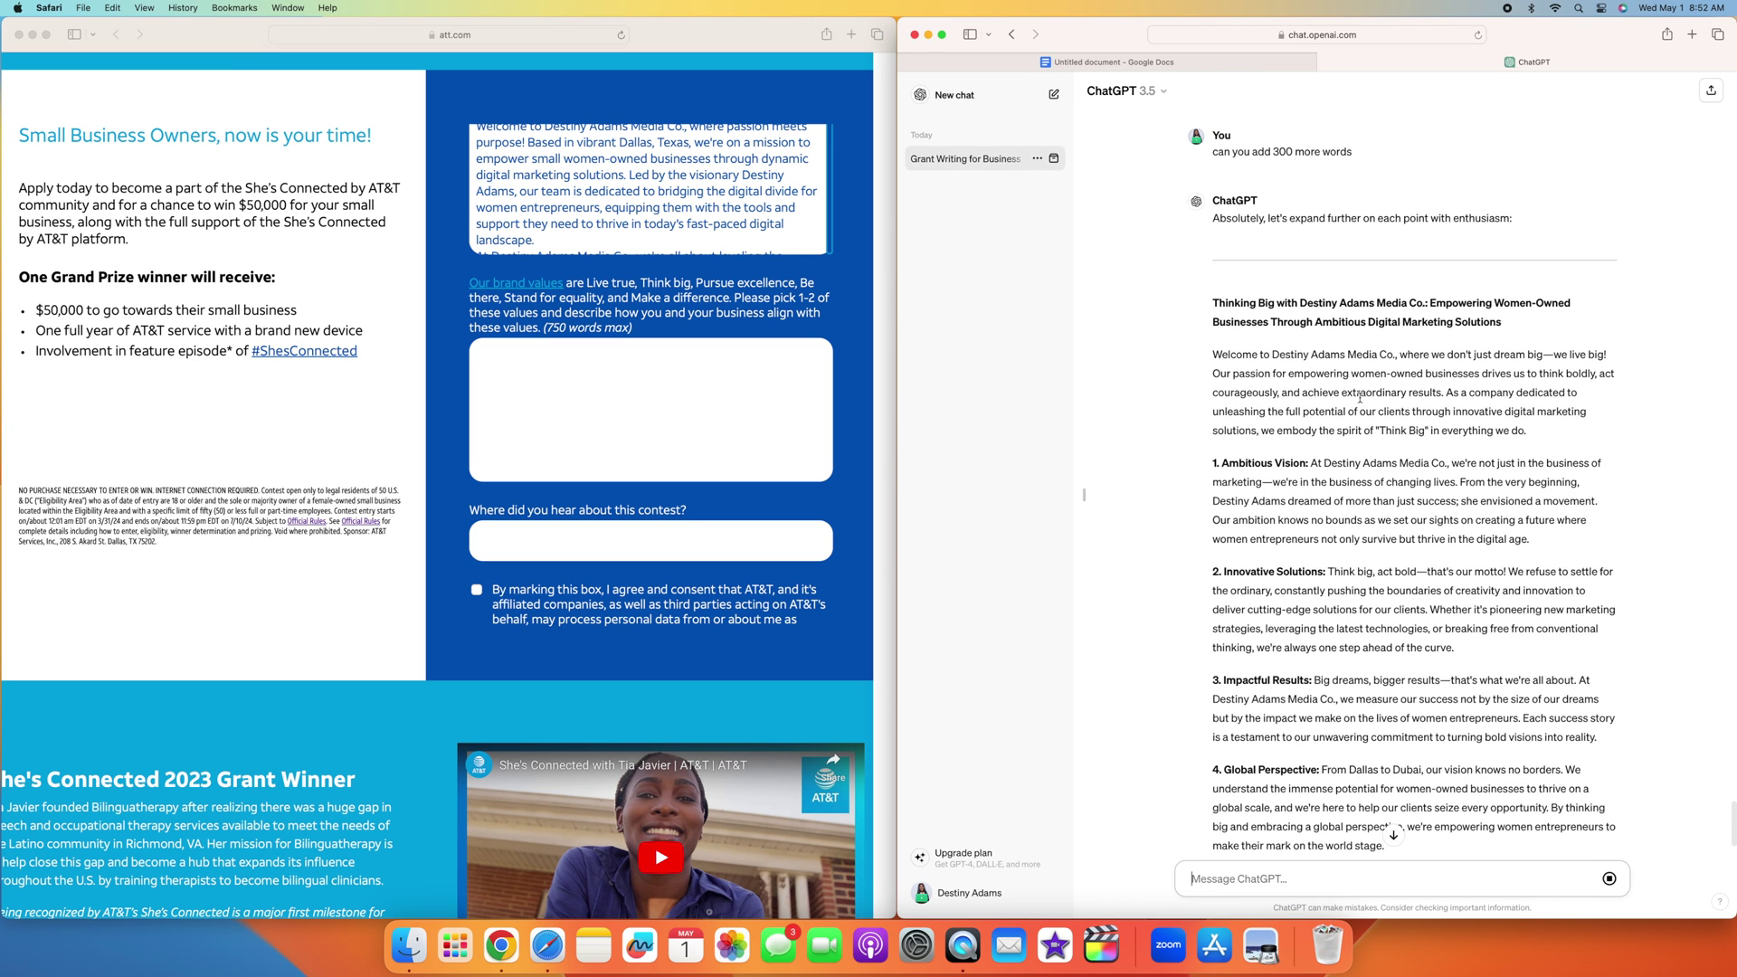
Step: Select the full expanded essay, including Community Engagement and Advocacy and Thought Leadership points
drag(1212, 217, 1610, 737)
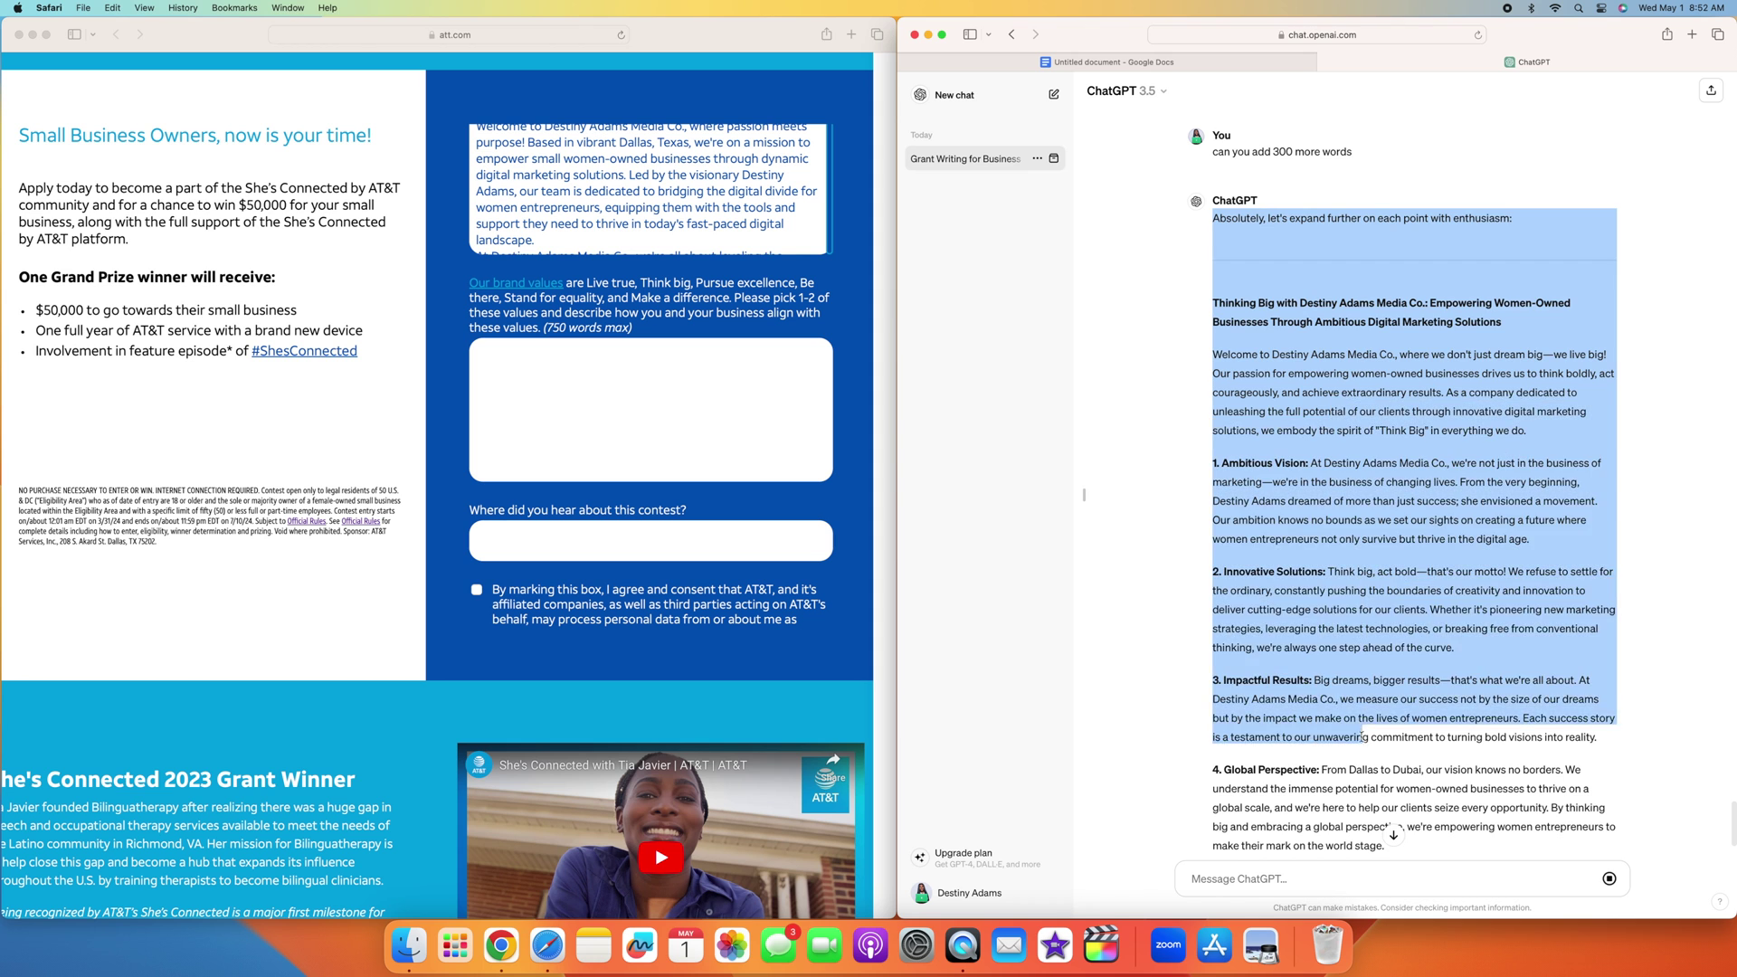
click(1374, 593)
drag(1212, 301, 1440, 938)
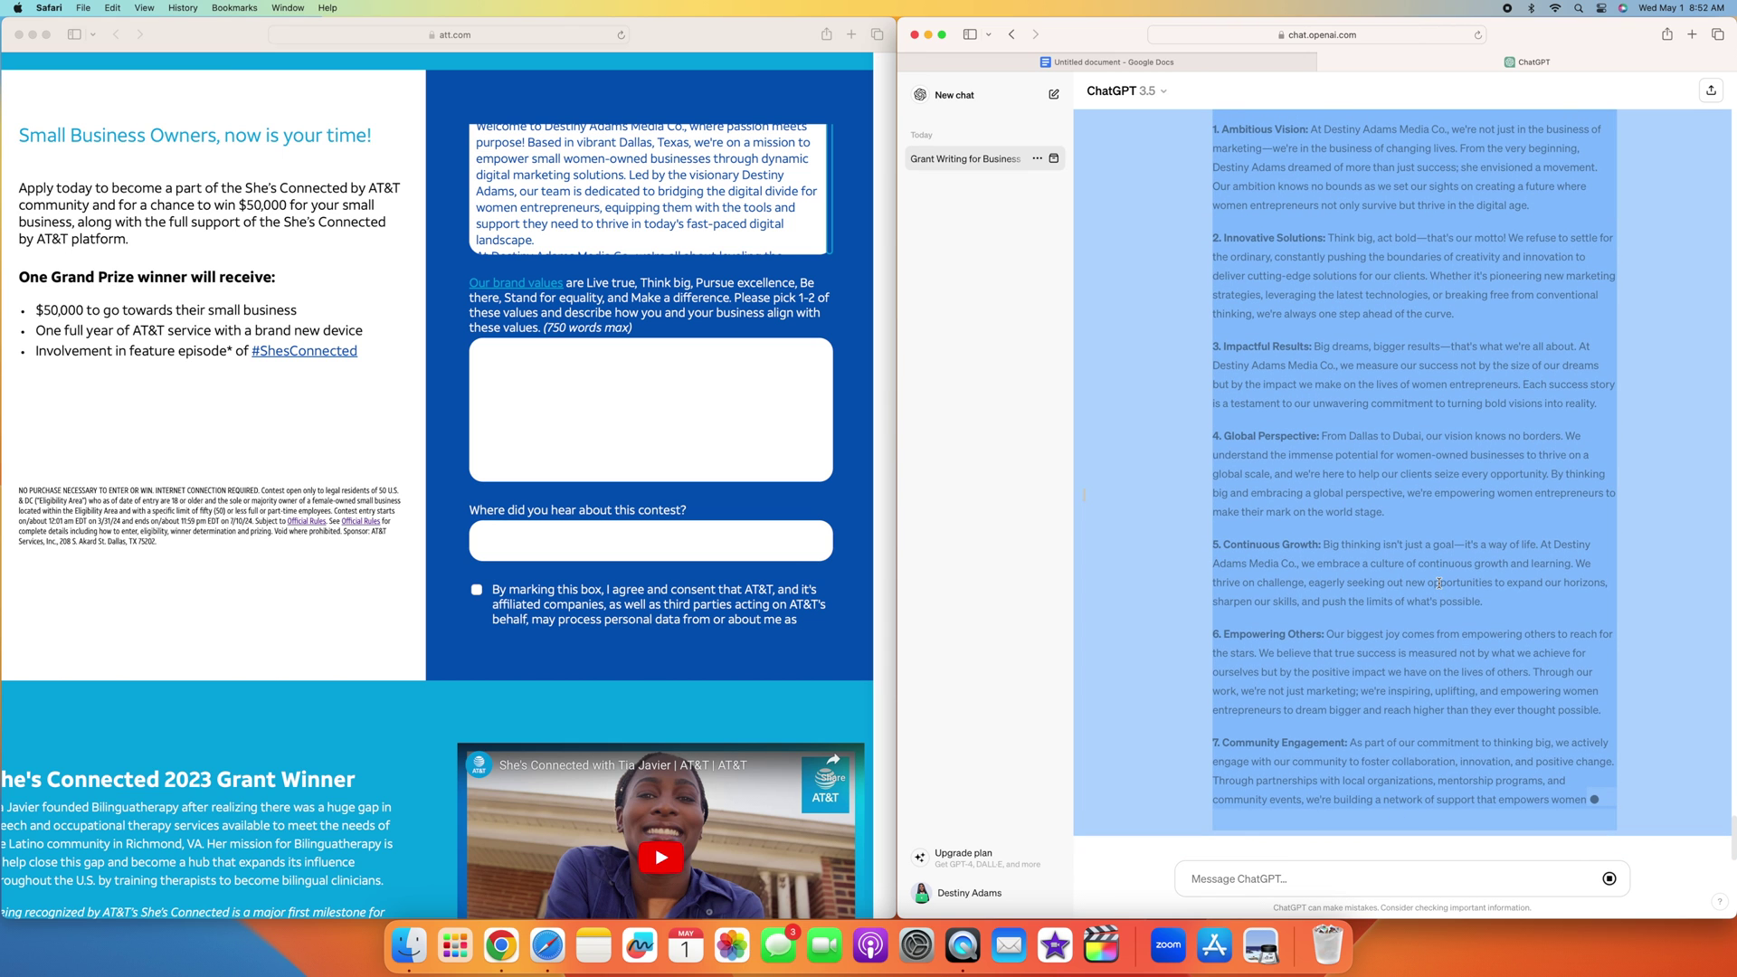
click(1208, 593)
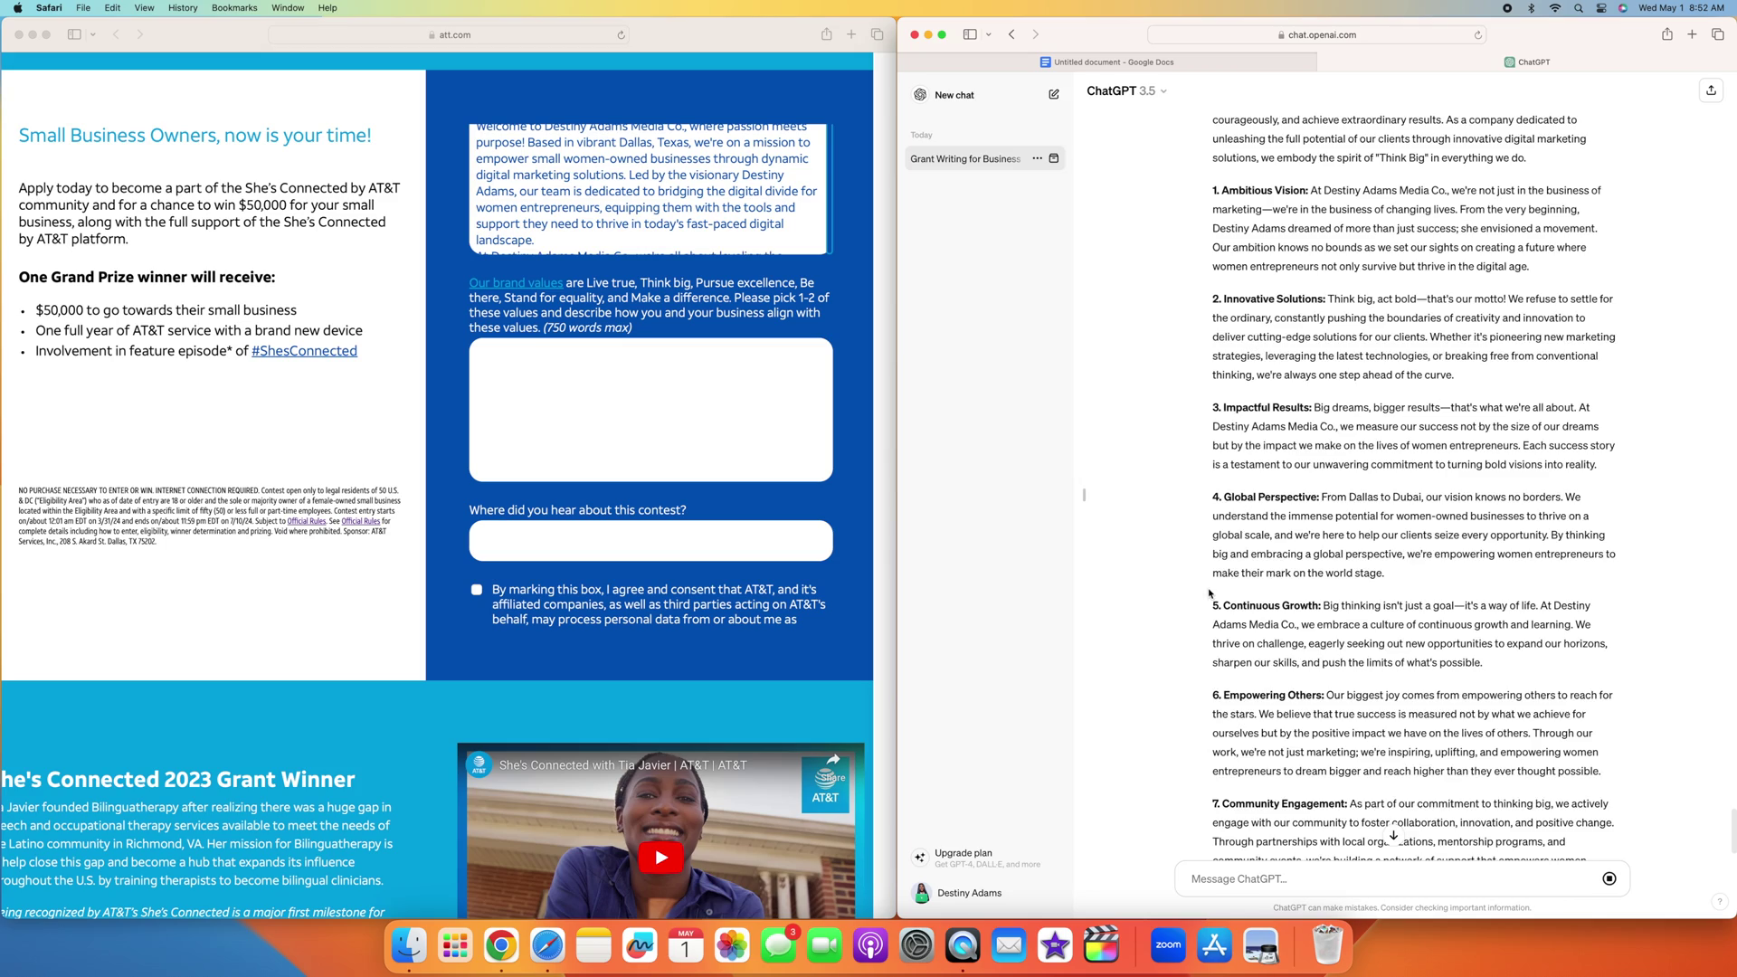
scroll(1209, 593, up, 10)
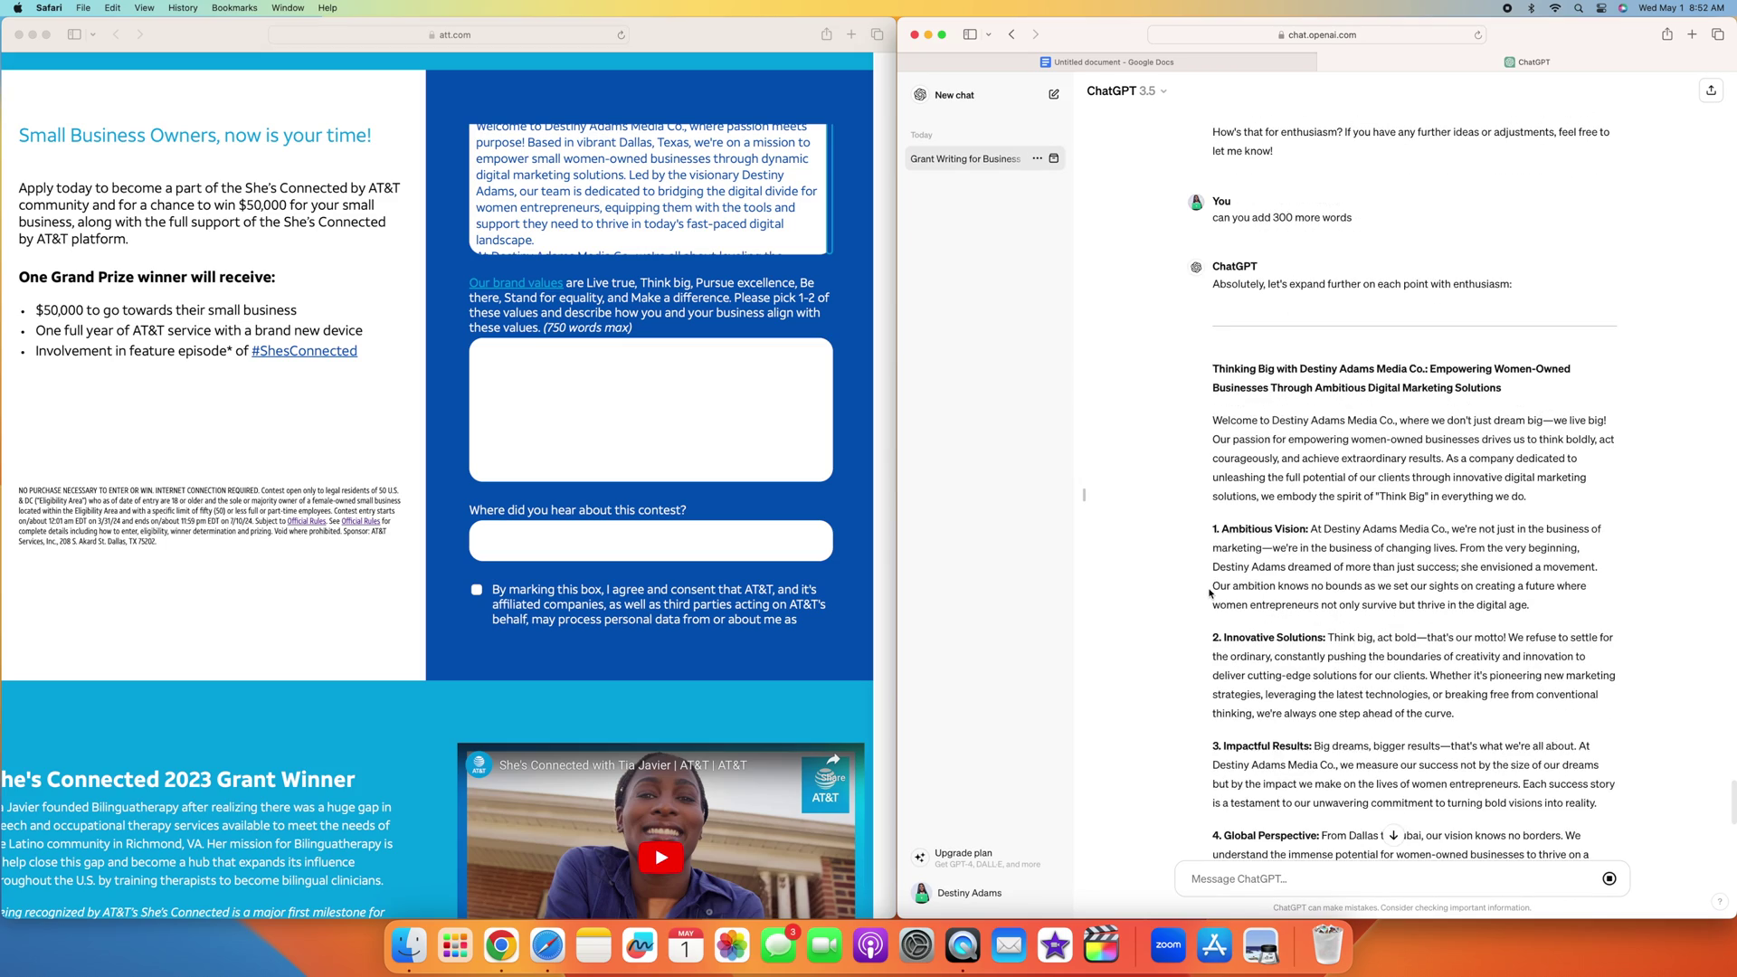
drag(1212, 367, 1364, 707)
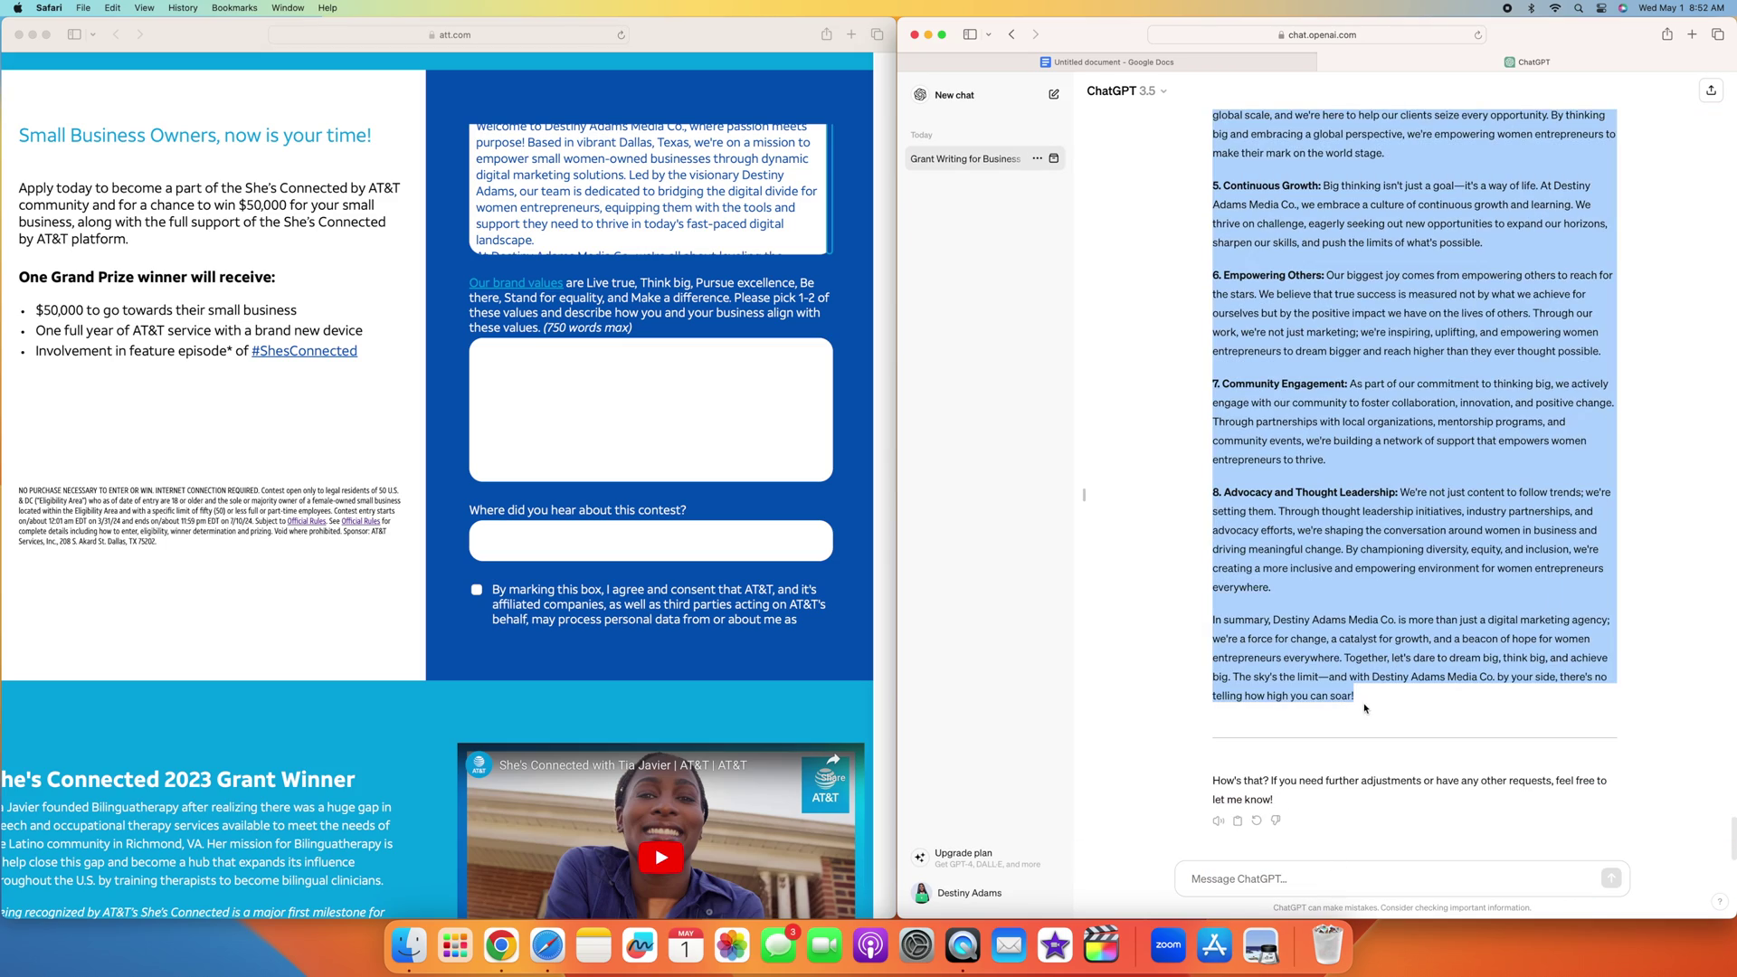
click(1104, 61)
Step: Replace the Docs draft with the expanded essay, confirm 583 words, and select the text
key(super+a)
key(super+v)
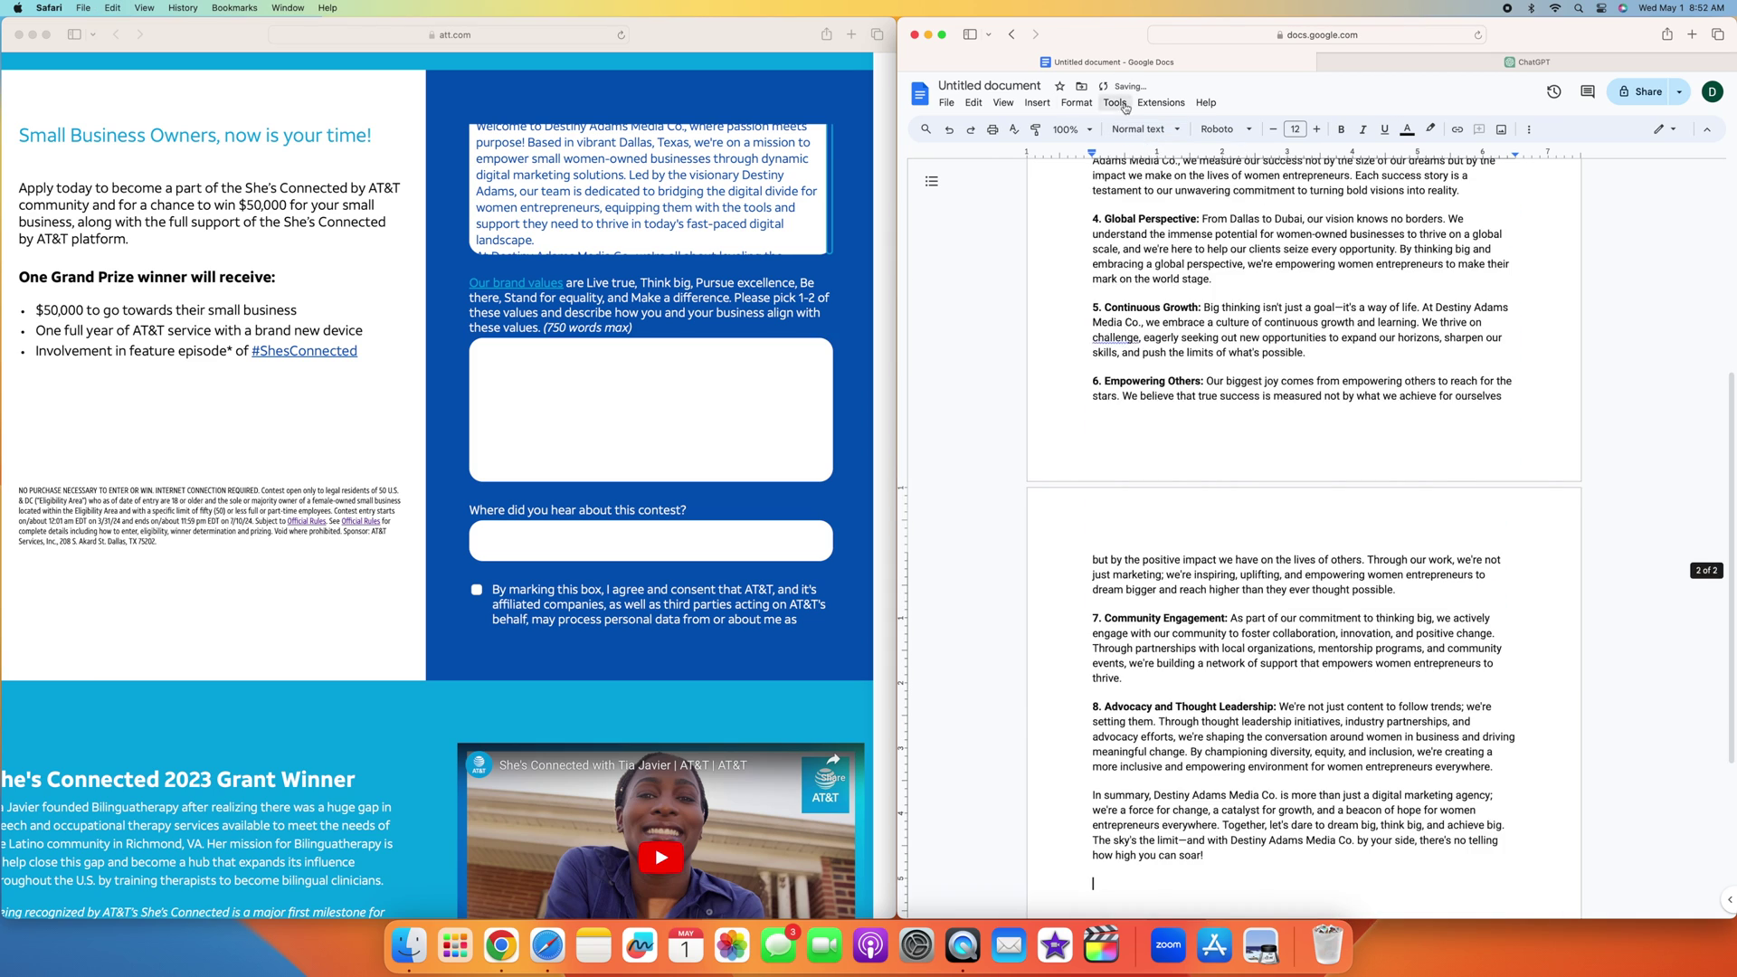
click(1122, 105)
click(1144, 143)
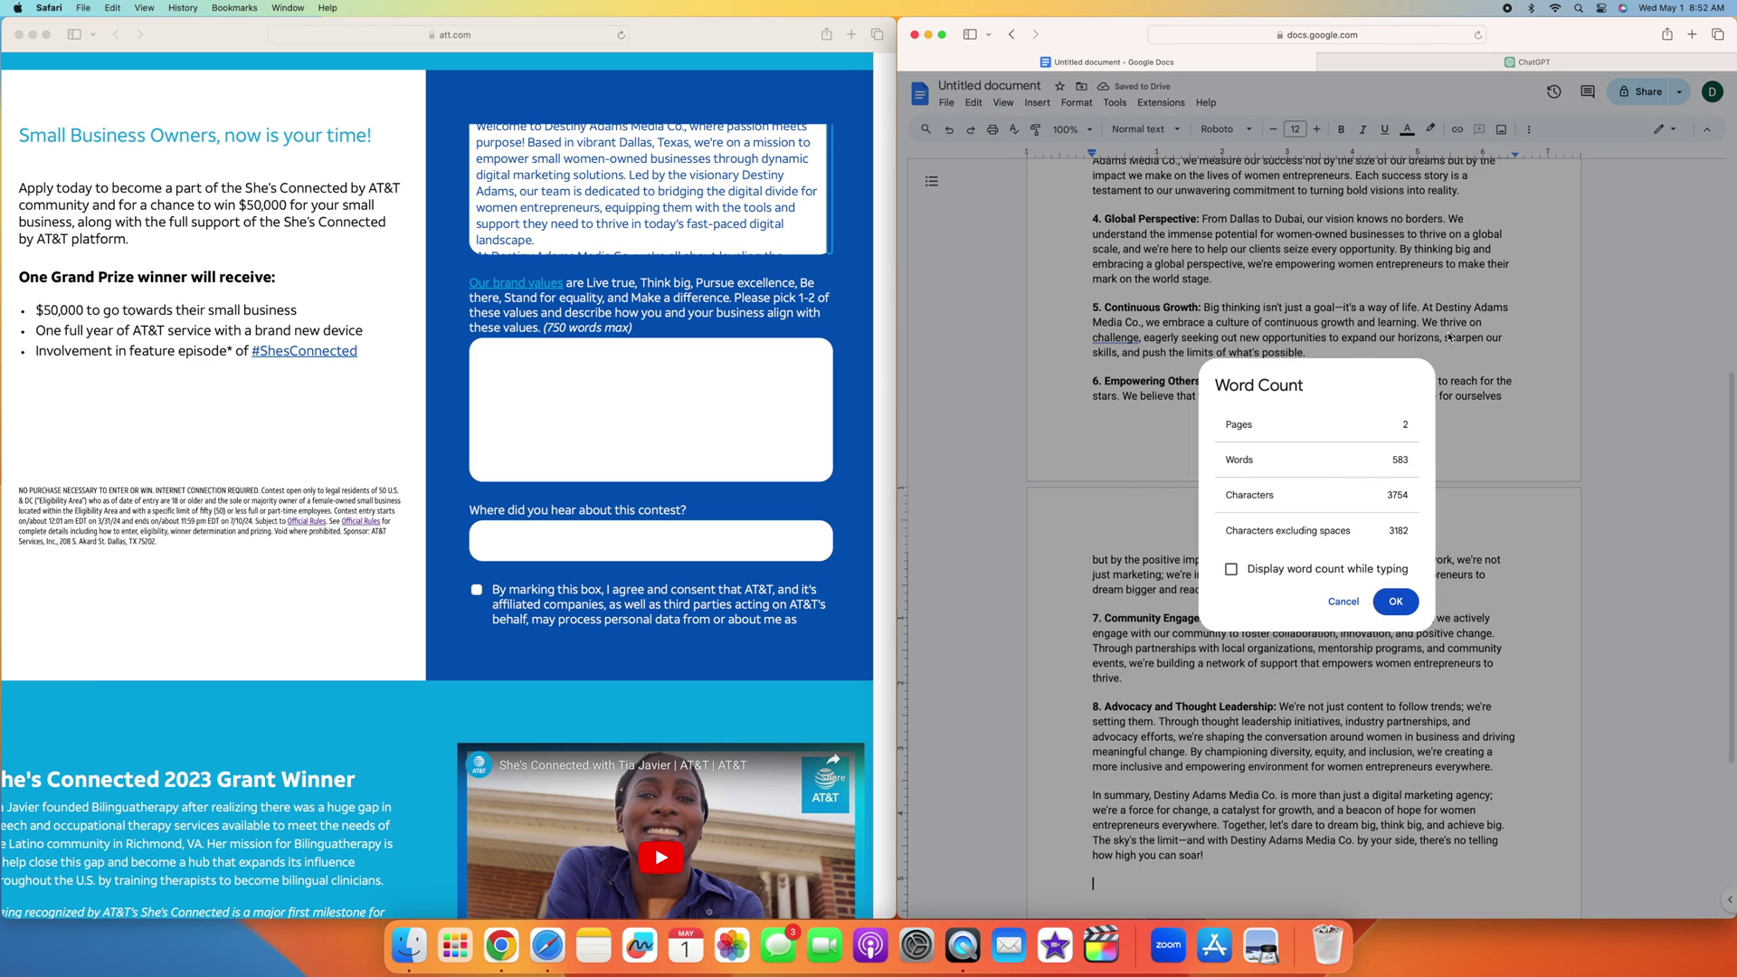
key(Escape)
scroll(1501, 416, down, 4)
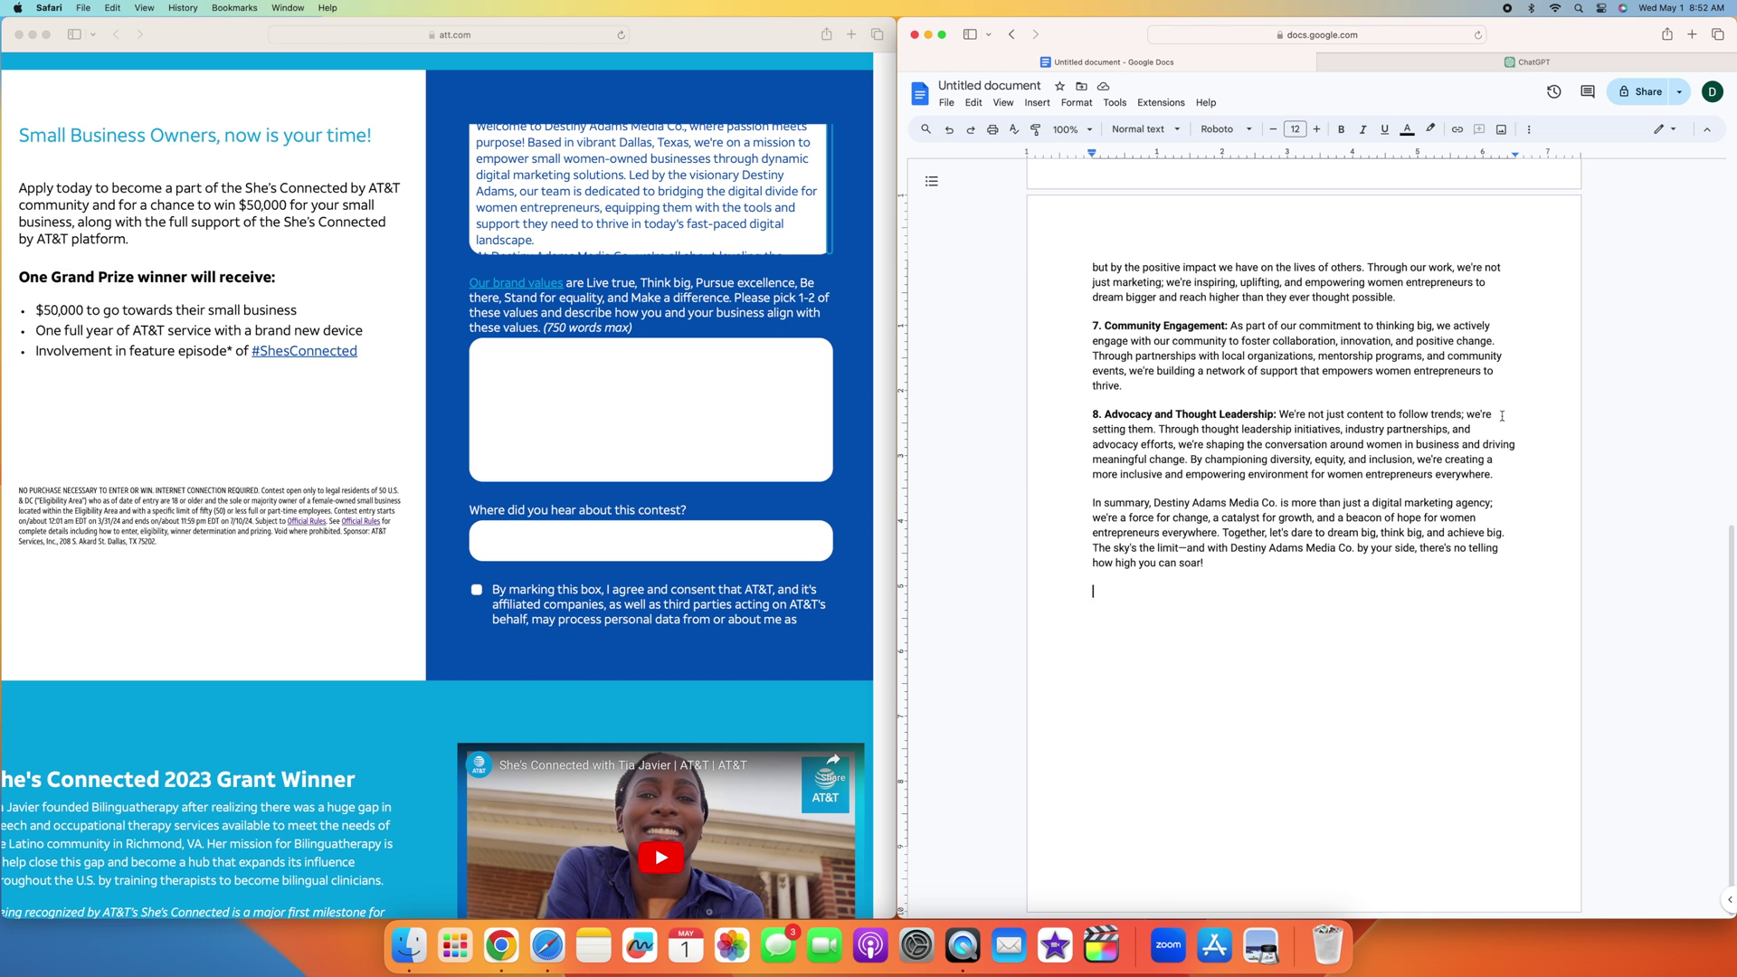
drag(1143, 576, 1110, 100)
key(super+c)
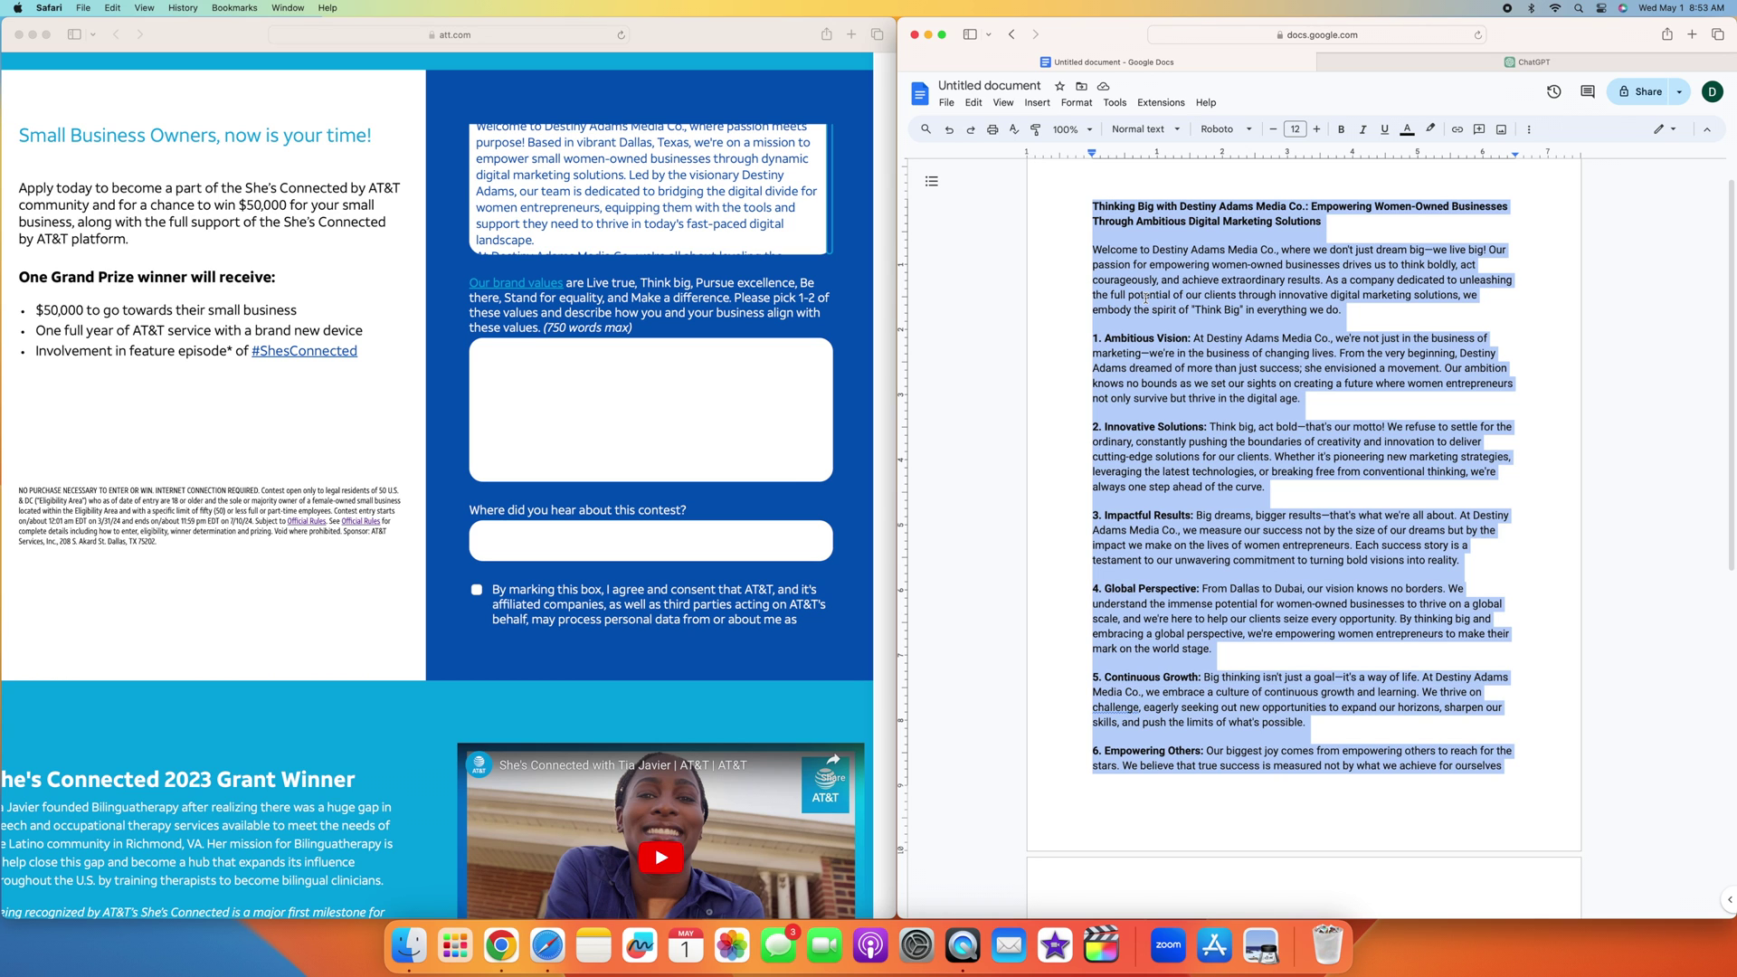
Step: Paste the Think Big essay into the brand-values answer and tick the data-processing consent box
click(696, 379)
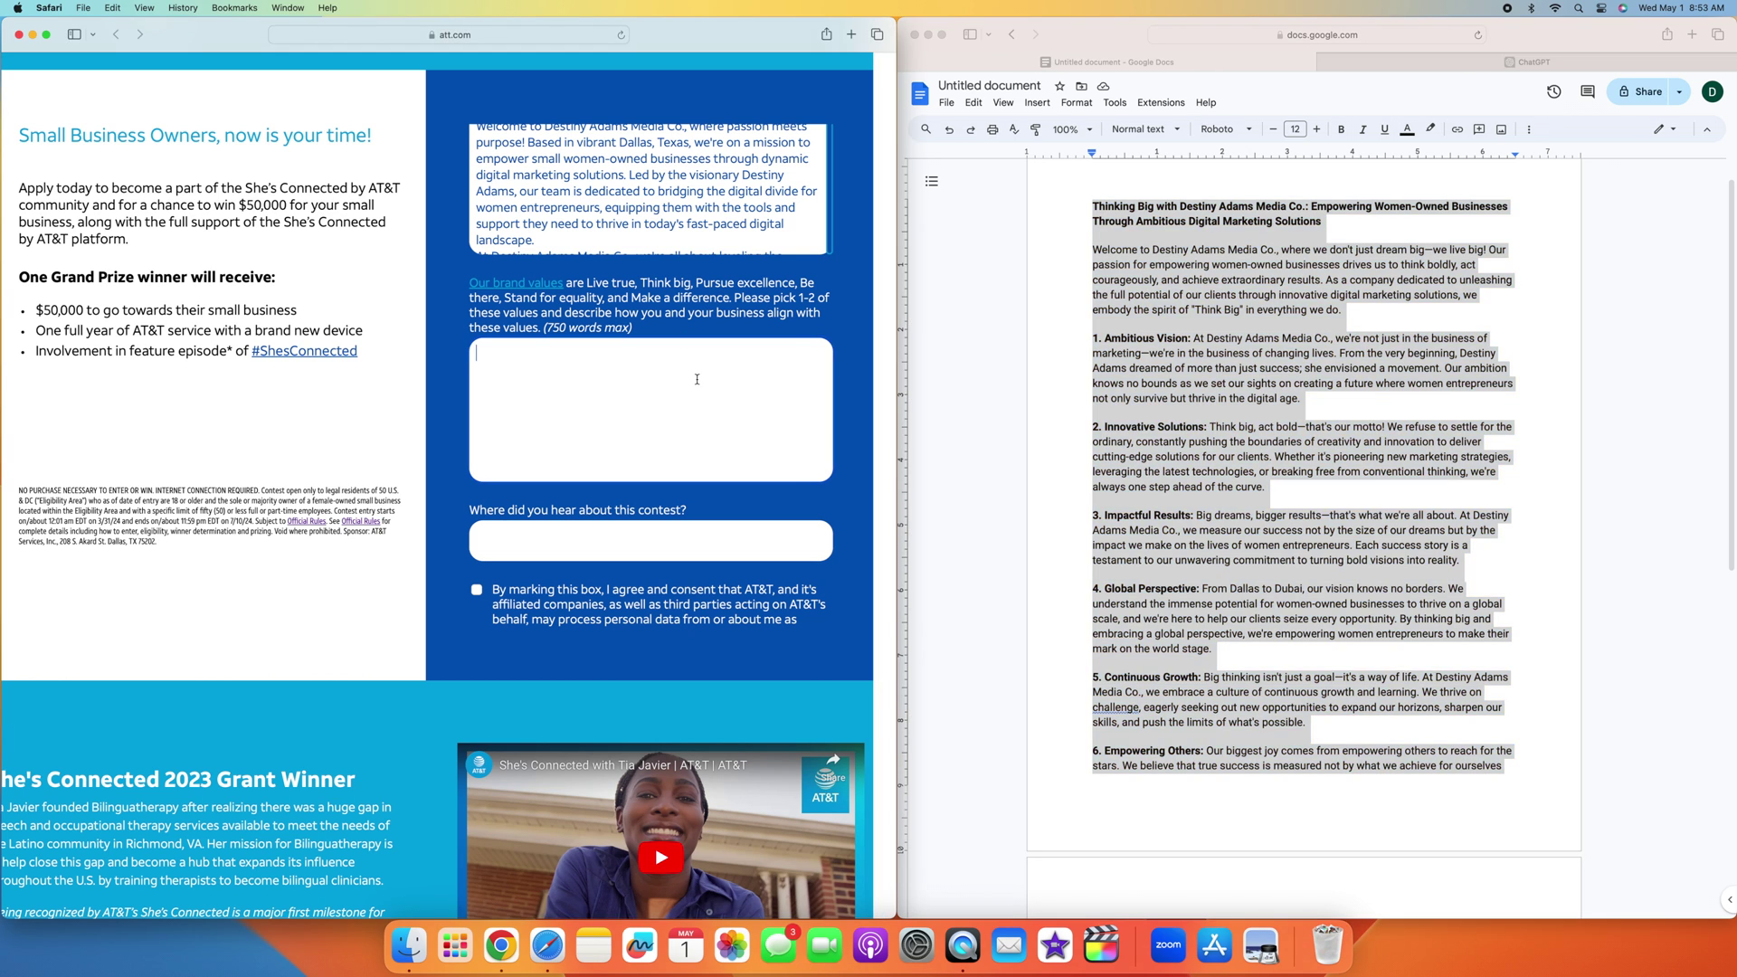
key(super+v)
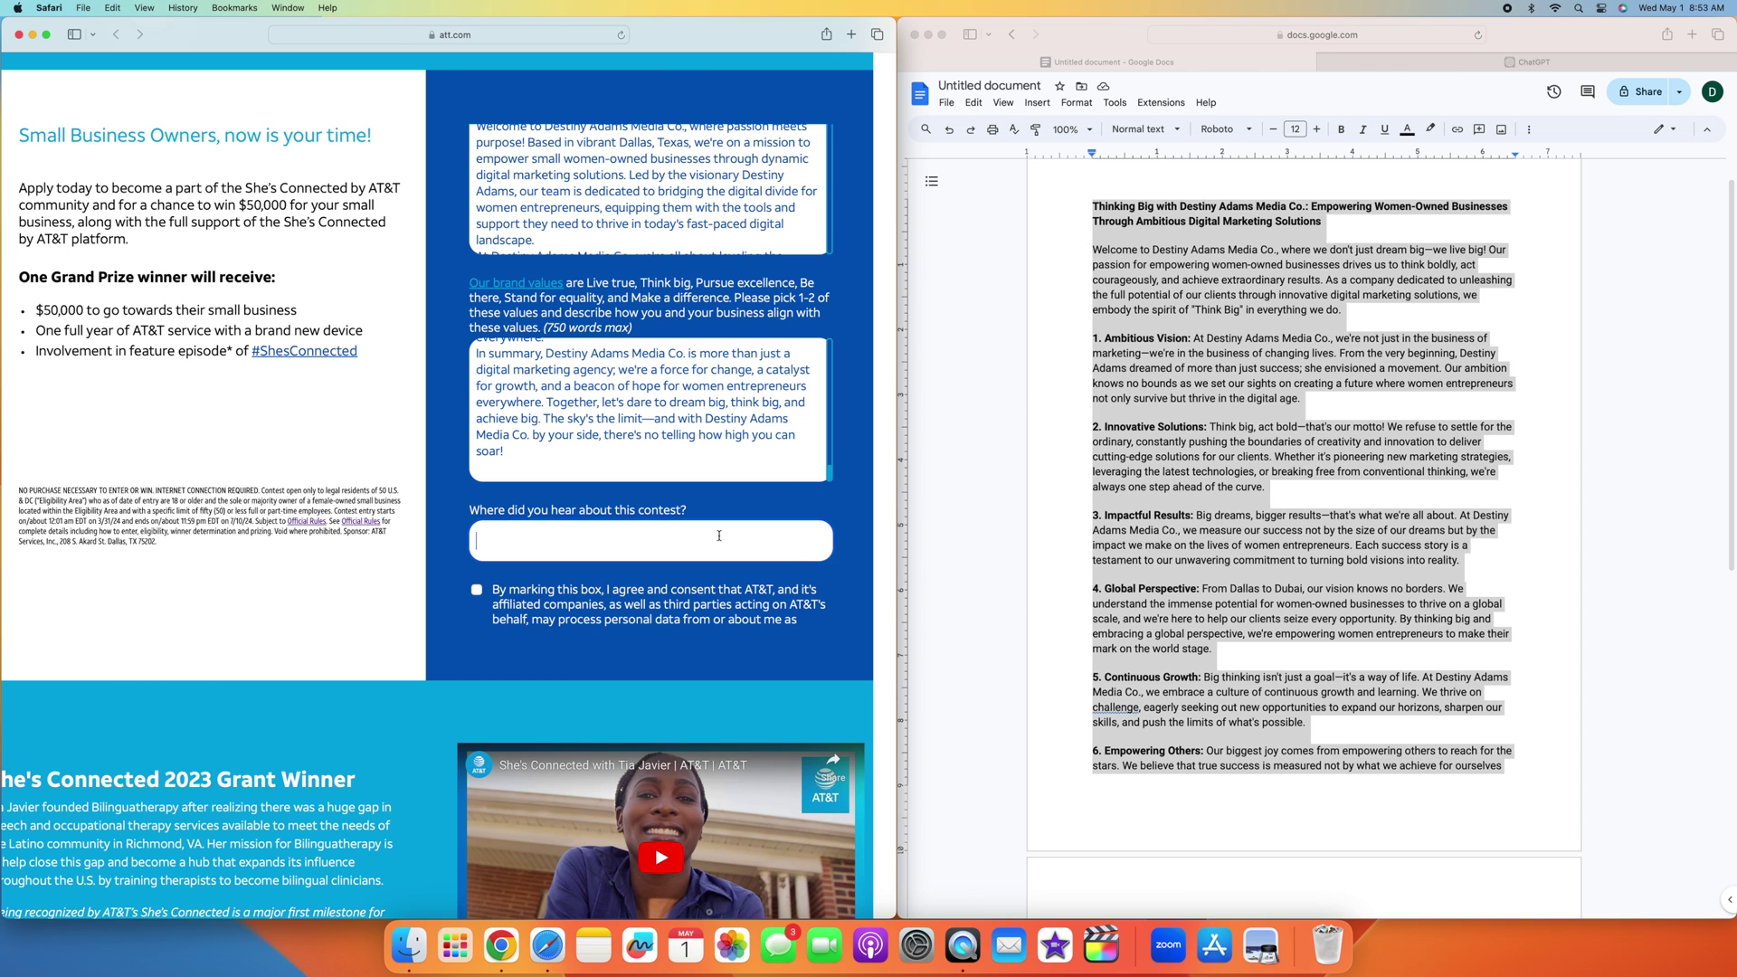
scroll(720, 536, left, 1)
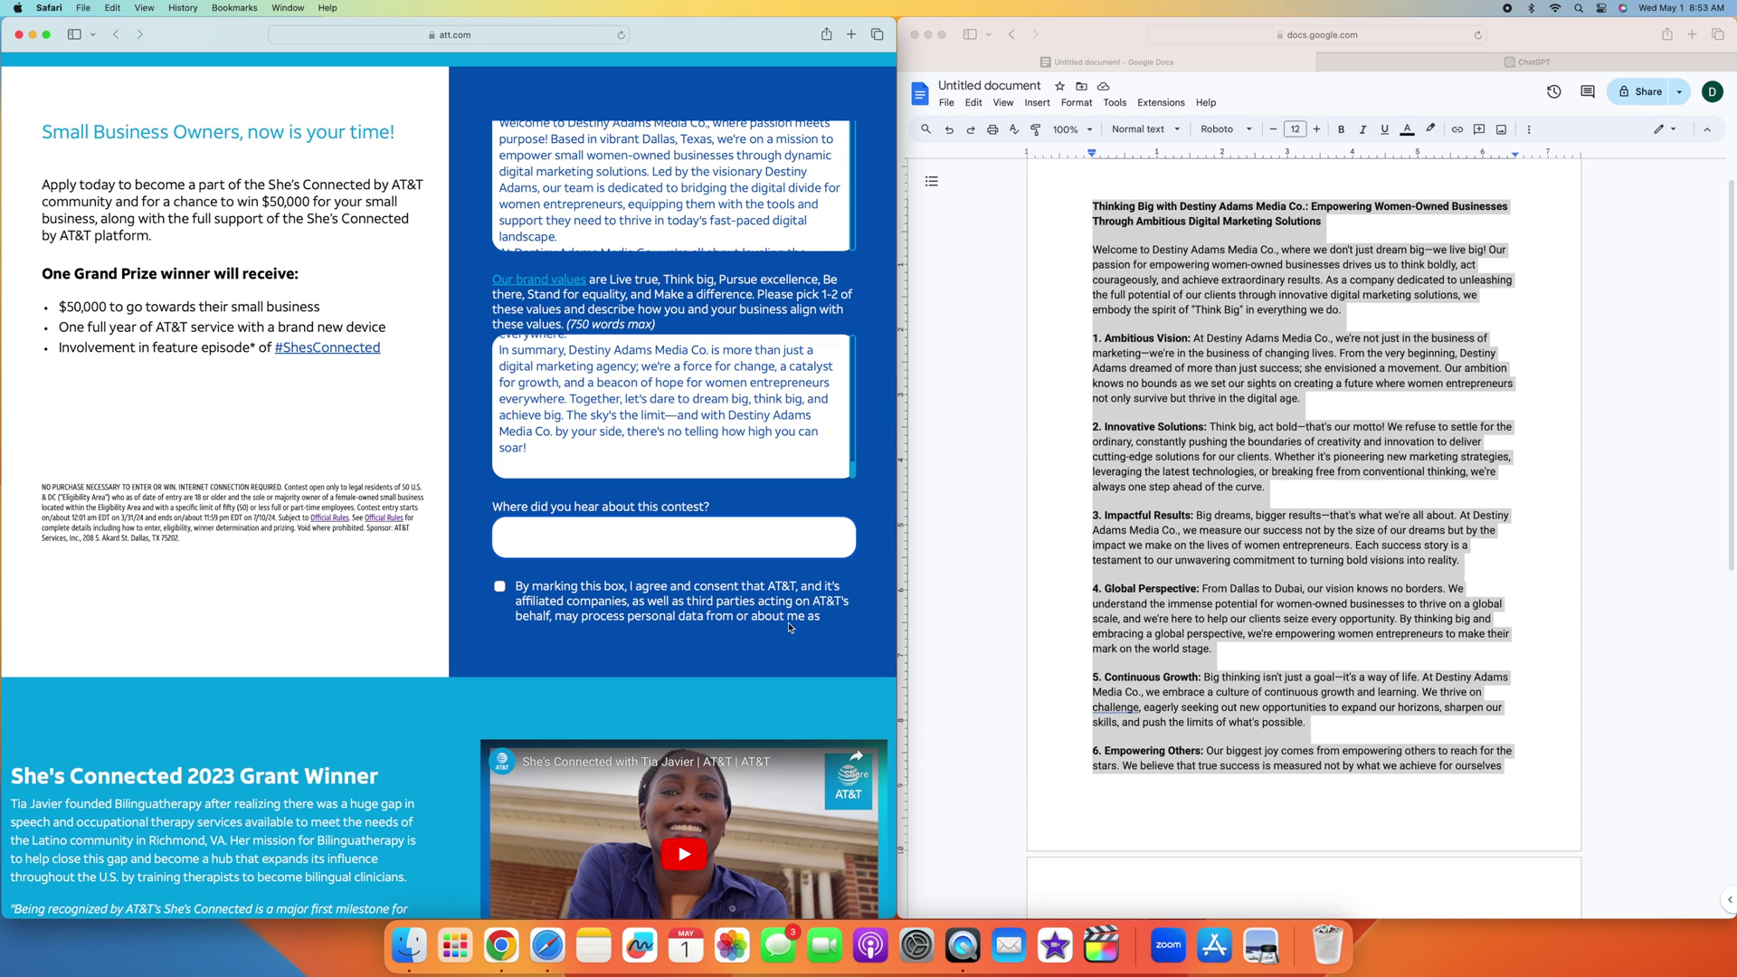
scroll(628, 601, down, 3)
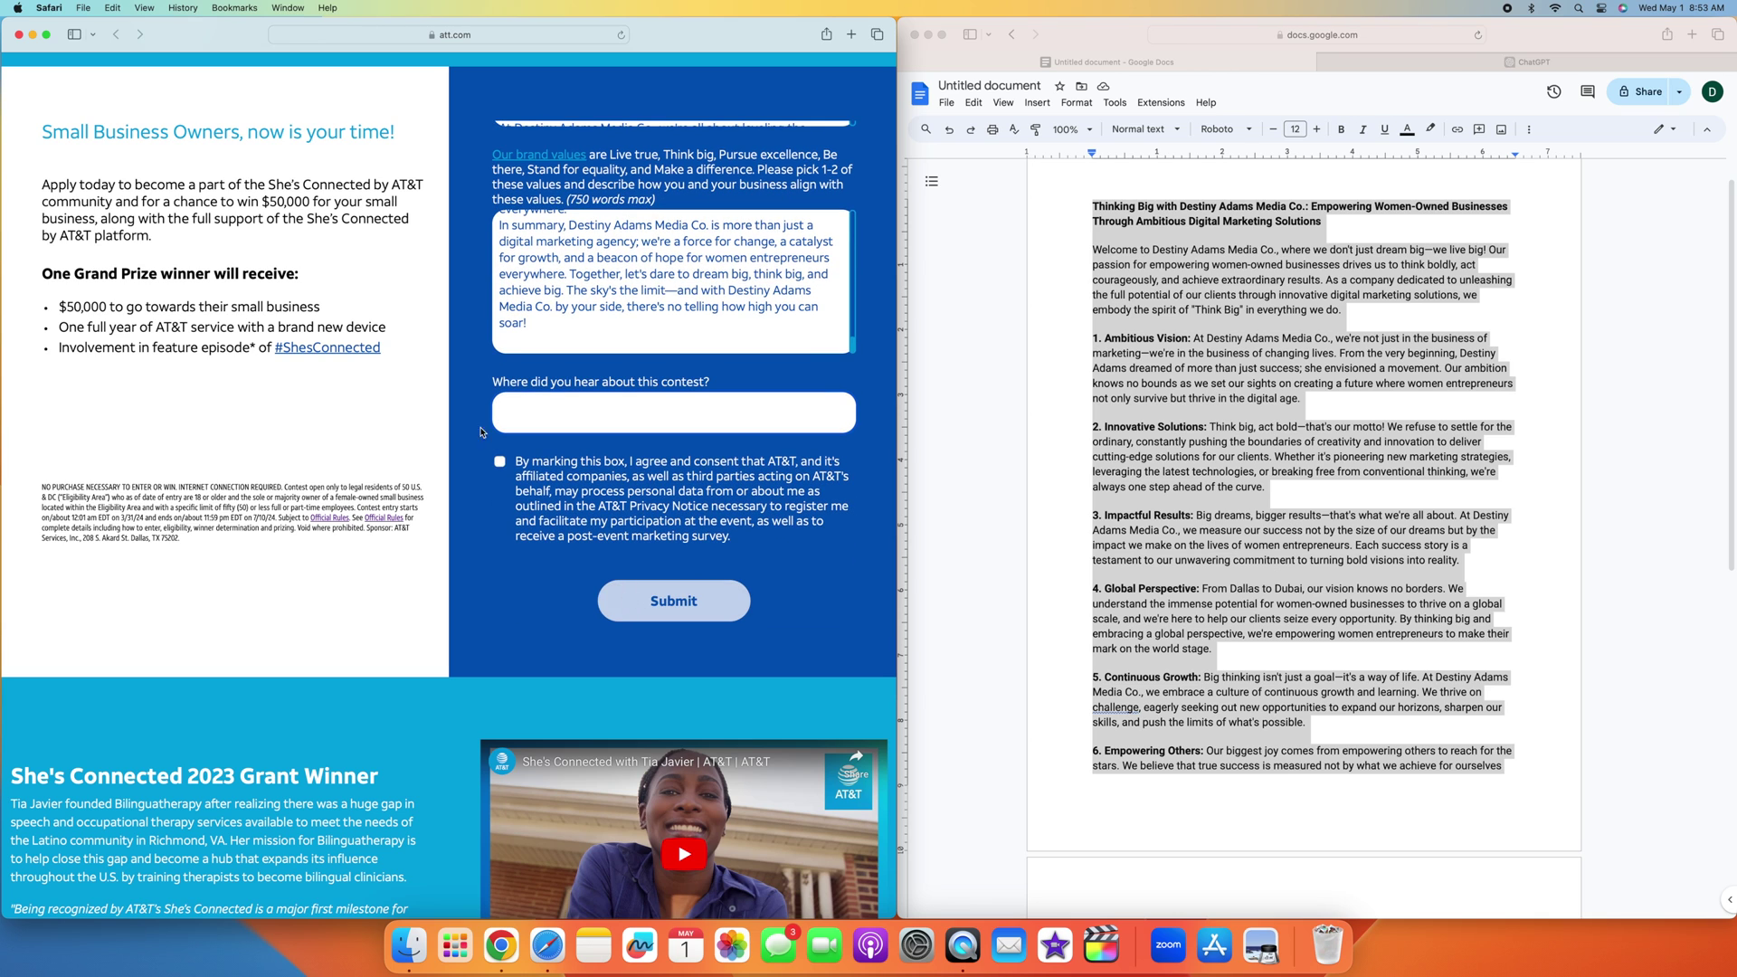
click(500, 463)
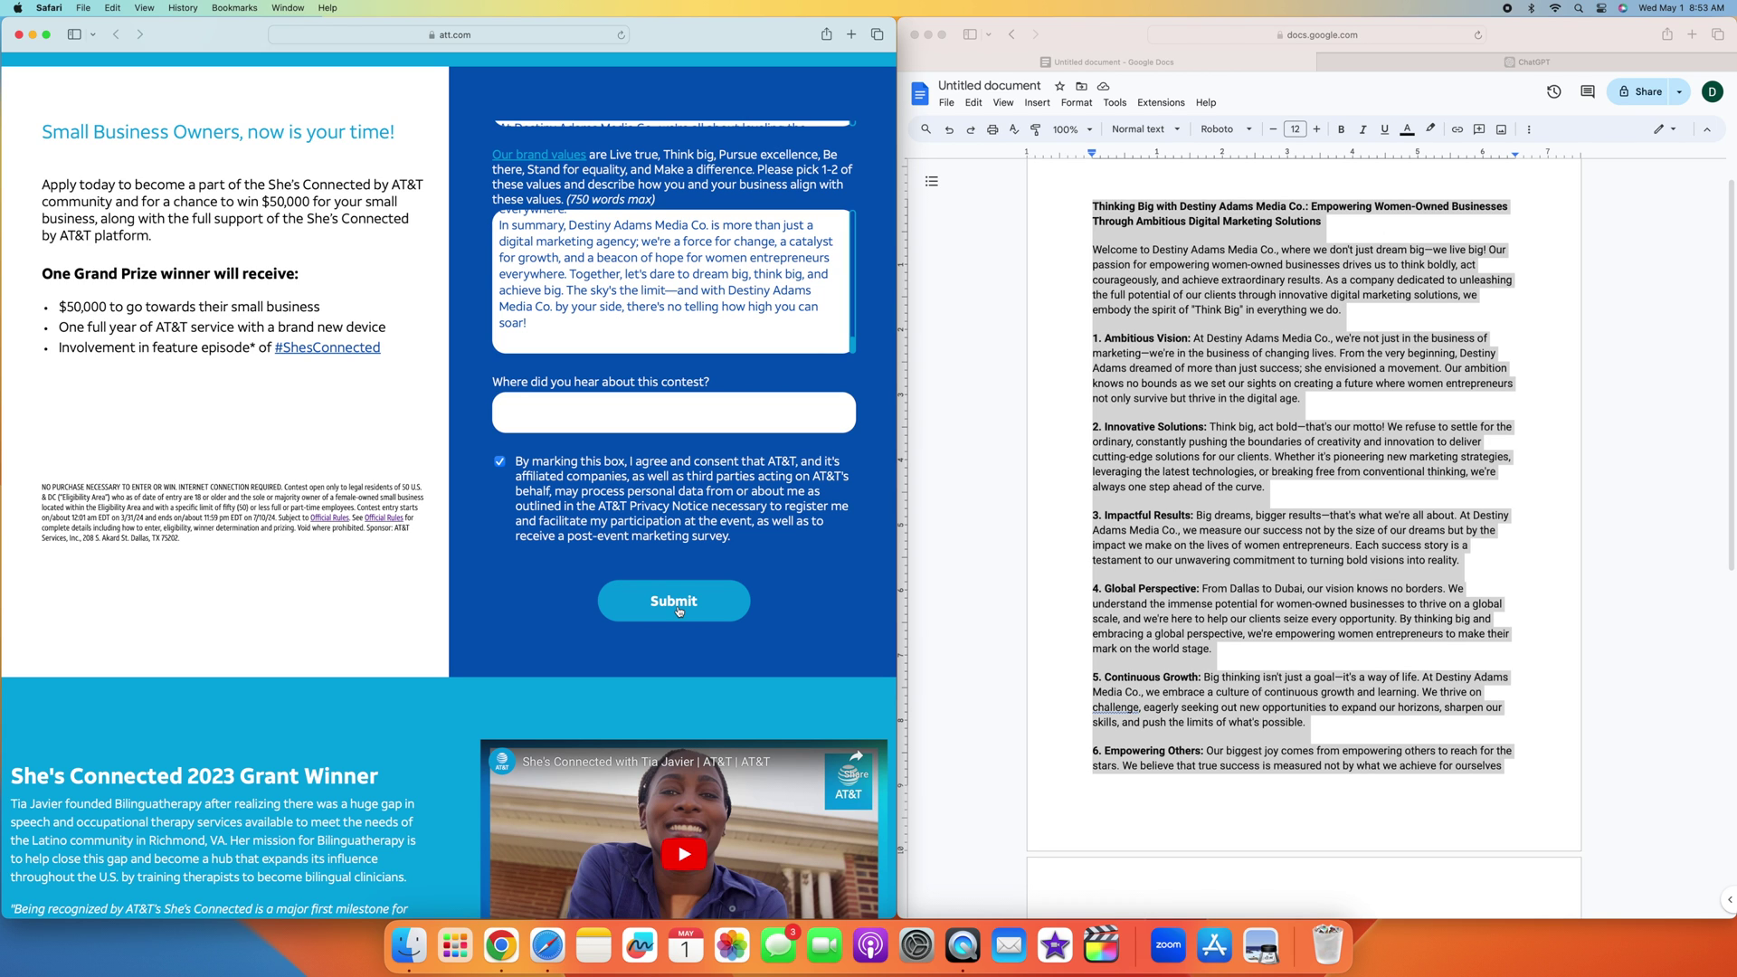
scroll(1004, 559, up, 2)
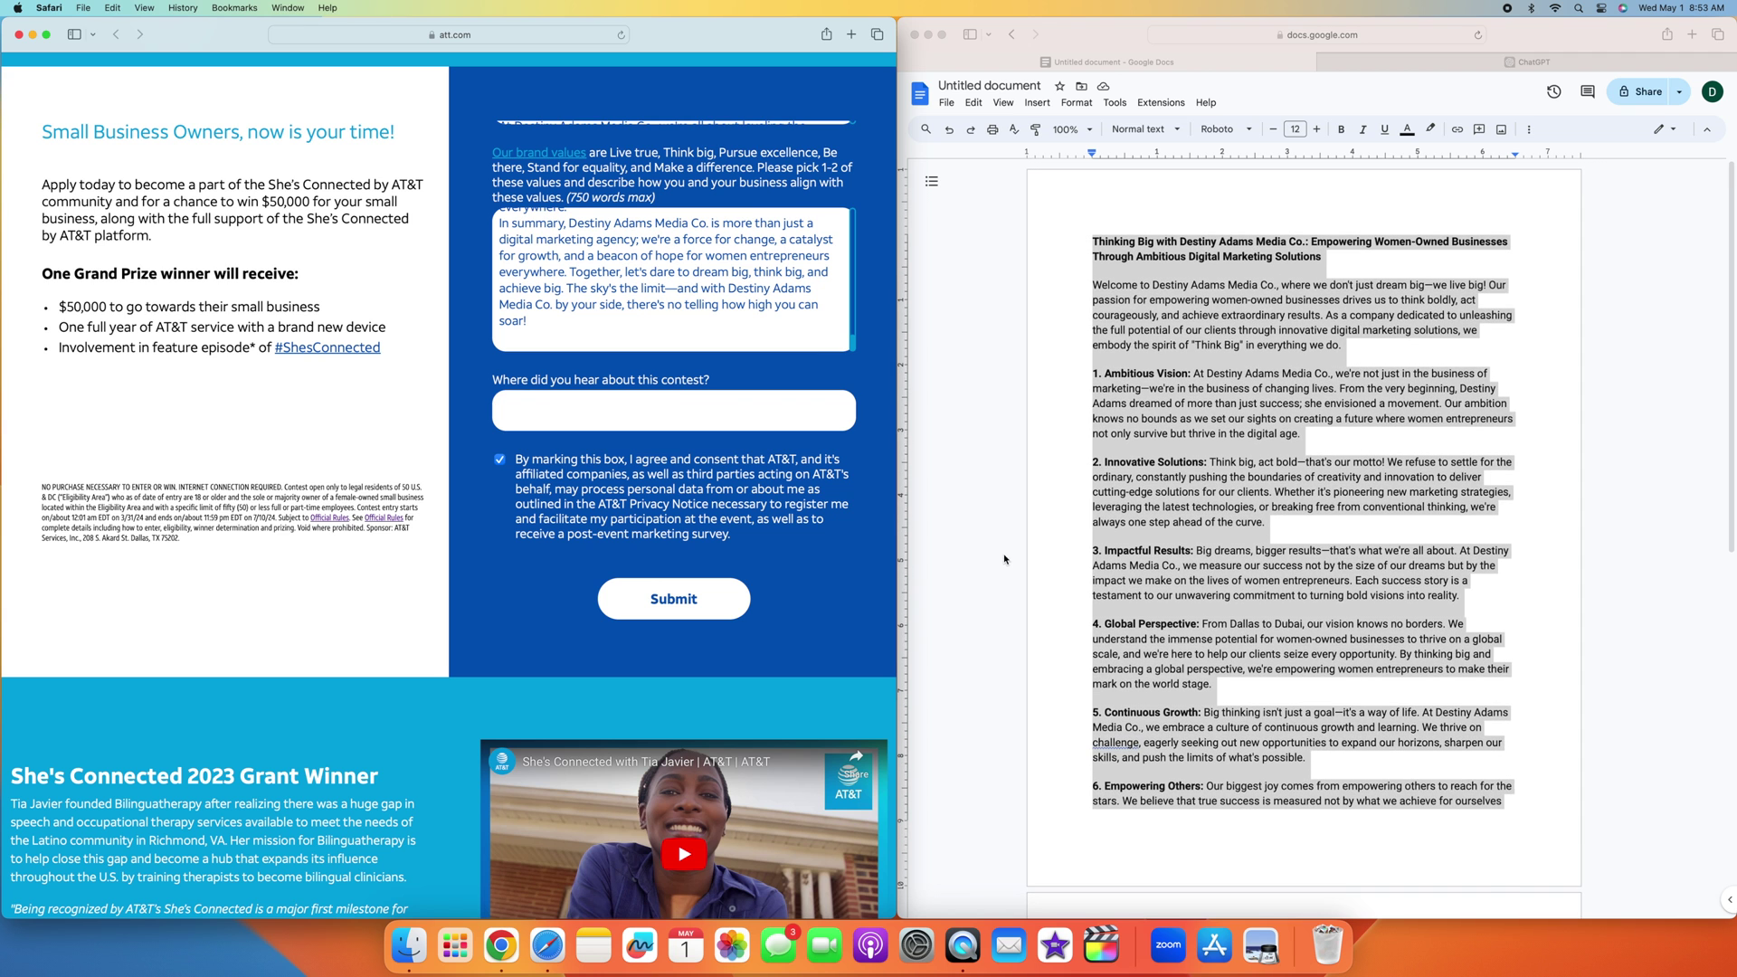
scroll(716, 342, up, 10)
scroll(716, 341, down, 2)
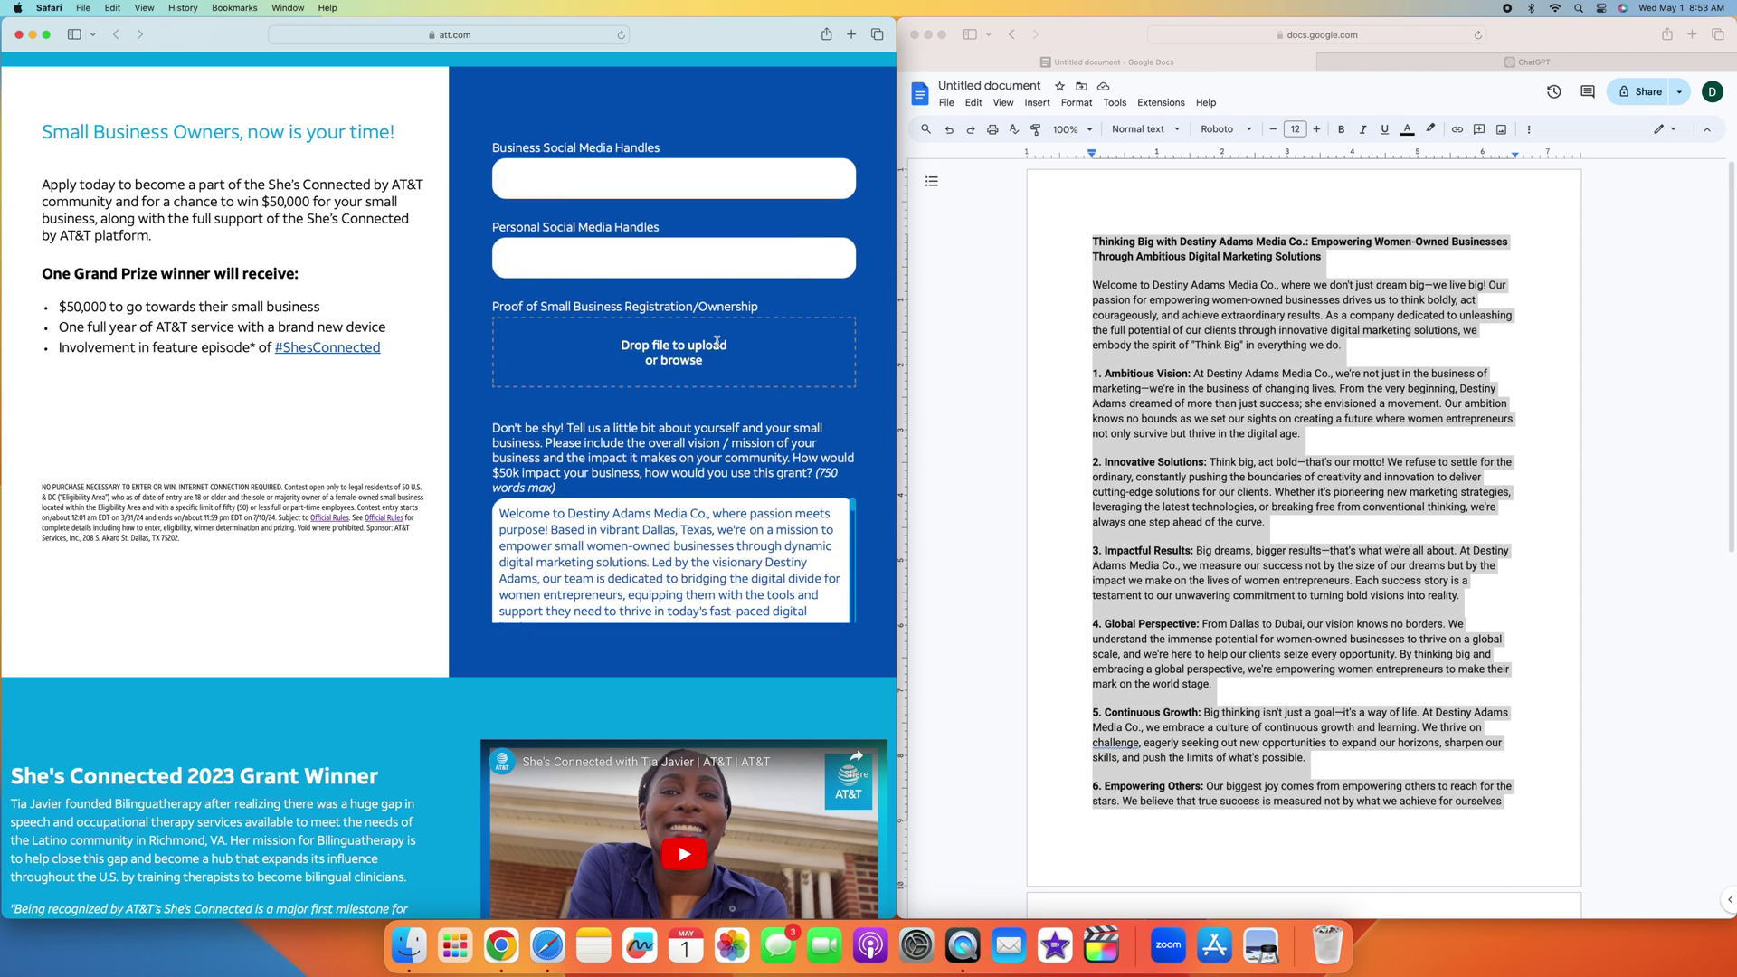
scroll(717, 342, down, 6)
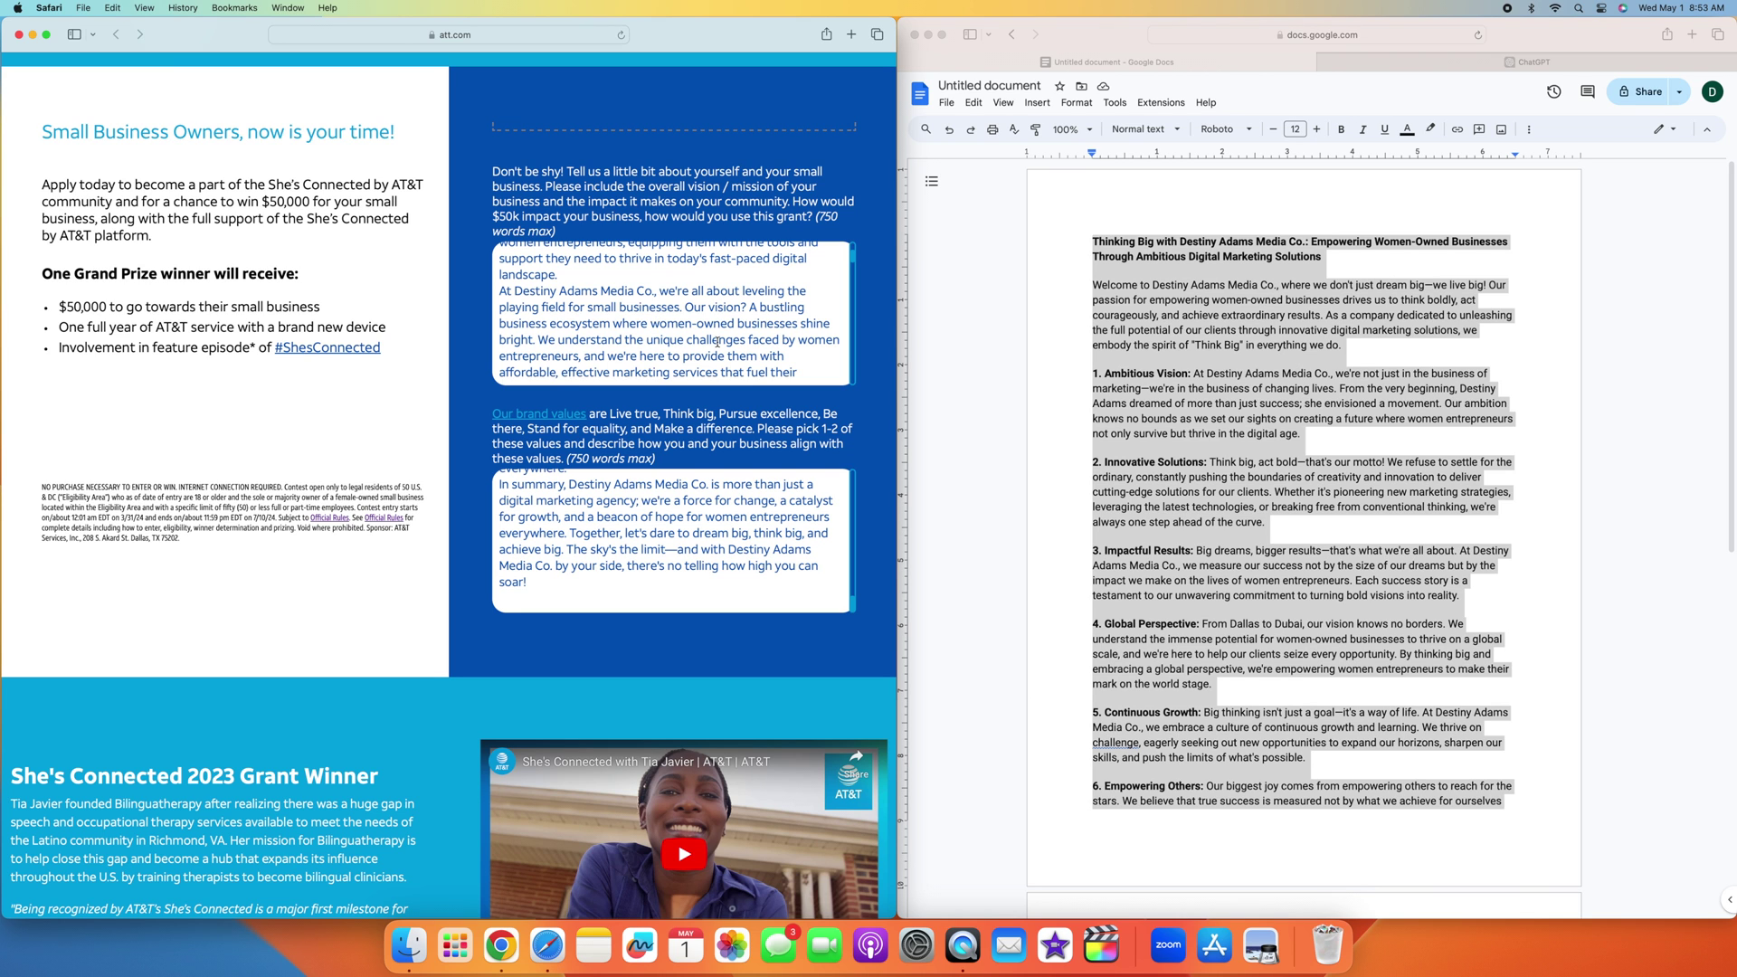
scroll(757, 213, down, 1)
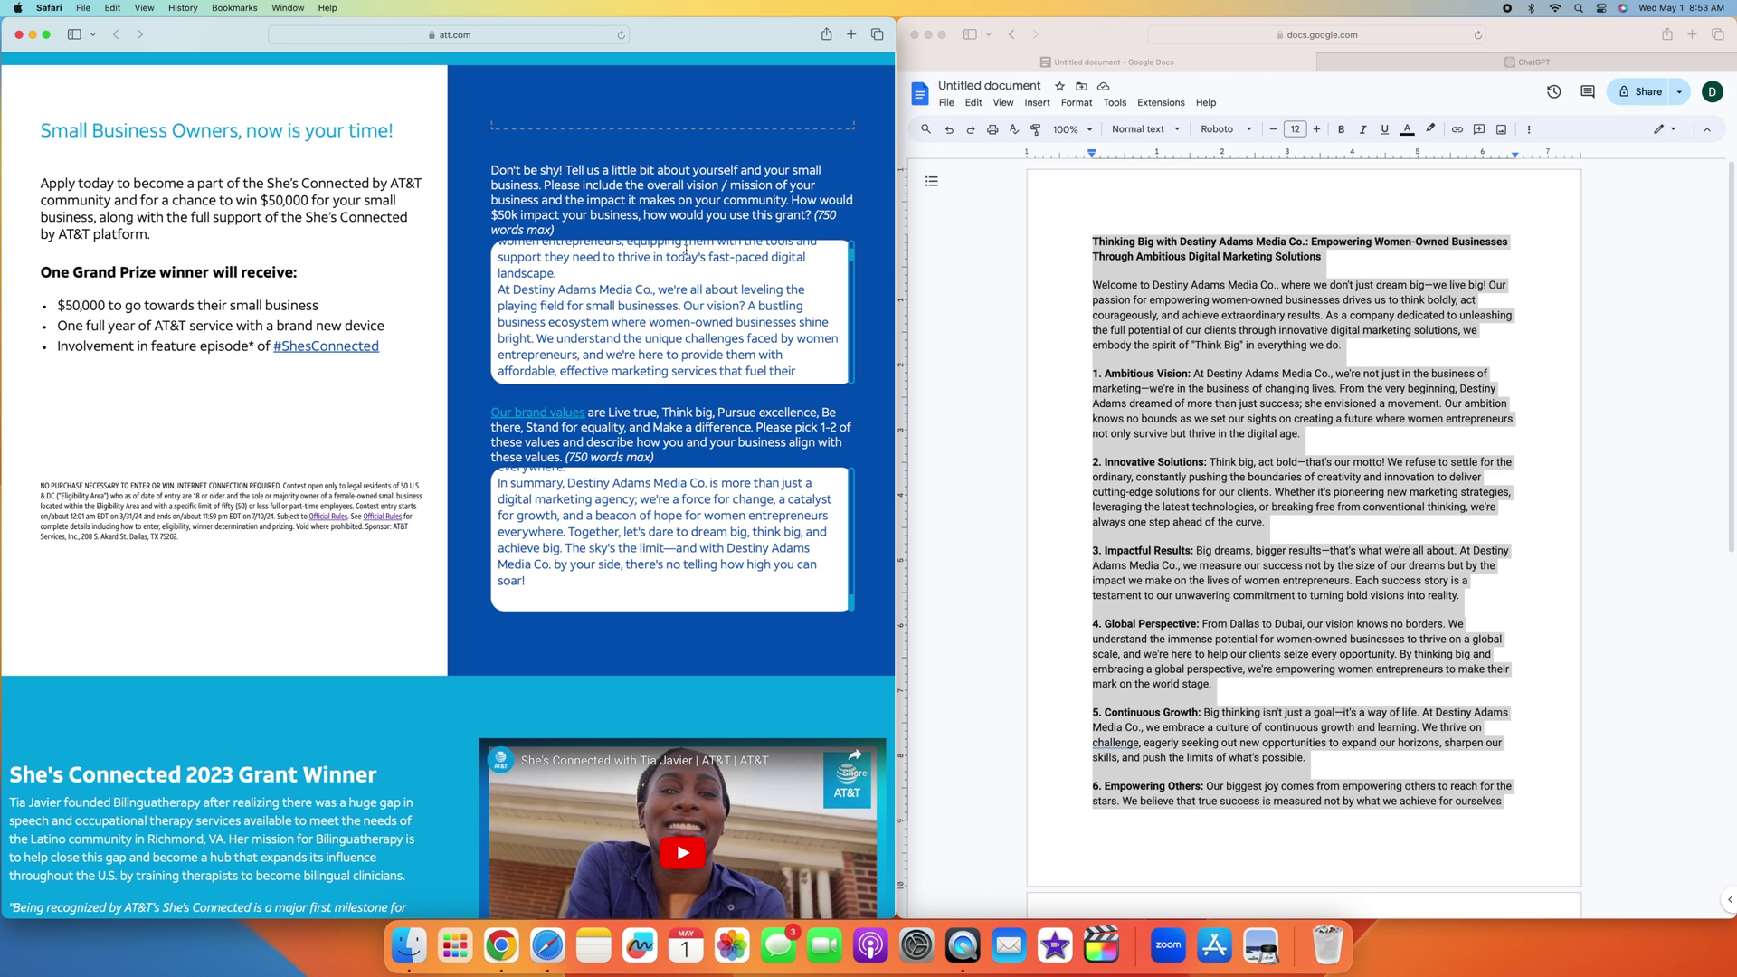